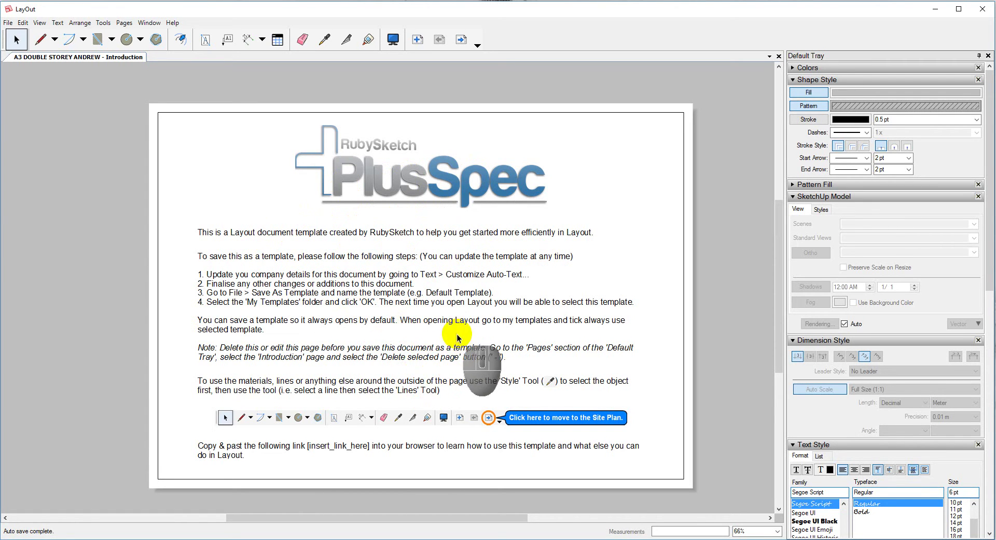
# Page through the template from the introduction past the site and landscape plans to the Floor Plan GF page.
pyautogui.click(462, 40)
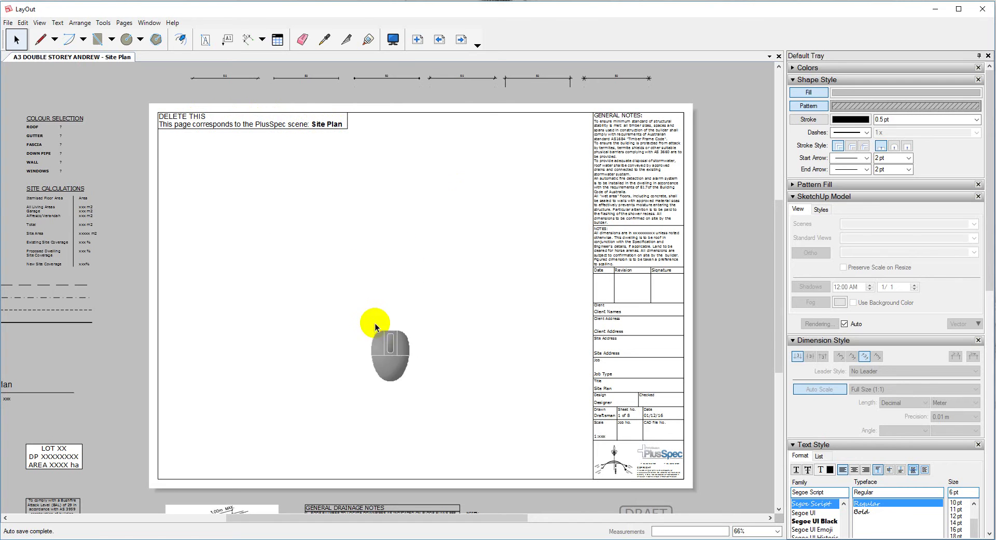
pyautogui.click(460, 41)
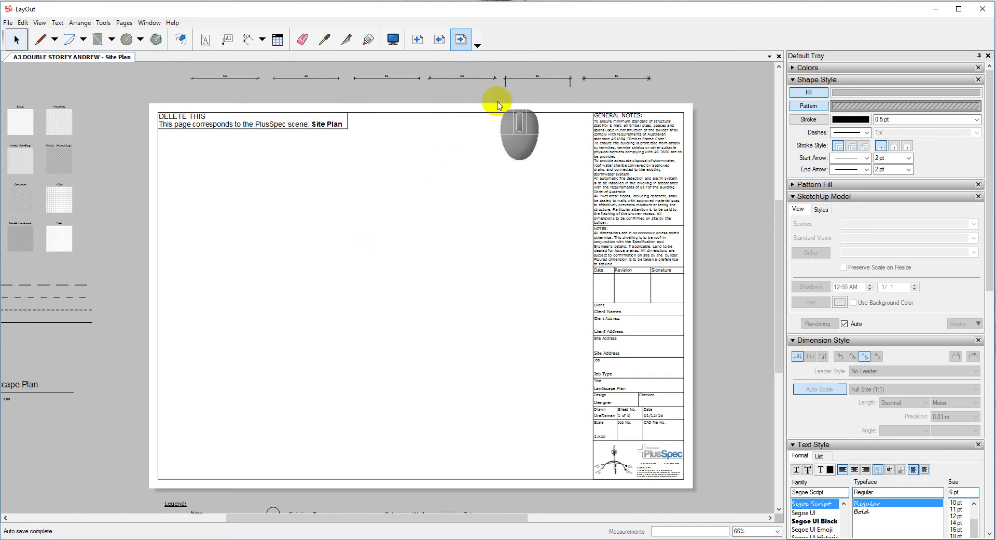
pyautogui.press('pagedown')
pyautogui.press('pagedown')
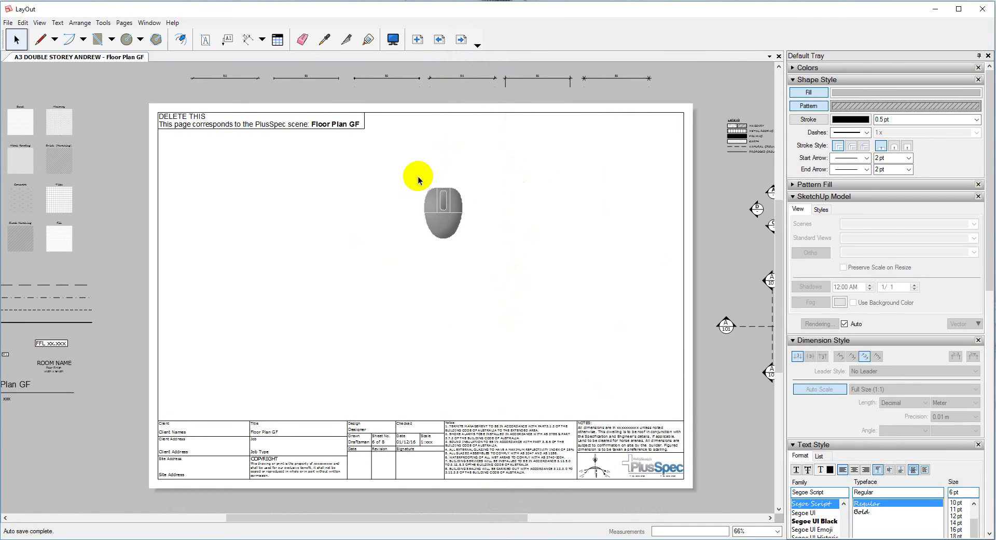
pyautogui.rightClick(375, 186)
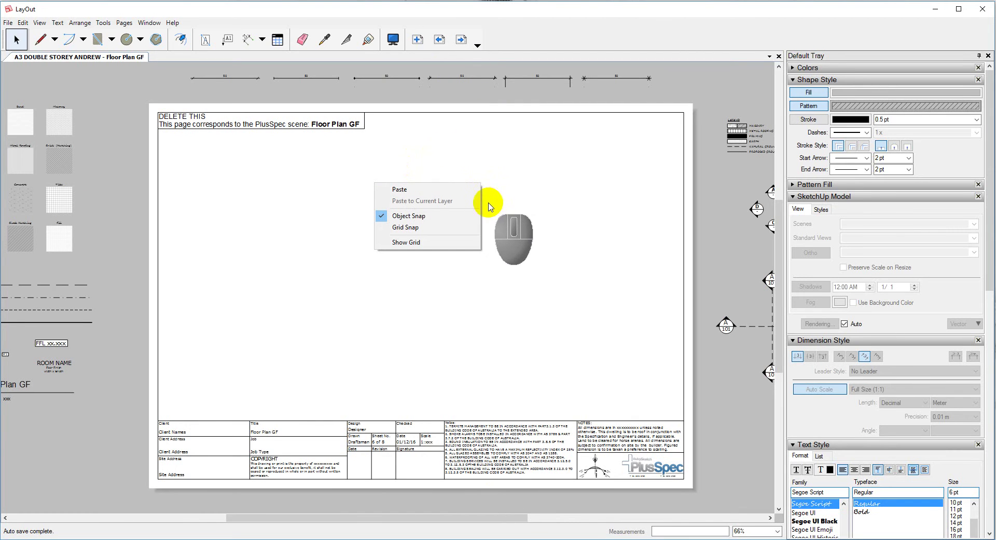
pyautogui.press('t')
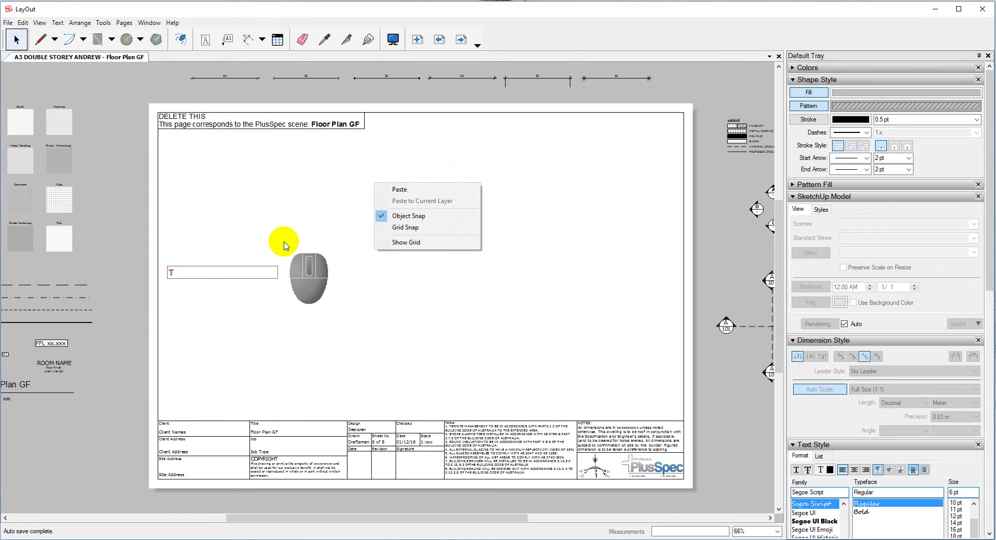
pyautogui.click(654, 96)
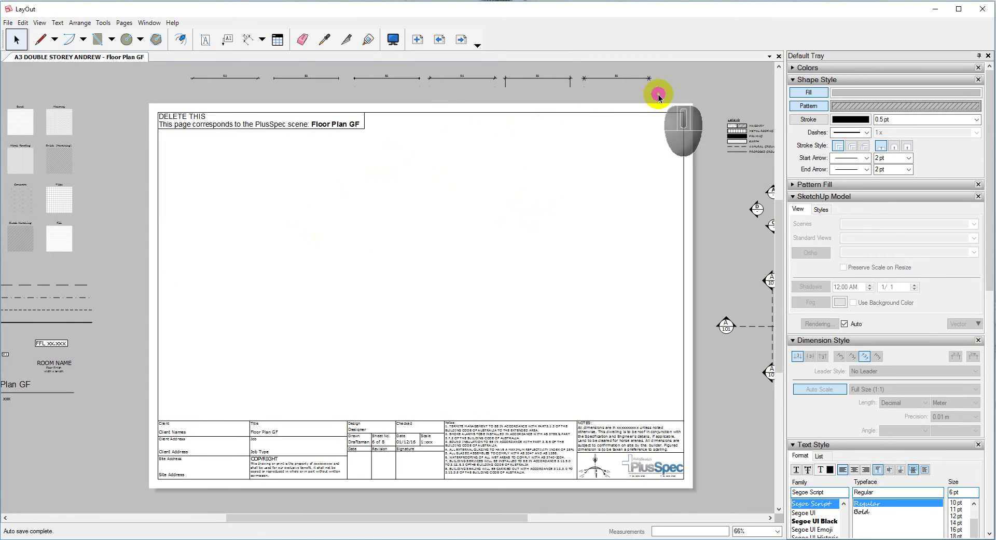
# Go back to the Slab Plan page, return to Floor Plan GF and examine the drafting symbols around the sheet.
pyautogui.click(437, 39)
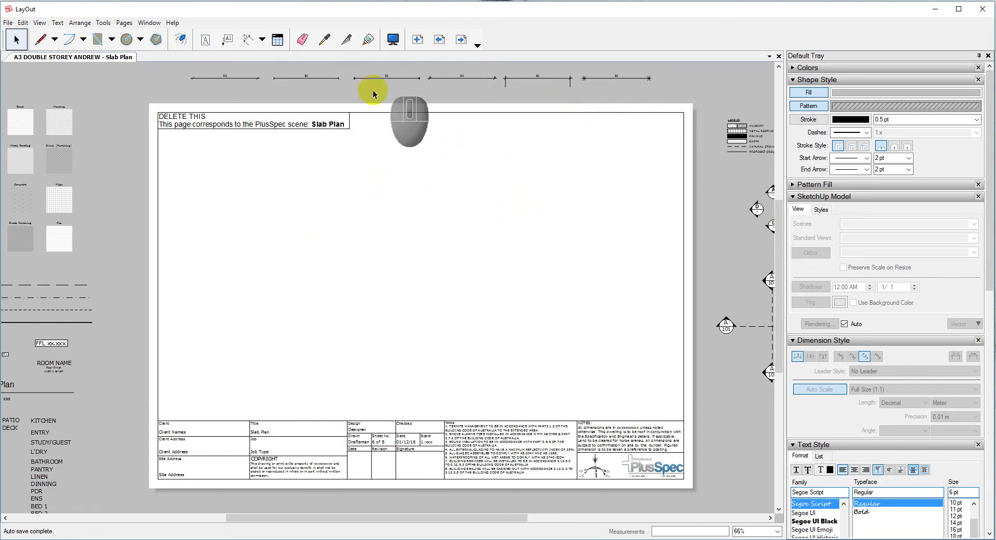
pyautogui.click(459, 46)
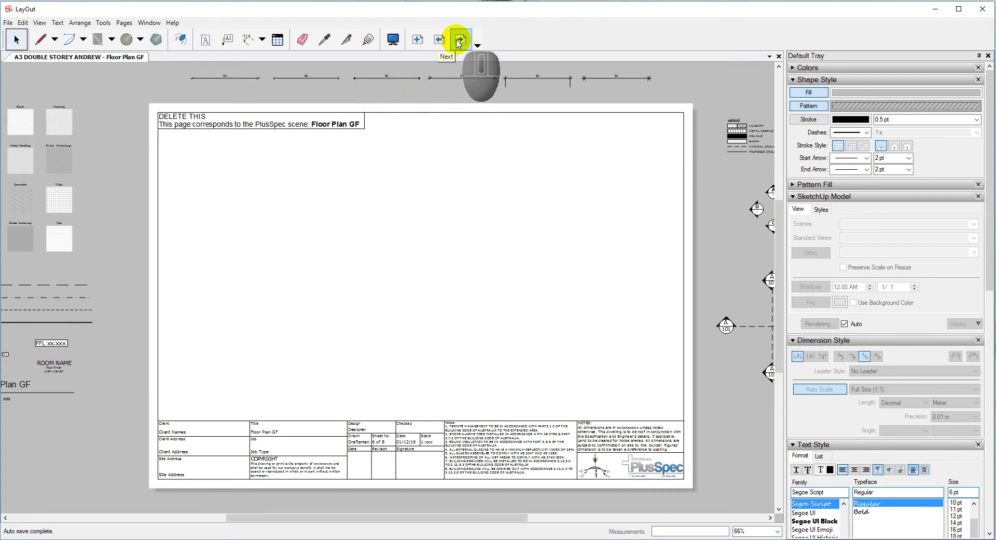
pyautogui.scroll(-1, 456, 167)
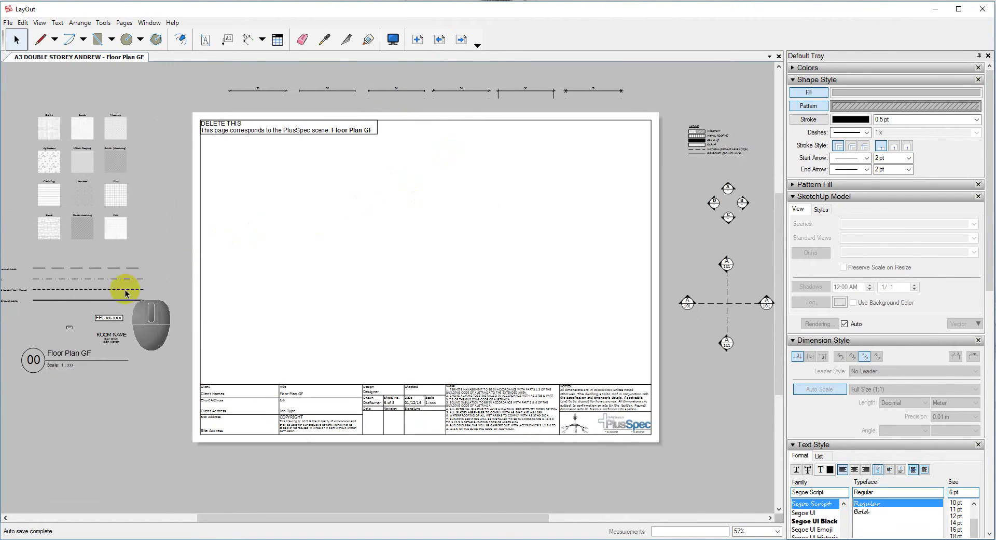
pyautogui.scroll(2, 111, 306)
pyautogui.scroll(2, 110, 151)
# Move on to the Floor Plan FF page and examine the room name labels beside the sheet.
pyautogui.click(458, 42)
pyautogui.scroll(-1, 476, 147)
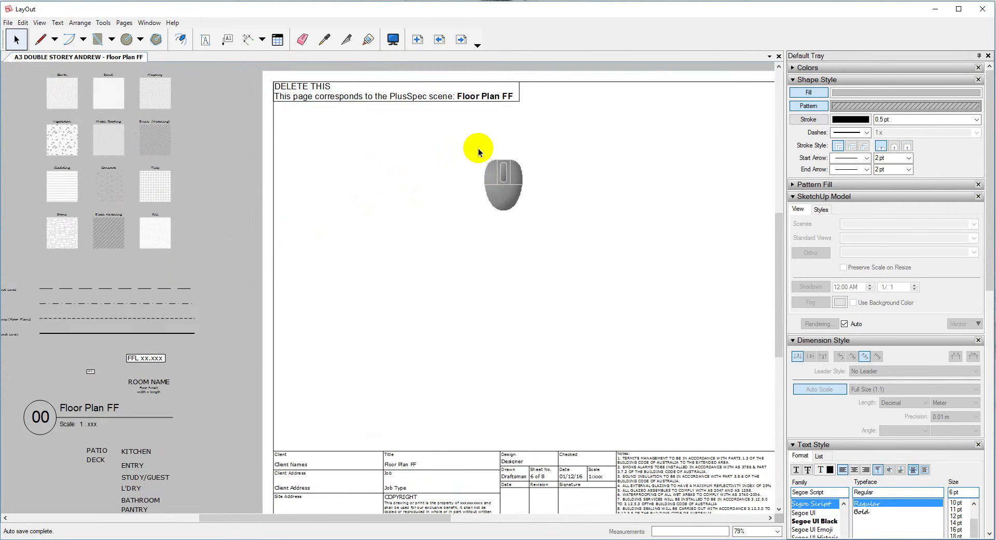
pyautogui.scroll(-1, 476, 123)
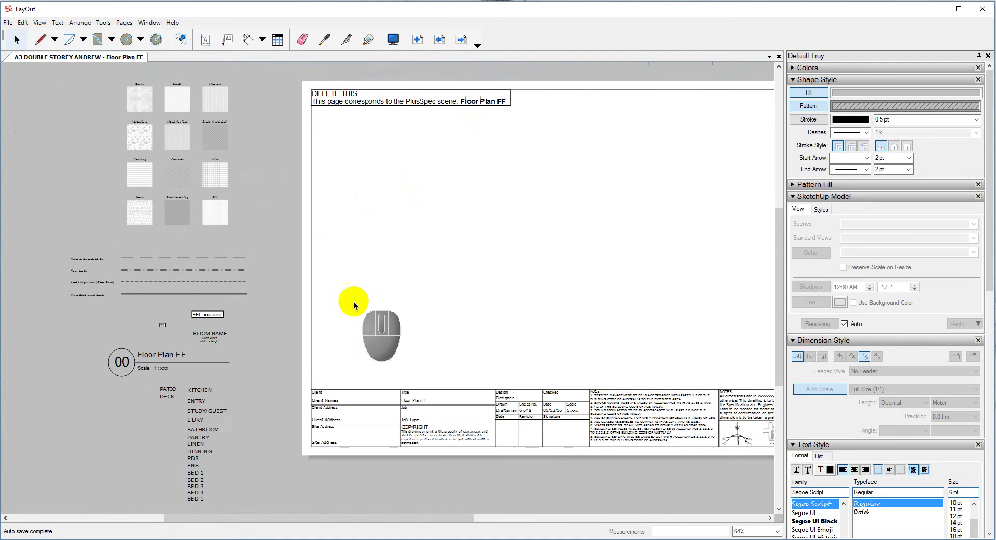
pyautogui.scroll(3, 195, 407)
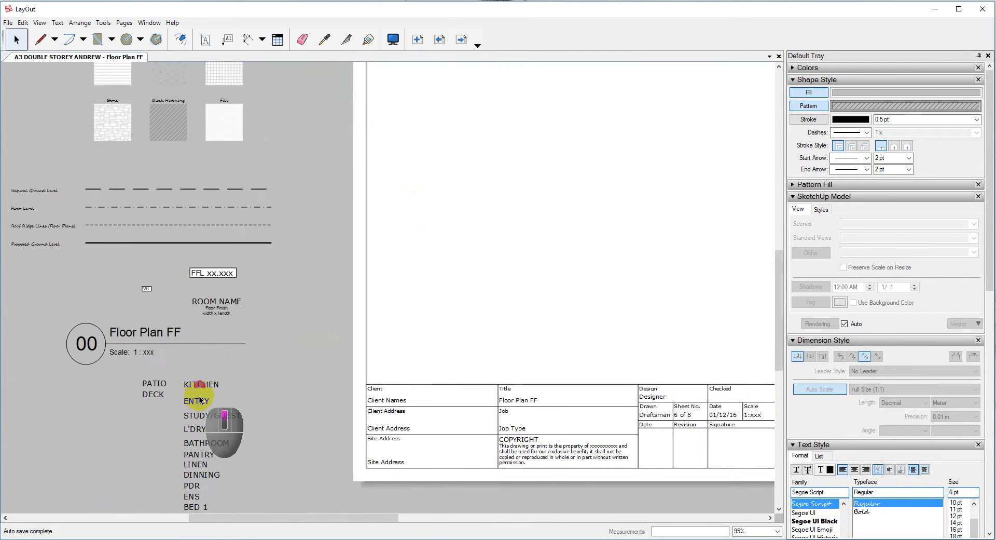
# Try placing a copy of the KITCHEN label on the Floor Plan FF sheet and undo it.
pyautogui.click(198, 384)
pyautogui.moveTo(198, 384); pyautogui.dragTo(518, 278)
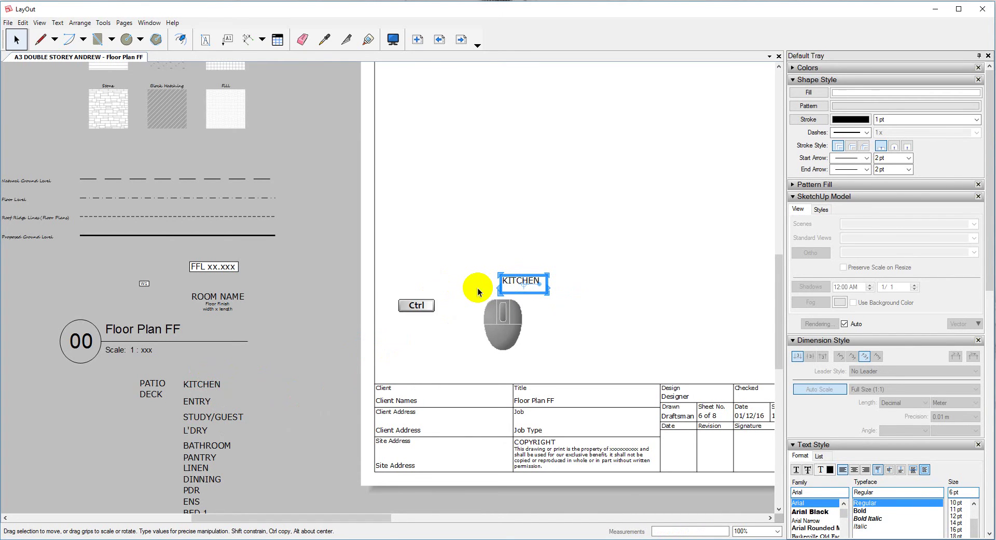
pyautogui.hotkey('ctrl', 'z')
# Advance to the Elevation Plan page and view the whole sheet with its surrounding labels and schedule.
pyautogui.scroll(-2, 328, 279)
pyautogui.scroll(-3, 327, 278)
pyautogui.click(461, 39)
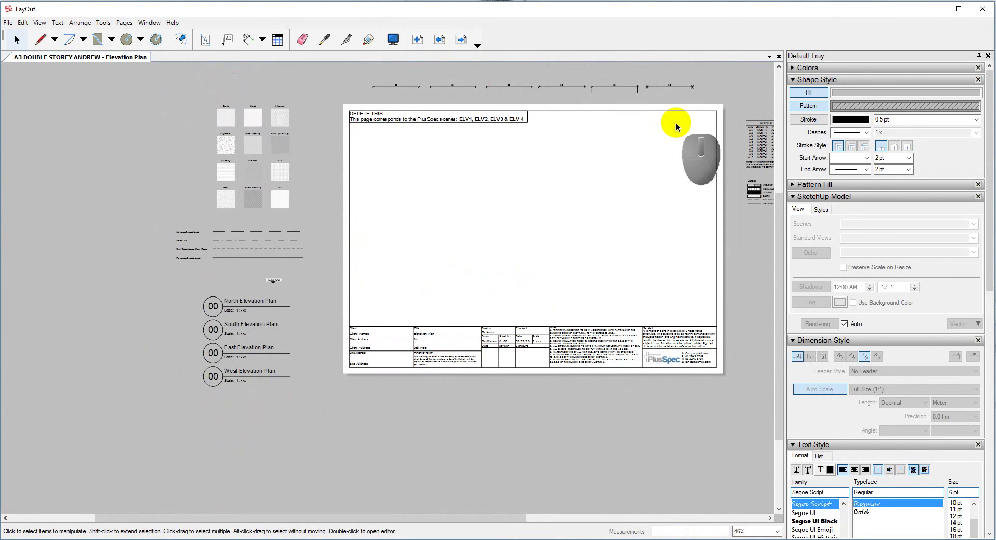
pyautogui.scroll(1, 668, 117)
pyautogui.scroll(-3, 696, 139)
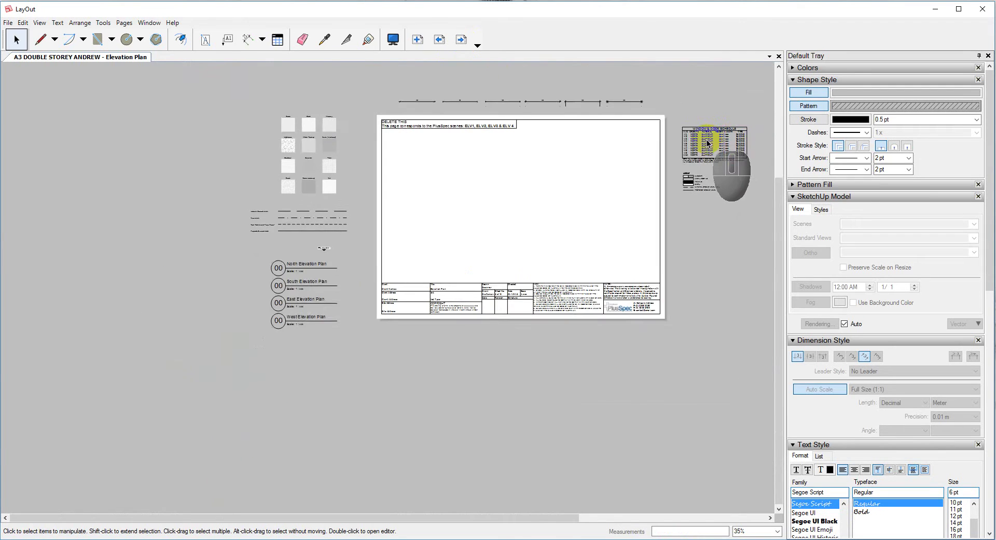
# Try moving the Window & Door Schedule towards the Elevation Plan sheet and undo the move.
pyautogui.scroll(5, 692, 147)
pyautogui.click(712, 134)
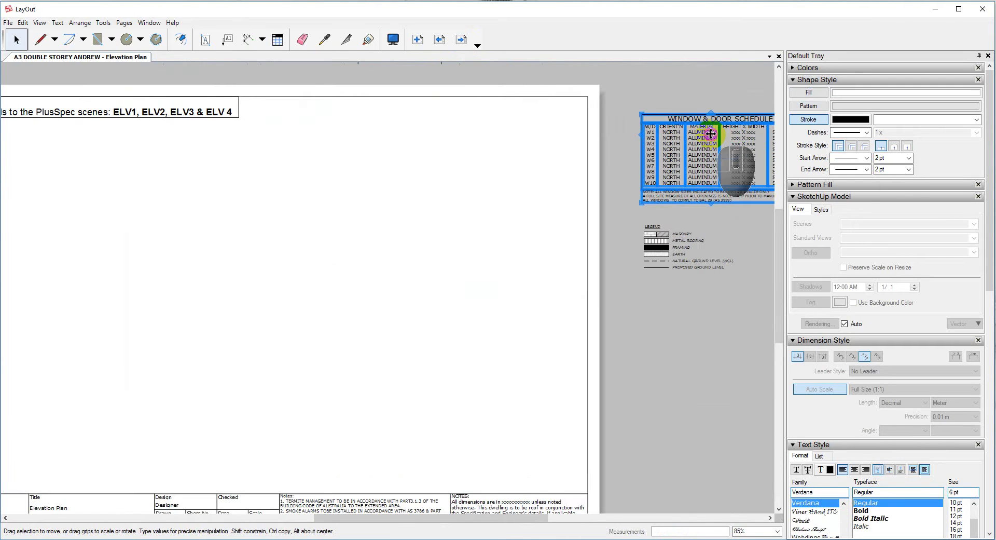
pyautogui.moveTo(711, 134); pyautogui.dragTo(629, 157)
pyautogui.hotkey('ctrl', 'z')
# Deselect the schedule and examine the PlusSpec scene names listed in the Elevation Plan page's note.
pyautogui.scroll(-1, 495, 205)
pyautogui.scroll(-4, 495, 202)
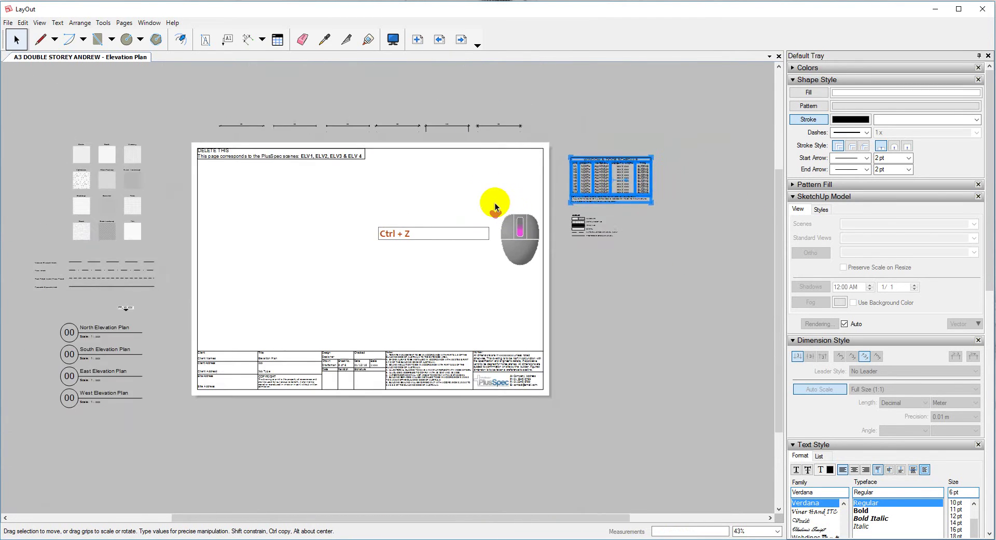
pyautogui.click(460, 40)
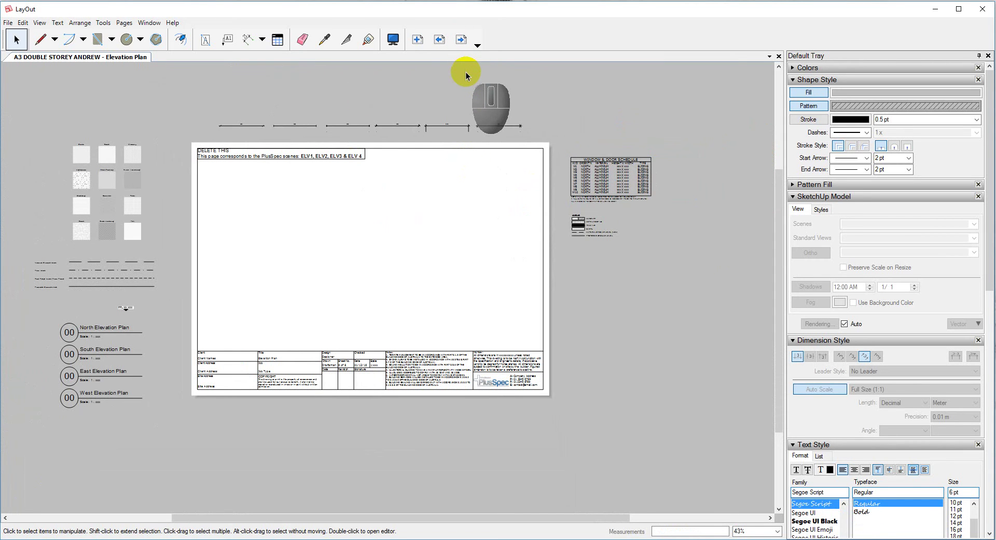
pyautogui.scroll(2, 347, 156)
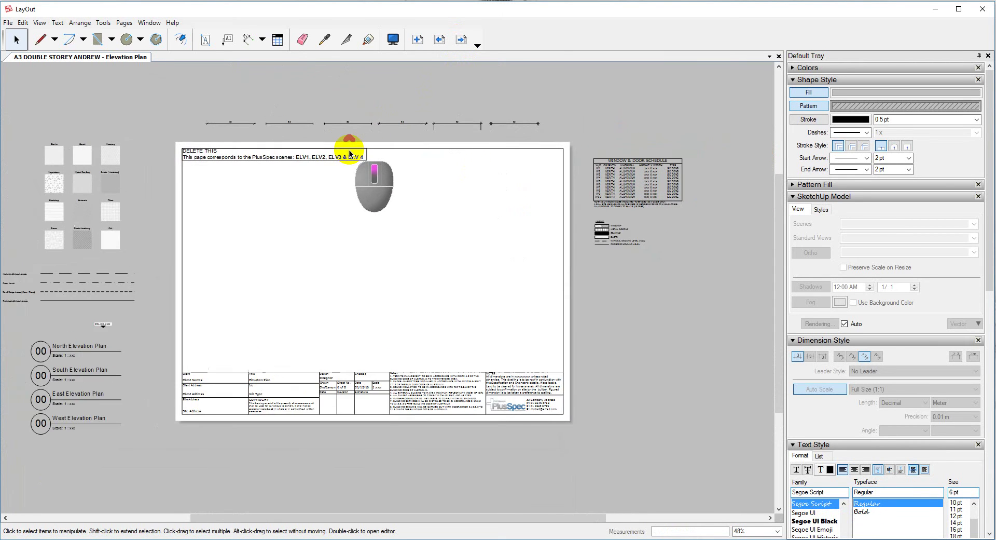
pyautogui.scroll(3, 345, 157)
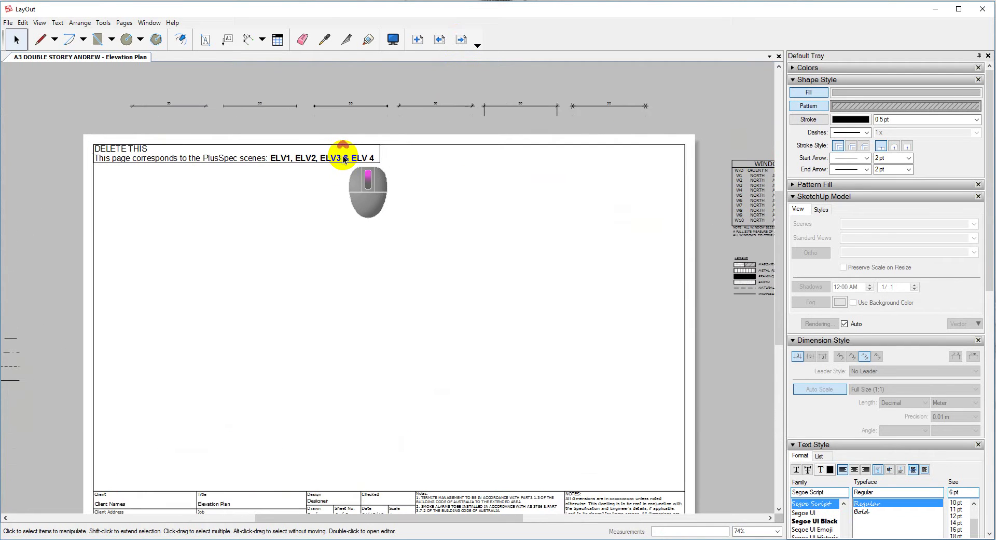
# Advance to the Section Plan page and examine its scene note, general notes and surrounding section labels.
pyautogui.click(461, 40)
pyautogui.scroll(-1, 462, 151)
pyautogui.scroll(-3, 463, 151)
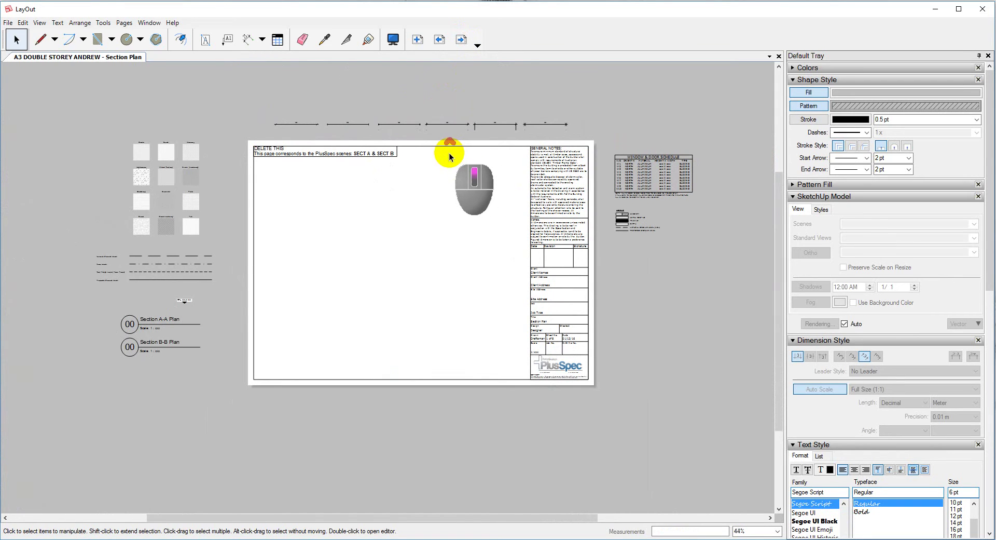
pyautogui.scroll(1, 452, 153)
pyautogui.scroll(4, 630, 169)
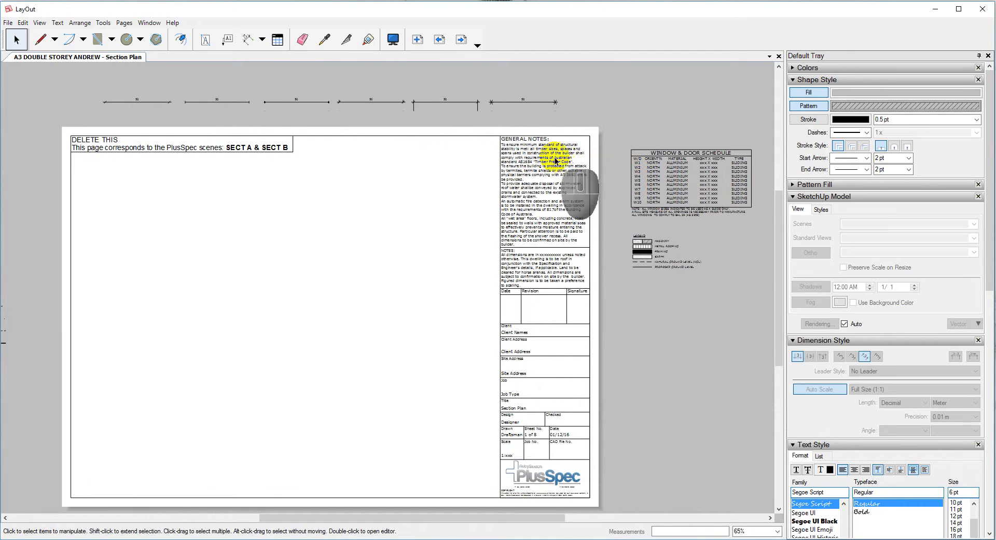
pyautogui.scroll(-2, 549, 159)
pyautogui.scroll(-1, 548, 158)
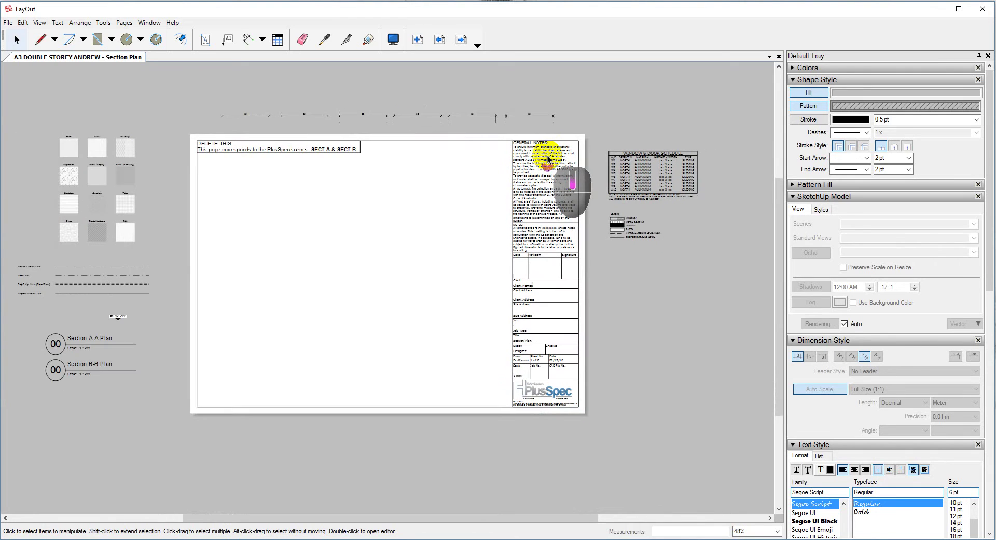
# Advance to the Electrical Plan GF page and examine its scene note and surrounding symbols.
pyautogui.click(462, 39)
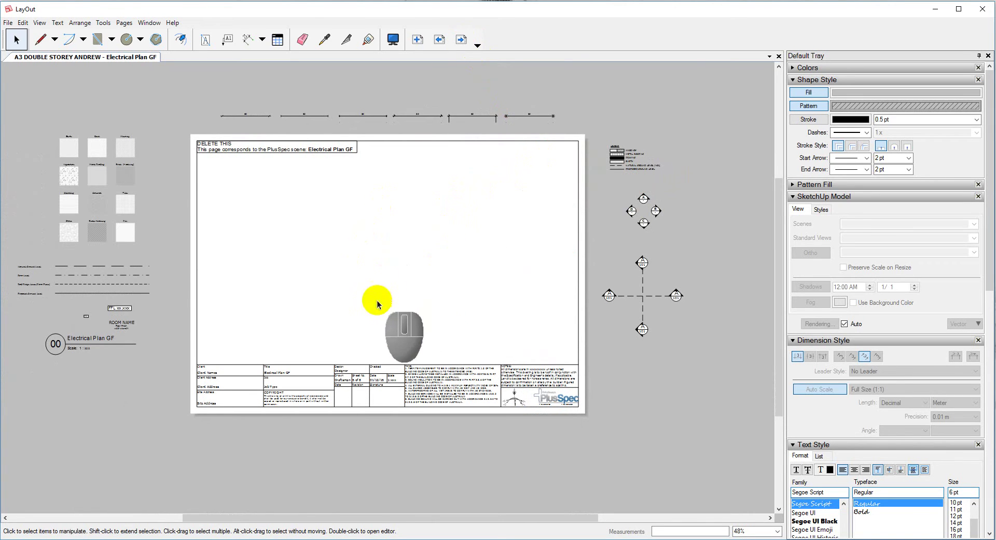
pyautogui.scroll(3, 220, 269)
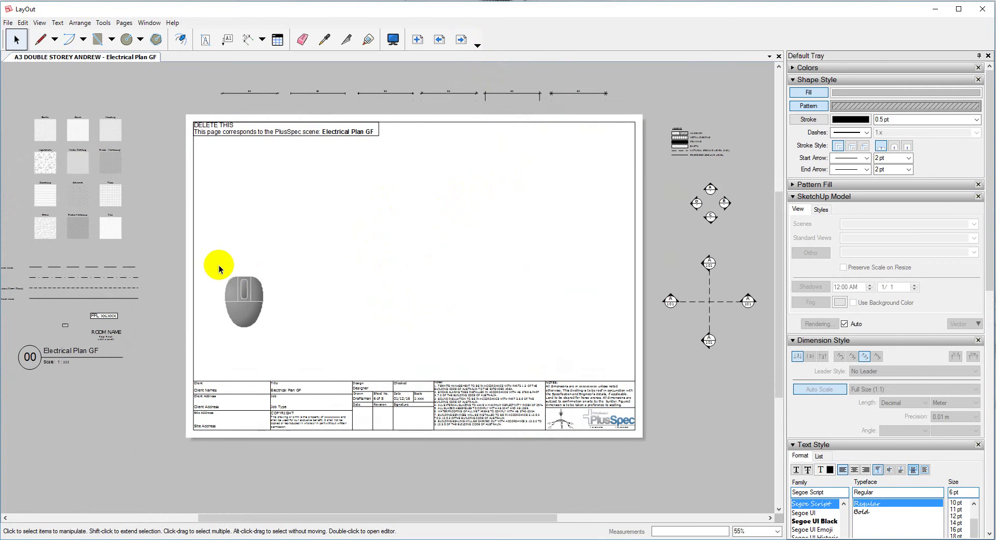
pyautogui.scroll(2, 219, 268)
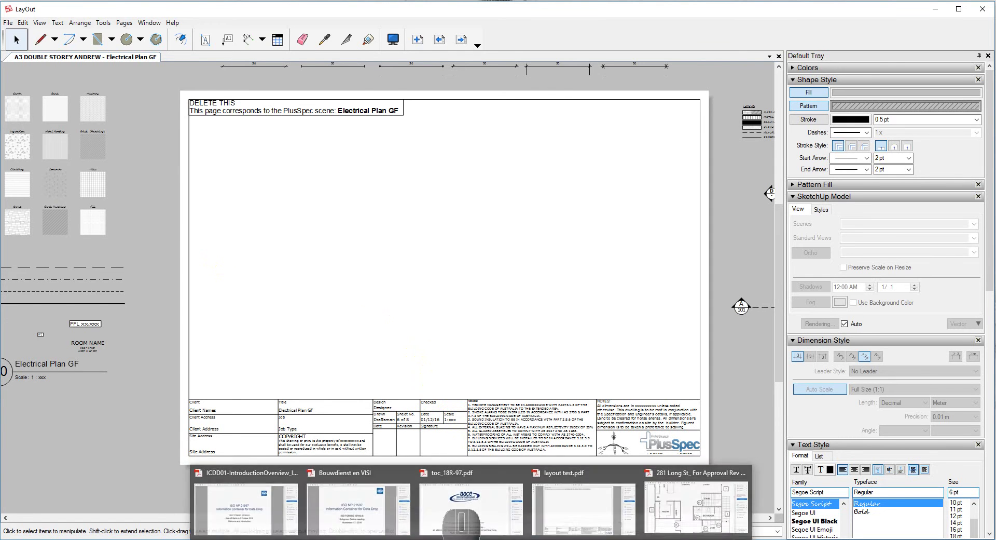
# Switch to the GRACEVILLE DISPLAY house model in SketchUp and recall the All scene.
pyautogui.moveTo(423, 537)
pyautogui.click(436, 493)
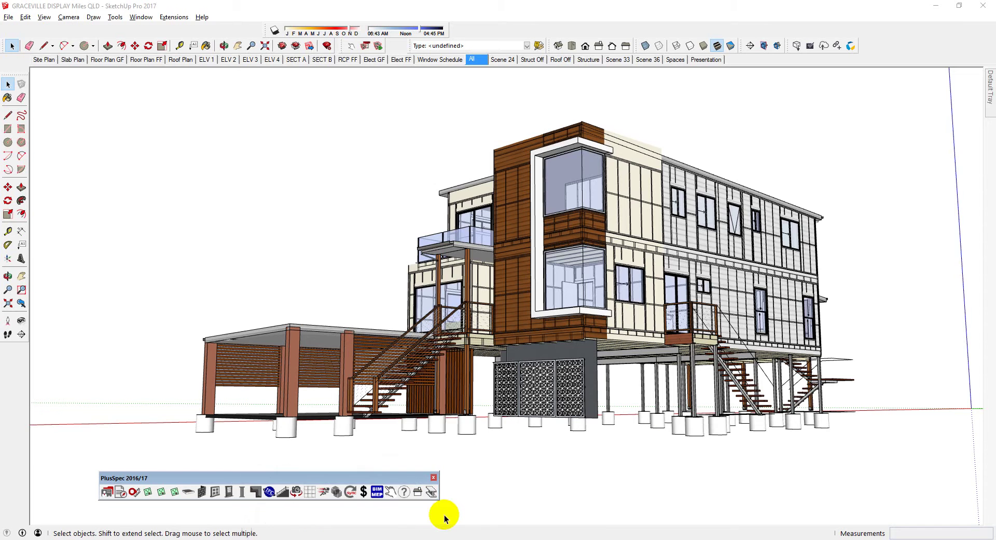
pyautogui.click(492, 378)
pyautogui.click(572, 318)
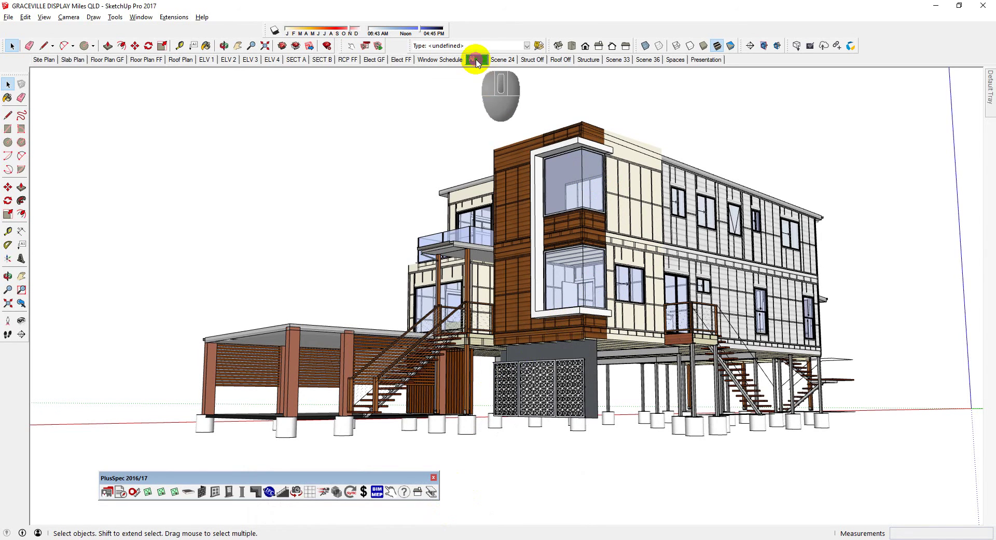
pyautogui.click(477, 60)
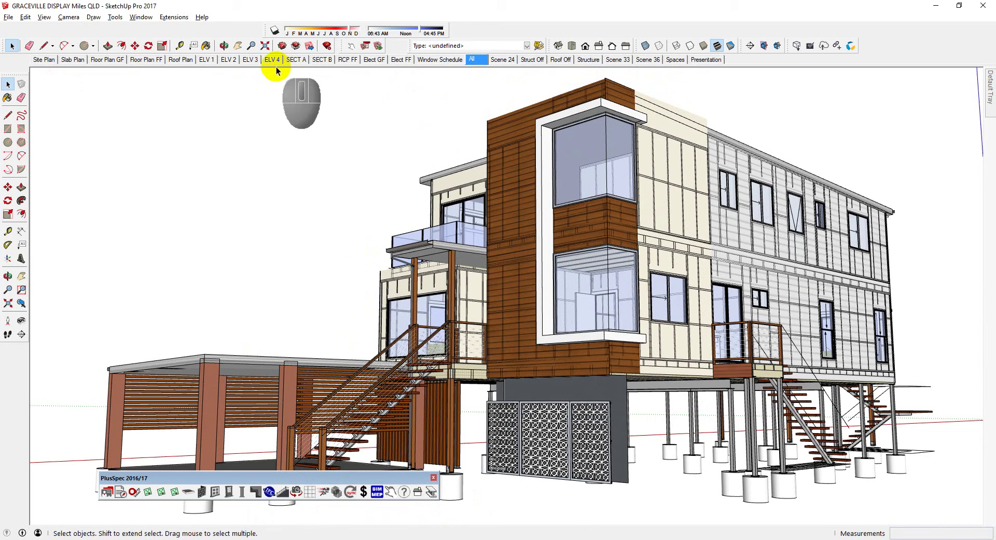
# Display the ELV 1 scene, followed by the Floor Plan FF scene.
pyautogui.click(212, 60)
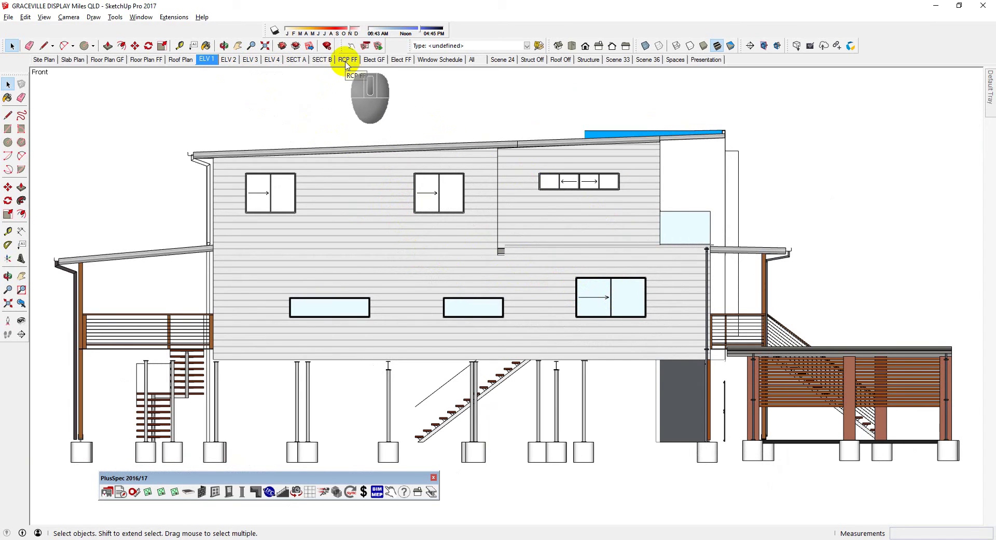
pyautogui.click(163, 59)
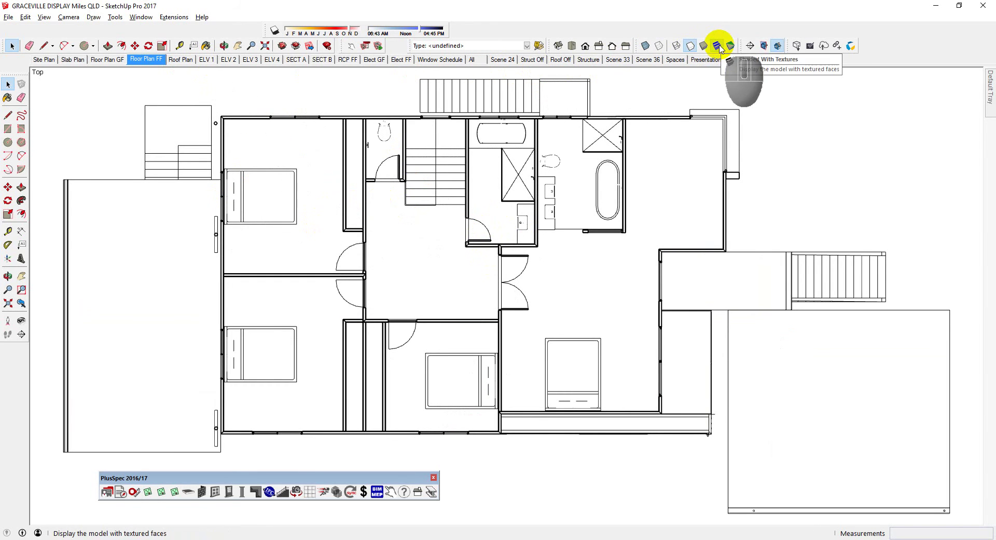
# Check the list of enabled toolbars and dismiss it without changing any.
pyautogui.moveTo(636, 45); pyautogui.dragTo(686, 45)
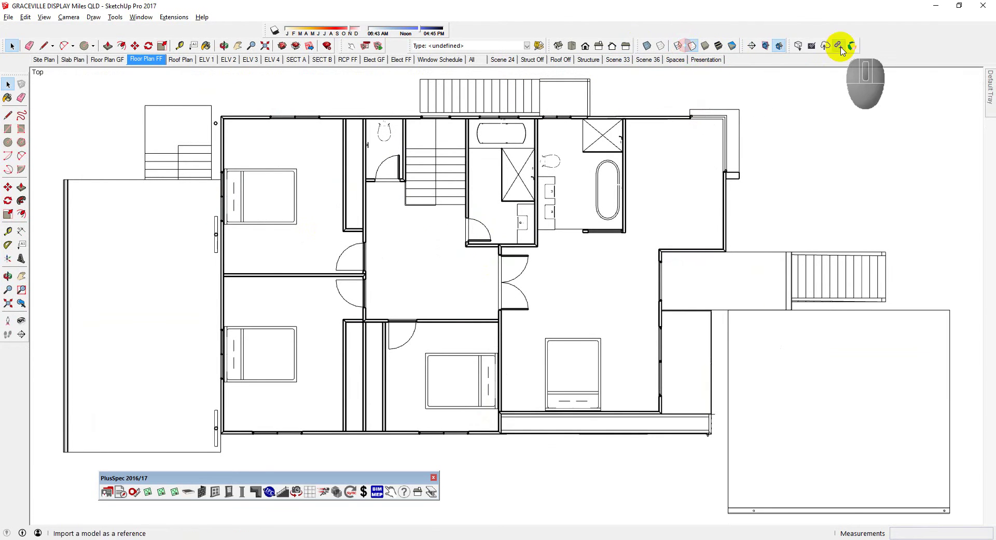
pyautogui.rightClick(887, 49)
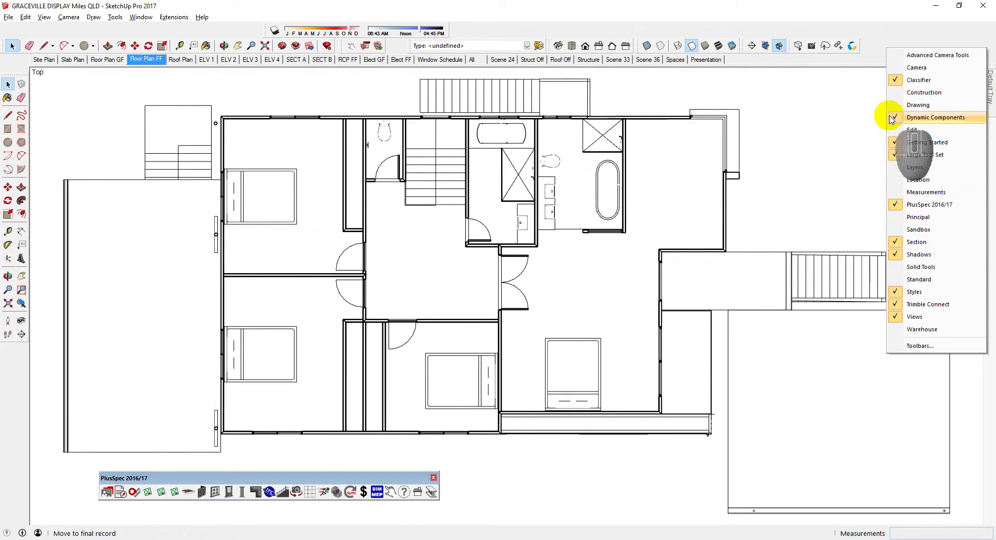
pyautogui.click(871, 45)
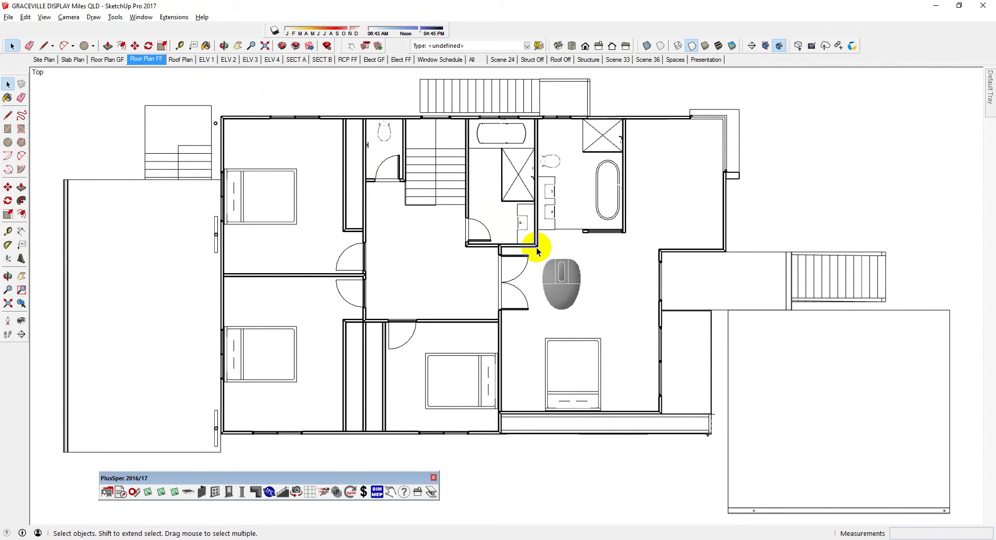
# Dimension the diagonal across the mitred wall corner beside the master bedroom's double doors on the first floor.
pyautogui.scroll(6, 537, 249)
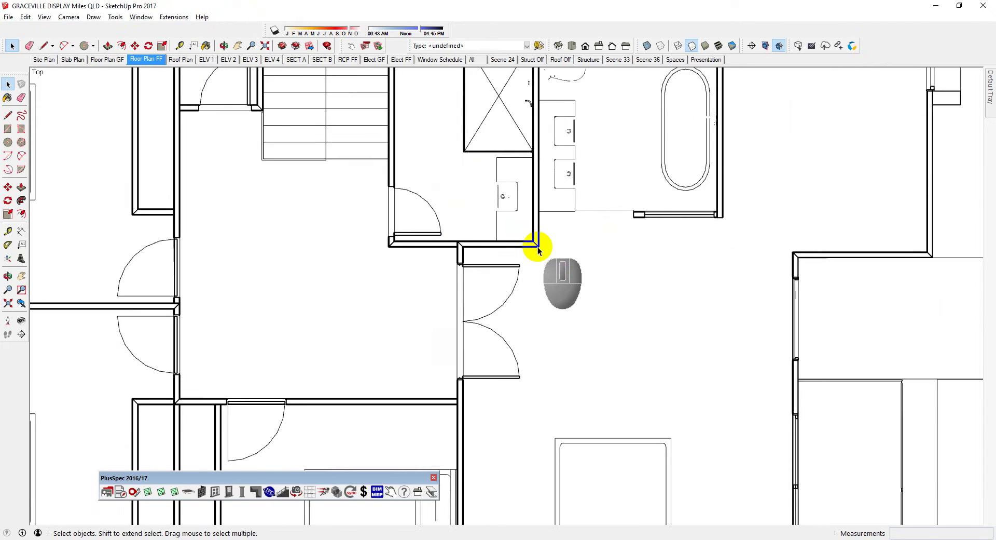
pyautogui.scroll(8, 538, 250)
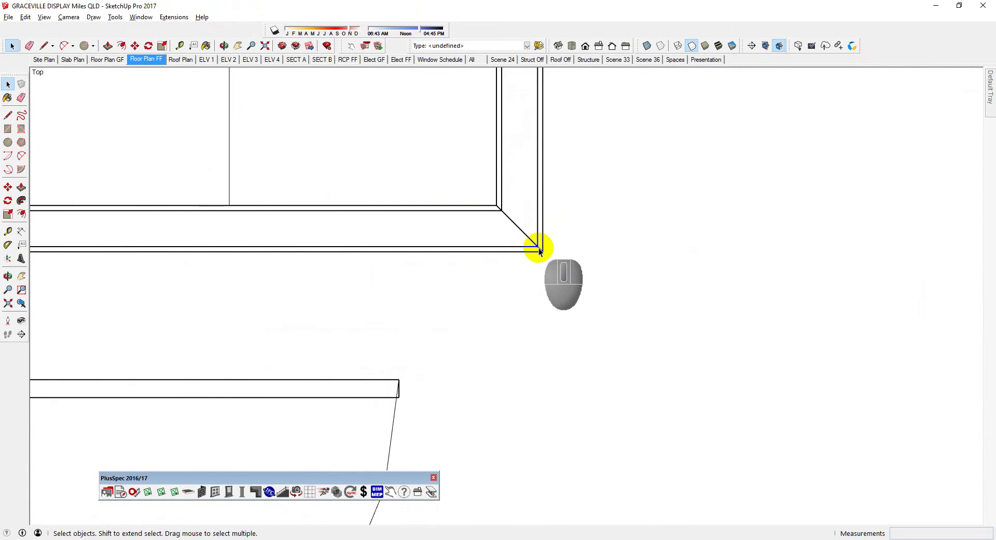
pyautogui.press('d')
pyautogui.click(496, 203)
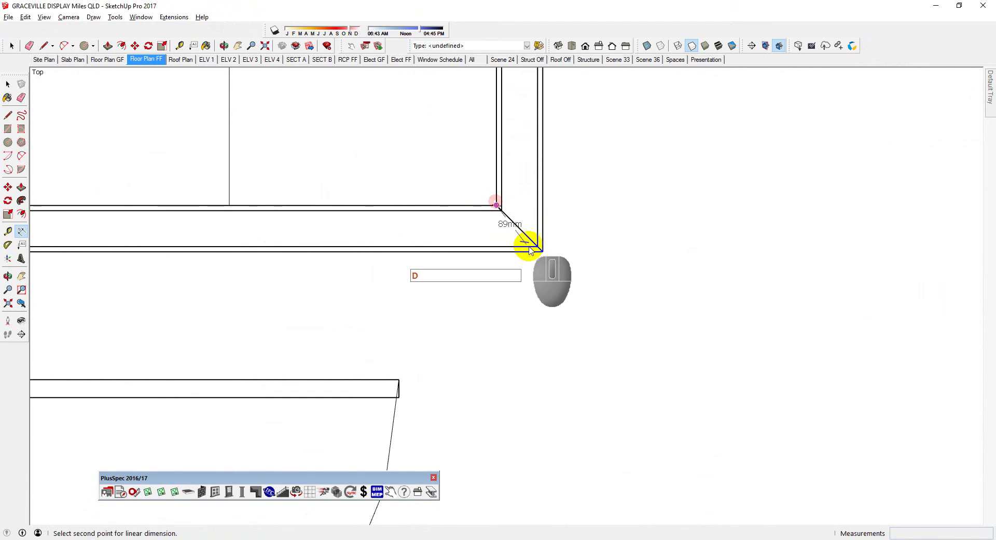
pyautogui.click(543, 249)
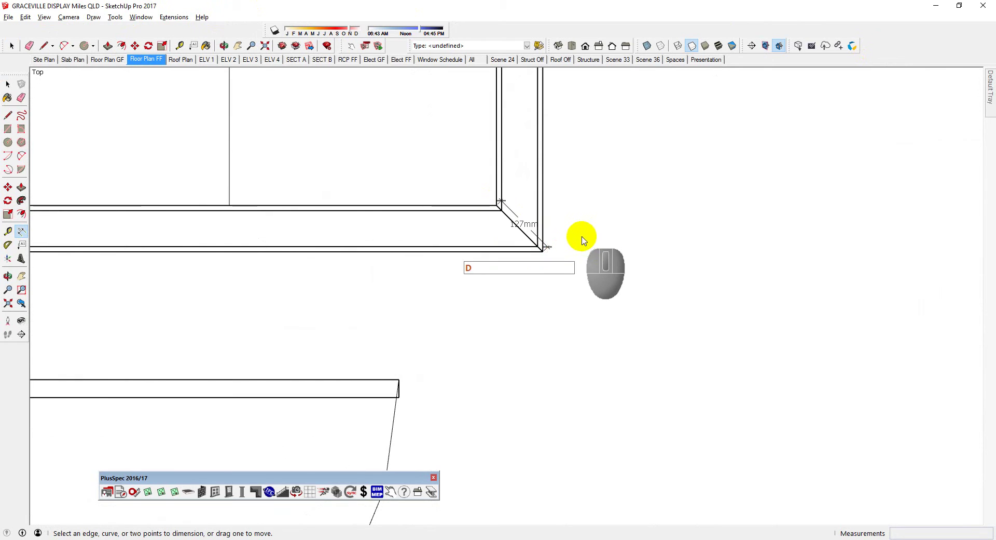
# Start another dimension at the inner wall corner, cancel it, and undo the diagonal dimension.
pyautogui.moveTo(514, 226); pyautogui.dragTo(499, 210)
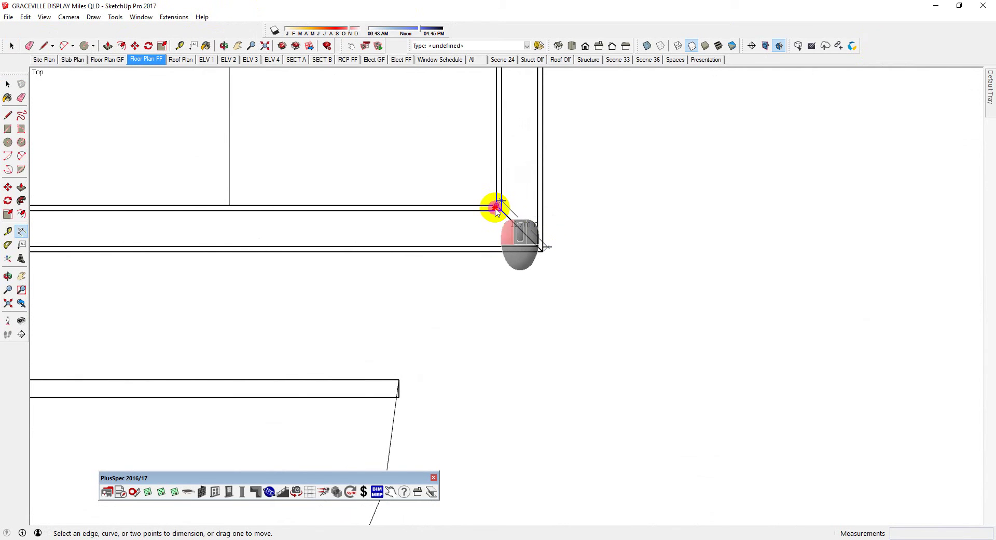
pyautogui.click(496, 205)
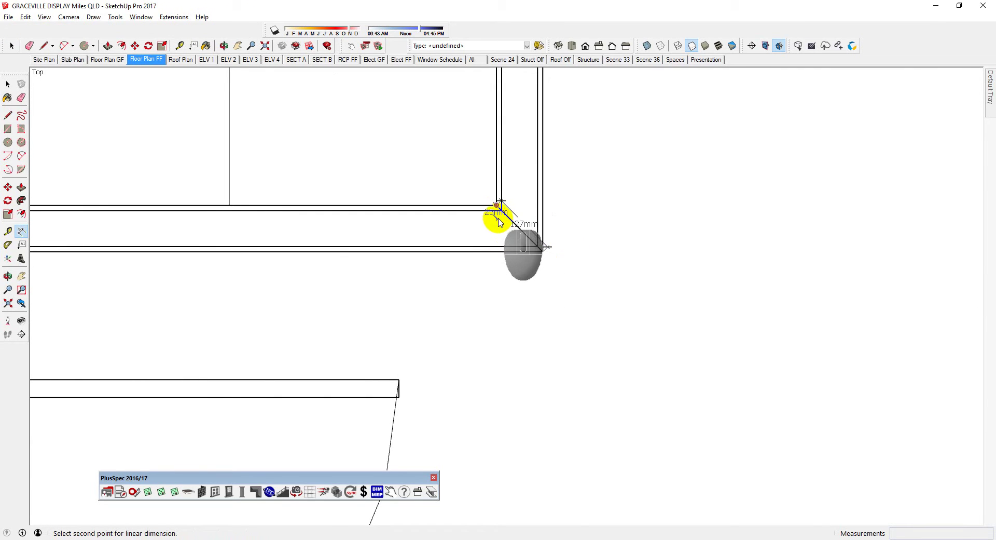
pyautogui.press('Escape')
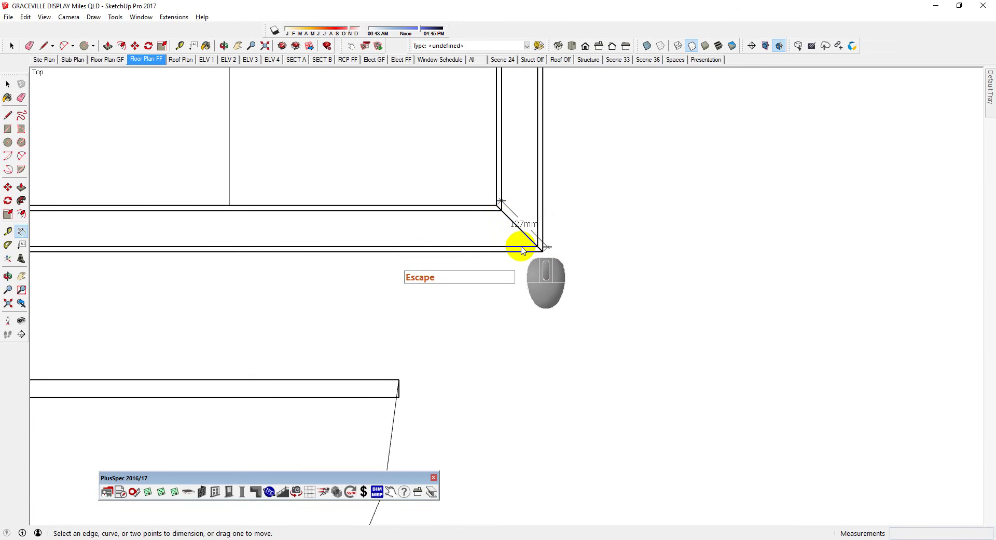
pyautogui.scroll(-5, 525, 248)
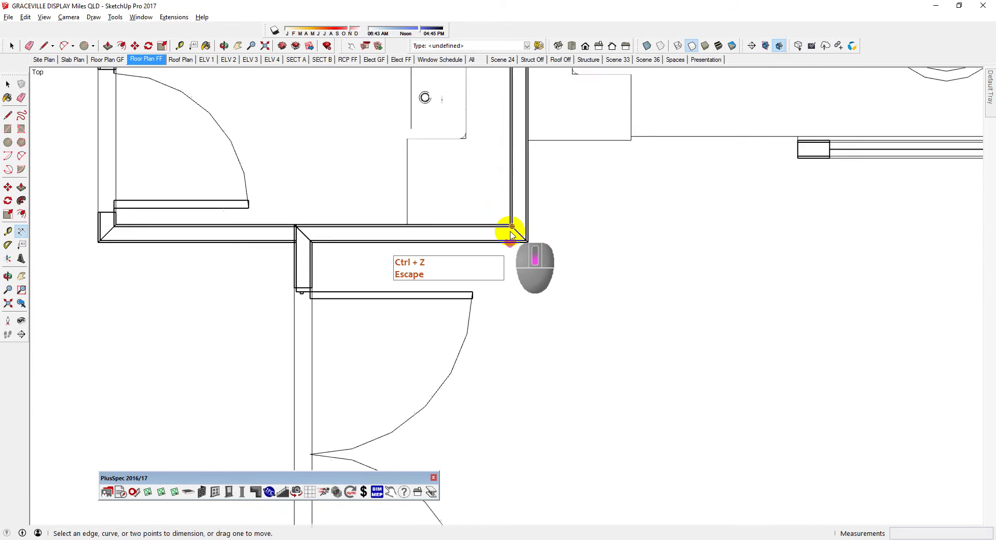
pyautogui.scroll(-5, 511, 232)
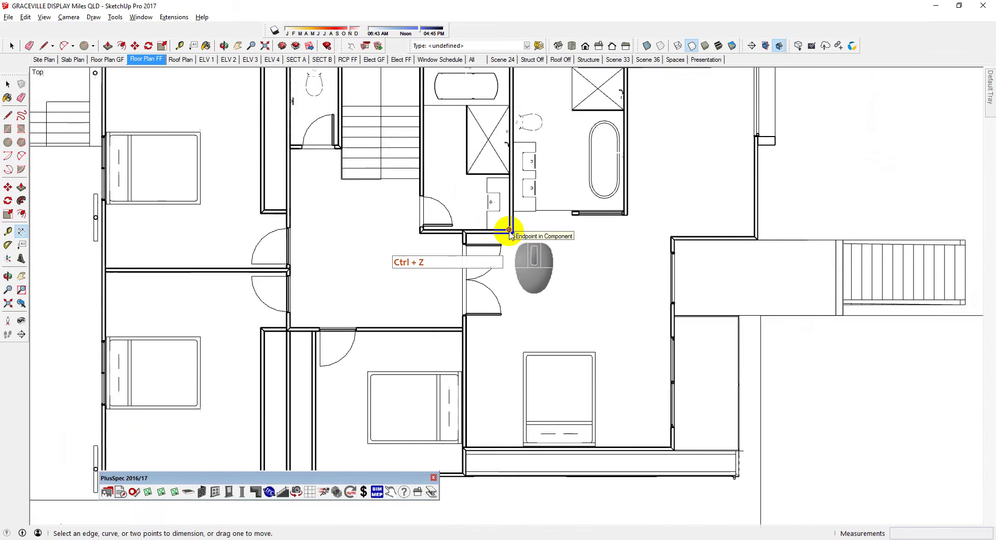
# Try to dimension the lining thickness at the outer wall corner, cancel it, and return to the Select tool.
pyautogui.scroll(10, 511, 232)
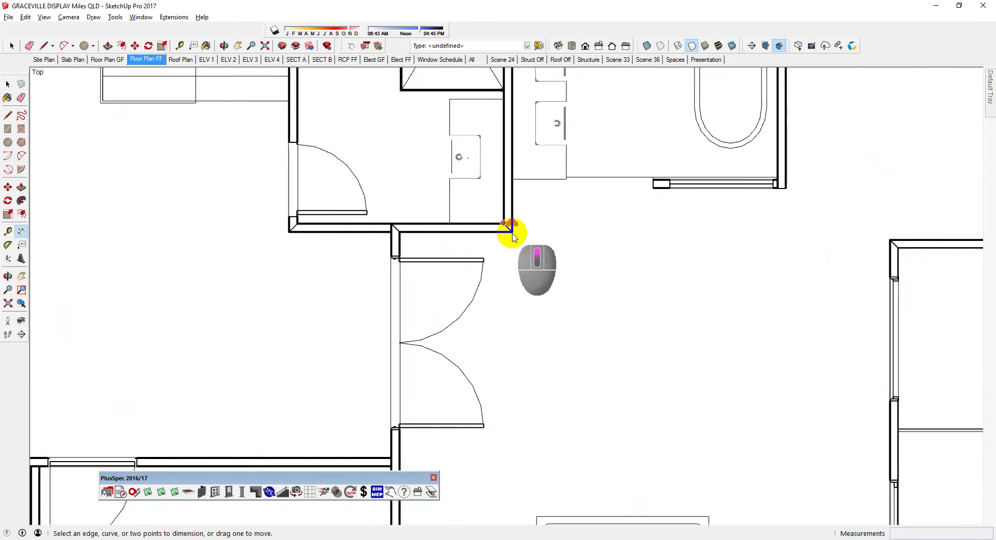
pyautogui.scroll(4, 513, 232)
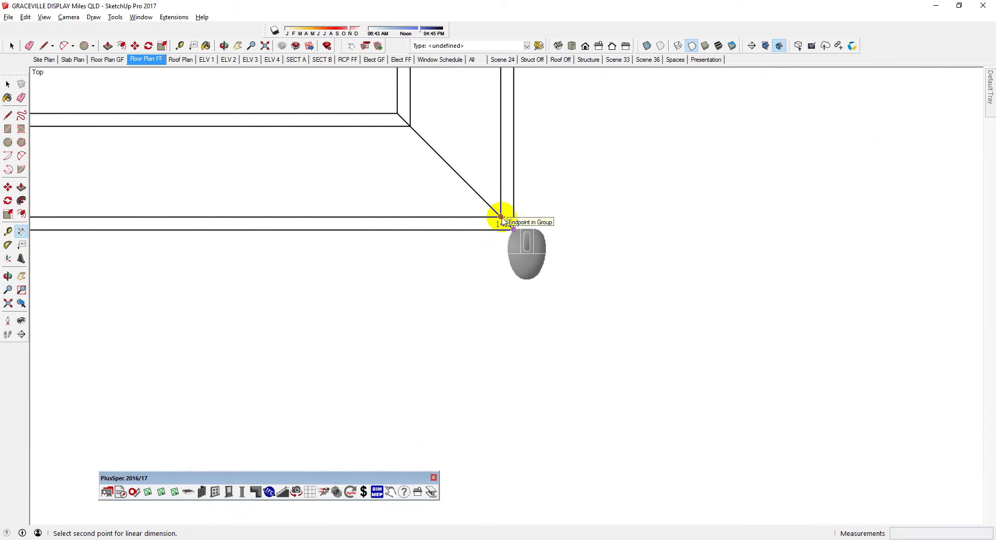
pyautogui.press('Escape')
pyautogui.scroll(-5, 506, 226)
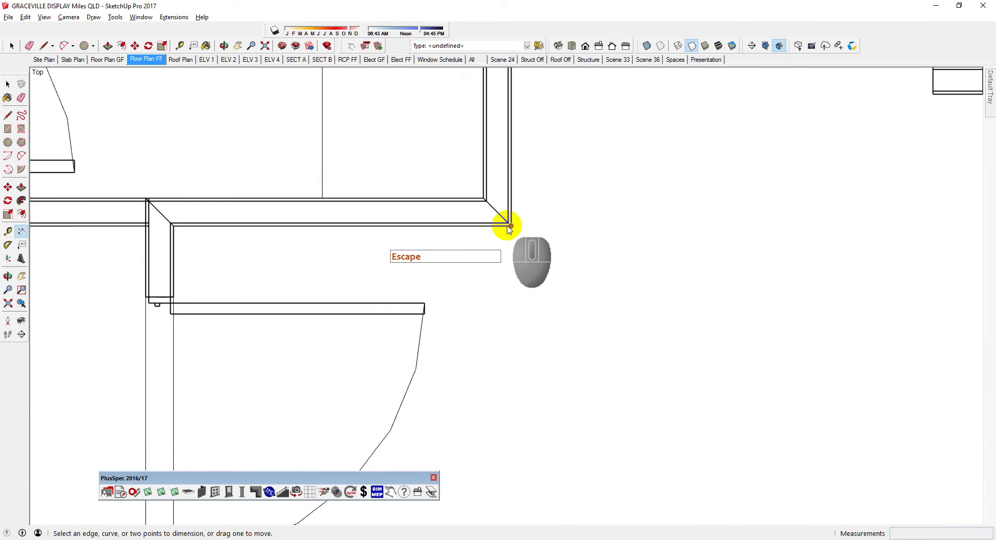
pyautogui.scroll(-2, 508, 228)
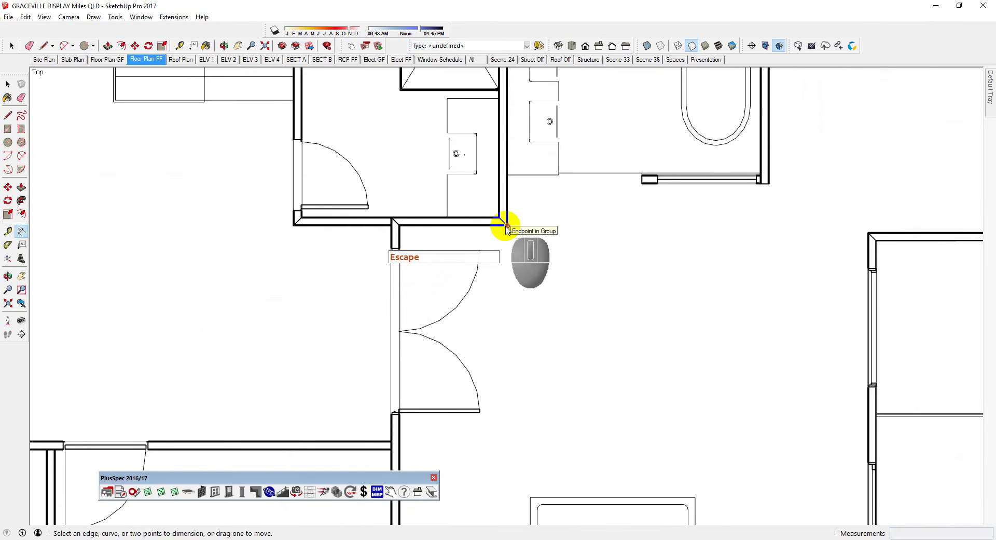
pyautogui.scroll(8, 507, 228)
pyautogui.scroll(2, 508, 229)
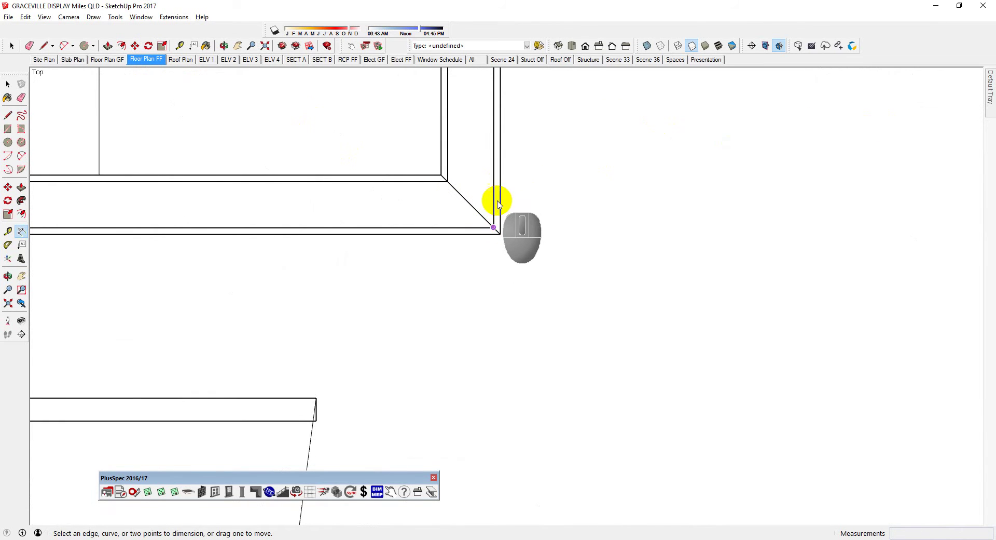
pyautogui.press('space')
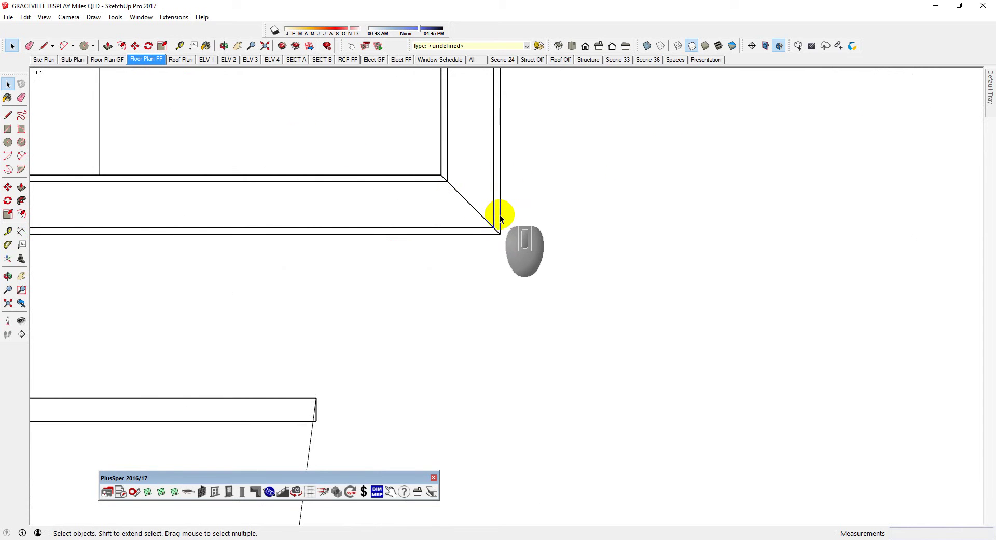
# Hide the 26_INTERNAL_FINISHES layer and return to the Select tool.
pyautogui.moveTo(990, 99)
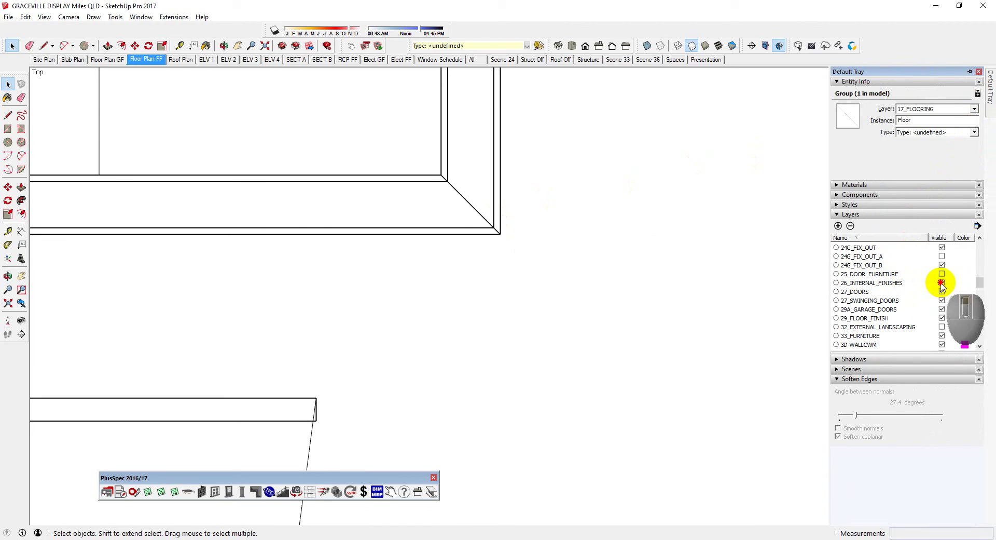
pyautogui.click(942, 283)
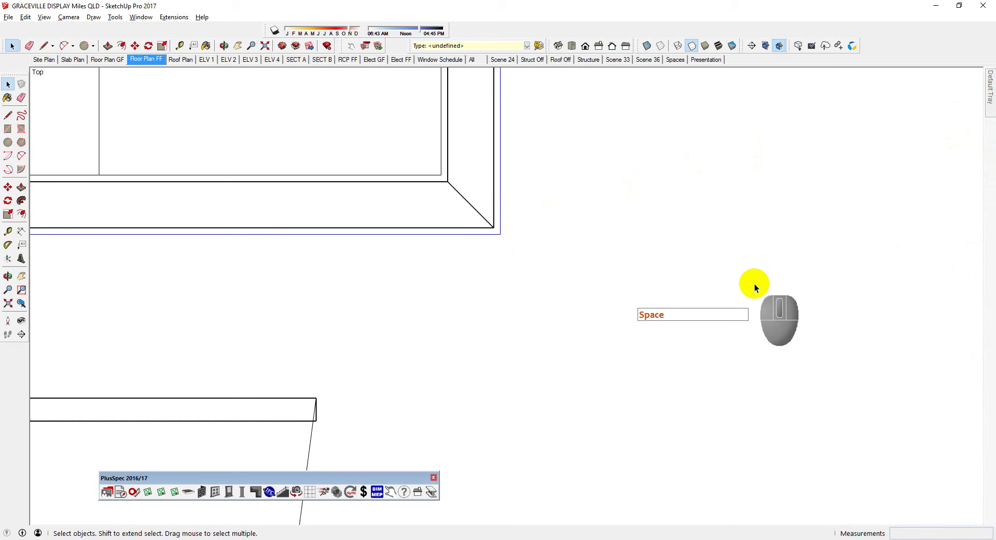
pyautogui.press('Escape')
pyautogui.press('space')
# Examine the first-floor wall corners and junctions without internal finishes, clearing the current selection.
pyautogui.scroll(-4, 680, 275)
pyautogui.scroll(-6, 650, 266)
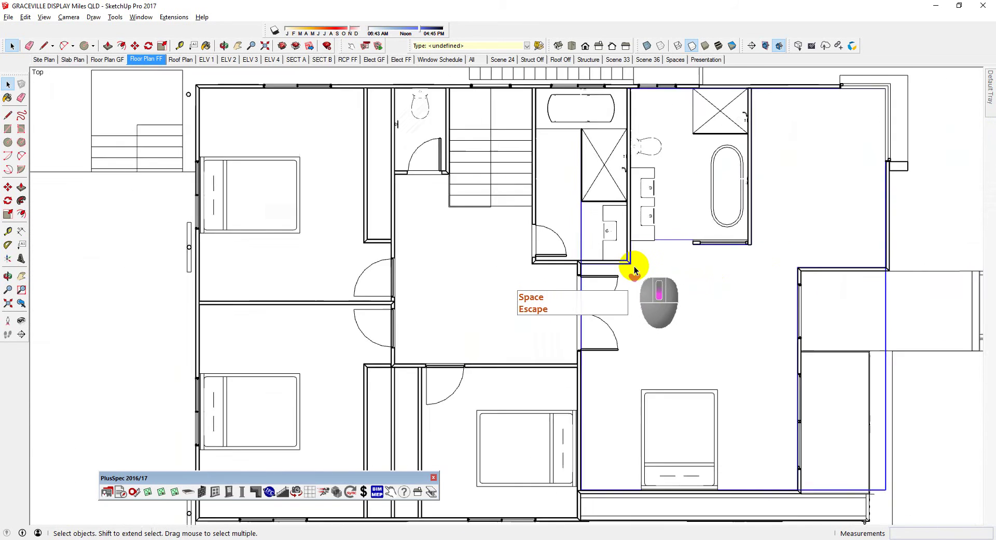
pyautogui.scroll(10, 580, 262)
pyautogui.scroll(-3, 516, 271)
pyautogui.scroll(3, 515, 270)
pyautogui.scroll(-3, 515, 270)
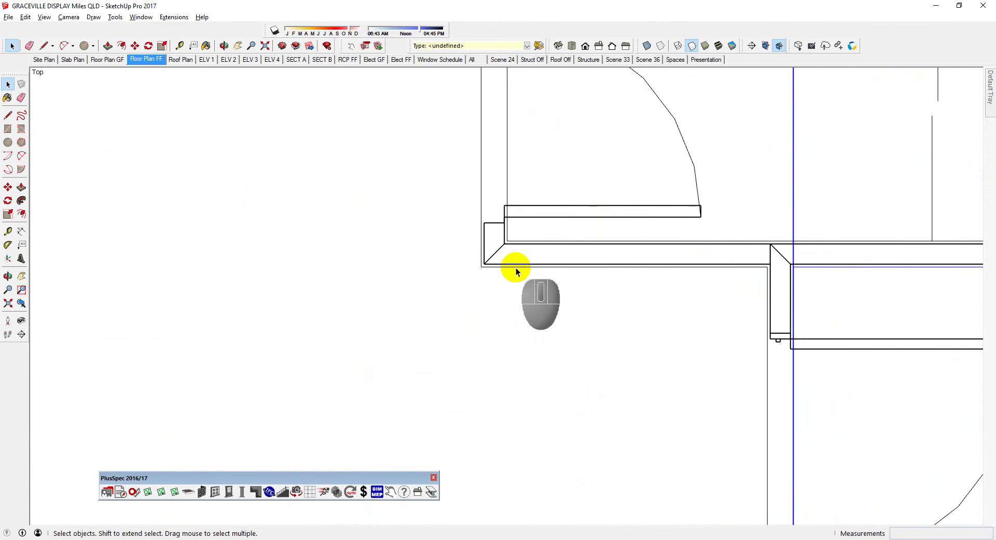
pyautogui.scroll(-5, 516, 271)
pyautogui.press('space')
pyautogui.scroll(-6, 521, 287)
pyautogui.press('space')
pyautogui.click(707, 89)
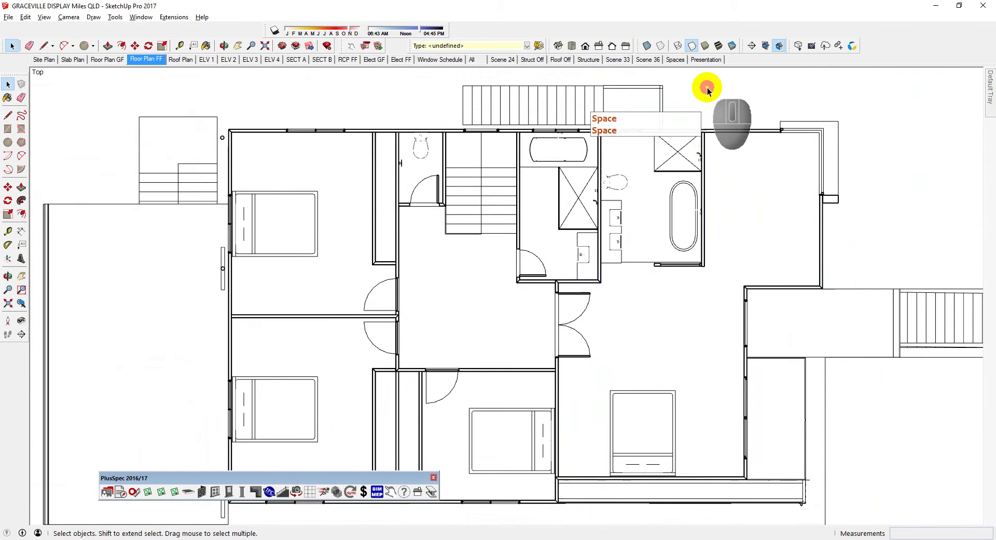
pyautogui.scroll(8, 555, 286)
pyautogui.scroll(8, 559, 288)
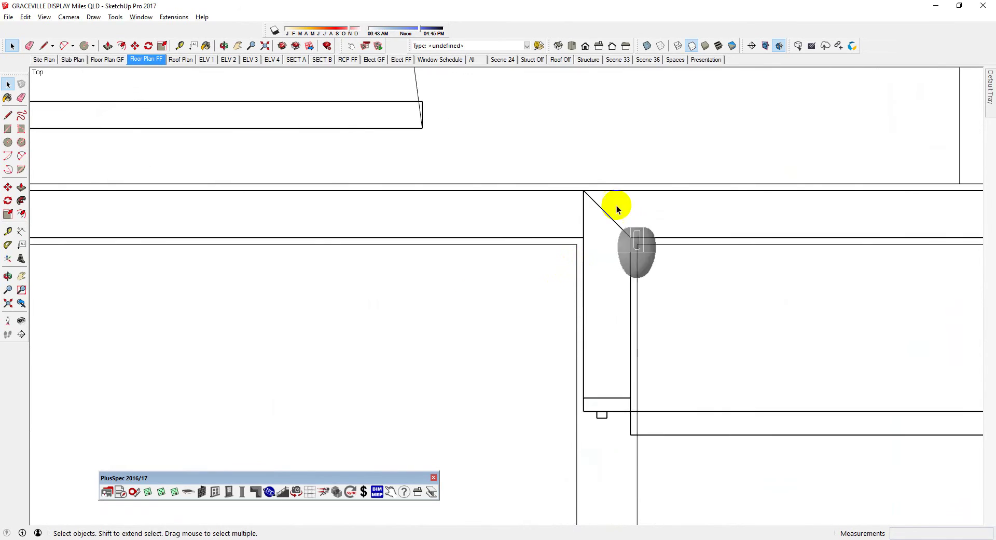
# Display the first-floor plan shaded with textures and bring the whole floor into view.
pyautogui.click(719, 45)
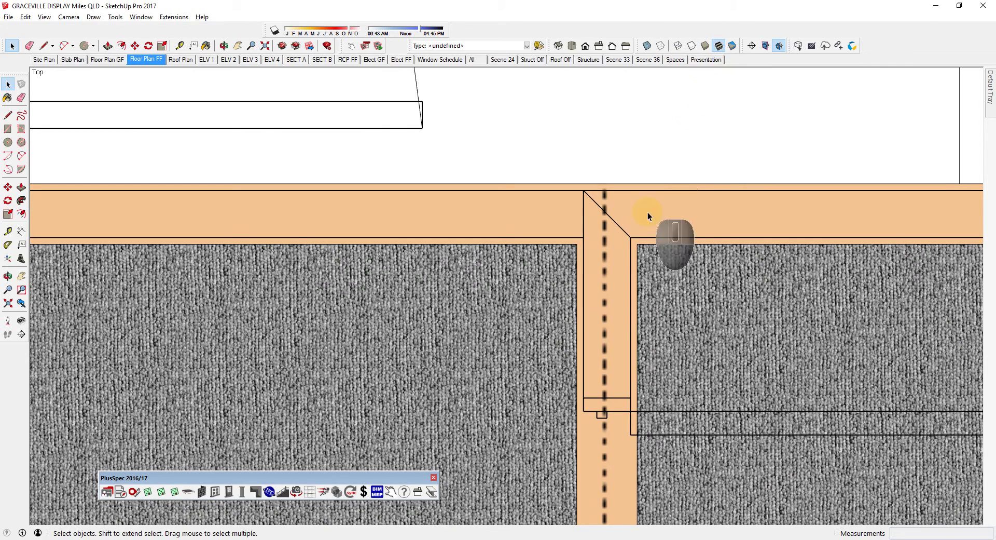
pyautogui.moveTo(574, 281); pyautogui.dragTo(636, 278, button='middle')
pyautogui.scroll(-10, 619, 207)
pyautogui.scroll(-5, 619, 207)
# Select the carpeted floors of the bedrooms and hall on the first floor and combine them into one group.
pyautogui.press('t')
pyautogui.keyDown('shift'); pyautogui.click(465, 229); pyautogui.keyUp('shift')
pyautogui.keyDown('shift'); pyautogui.click(467, 305); pyautogui.keyUp('shift')
pyautogui.keyDown('shift'); pyautogui.click(576, 319); pyautogui.keyUp('shift')
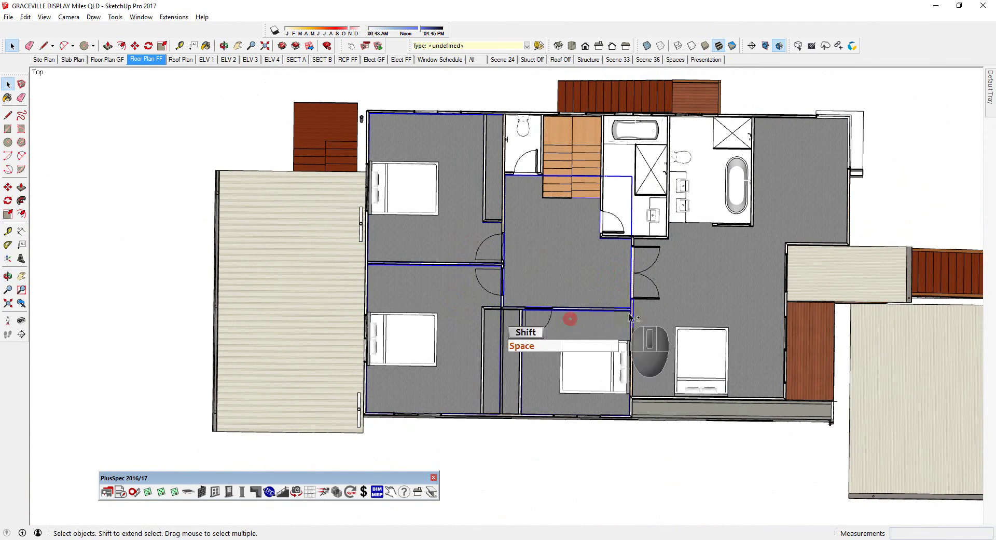
pyautogui.keyDown('shift'); pyautogui.click(698, 293); pyautogui.keyUp('shift')
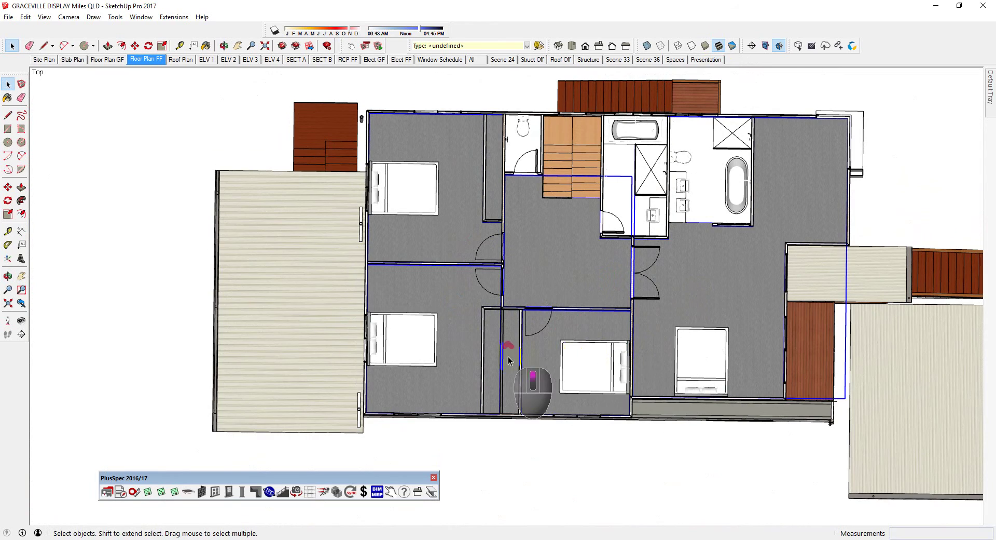
pyautogui.scroll(2, 509, 356)
pyautogui.scroll(-3, 554, 263)
pyautogui.moveTo(556, 263)
pyautogui.mouseDown(button='middle')
pyautogui.moveTo(594, 183)
pyautogui.moveTo(671, 133)
pyautogui.moveTo(647, 192)
pyautogui.moveTo(623, 206)
pyautogui.moveTo(631, 211)
pyautogui.mouseUp(button='middle')
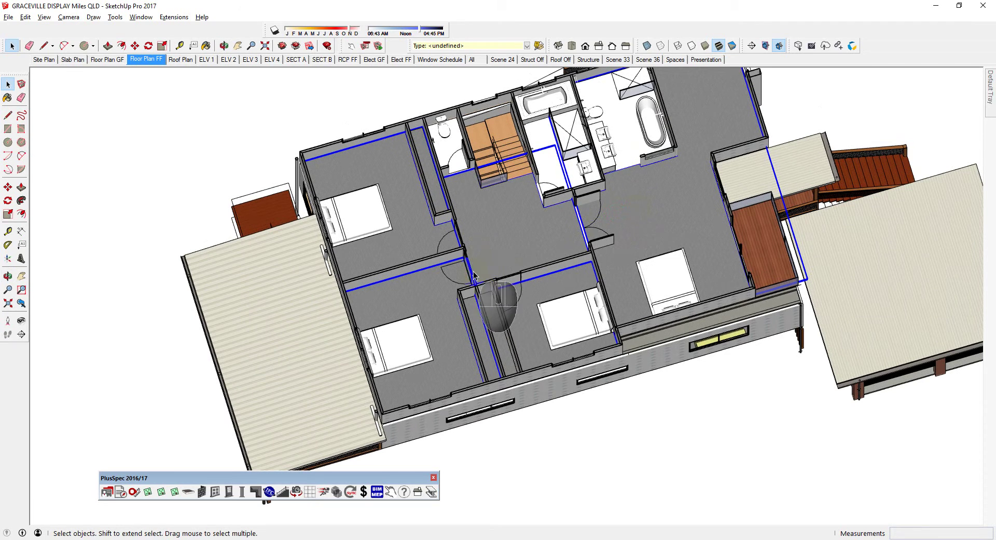
pyautogui.rightClick(625, 213)
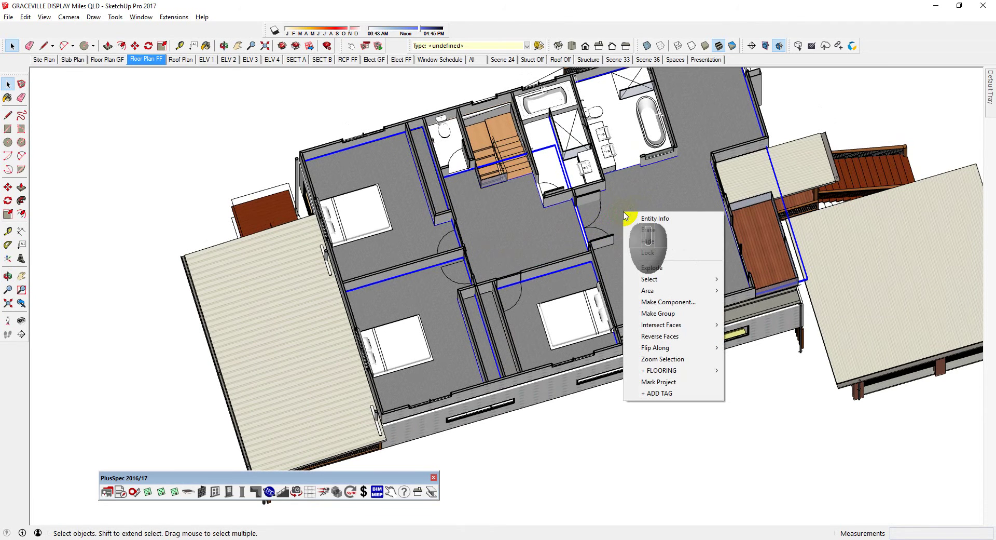
pyautogui.click(666, 314)
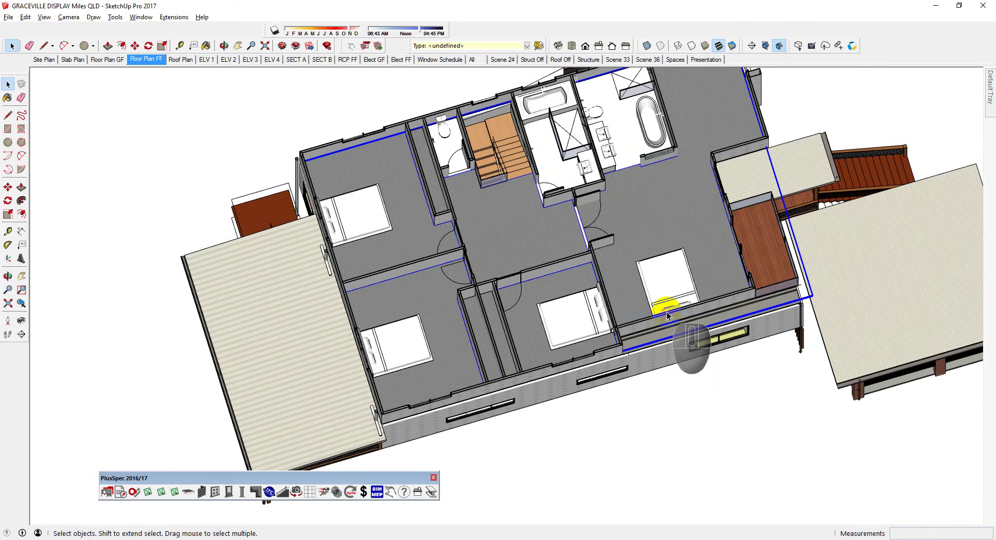
# Open the entity info of the new floor group and add a layer to the model.
pyautogui.rightClick(635, 220)
pyautogui.click(666, 225)
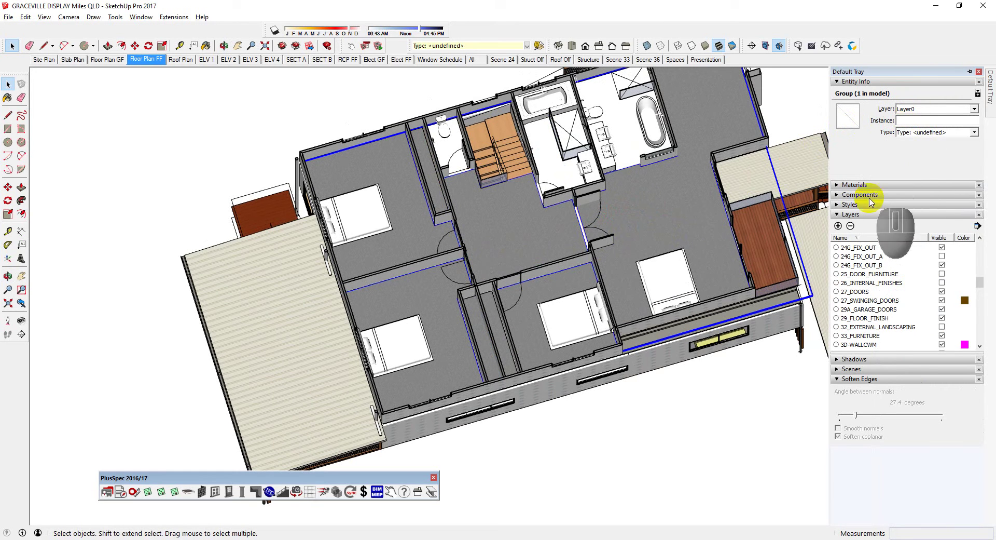
pyautogui.click(838, 225)
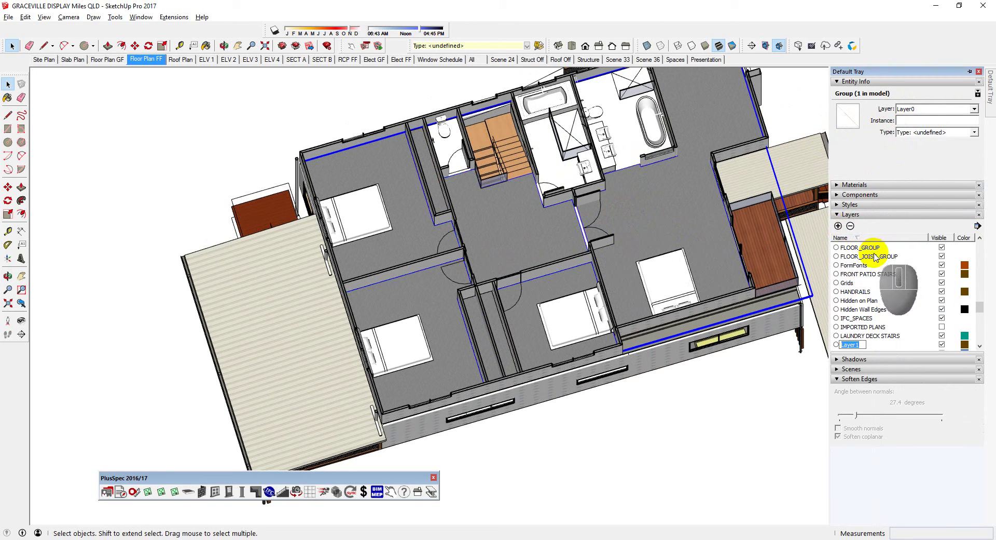
# Look through the existing numbered layers and add a layer named "24h floor finishes".
pyautogui.scroll(10, 875, 258)
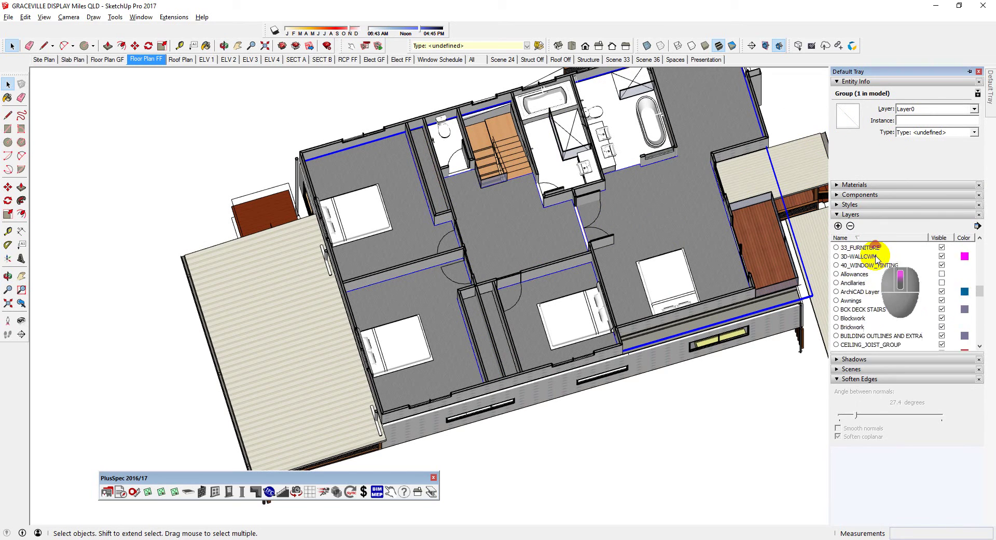
pyautogui.scroll(1, 876, 259)
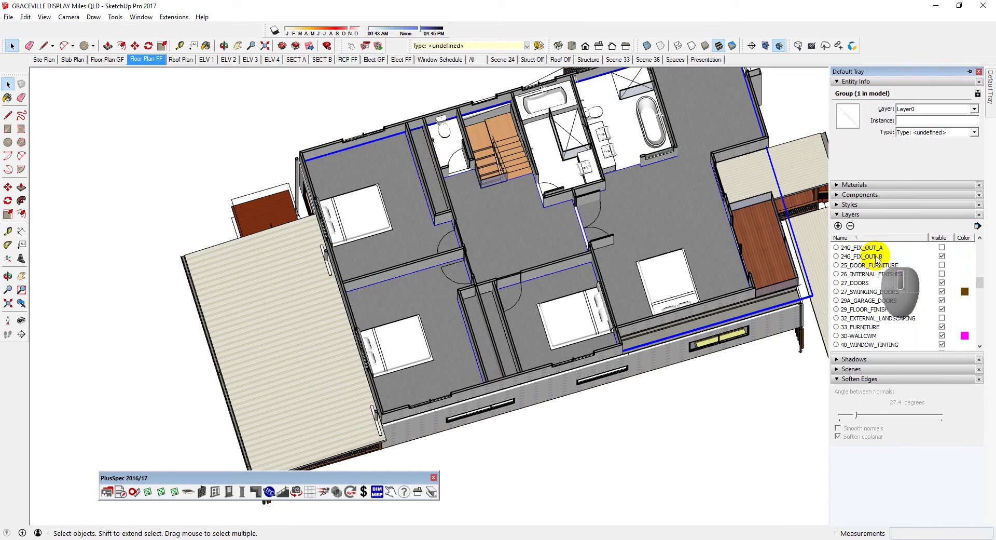
pyautogui.scroll(1, 876, 259)
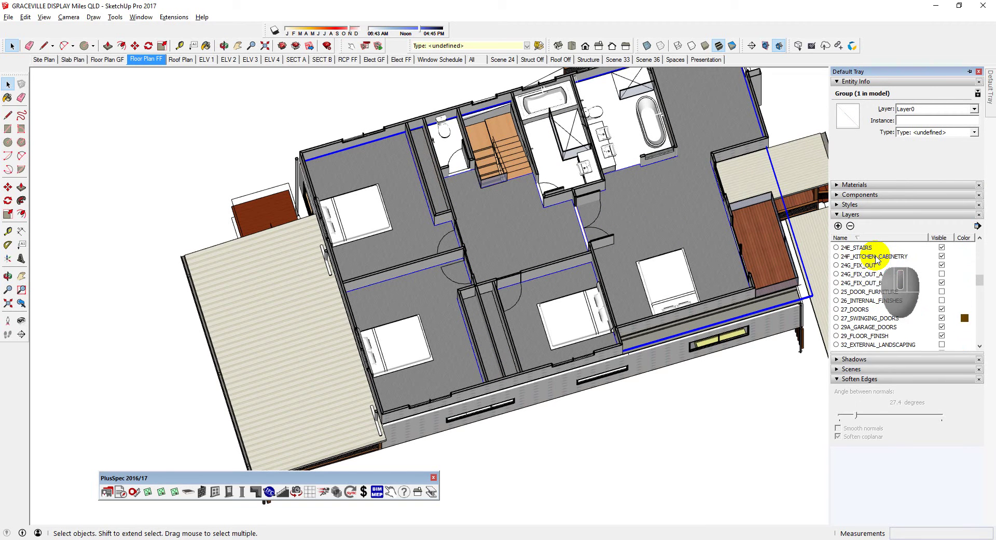
pyautogui.scroll(1, 876, 260)
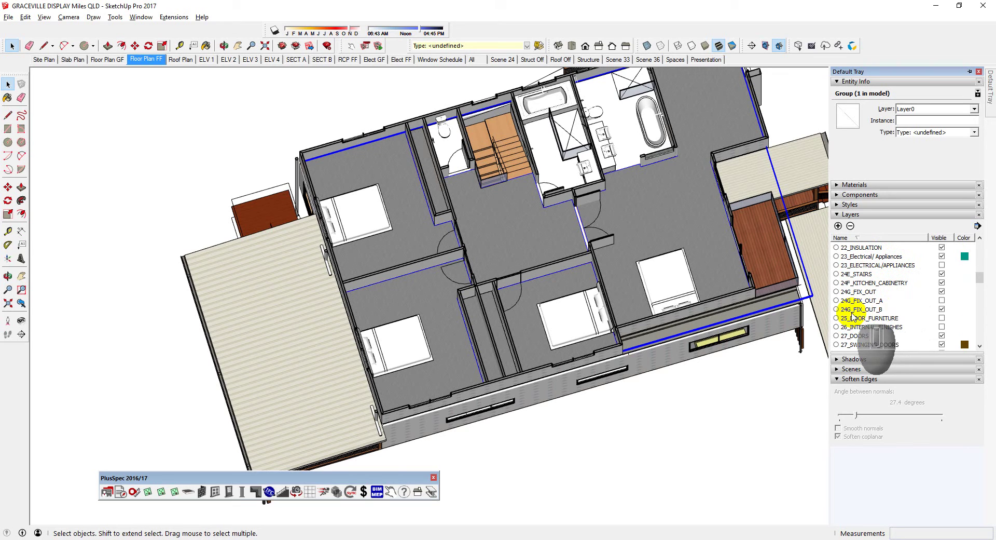
pyautogui.click(838, 226)
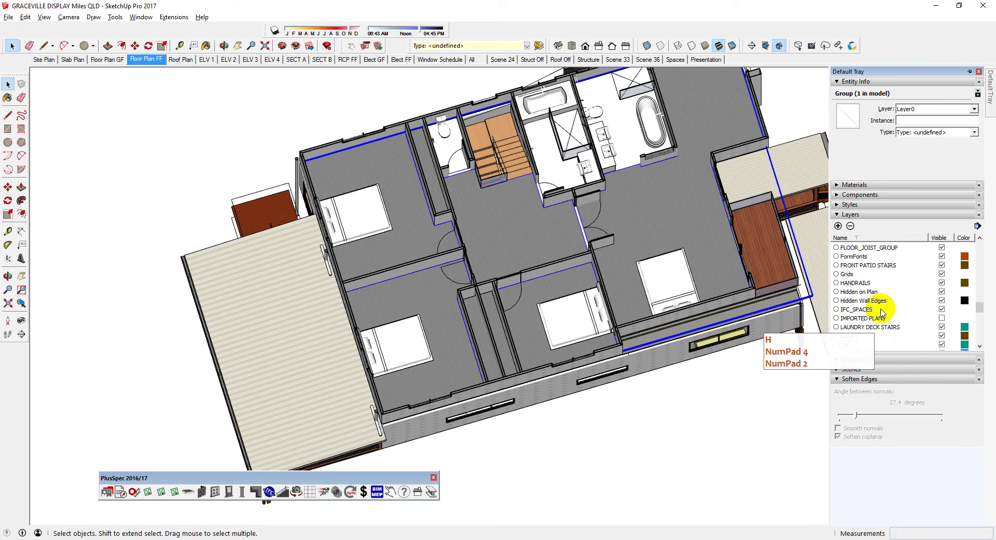
pyautogui.scroll(-1, 882, 332)
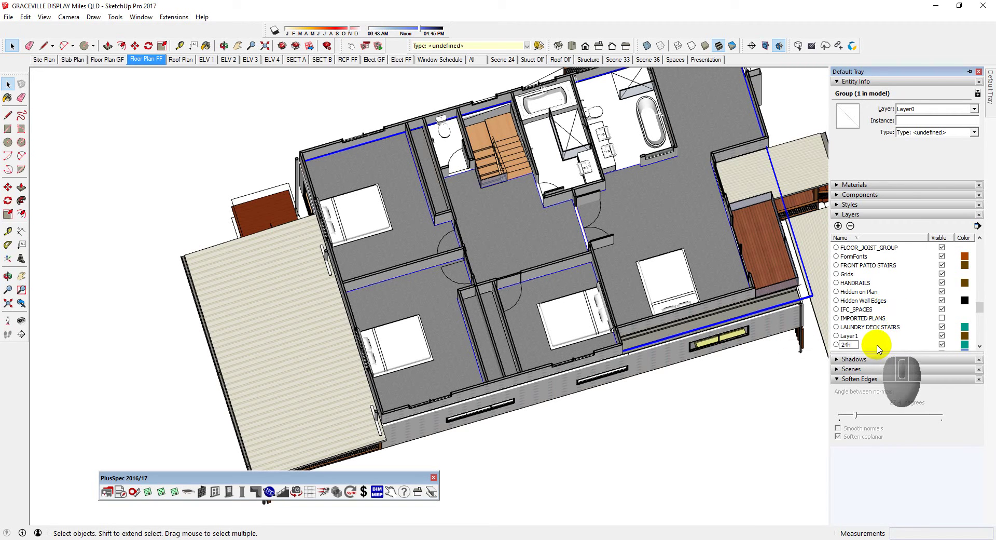
pyautogui.write('floor finishes')
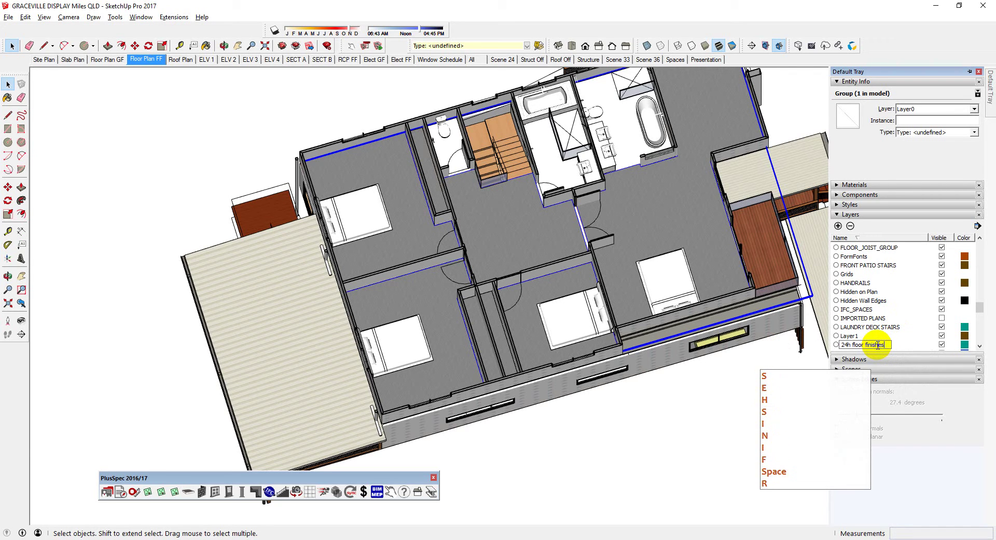
pyautogui.click(905, 344)
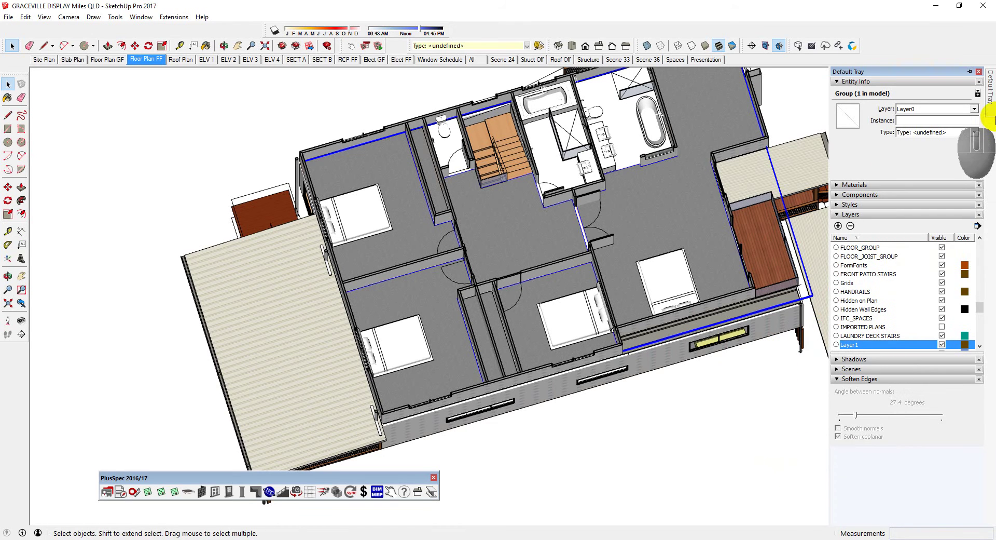
# Assign the selected bedroom and hall floor group to the "24h floor finishes" layer.
pyautogui.click(975, 133)
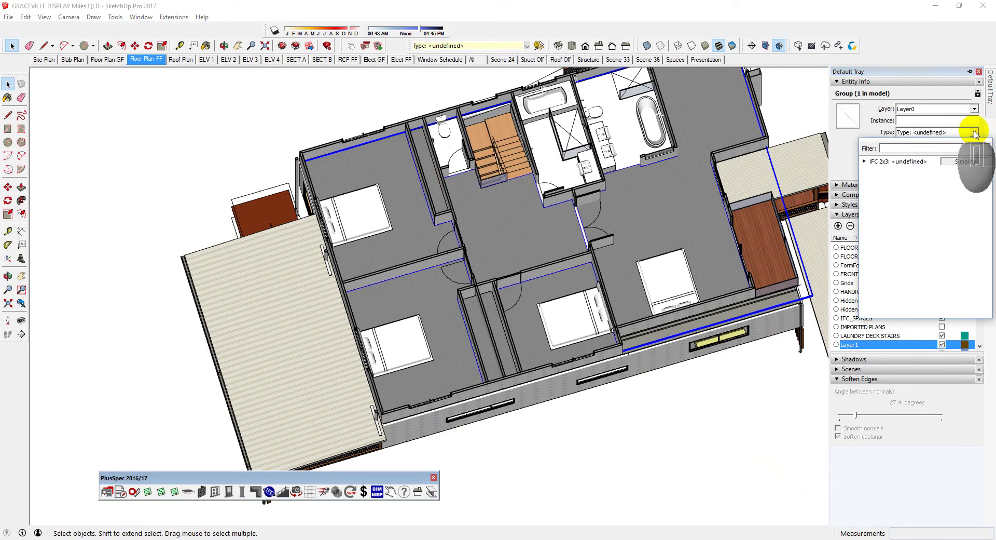
pyautogui.click(975, 134)
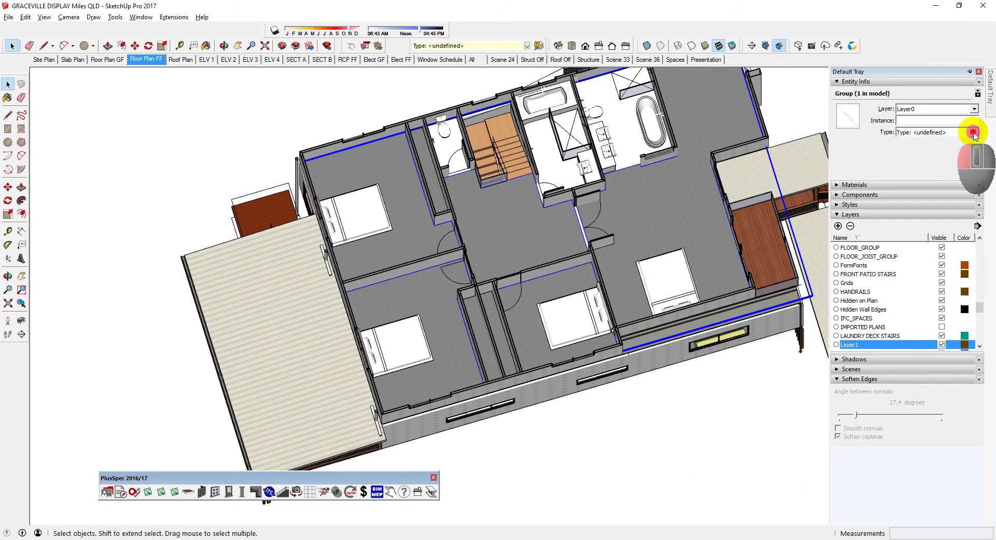
pyautogui.click(975, 111)
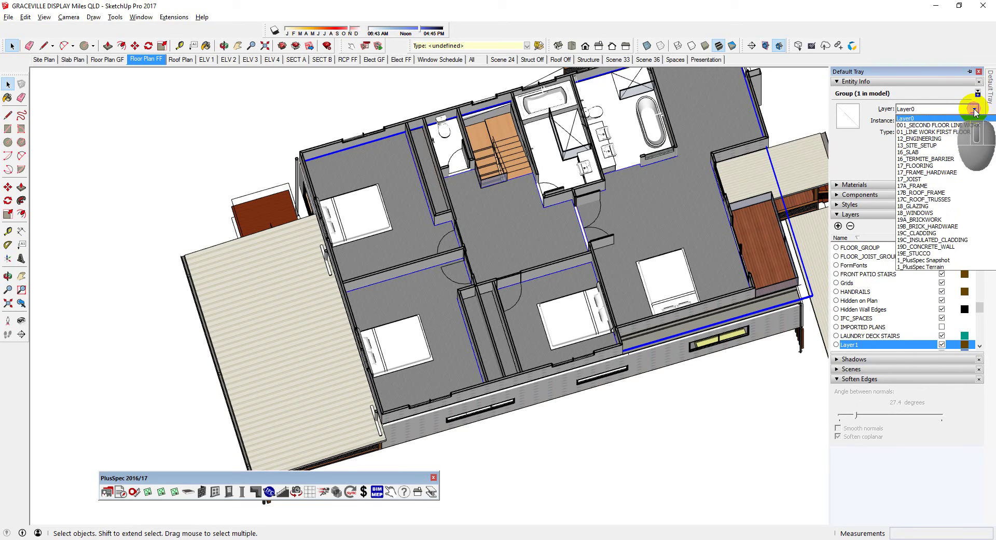
pyautogui.scroll(-5, 926, 212)
pyautogui.scroll(-4, 927, 213)
pyautogui.scroll(-3, 925, 213)
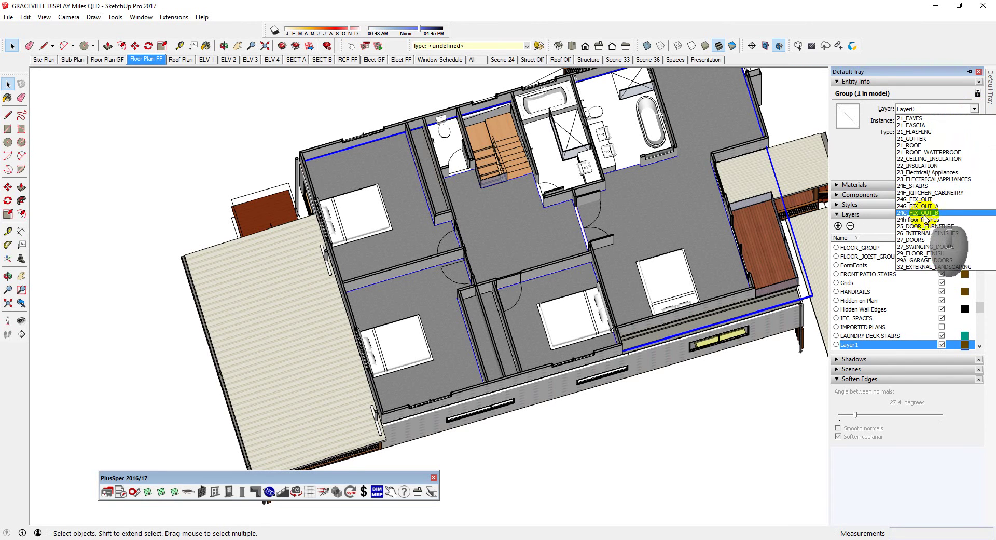
pyautogui.click(924, 219)
# Hide Layer1 and the "24h floor finishes" layer in the first-floor plan.
pyautogui.click(942, 345)
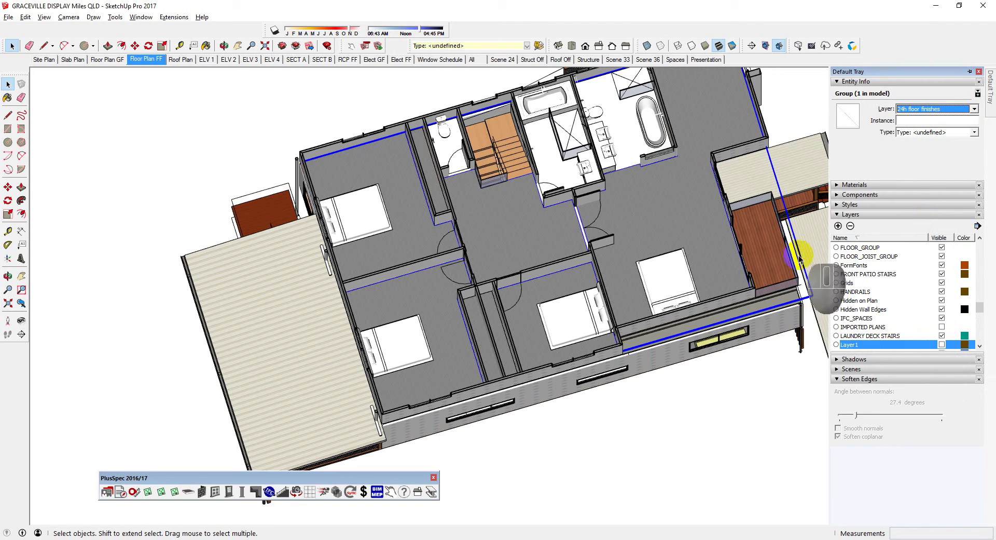
pyautogui.scroll(1, 696, 249)
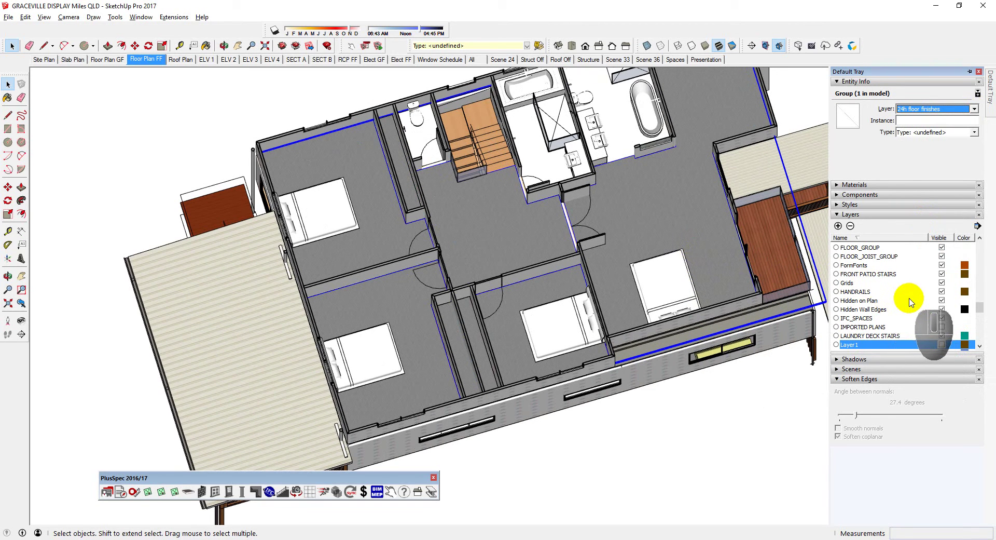
pyautogui.scroll(5, 908, 299)
pyautogui.scroll(4, 911, 301)
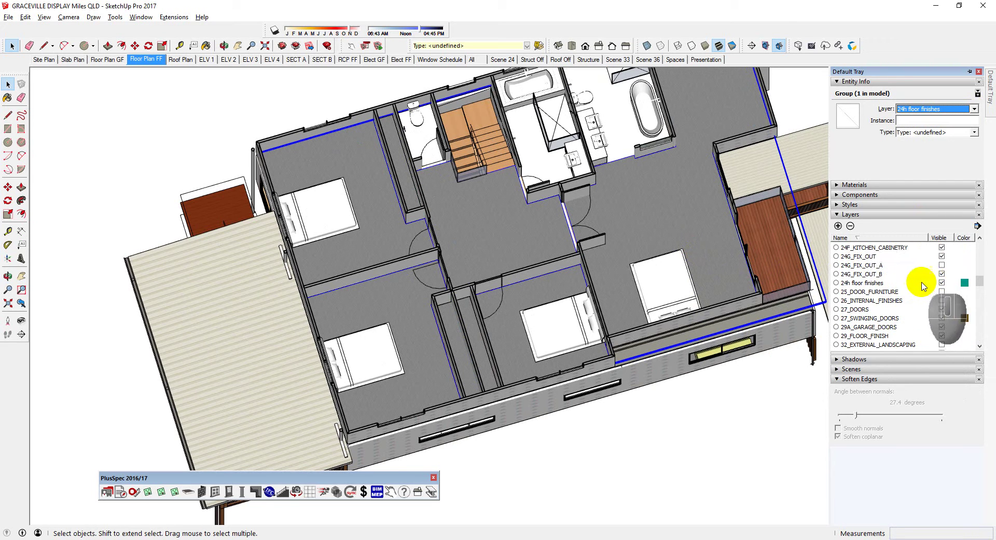
pyautogui.click(942, 283)
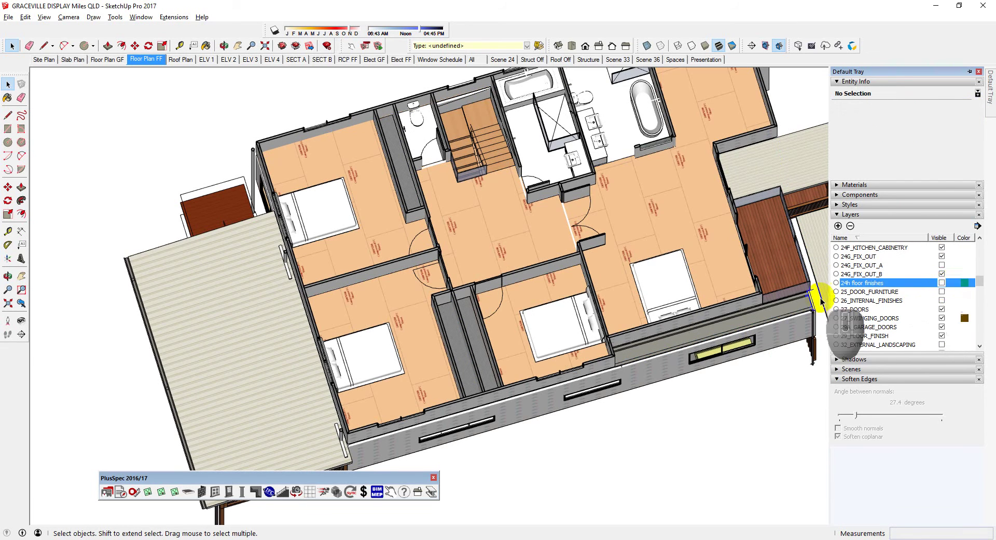
# Examine the first-floor plan from above with the carpet finishes hidden, checking the floor sheets in the bedrooms, hall and wardrobes.
pyautogui.moveTo(602, 291); pyautogui.dragTo(534, 349, button='middle')
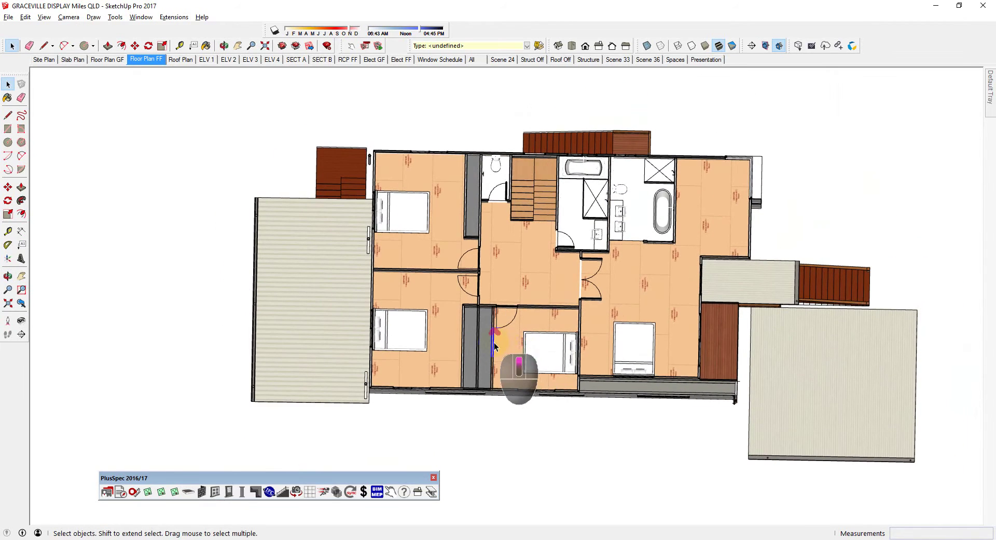
pyautogui.scroll(3, 486, 348)
pyautogui.scroll(1, 481, 346)
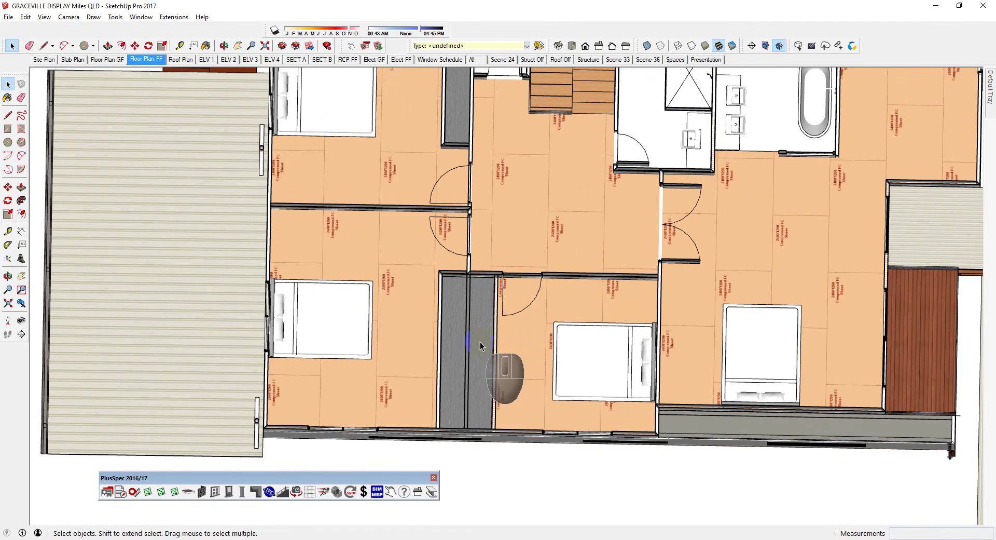
pyautogui.scroll(-4, 480, 346)
pyautogui.scroll(5, 493, 240)
pyautogui.scroll(-4, 494, 241)
pyautogui.scroll(5, 493, 241)
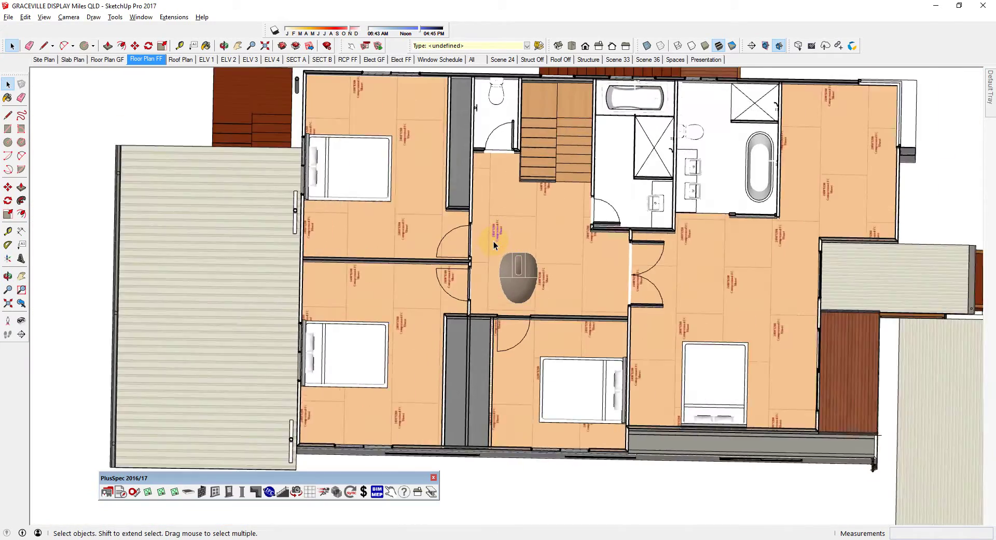
pyautogui.scroll(-3, 494, 241)
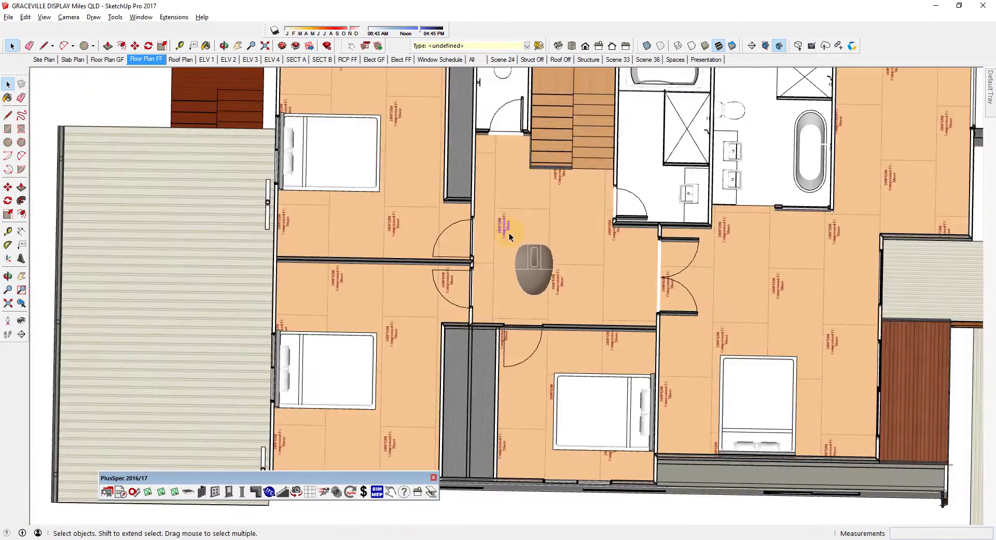
pyautogui.scroll(-1, 509, 236)
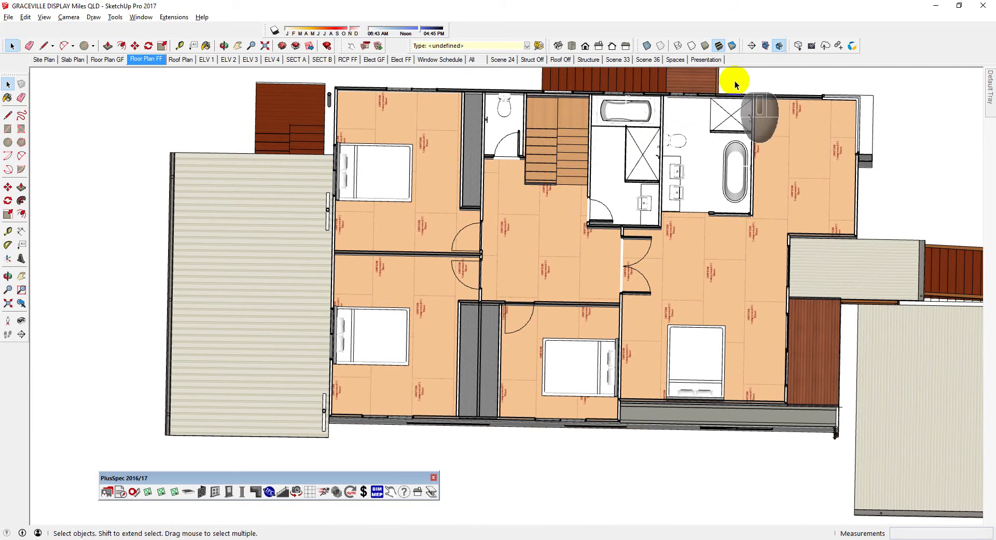
# Switch the camera to the standard top view and fit the whole first floor in the window.
pyautogui.moveTo(549, 45)
pyautogui.mouseDown()
pyautogui.moveTo(613, 99)
pyautogui.moveTo(557, 45)
pyautogui.mouseUp()
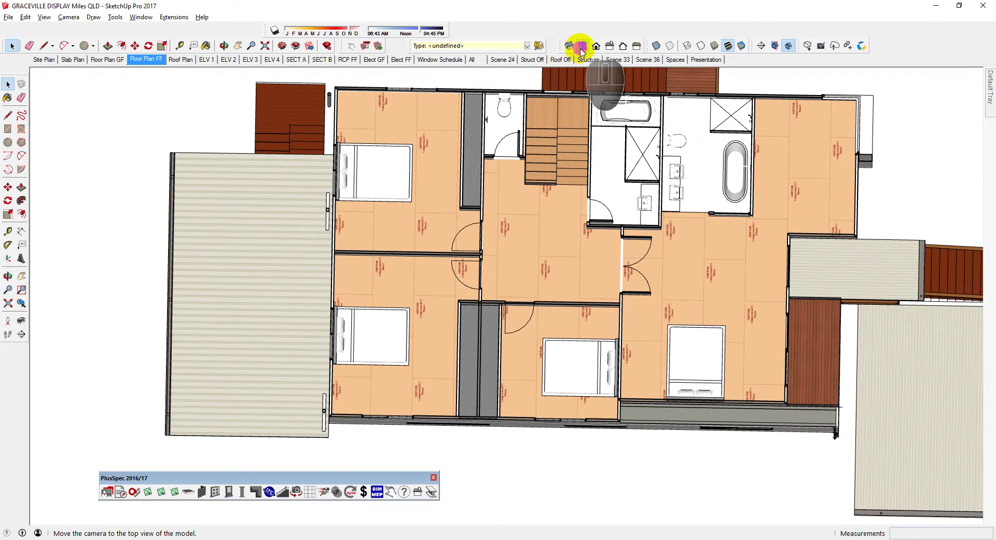
pyautogui.click(582, 45)
pyautogui.moveTo(585, 87); pyautogui.dragTo(583, 121)
pyautogui.scroll(-2, 564, 145)
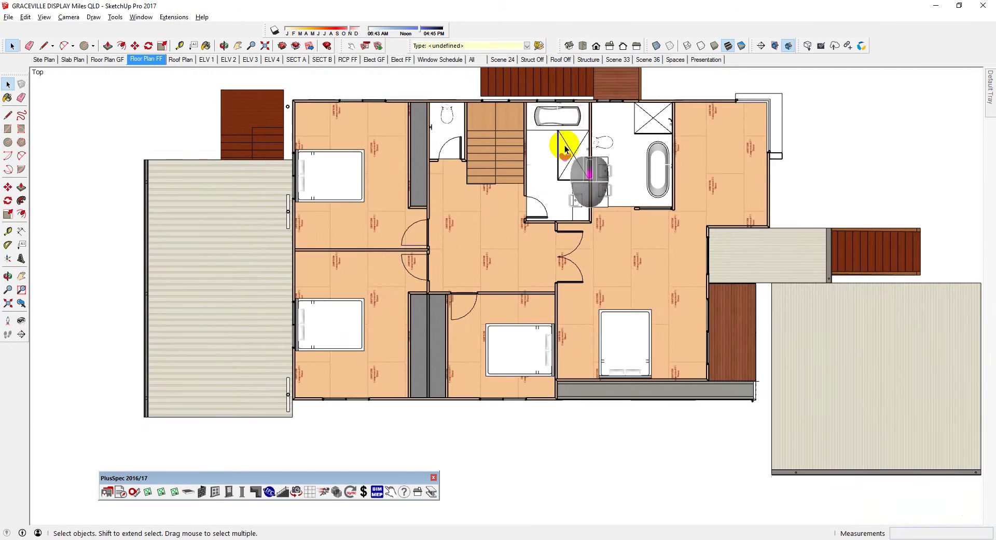
pyautogui.scroll(3, 537, 79)
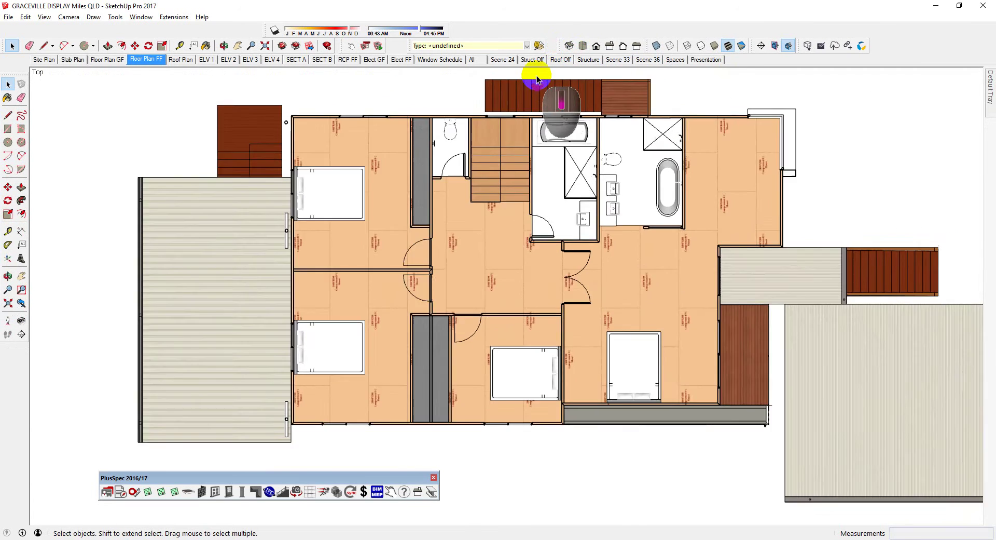
pyautogui.scroll(-1, 537, 79)
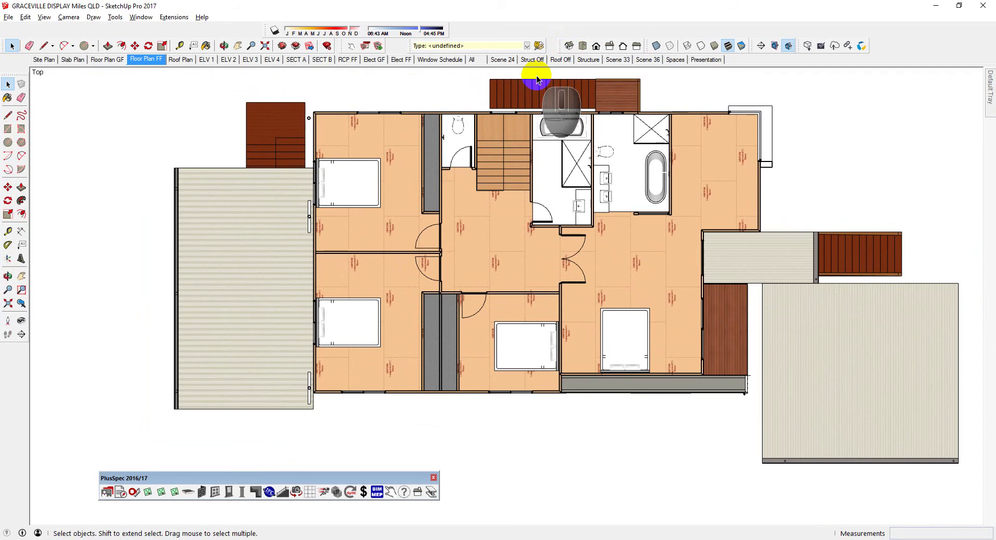
# Display the plan in the hidden line style and update the Floor Plan FF scene with the current view.
pyautogui.click(700, 47)
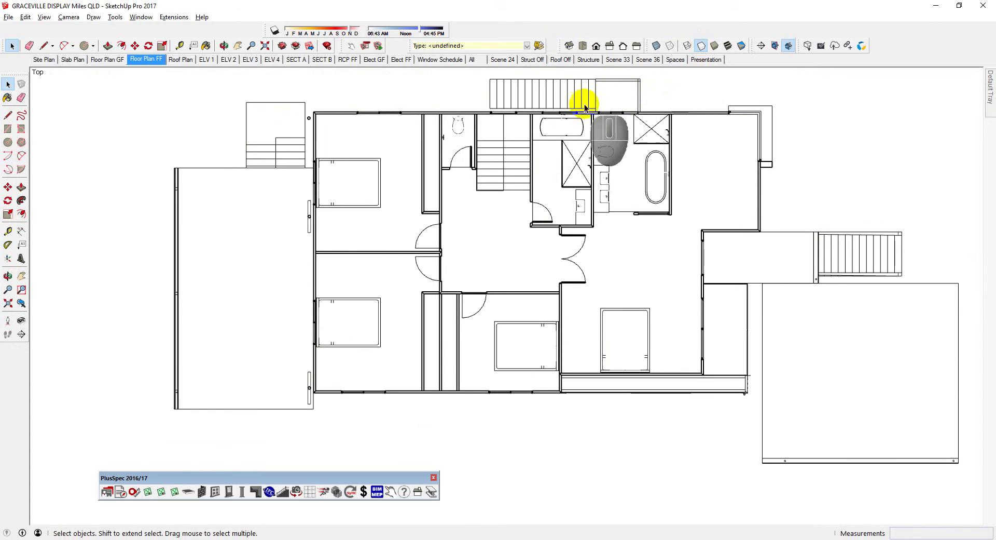
pyautogui.rightClick(159, 62)
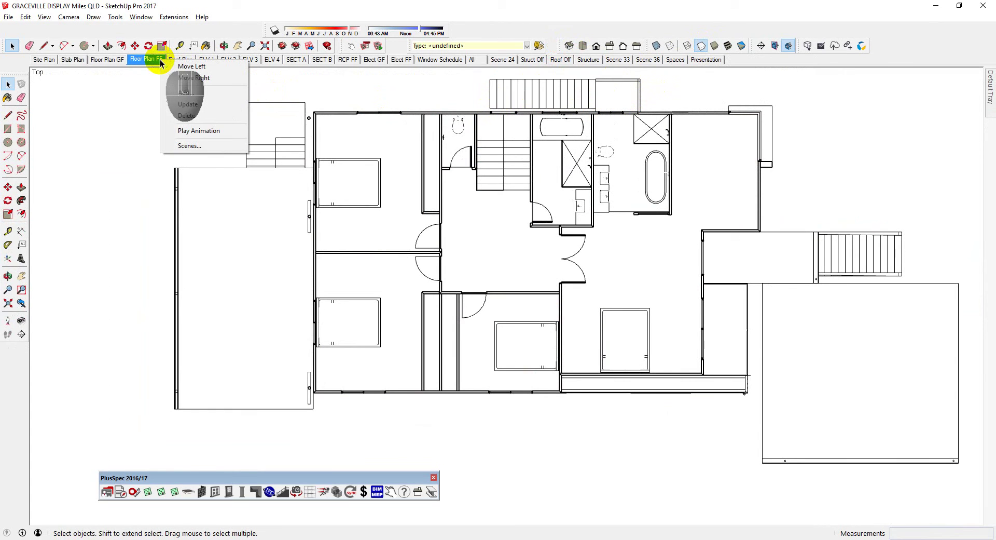
pyautogui.click(196, 108)
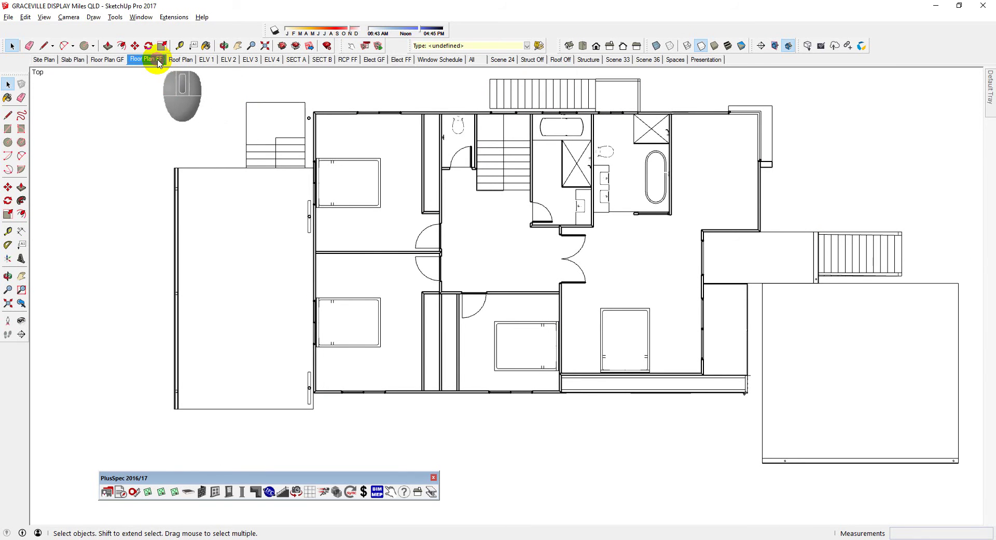
# Examine the wall lines and bathroom fixtures of the hidden-line first-floor plan, including the outline of the toilet beside the stairs.
pyautogui.scroll(3, 570, 234)
pyautogui.scroll(6, 507, 266)
pyautogui.scroll(-8, 386, 266)
pyautogui.scroll(-3, 499, 260)
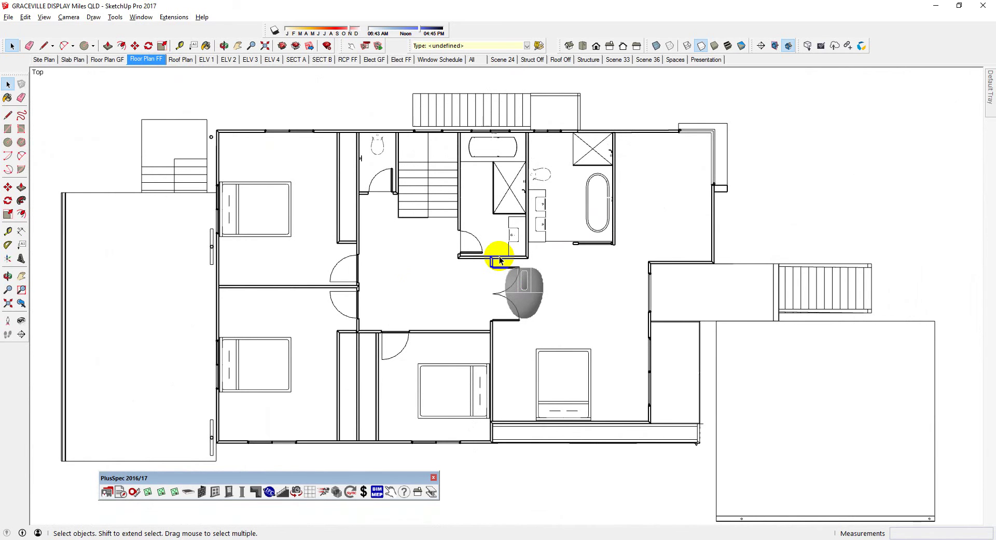
pyautogui.scroll(-2, 500, 259)
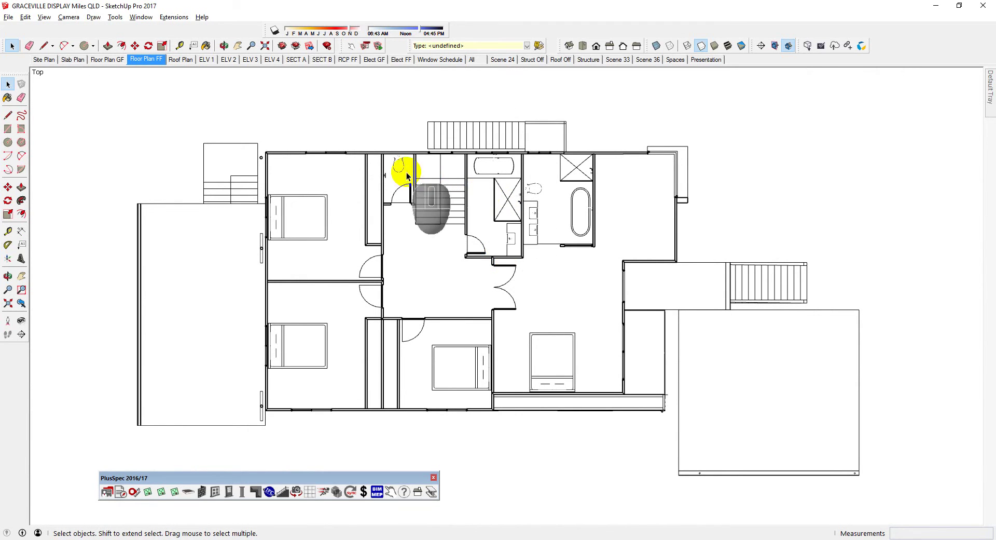
pyautogui.scroll(1, 405, 174)
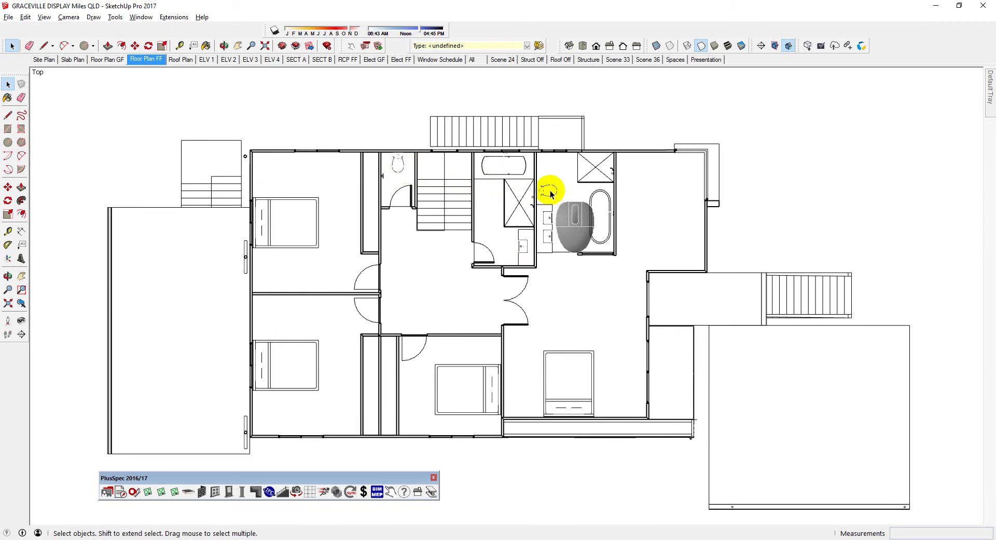
pyautogui.scroll(3, 551, 194)
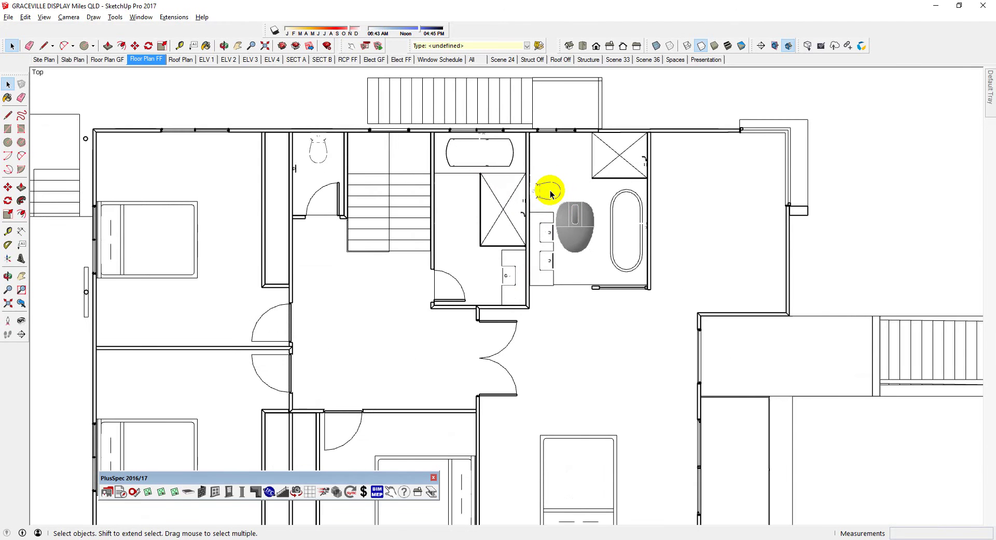
pyautogui.scroll(3, 318, 150)
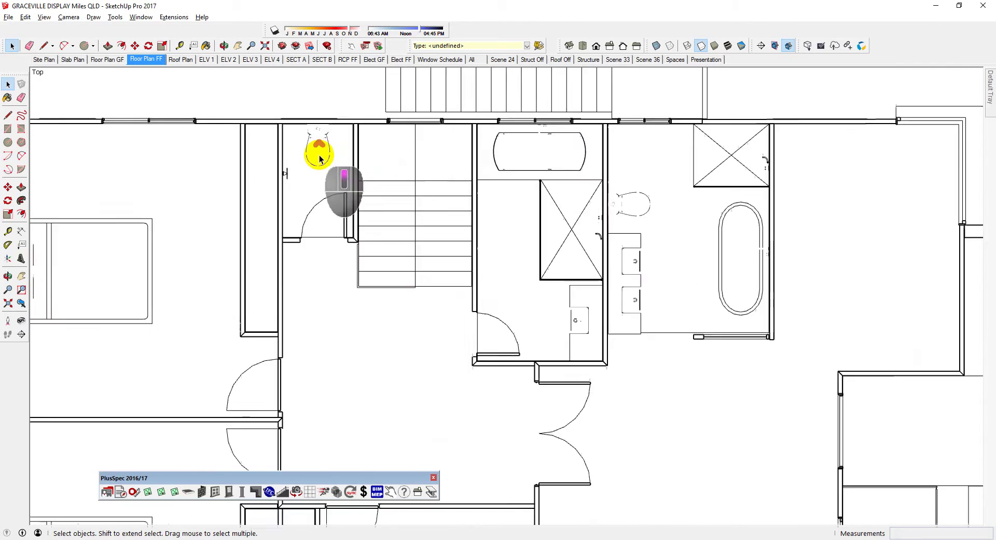
pyautogui.scroll(3, 316, 144)
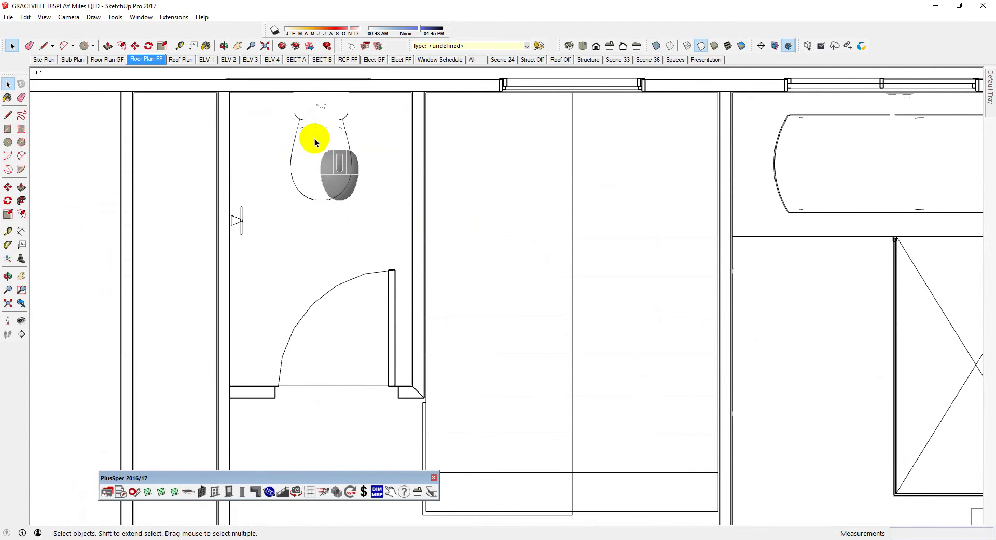
pyautogui.scroll(1, 315, 138)
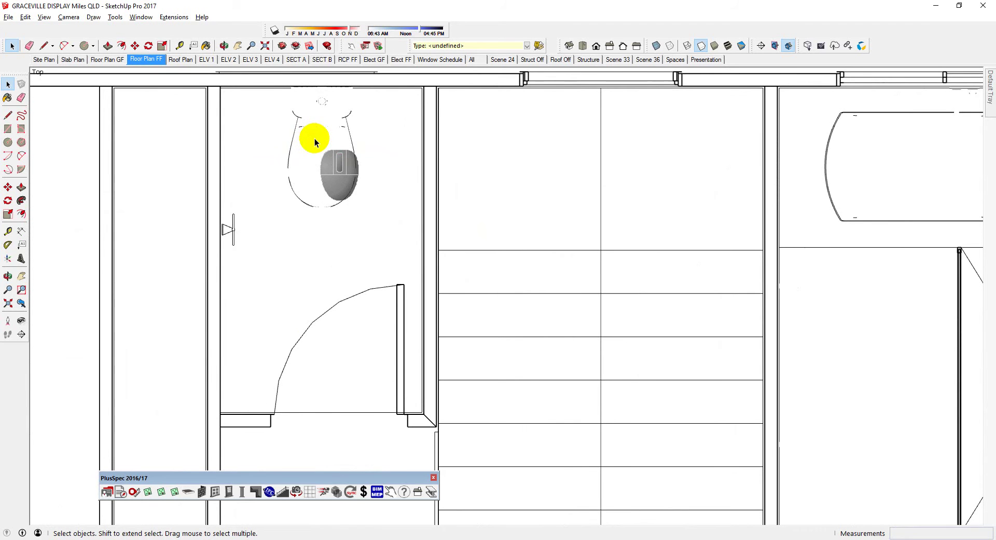
# Look up the floor-mounted toilet among the plumbing components of the PlusSpec Component Tool and close the tool.
pyautogui.click(338, 491)
pyautogui.click(24, 31)
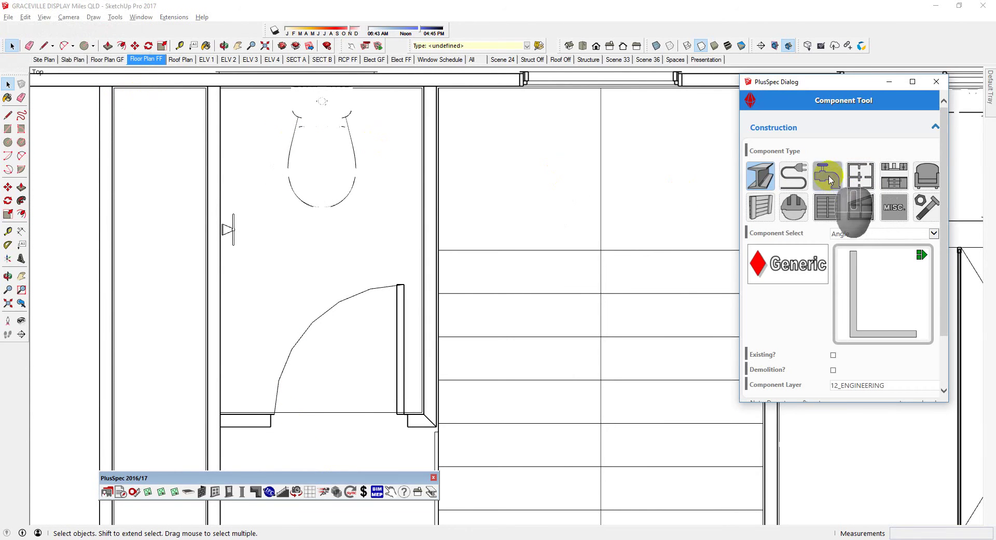
pyautogui.click(829, 180)
pyautogui.scroll(-3, 877, 260)
pyautogui.scroll(-2, 877, 254)
pyautogui.scroll(-1, 878, 255)
pyautogui.scroll(1, 879, 258)
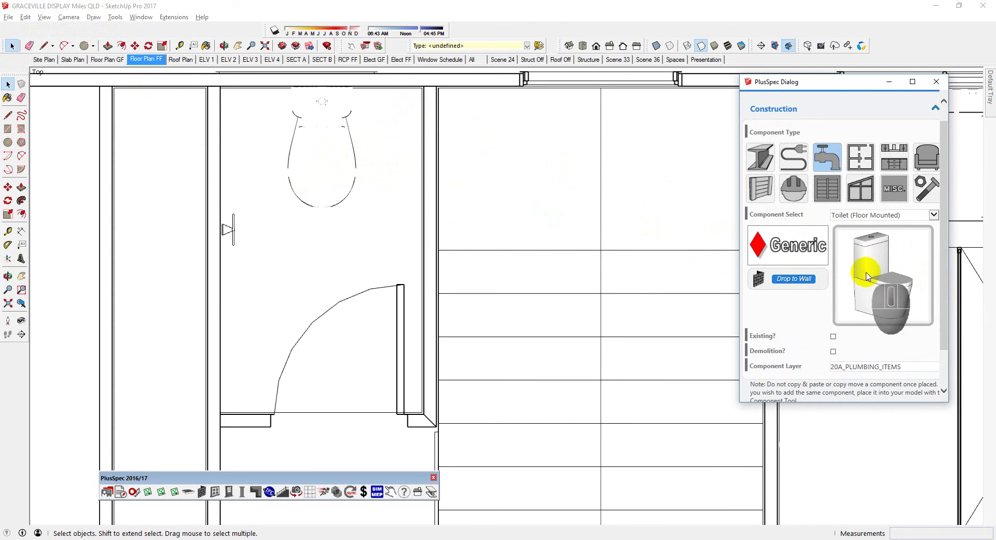
pyautogui.click(935, 82)
# Inside the toilet component beside the stairs, soften the edges of all the seat geometry at 44.8 degrees between normals.
pyautogui.scroll(-5, 296, 236)
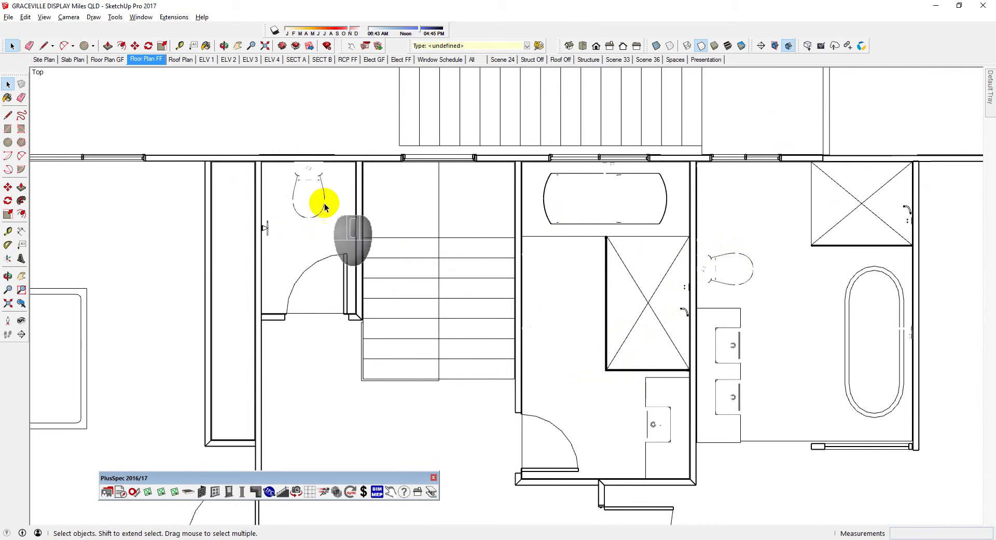
pyautogui.scroll(3, 300, 199)
pyautogui.scroll(-2, 305, 199)
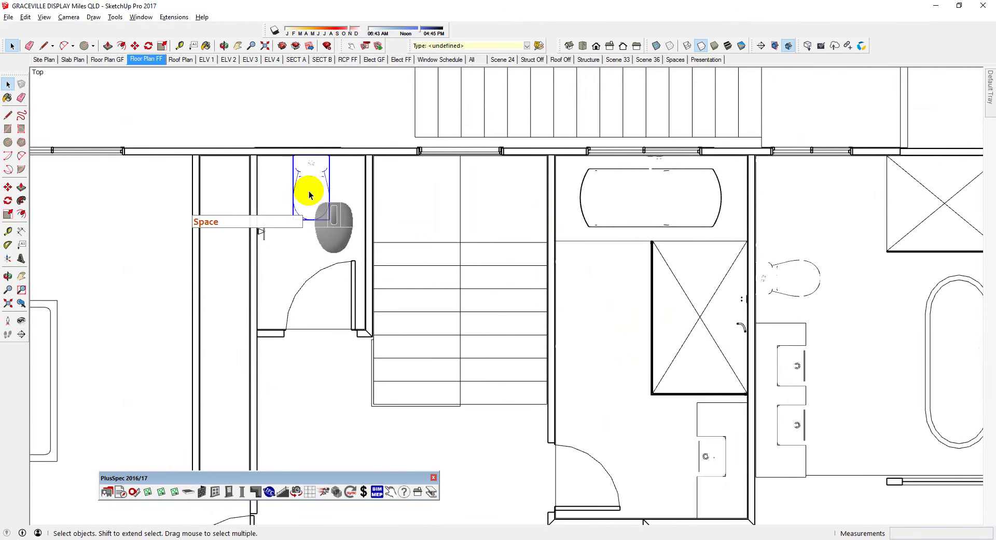
pyautogui.doubleClick(309, 194)
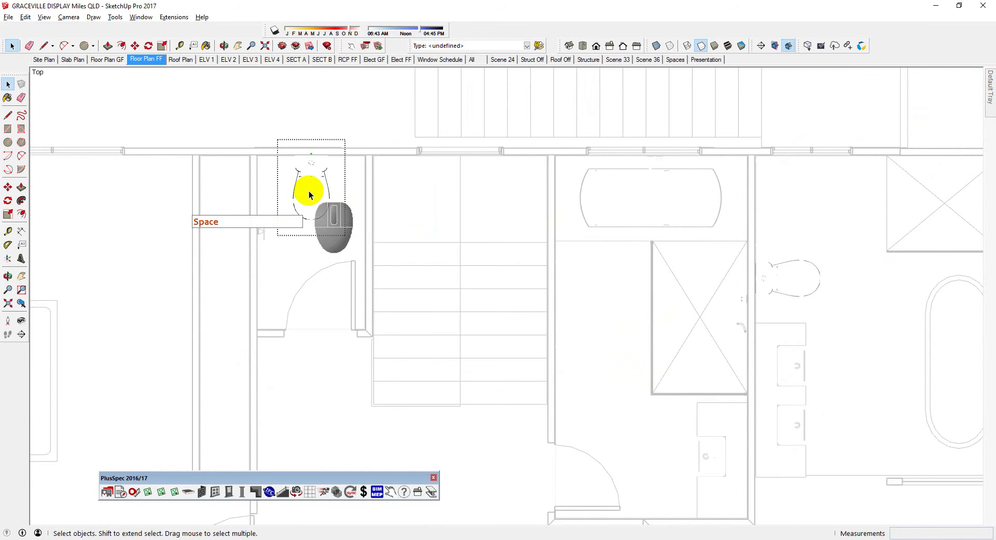
pyautogui.doubleClick(309, 194)
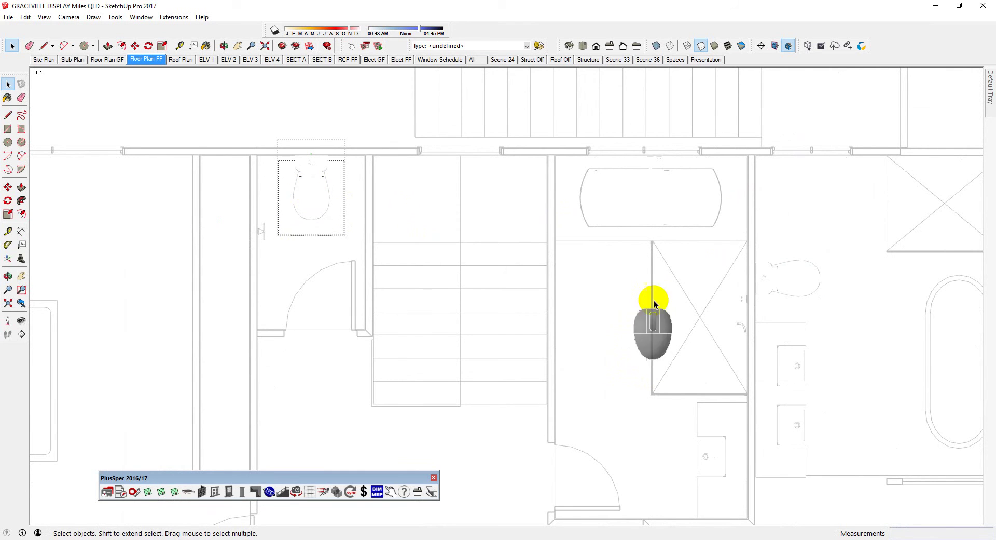
pyautogui.click(314, 194)
pyautogui.click(315, 194)
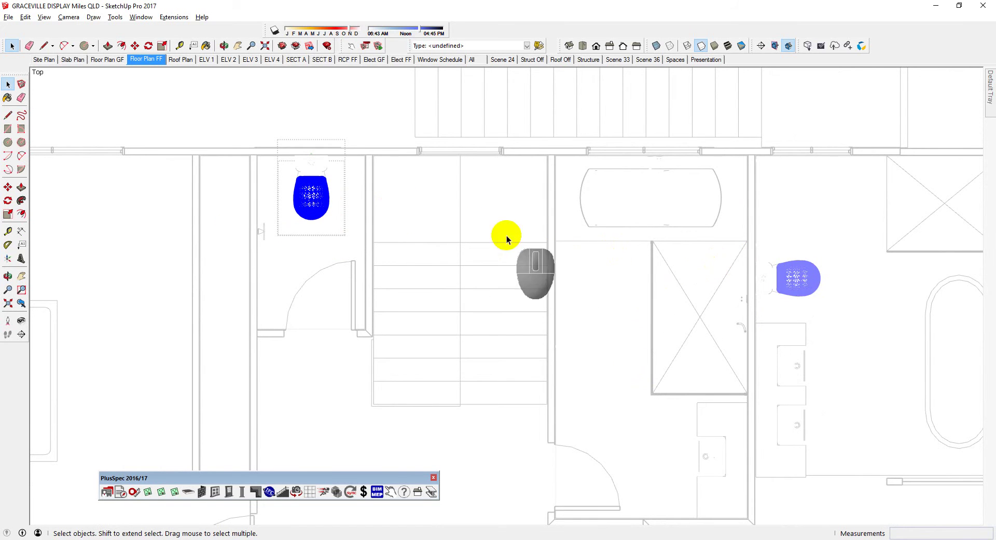
pyautogui.click(308, 201)
pyautogui.scroll(5, 309, 200)
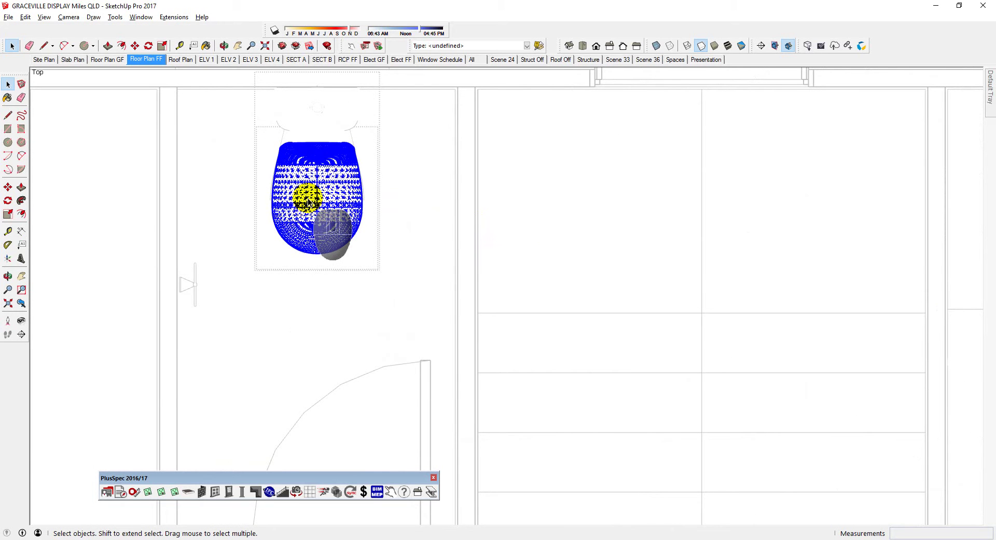
pyautogui.rightClick(309, 202)
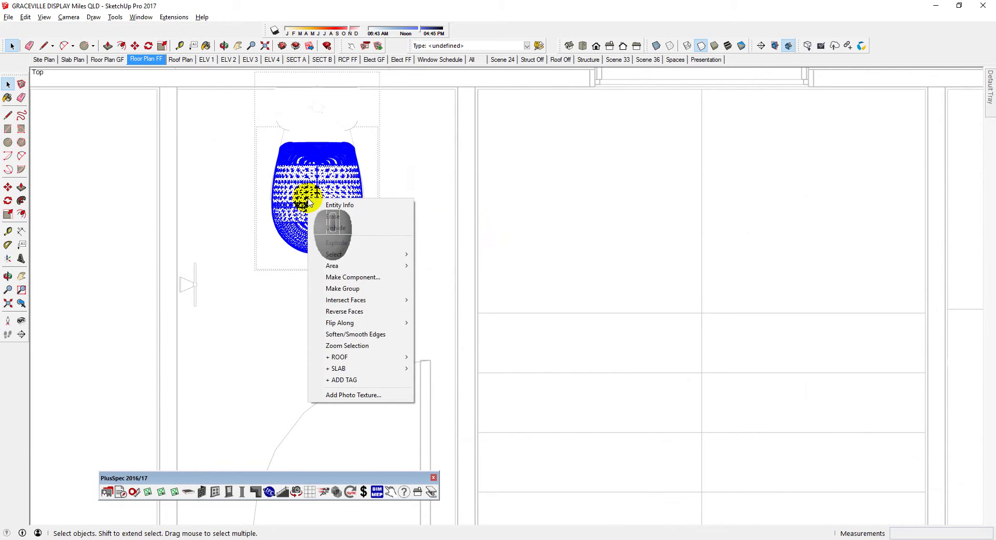
pyautogui.click(358, 334)
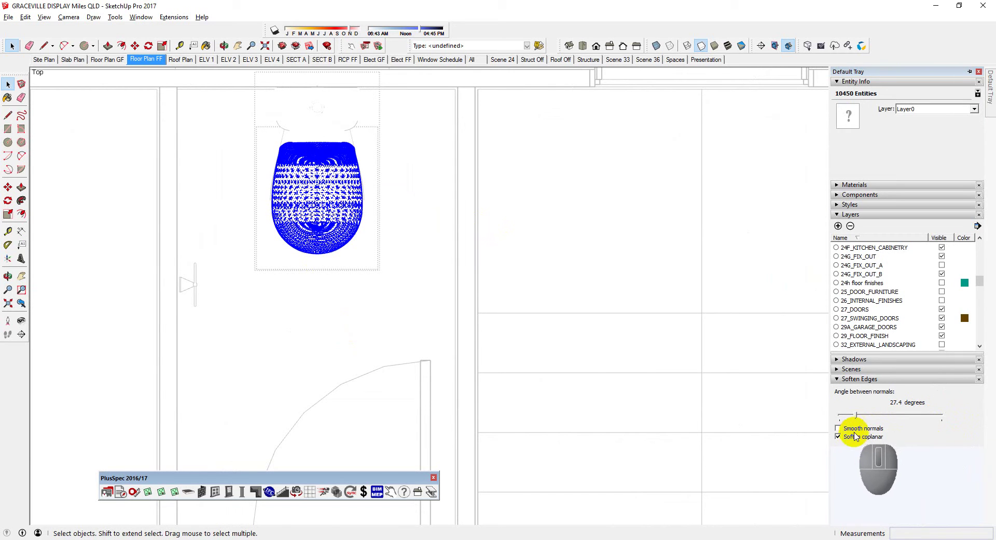
pyautogui.moveTo(856, 415); pyautogui.dragTo(857, 416)
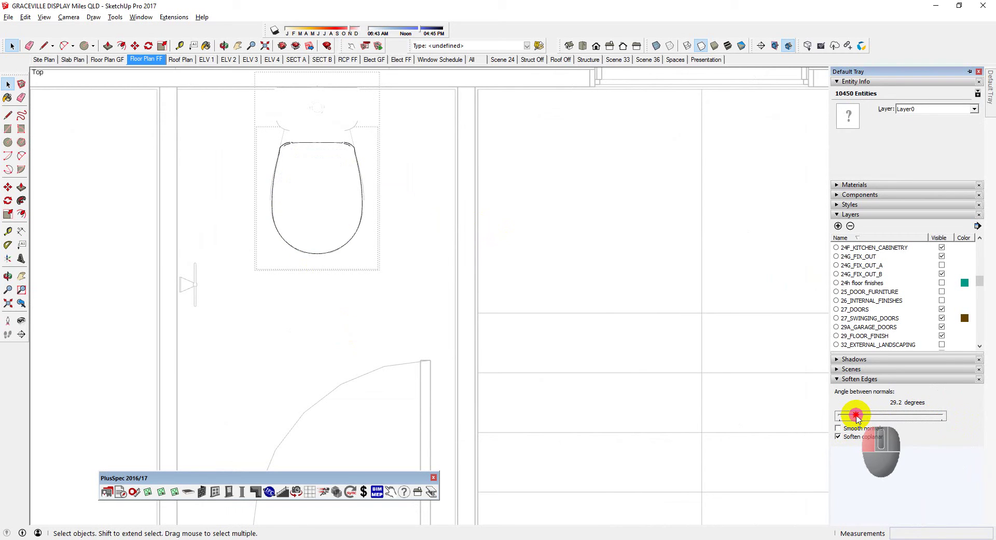
pyautogui.moveTo(856, 415)
pyautogui.mouseDown()
pyautogui.moveTo(923, 418)
pyautogui.moveTo(870, 419)
pyautogui.mouseUp()
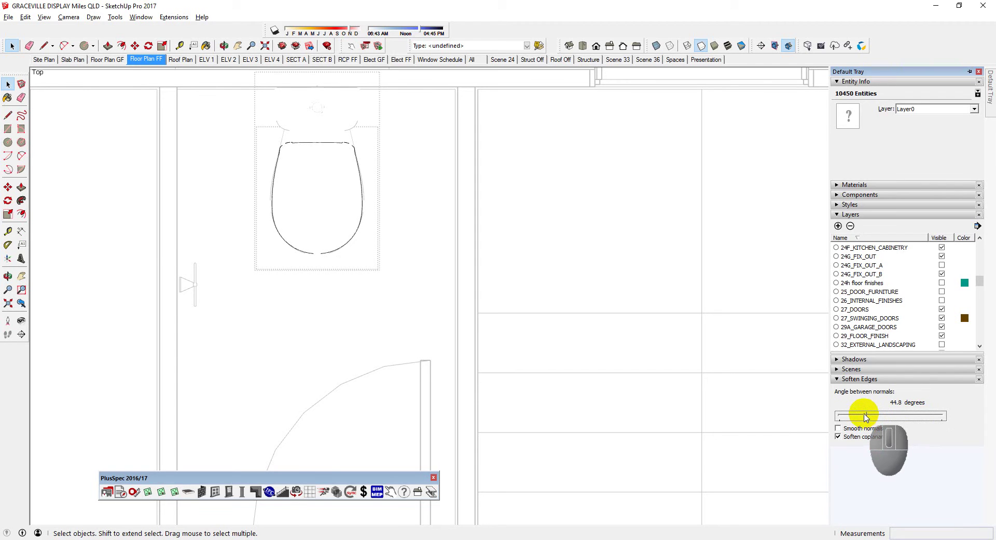
# Soften the edges of the same toilet's cistern at a lower angle between normals and leave the component's editing.
pyautogui.click(347, 124)
pyautogui.doubleClick(347, 123)
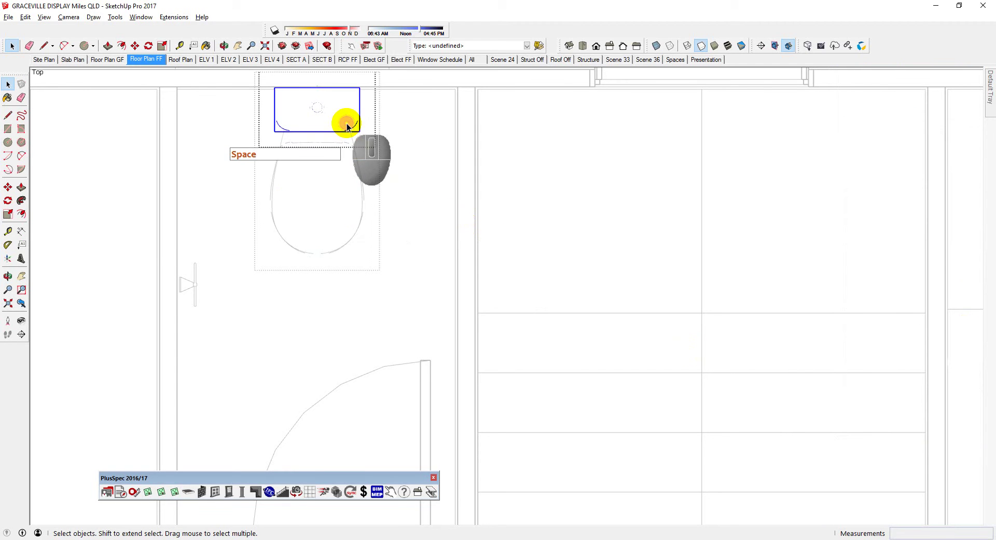
pyautogui.doubleClick(347, 123)
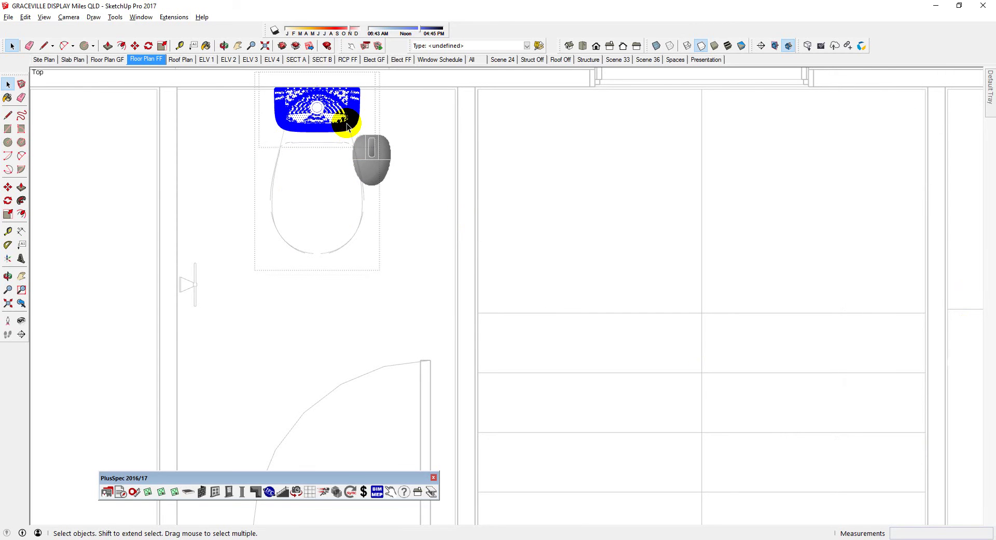
pyautogui.rightClick(347, 124)
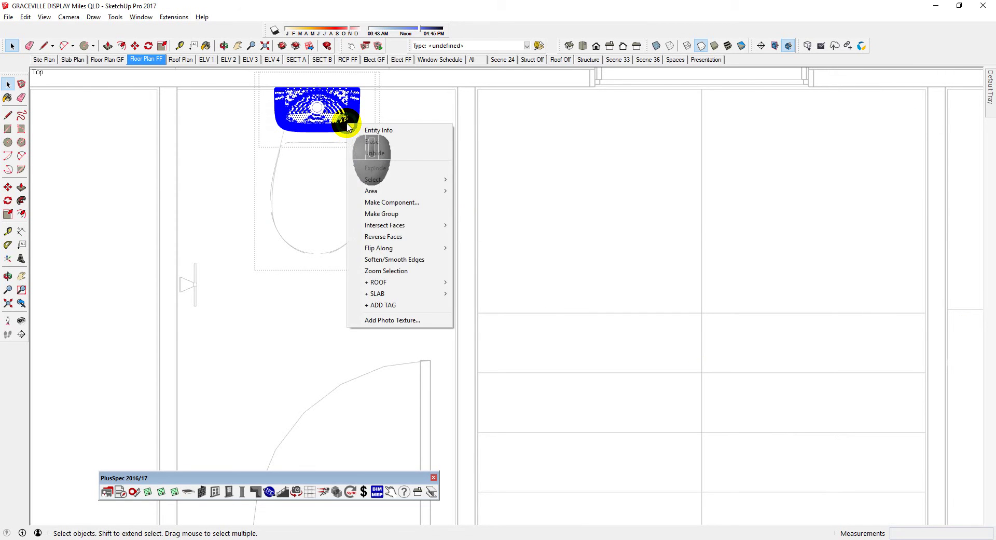
pyautogui.click(398, 259)
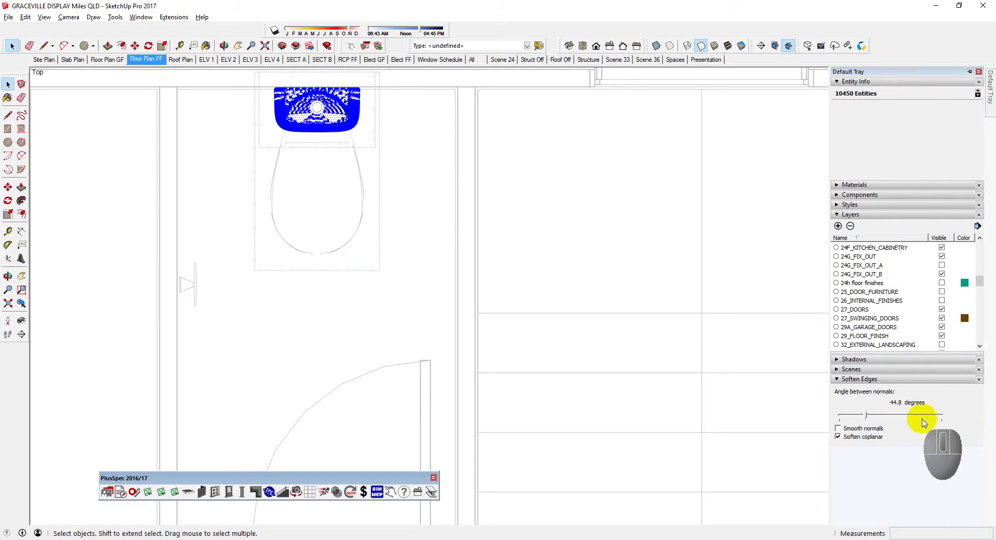
pyautogui.moveTo(865, 417); pyautogui.dragTo(839, 418)
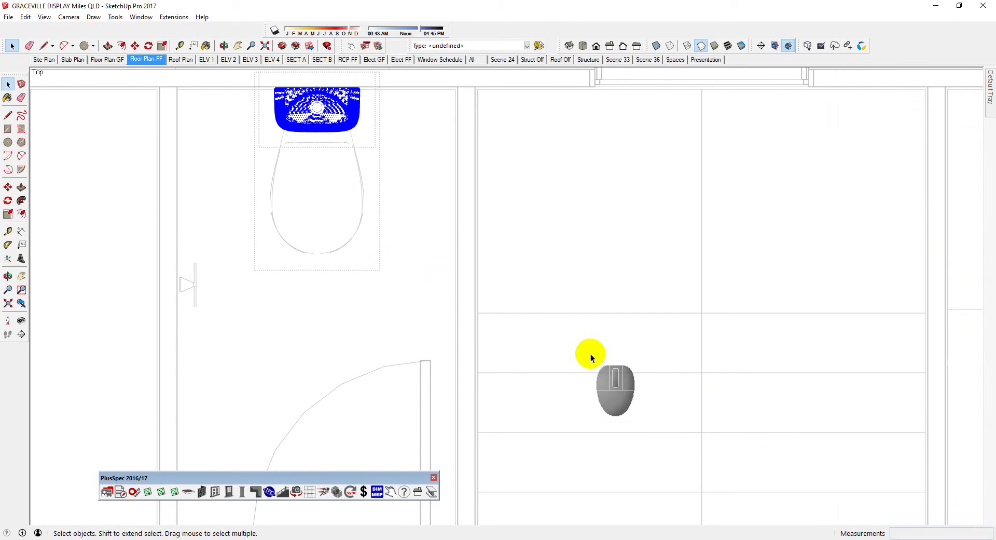
pyautogui.press('space')
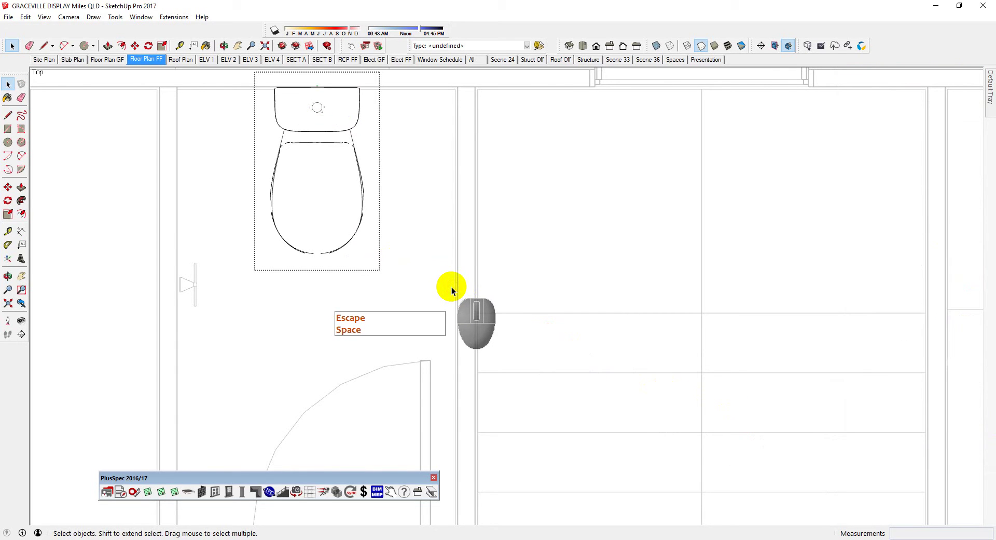
pyautogui.press('Escape')
pyautogui.press('space')
pyautogui.press('Escape')
pyautogui.press('space')
pyautogui.press('Escape')
pyautogui.press('space')
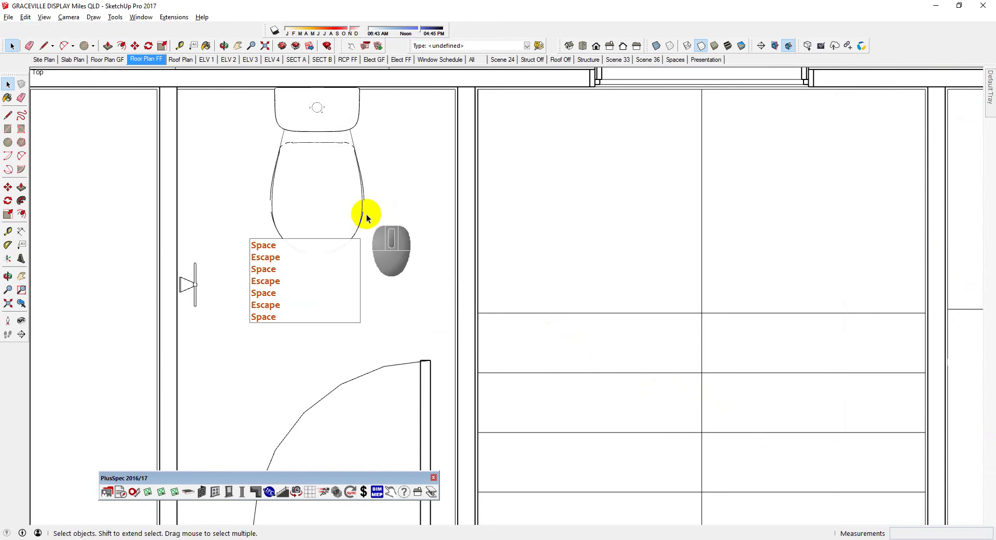
# Soften the edges of the upper basin on the double vanity at 21.9 degrees between normals and leave the component's editing.
pyautogui.scroll(-8, 367, 213)
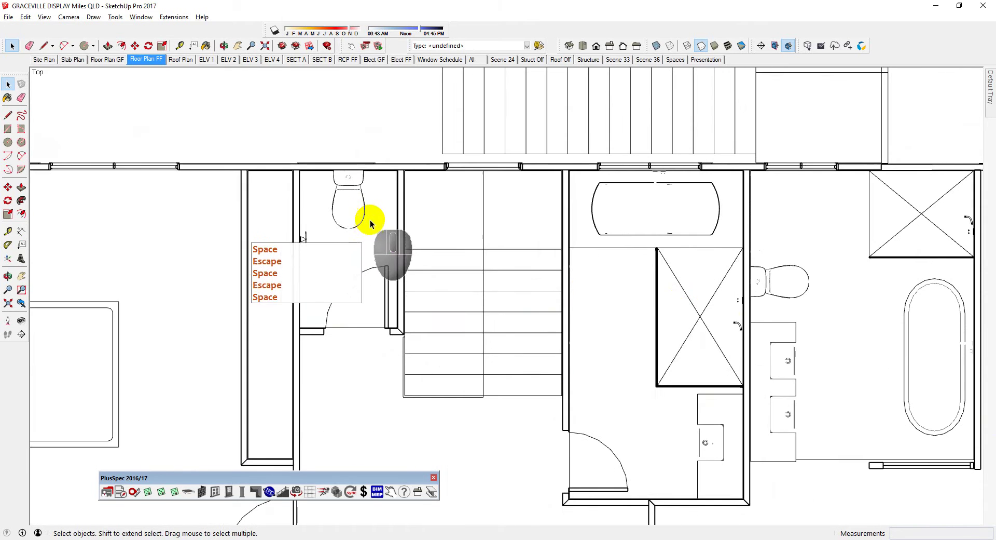
pyautogui.scroll(4, 803, 286)
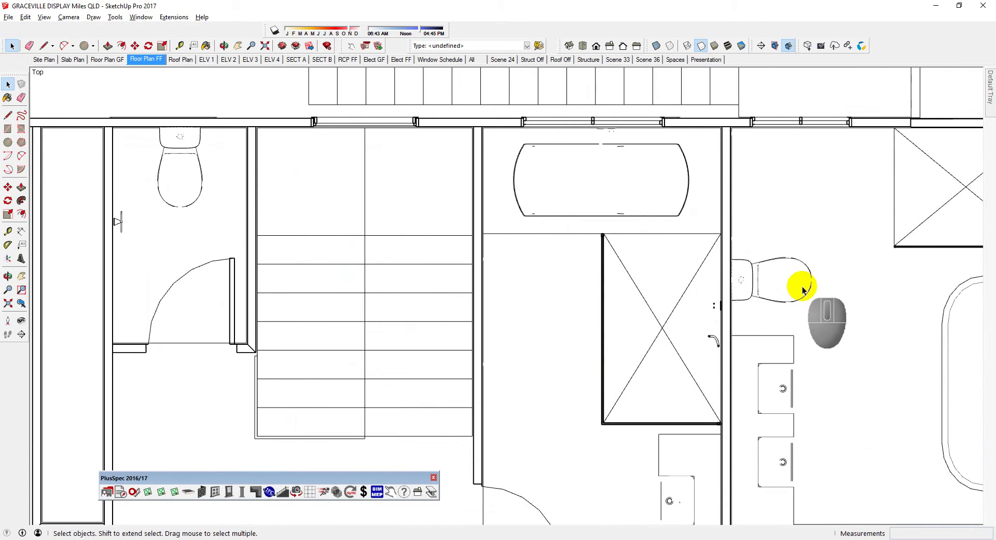
pyautogui.scroll(-4, 808, 289)
pyautogui.scroll(2, 813, 403)
pyautogui.scroll(6, 810, 399)
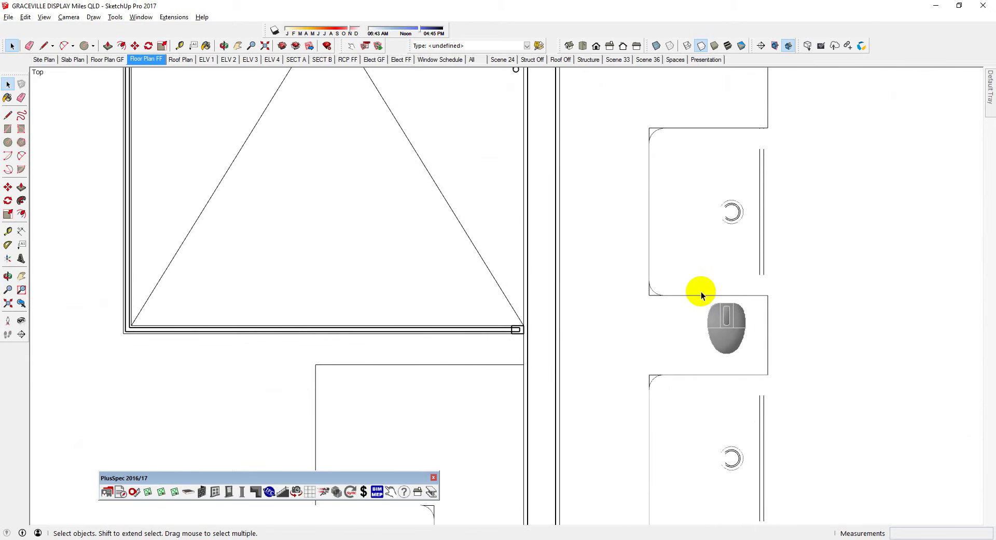
pyautogui.doubleClick(696, 289)
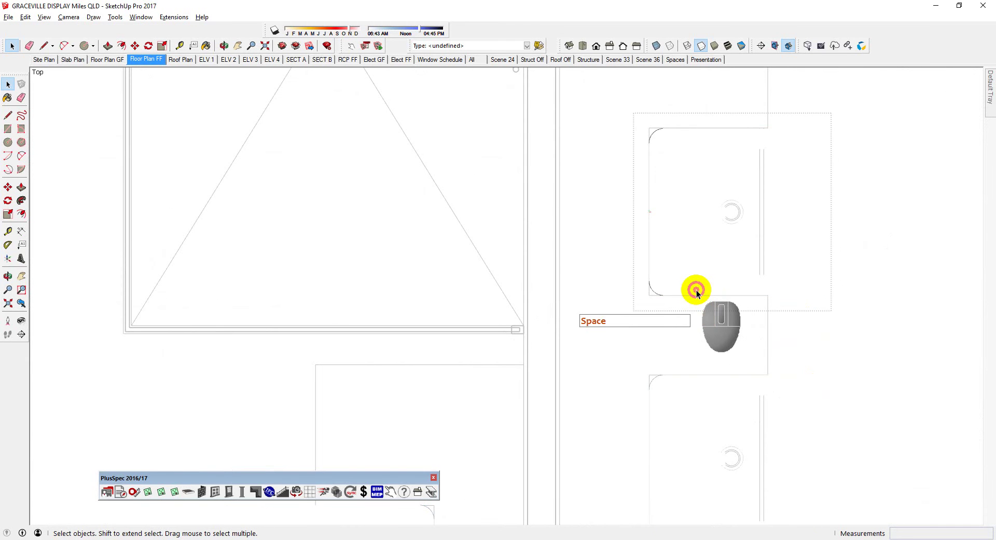
pyautogui.click(697, 290)
pyautogui.rightClick(697, 291)
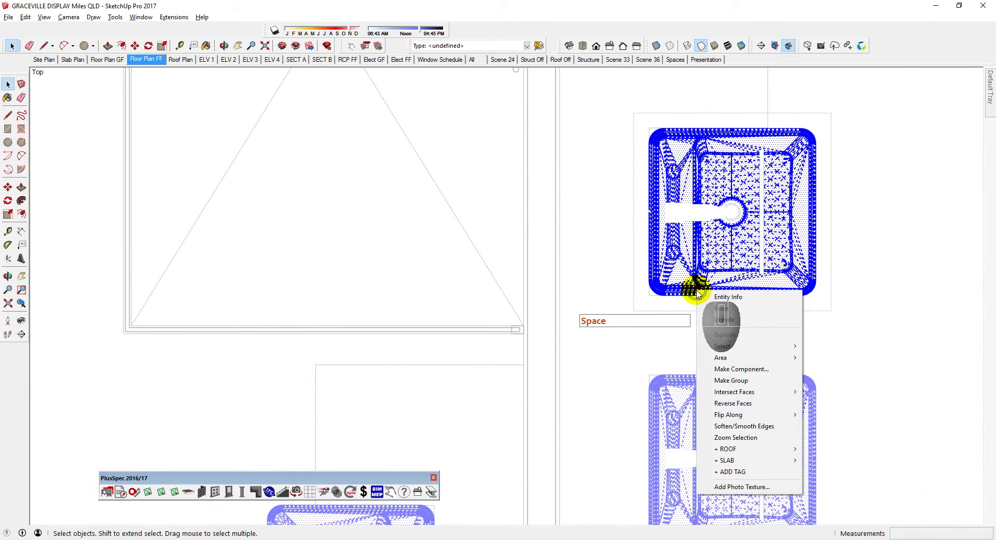
pyautogui.click(769, 427)
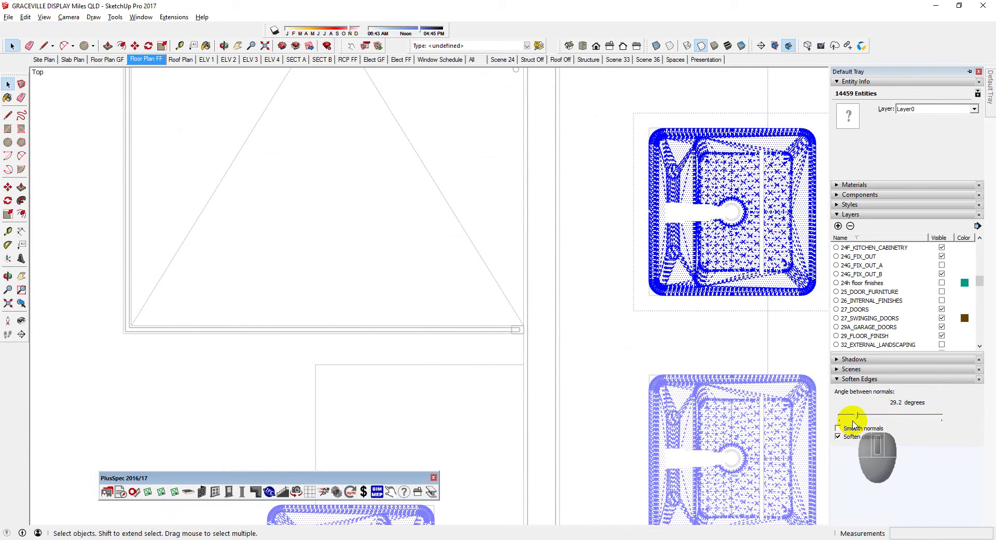
pyautogui.moveTo(857, 417); pyautogui.dragTo(850, 418)
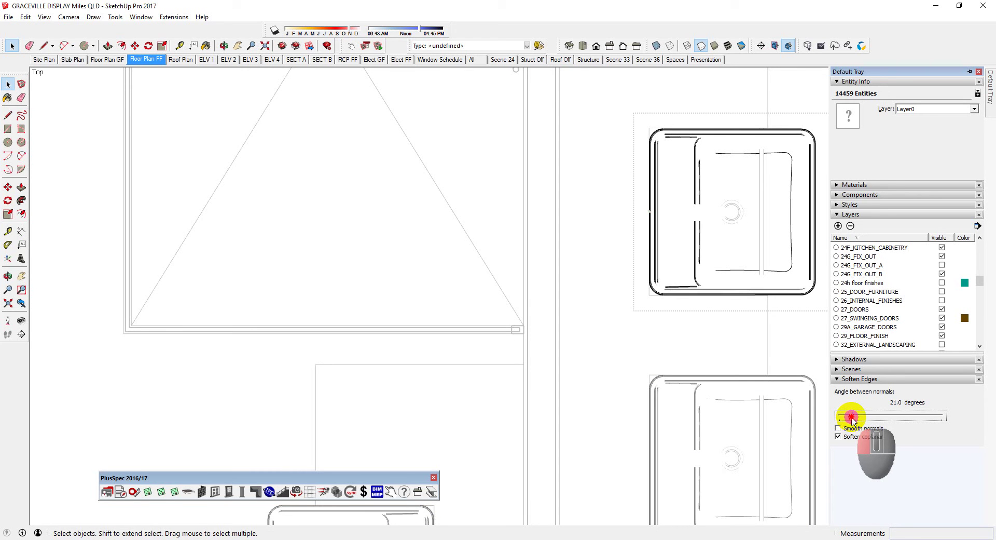
pyautogui.moveTo(852, 416); pyautogui.dragTo(852, 417)
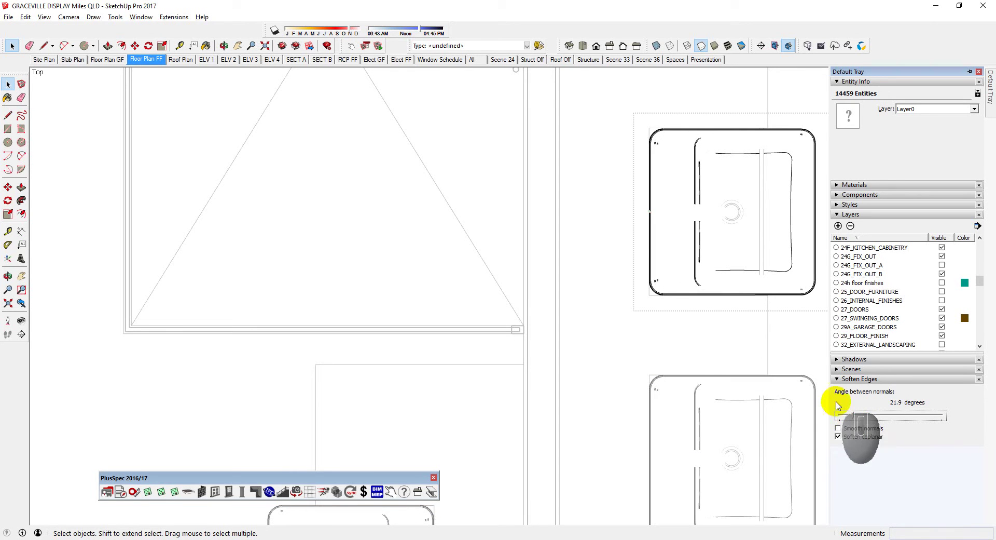
pyautogui.press('Escape')
pyautogui.press('space')
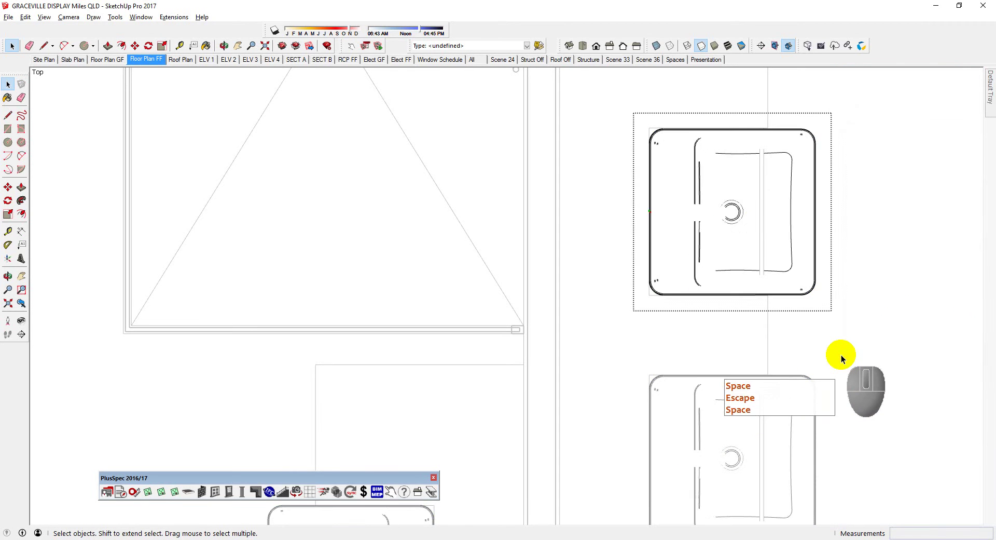
pyautogui.scroll(3, 830, 352)
pyautogui.press('Escape')
pyautogui.press('space')
pyautogui.press('Escape')
pyautogui.press('space')
pyautogui.press('Escape')
pyautogui.press('space')
# Hide the two long parallel edges of the narrow strip crossing the upper basin of the double vanity.
pyautogui.scroll(3, 766, 264)
pyautogui.scroll(-5, 765, 262)
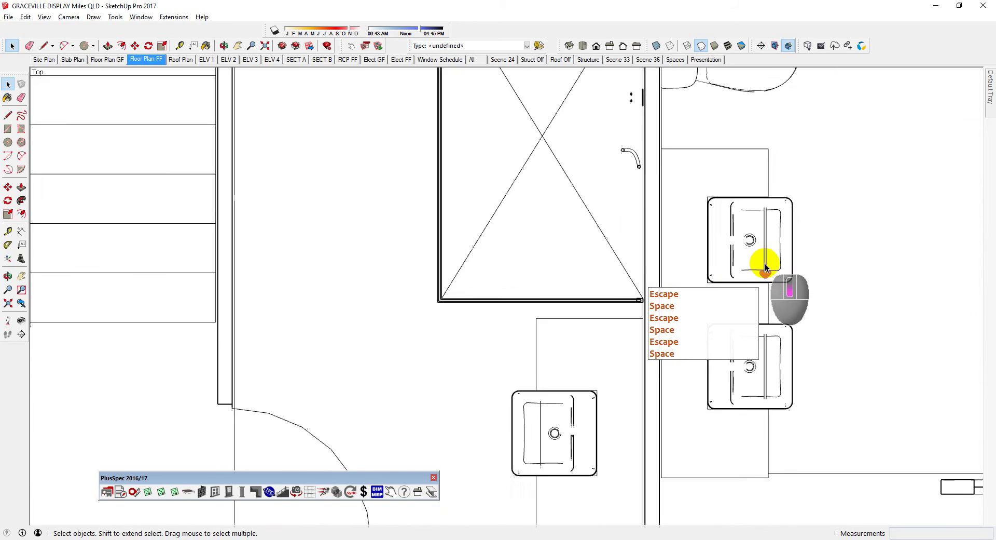
pyautogui.scroll(6, 765, 264)
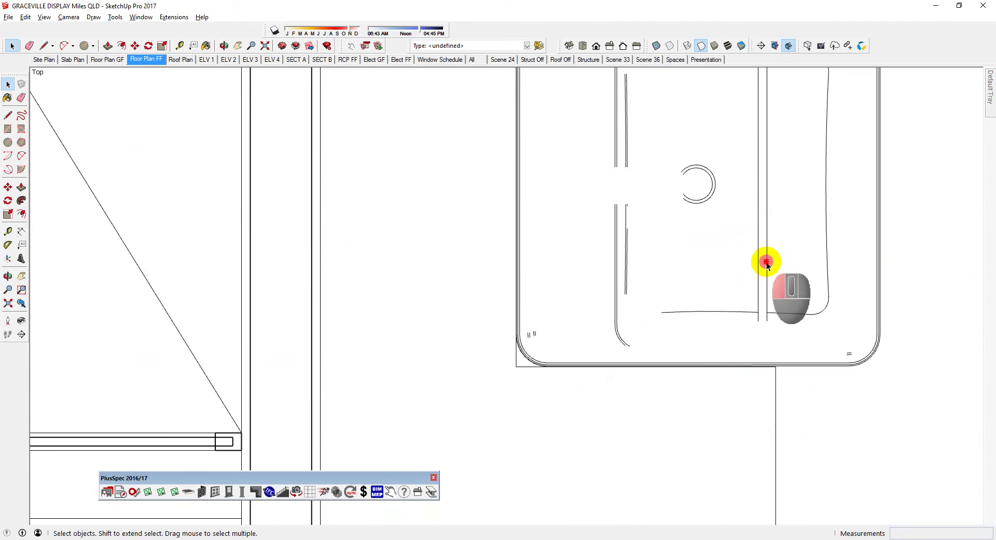
pyautogui.doubleClick(767, 263)
pyautogui.doubleClick(767, 264)
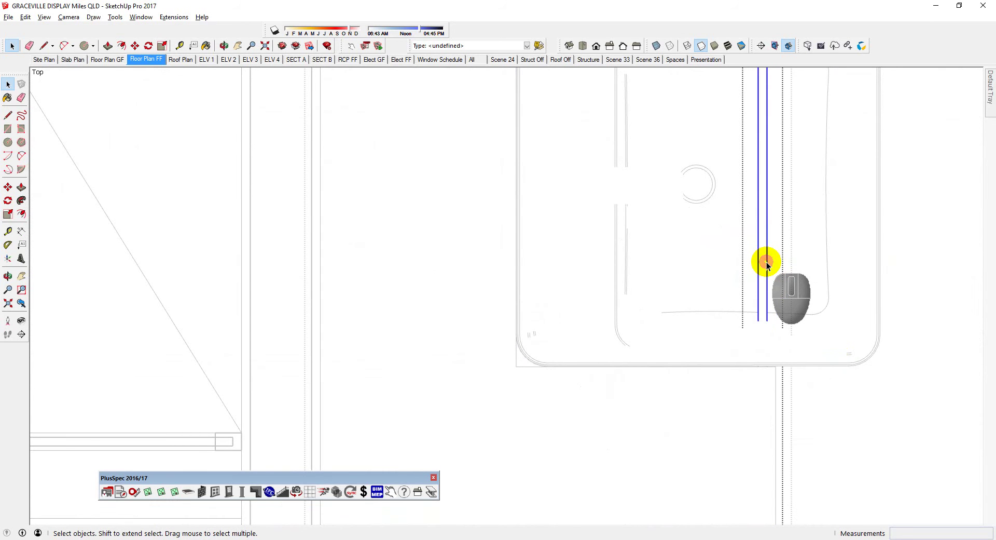
pyautogui.doubleClick(768, 264)
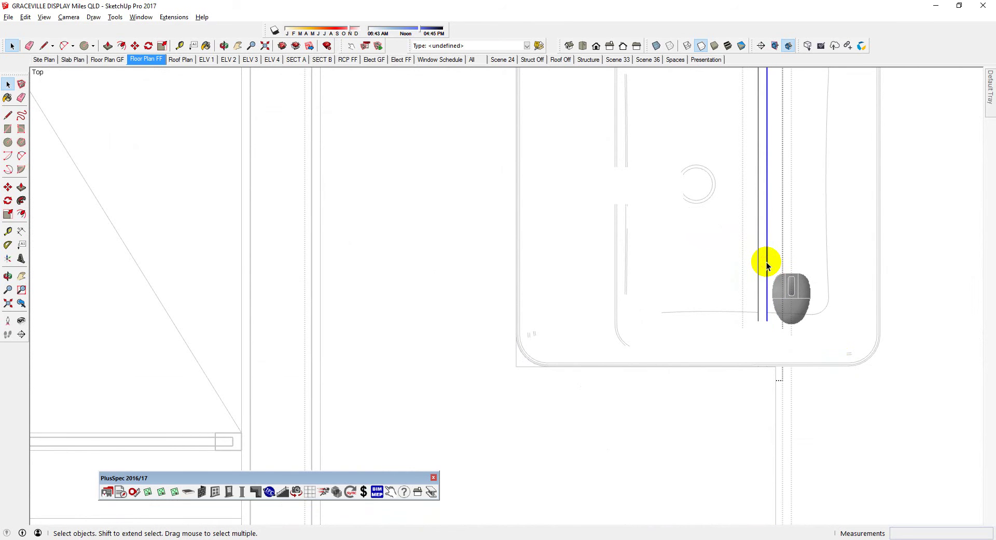
pyautogui.rightClick(767, 264)
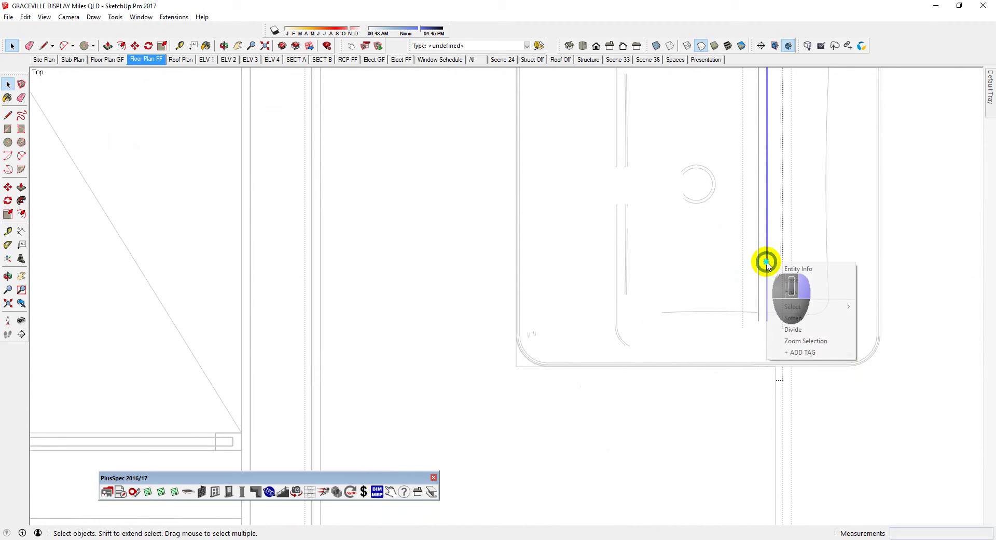
pyautogui.click(791, 292)
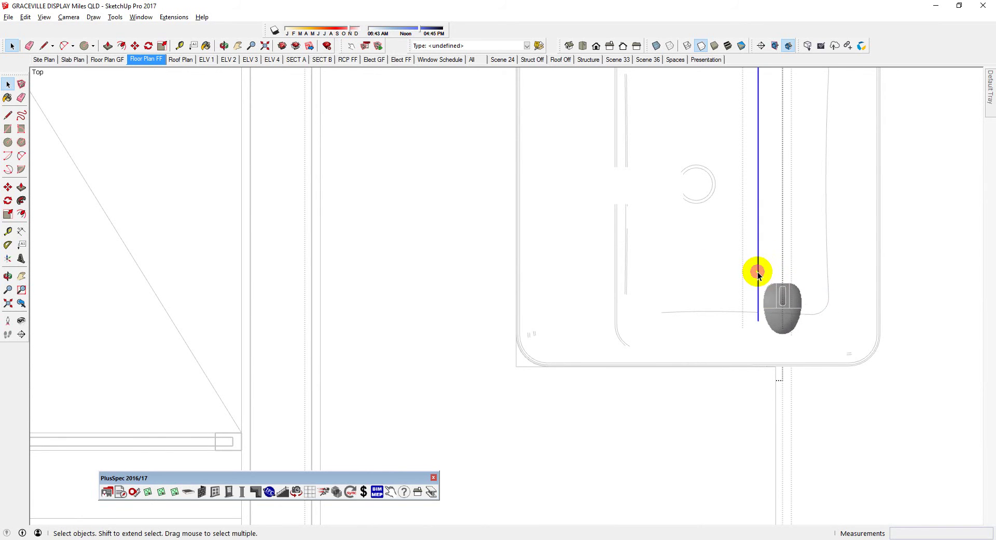
pyautogui.scroll(-5, 752, 289)
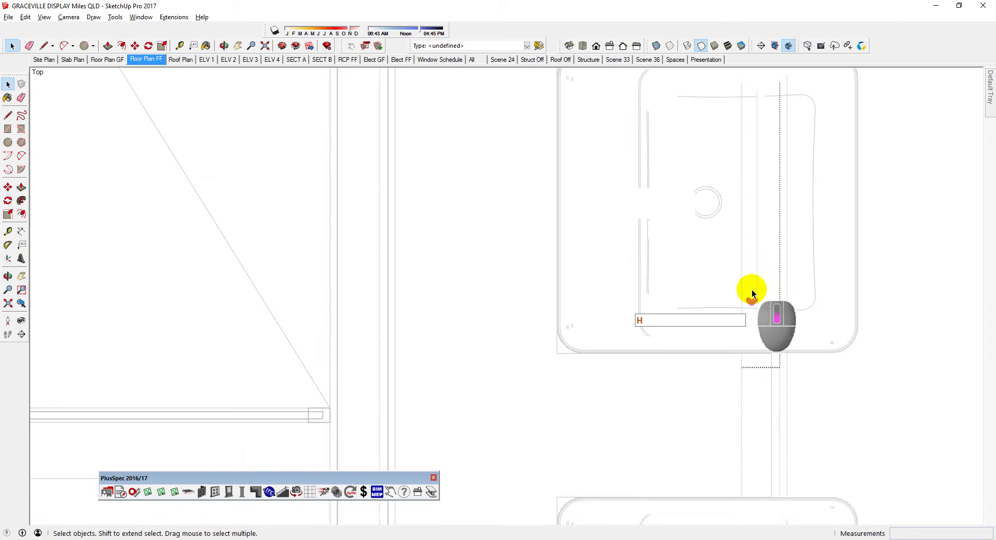
# Leave the current group and hide the next pair of long parallel edges crossing the upper basin of the double vanity.
pyautogui.press('Escape')
pyautogui.press('space')
pyautogui.press('Escape')
pyautogui.press('space')
pyautogui.press('Escape')
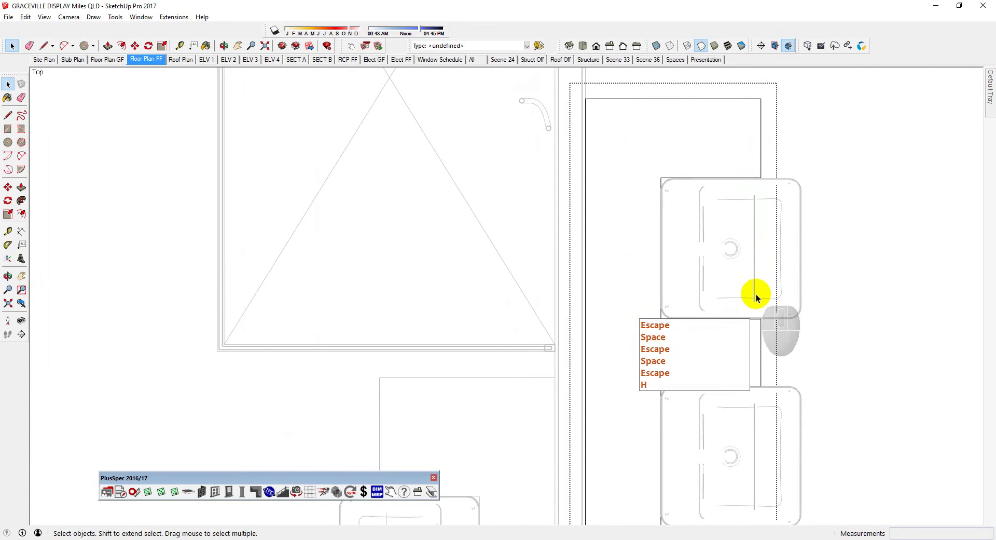
pyautogui.scroll(3, 753, 287)
pyautogui.click(754, 286)
pyautogui.click(755, 286)
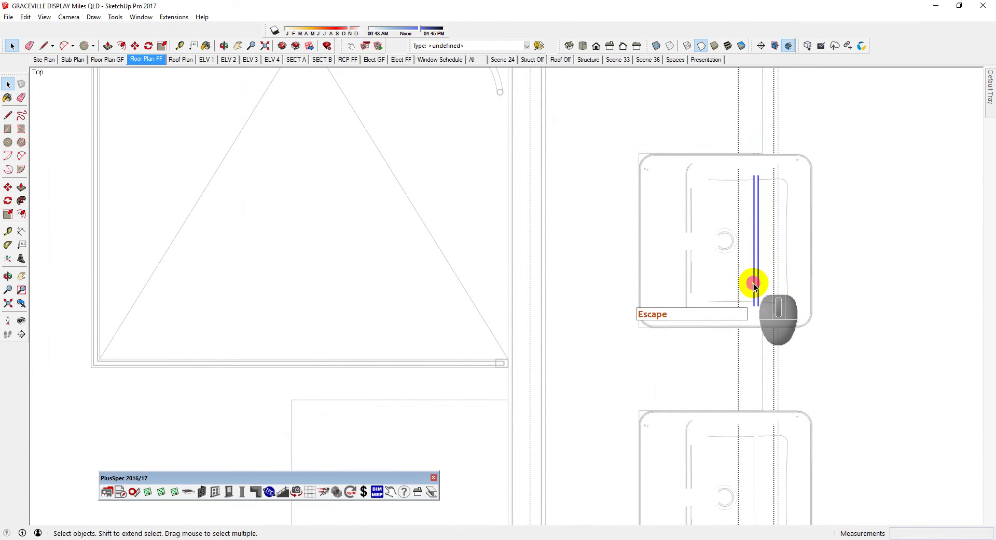
# Hide the last long line crossing the upper basin and leave all nested group editing.
pyautogui.click(754, 286)
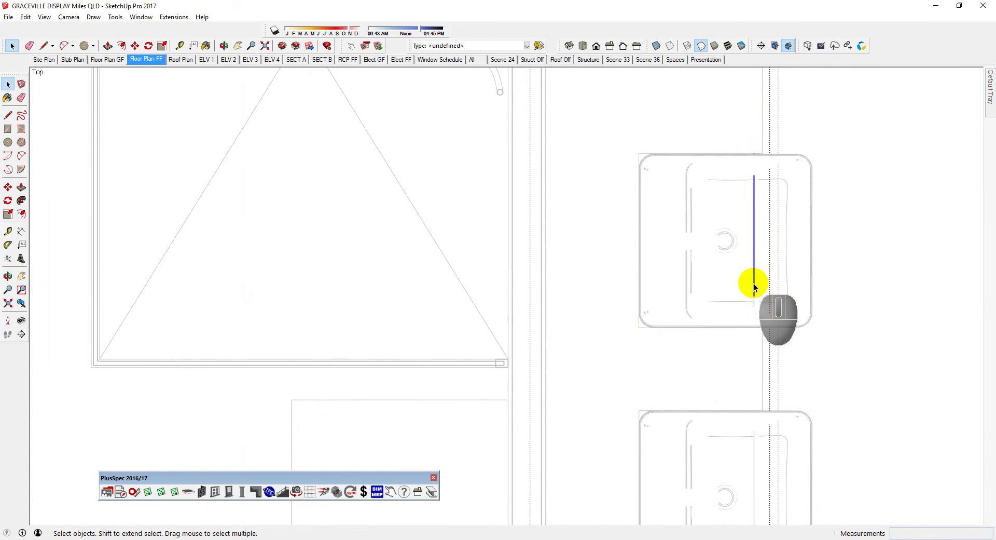
pyautogui.press('Escape')
pyautogui.press('space')
pyautogui.press('Escape')
pyautogui.press('space')
pyautogui.press('Escape')
pyautogui.press('space')
pyautogui.scroll(-1, 772, 310)
pyautogui.press('space')
pyautogui.press('Escape')
pyautogui.press('space')
pyautogui.press('Escape')
pyautogui.press('space')
pyautogui.press('Escape')
pyautogui.press('space')
pyautogui.press('Escape')
pyautogui.press('space')
pyautogui.press('Escape')
pyautogui.scroll(-8, 768, 310)
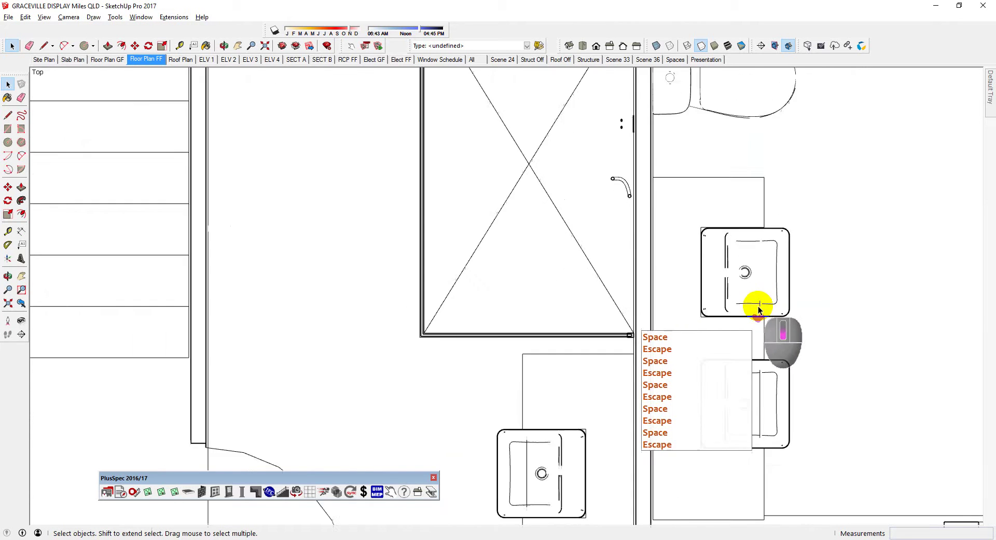
pyautogui.scroll(-3, 732, 307)
pyautogui.press('space')
pyautogui.press('Escape')
pyautogui.press('space')
pyautogui.press('Escape')
pyautogui.press('space')
pyautogui.press('Escape')
pyautogui.press('space')
pyautogui.press('Escape')
# Swing open the two closed bedroom doors off the hallway with the Interact tool.
pyautogui.scroll(-2, 641, 318)
pyautogui.scroll(3, 527, 329)
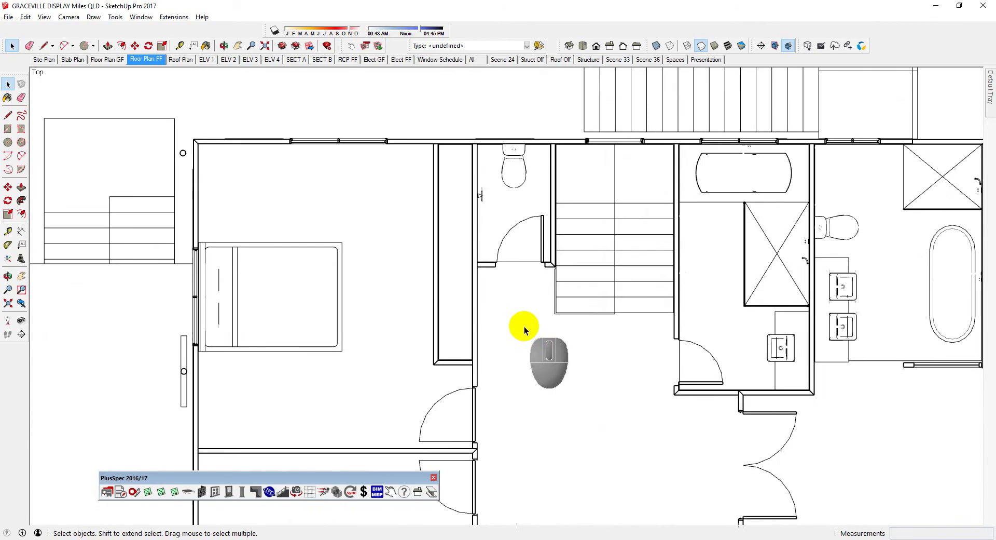
pyautogui.scroll(-1, 524, 330)
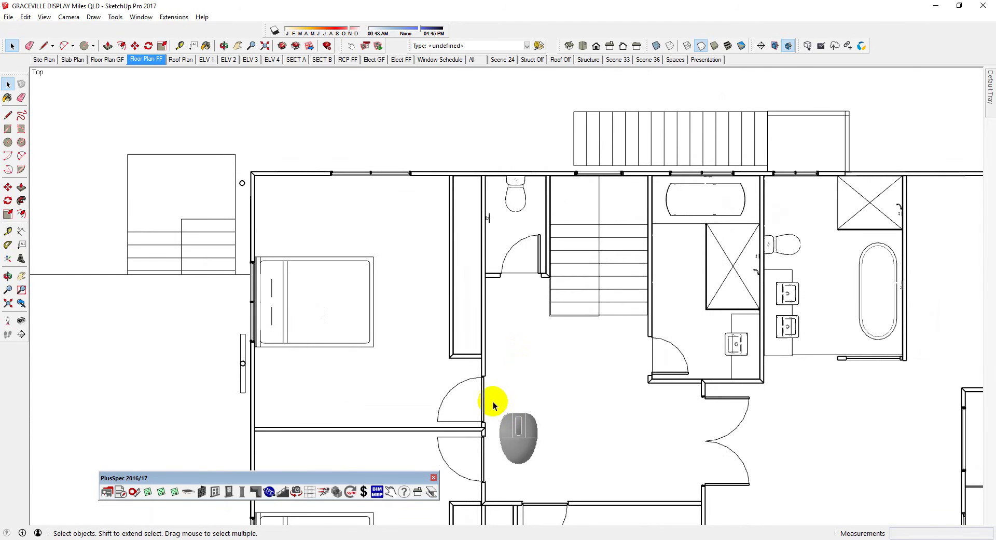
pyautogui.scroll(2, 483, 406)
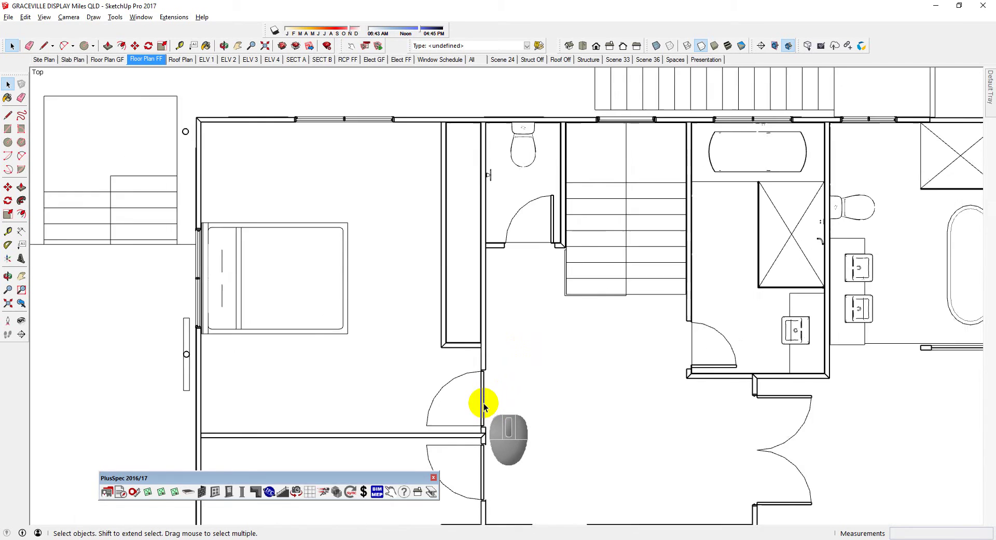
pyautogui.scroll(2, 483, 407)
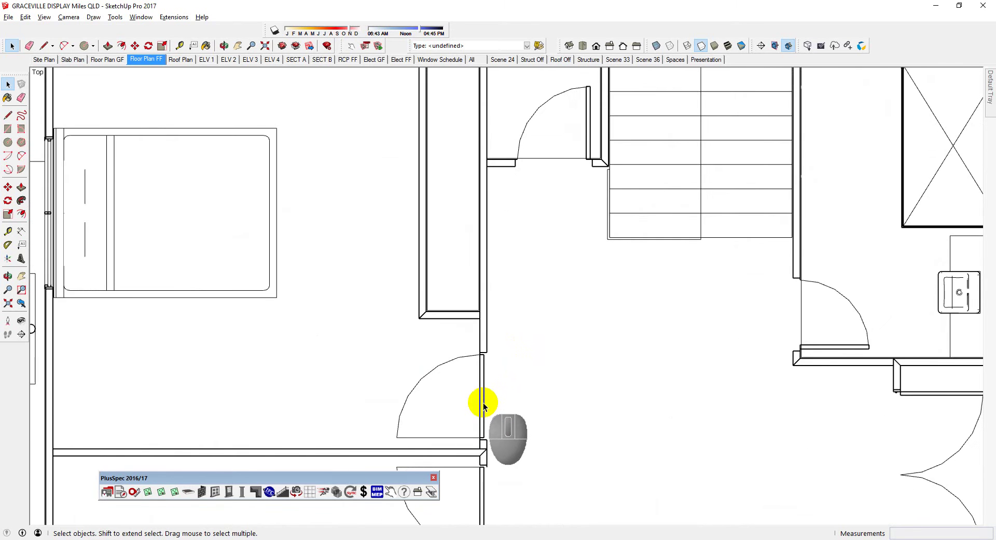
pyautogui.scroll(2, 483, 406)
pyautogui.scroll(1, 606, 395)
pyautogui.moveTo(606, 396); pyautogui.dragTo(409, 296, button='middle')
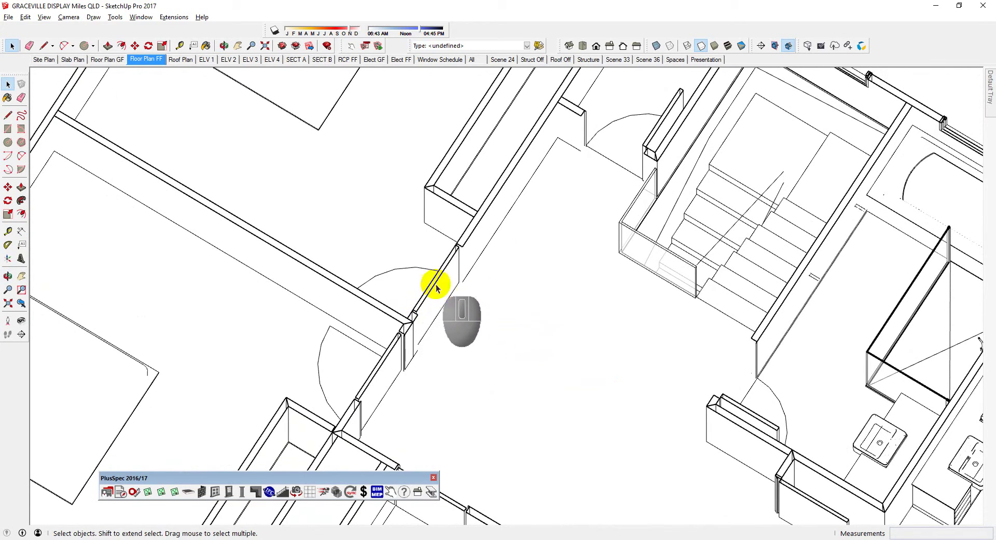
pyautogui.click(352, 48)
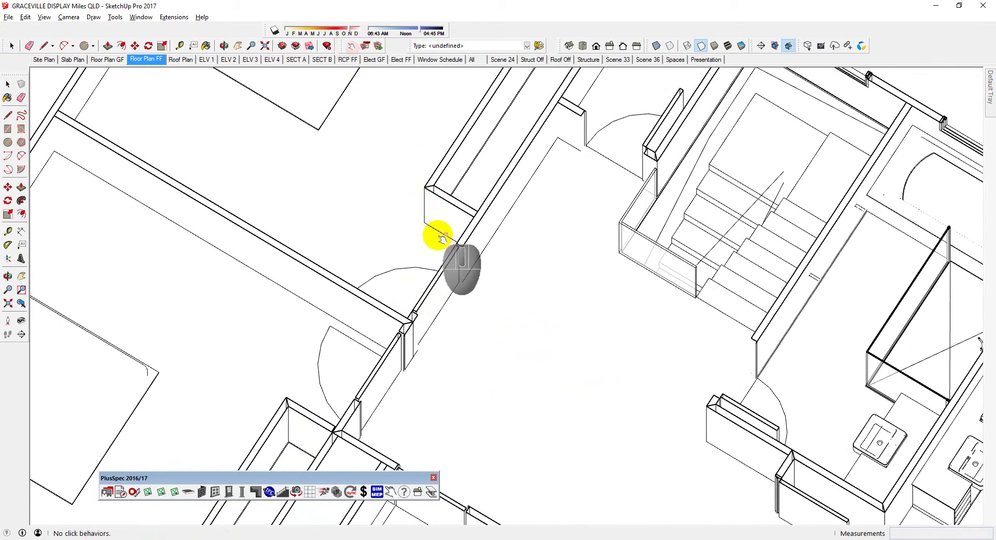
pyautogui.click(406, 353)
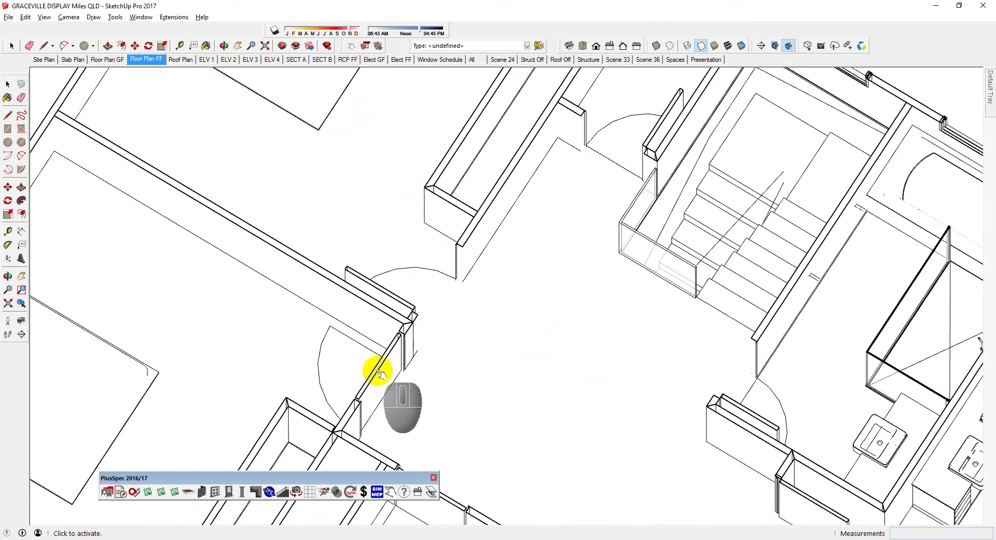
# Restore the Floor Plan FF scene's top view and display the plan shaded with textures.
pyautogui.moveTo(442, 284); pyautogui.dragTo(509, 358, button='middle')
pyautogui.scroll(-6, 509, 358)
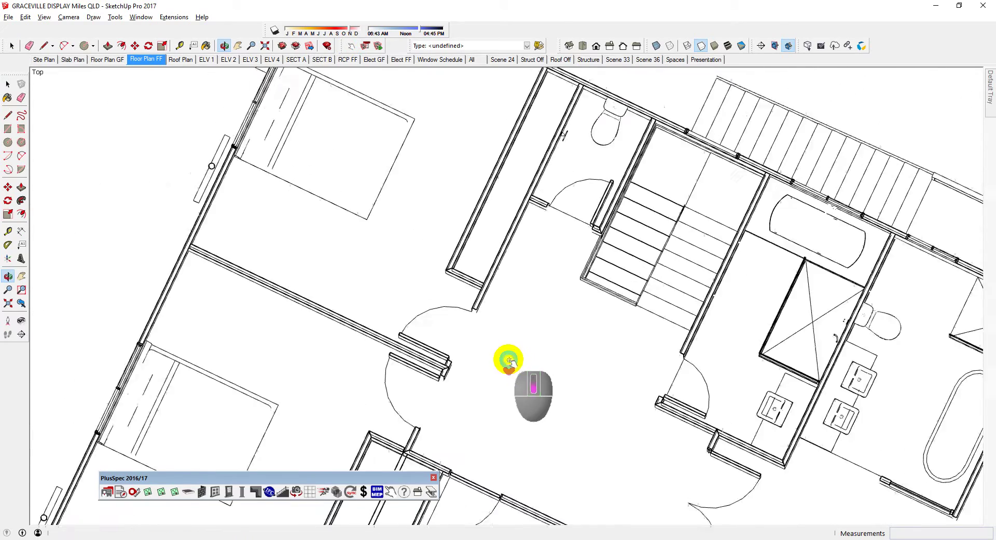
pyautogui.moveTo(513, 318); pyautogui.dragTo(625, 274, button='middle')
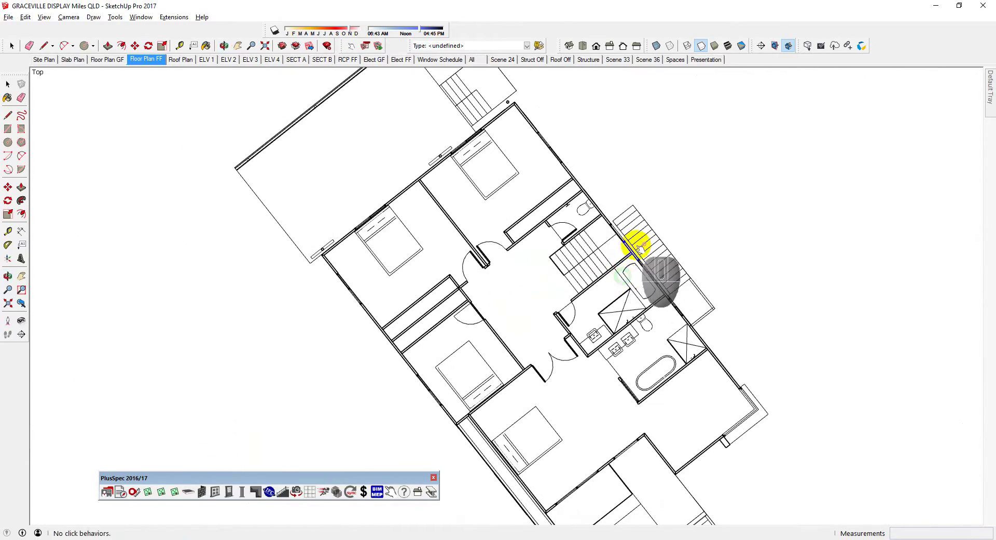
pyautogui.click(142, 59)
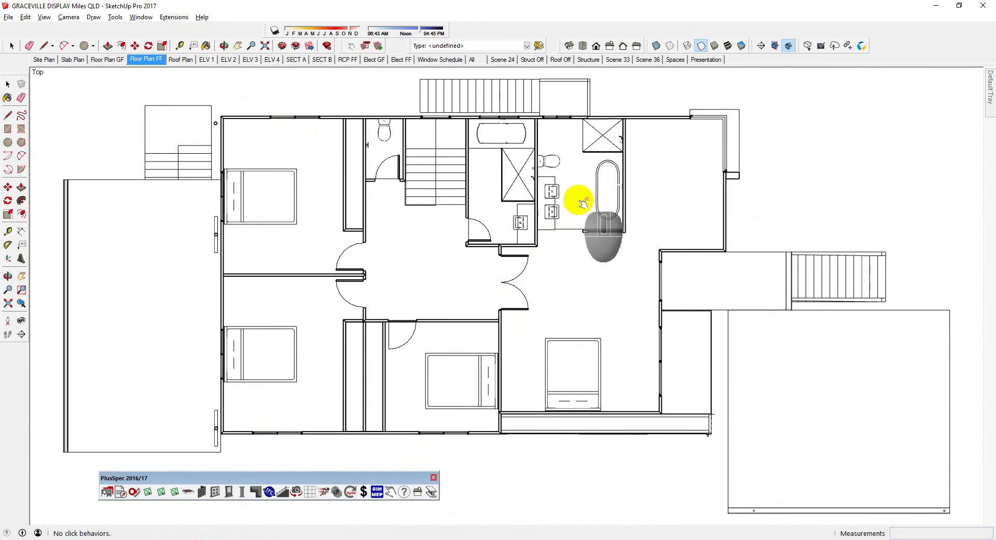
pyautogui.click(728, 47)
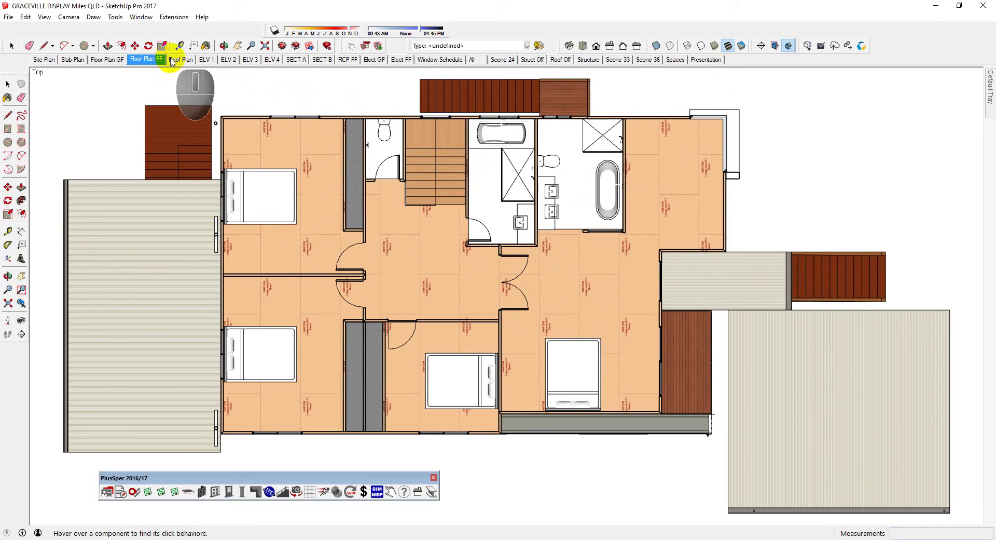
# Open the ELV 1 scene and examine the house's underside, deck and posts from below.
pyautogui.click(203, 59)
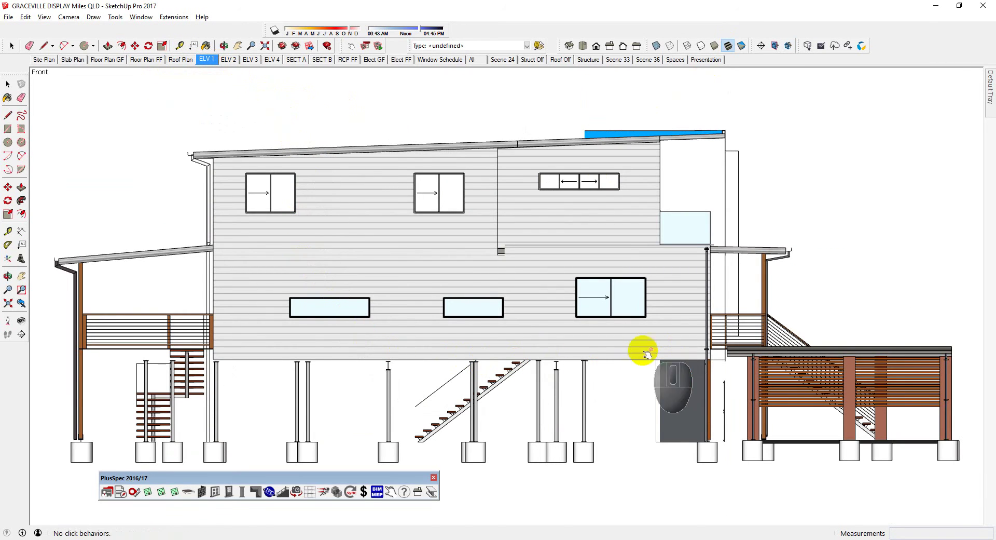
pyautogui.moveTo(135, 357); pyautogui.dragTo(269, 312, button='middle')
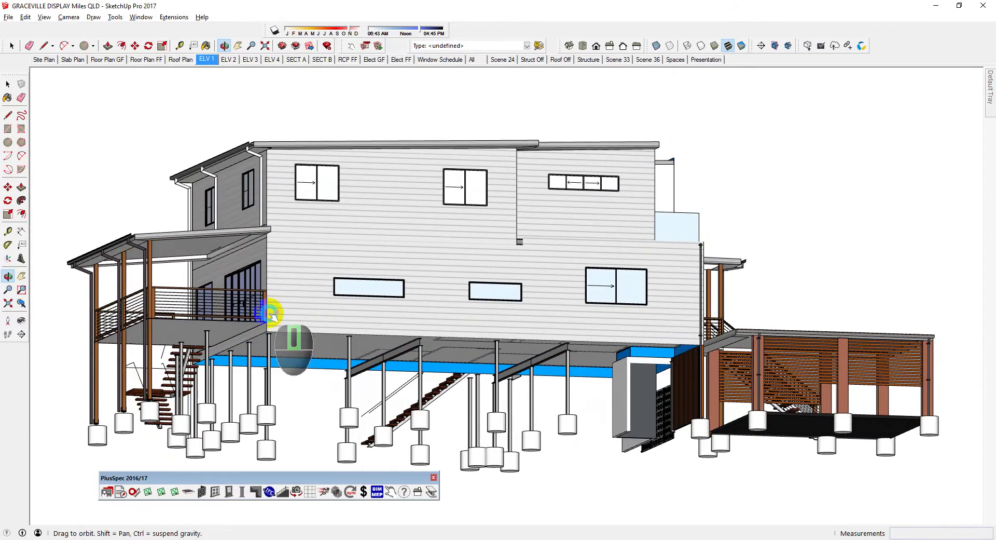
pyautogui.scroll(3, 269, 335)
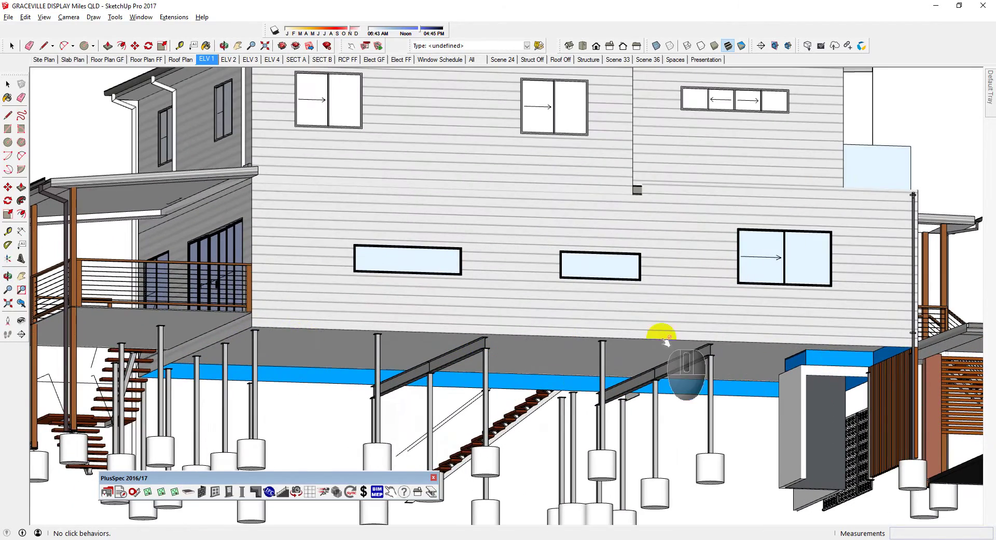
pyautogui.scroll(-4, 579, 353)
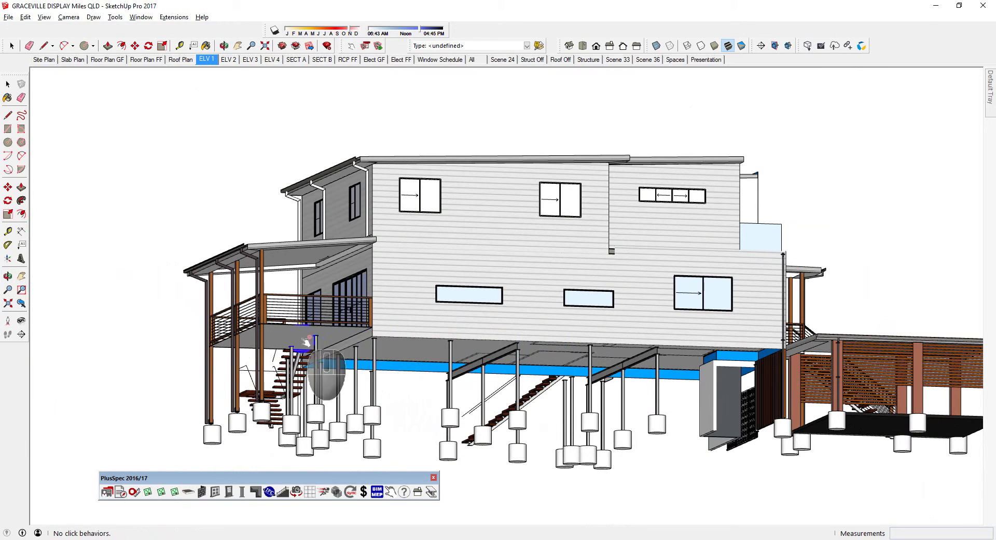
pyautogui.moveTo(457, 317); pyautogui.dragTo(486, 293, button='middle')
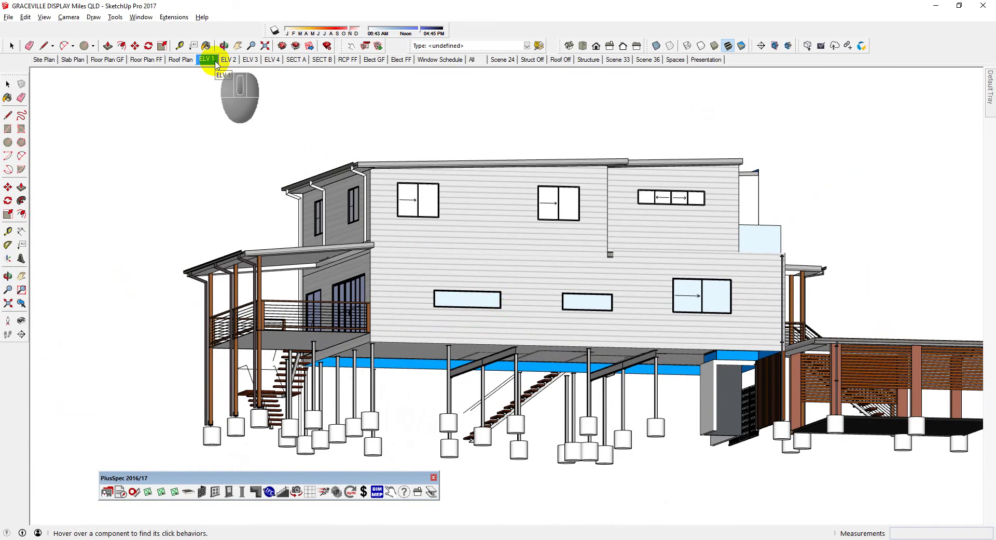
pyautogui.moveTo(359, 352); pyautogui.dragTo(421, 333)
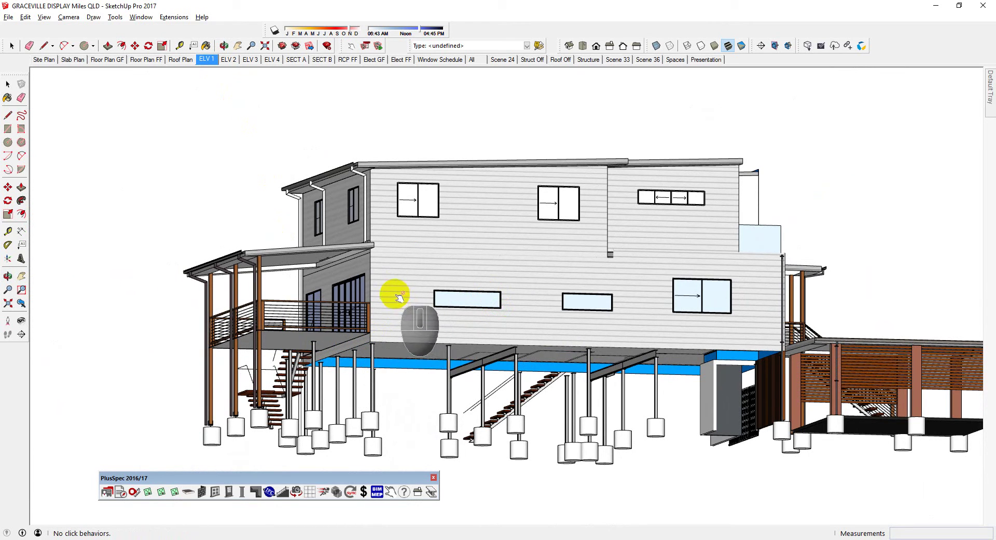
pyautogui.moveTo(399, 297); pyautogui.dragTo(461, 154)
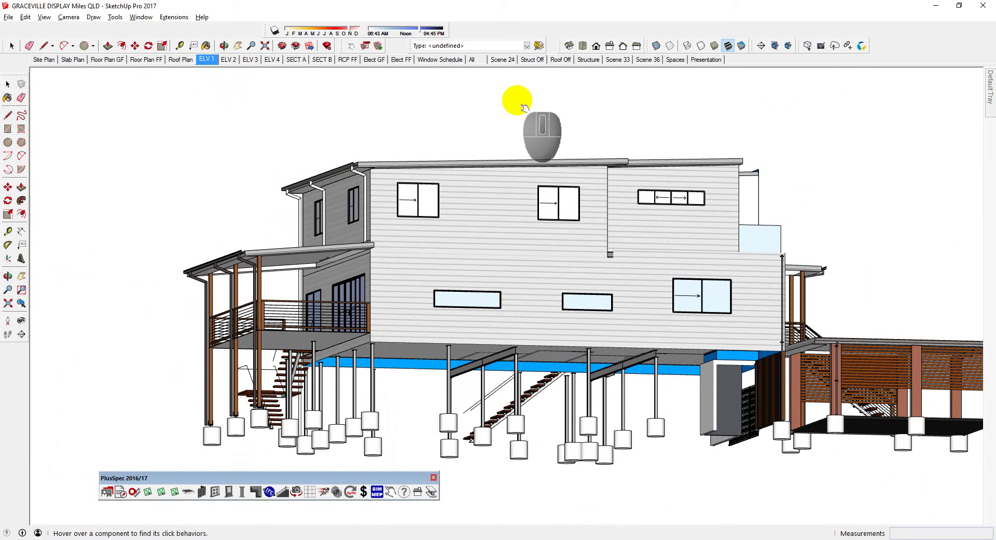
# In the All scene, select the floor joist group under the deck and show its Entity Info, keeping the tray pinned open.
pyautogui.click(480, 60)
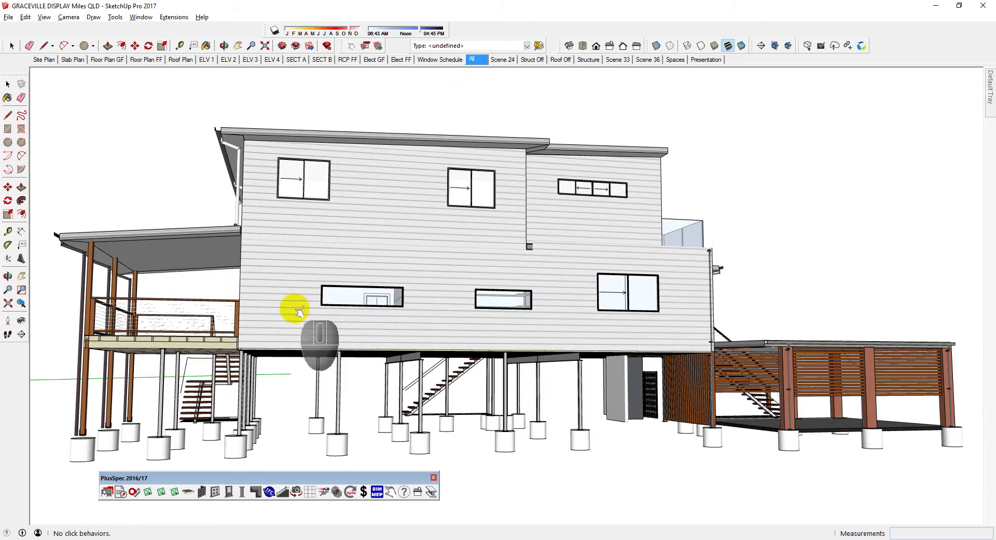
pyautogui.moveTo(291, 309); pyautogui.dragTo(476, 276, button='middle')
pyautogui.scroll(5, 415, 312)
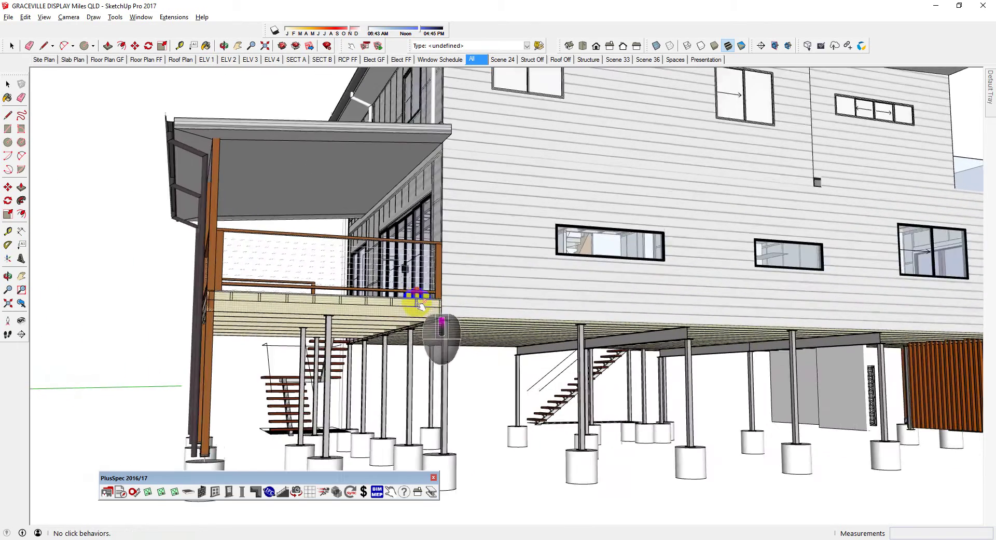
pyautogui.click(404, 310)
pyautogui.rightClick(404, 311)
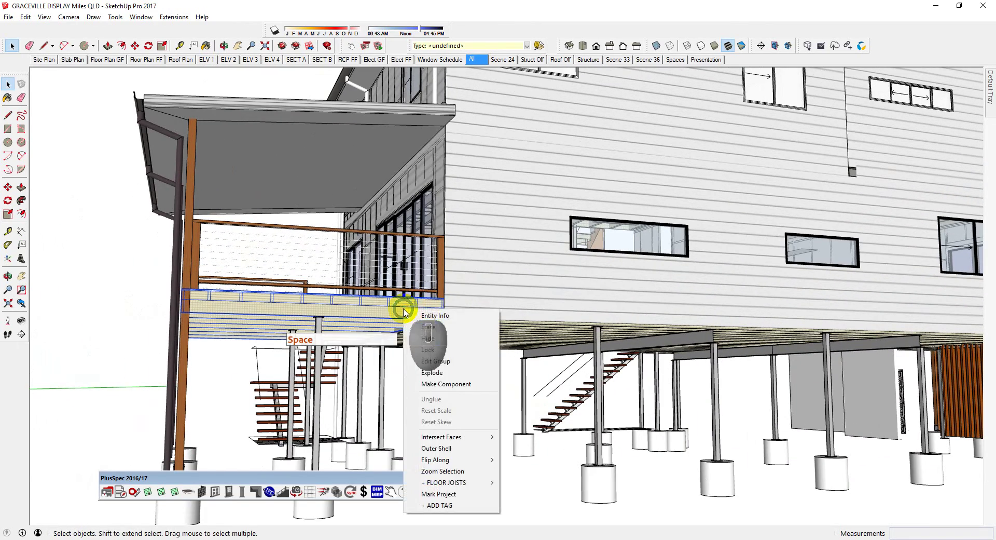
pyautogui.click(434, 317)
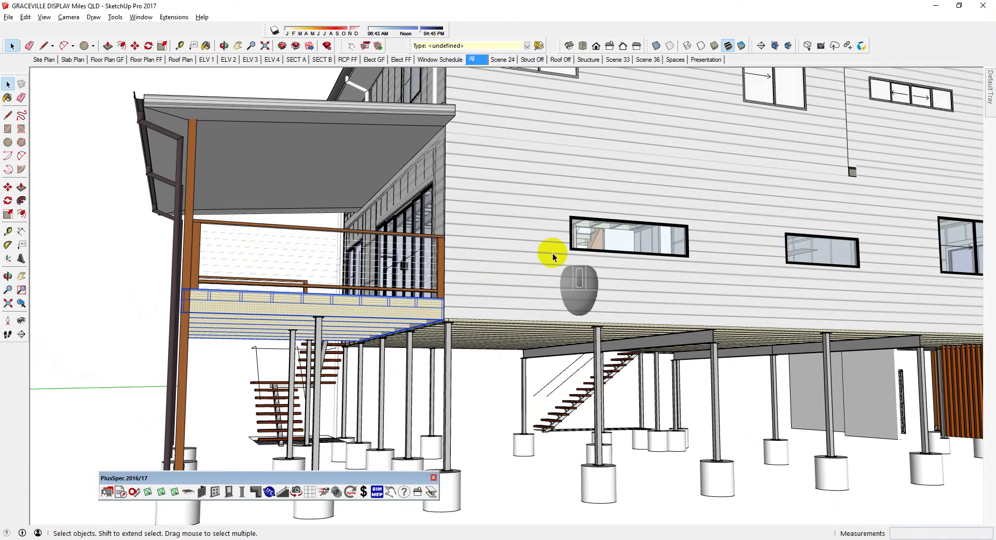
pyautogui.moveTo(991, 93)
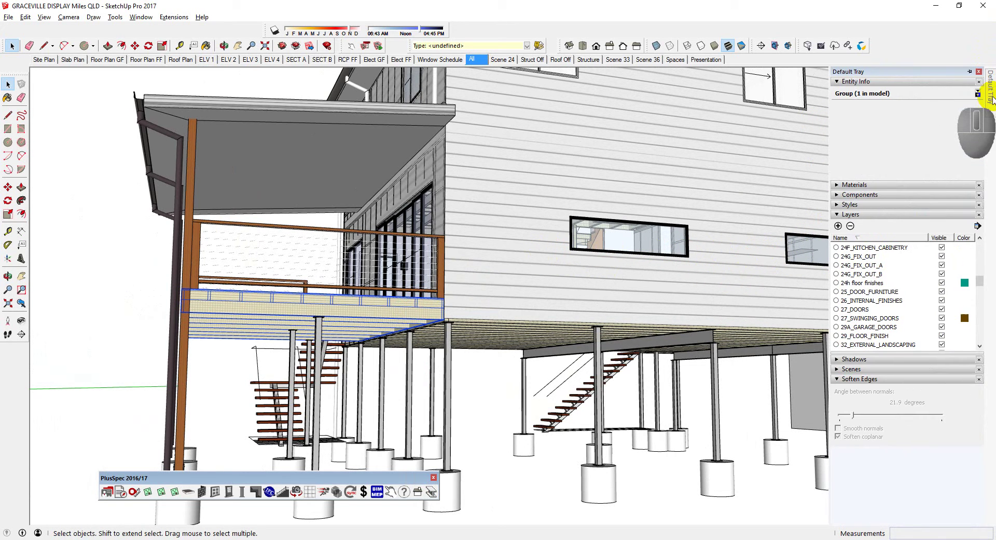
pyautogui.click(971, 71)
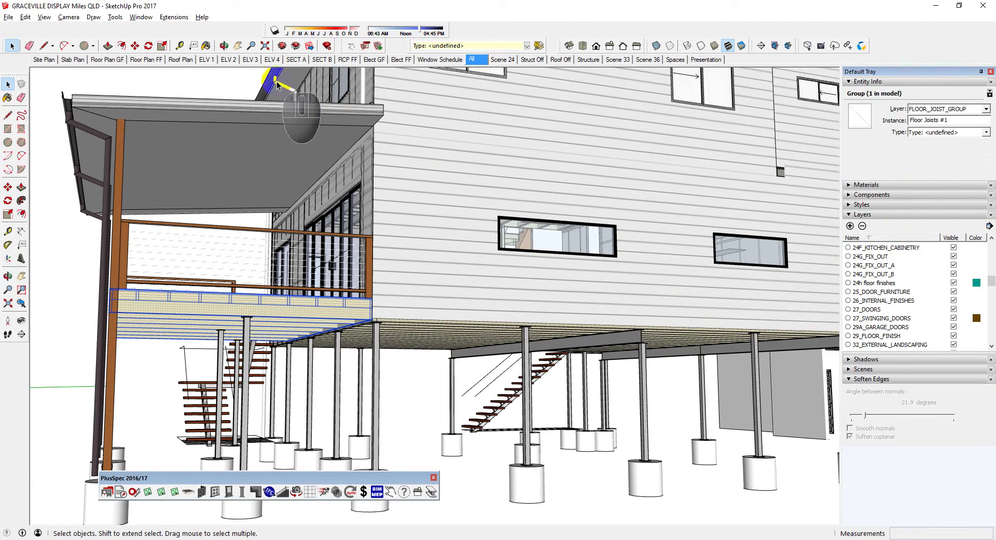
# In the ELV 1 scene, turn on the visibility of the 17_JOIST layer and clear the selection.
pyautogui.click(207, 61)
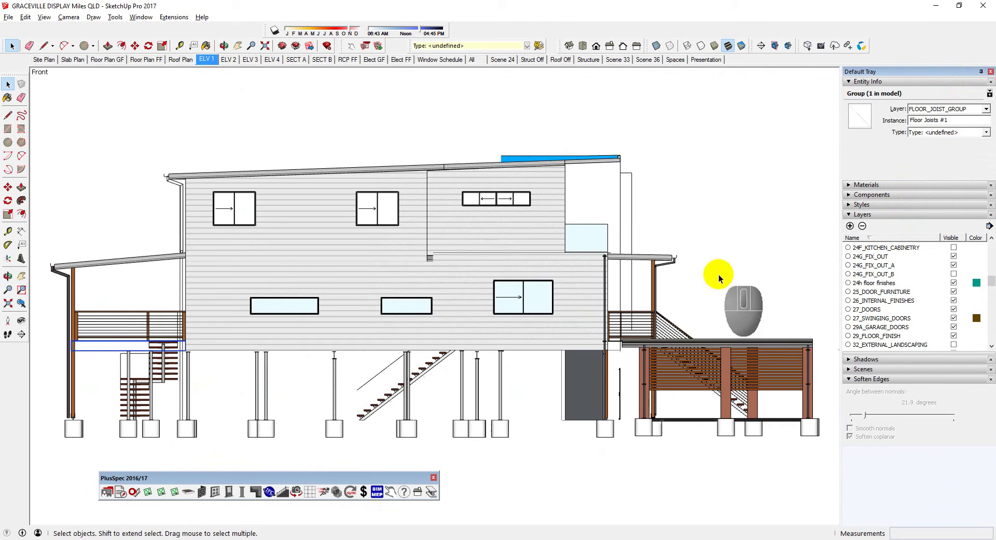
pyautogui.scroll(-5, 906, 302)
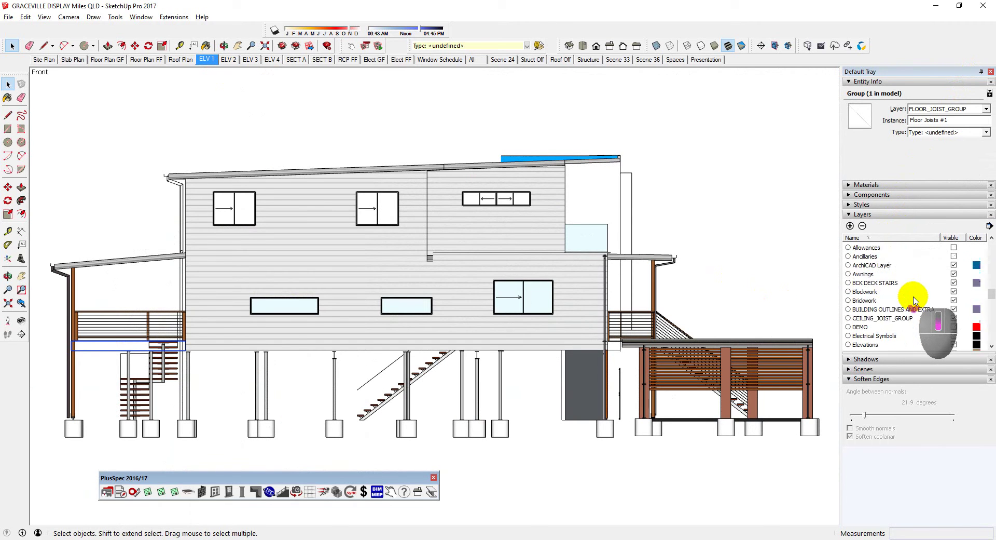
pyautogui.scroll(-1, 915, 300)
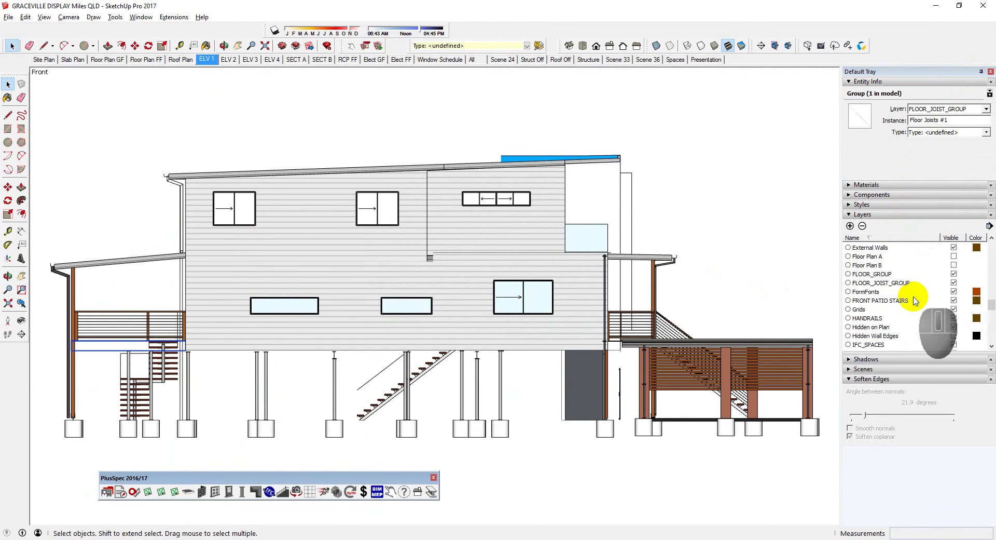
pyautogui.scroll(6, 941, 294)
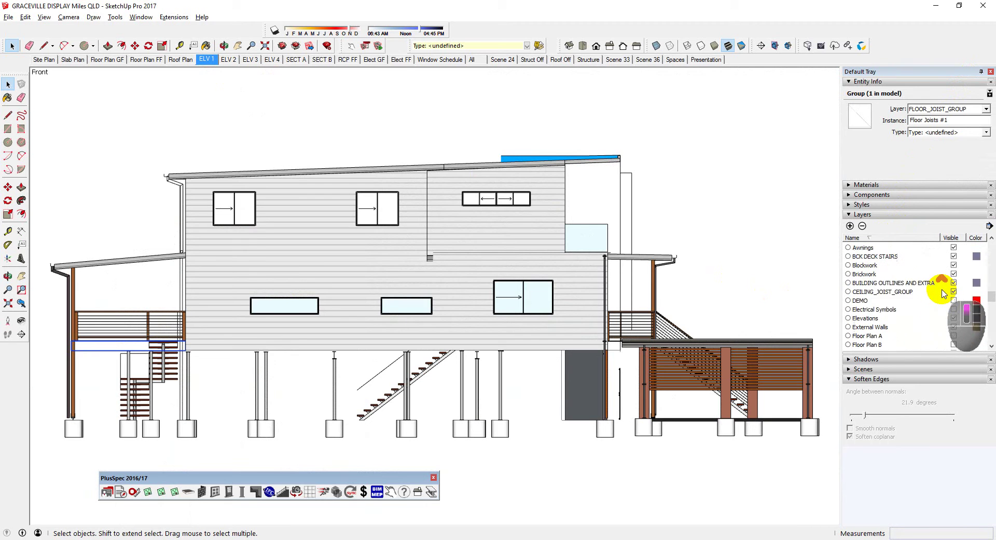
pyautogui.scroll(3, 943, 293)
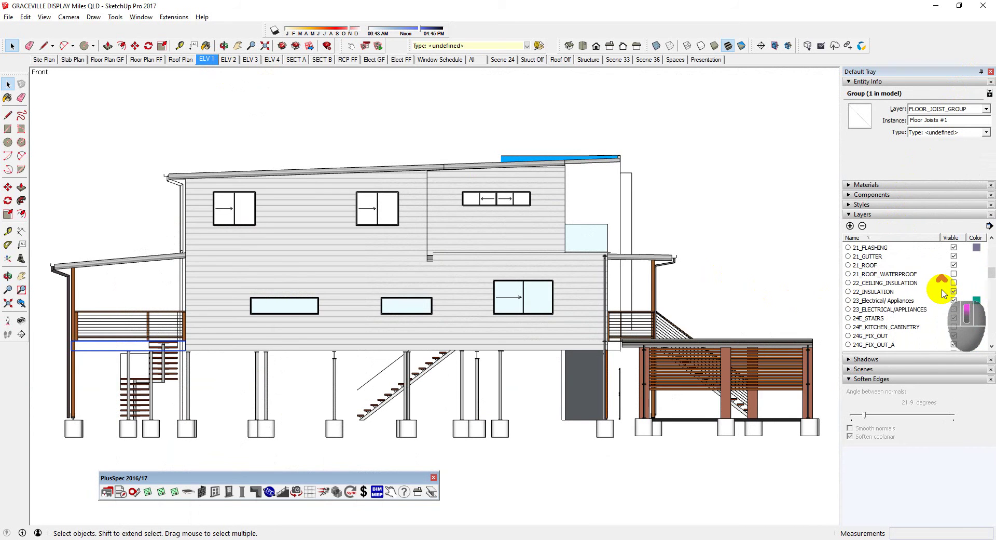
pyautogui.scroll(2, 943, 293)
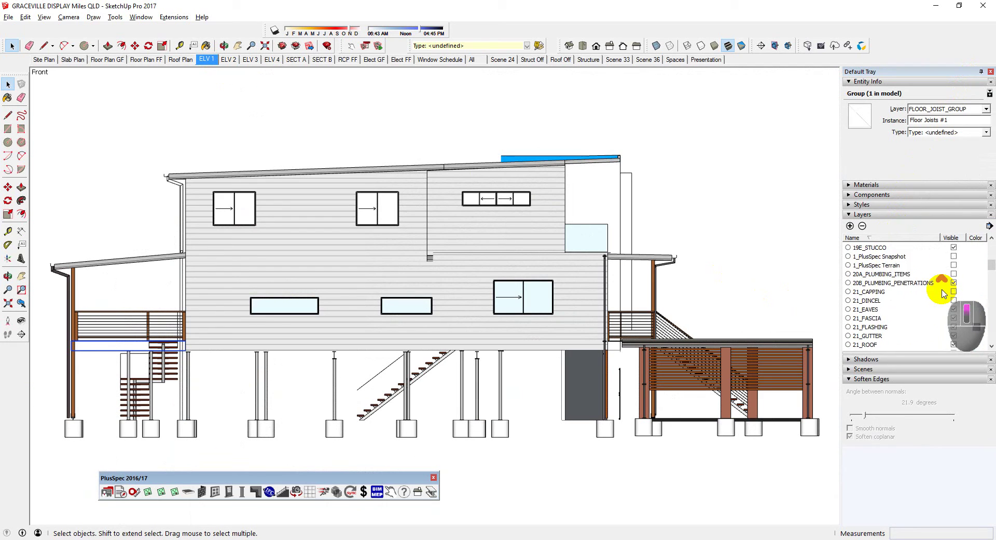
pyautogui.scroll(1, 943, 293)
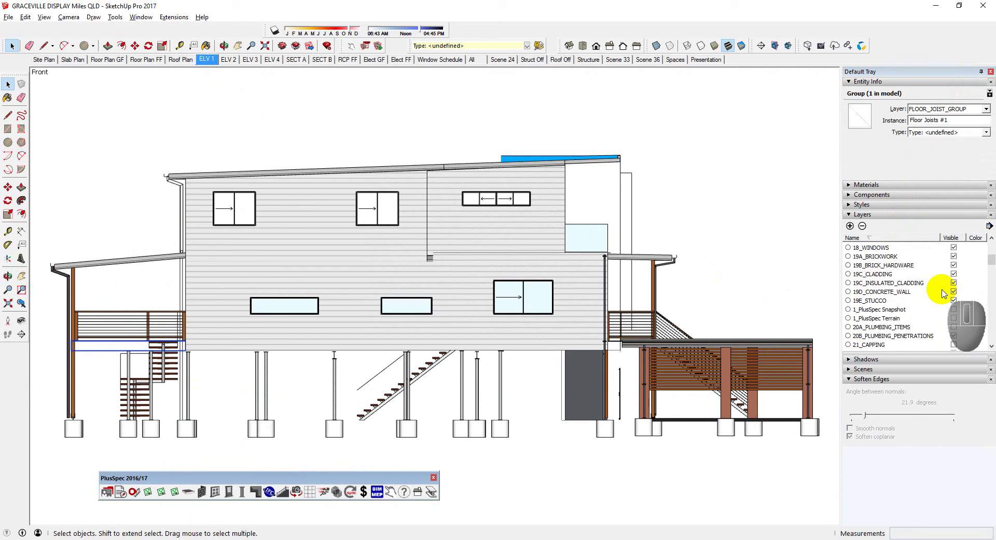
pyautogui.scroll(1, 943, 294)
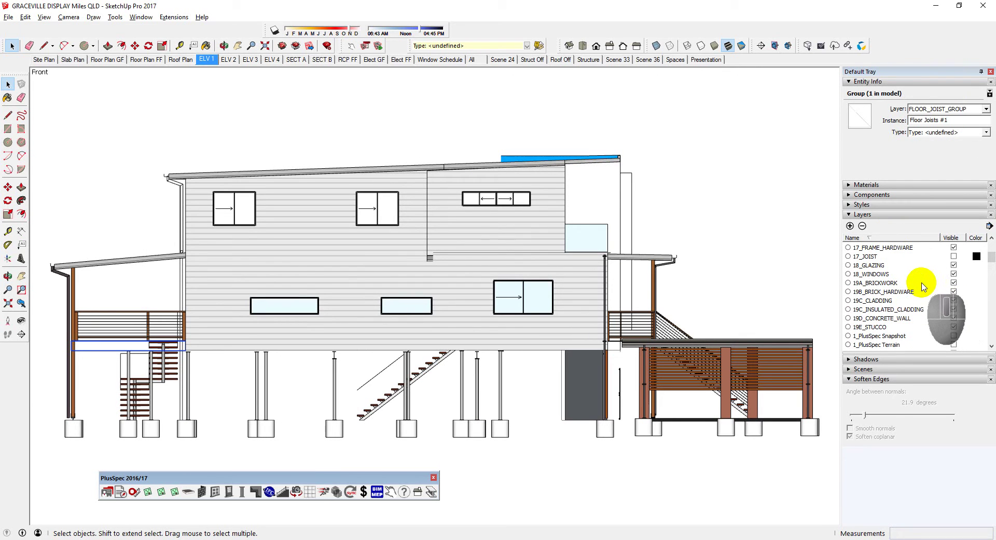
pyautogui.click(954, 256)
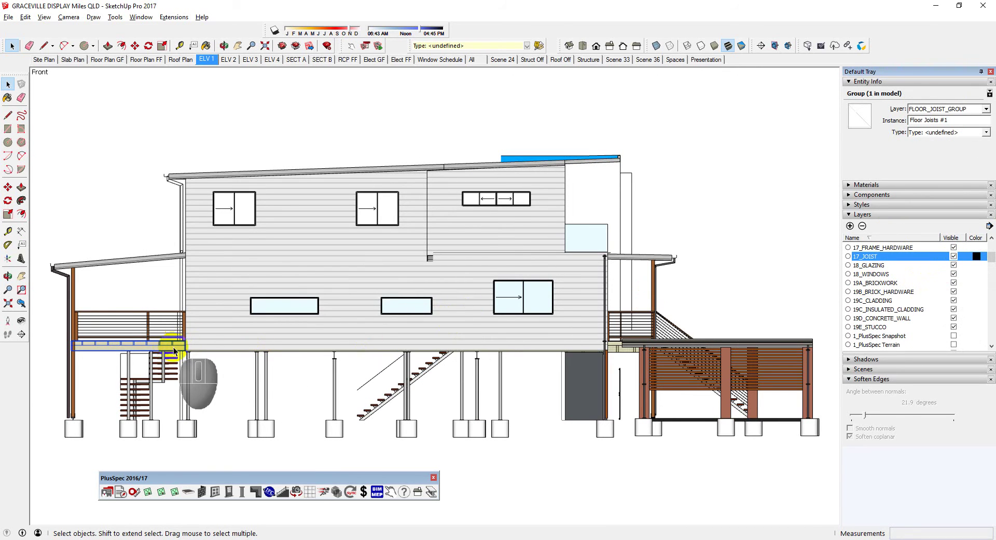
pyautogui.click(222, 136)
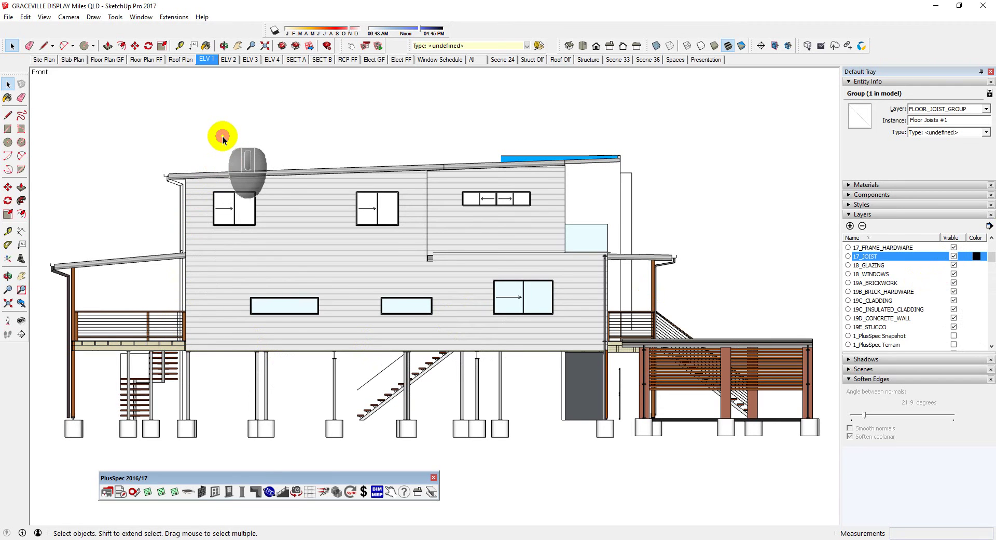
# Update the ELV 1 scene with the changed layer visibility, reload it, and unpin the Default Tray.
pyautogui.press('space')
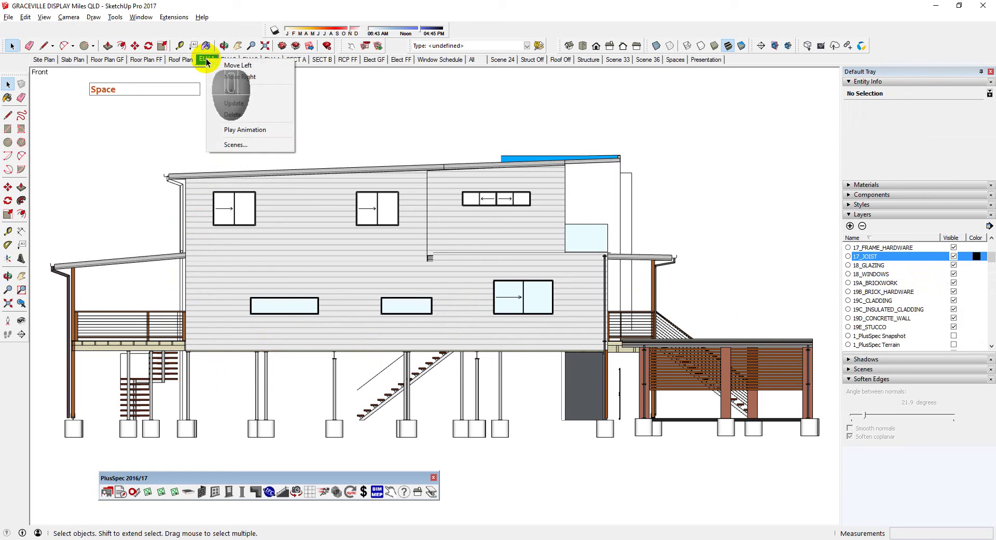
pyautogui.click(248, 104)
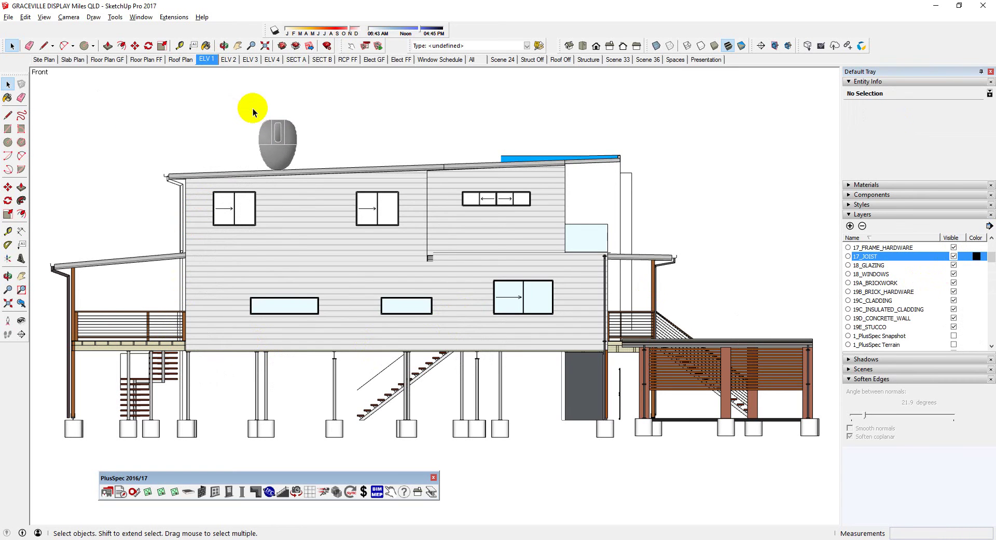
pyautogui.click(209, 61)
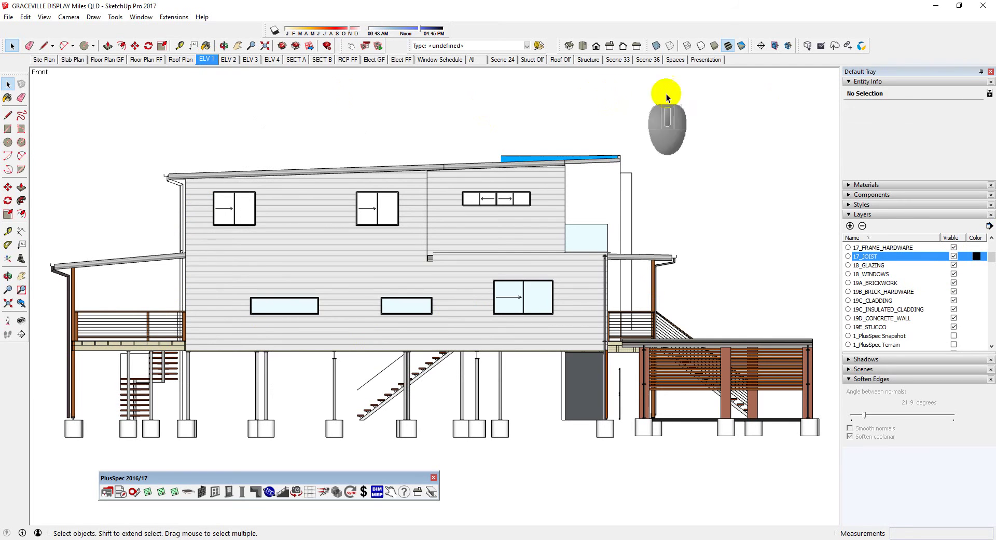
pyautogui.click(981, 72)
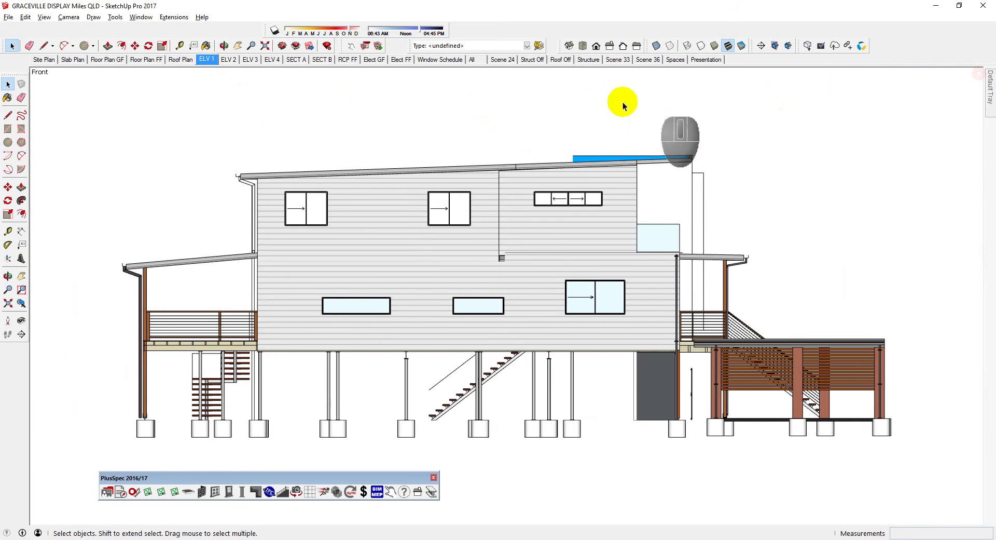
# Check the ELV 1 to ELV 3 scenes, comparing ELV 3 in Hidden Line and Shaded With Textures display.
pyautogui.click(203, 62)
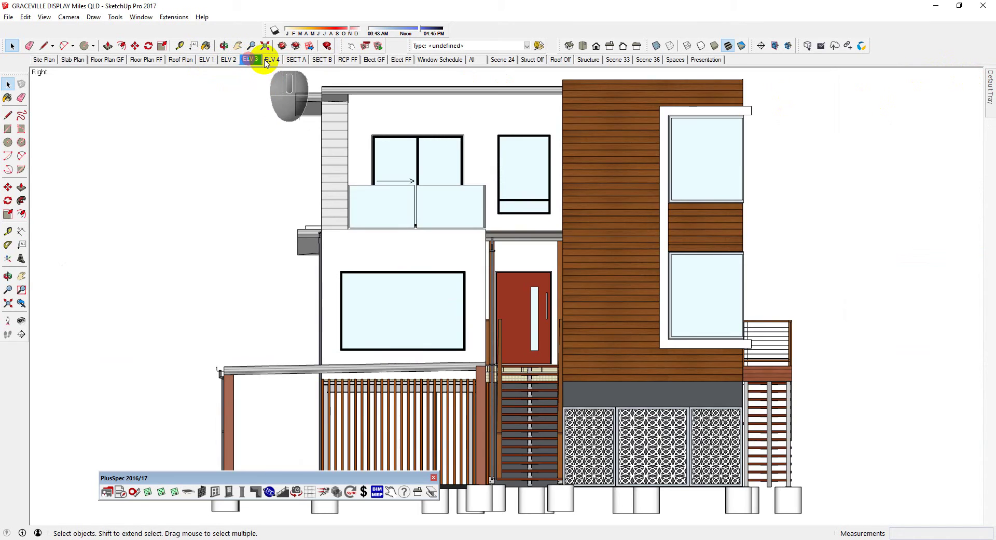
pyautogui.click(251, 59)
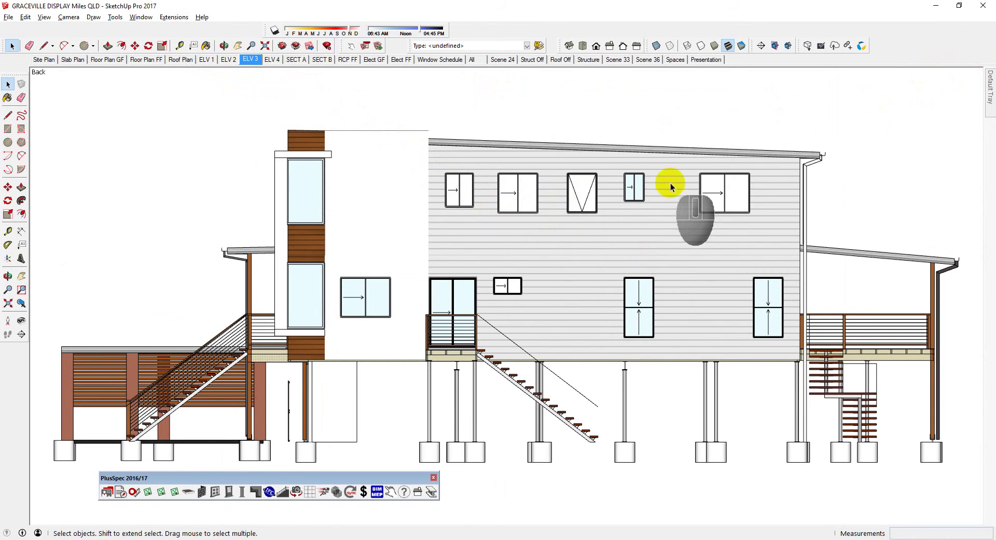
pyautogui.click(702, 46)
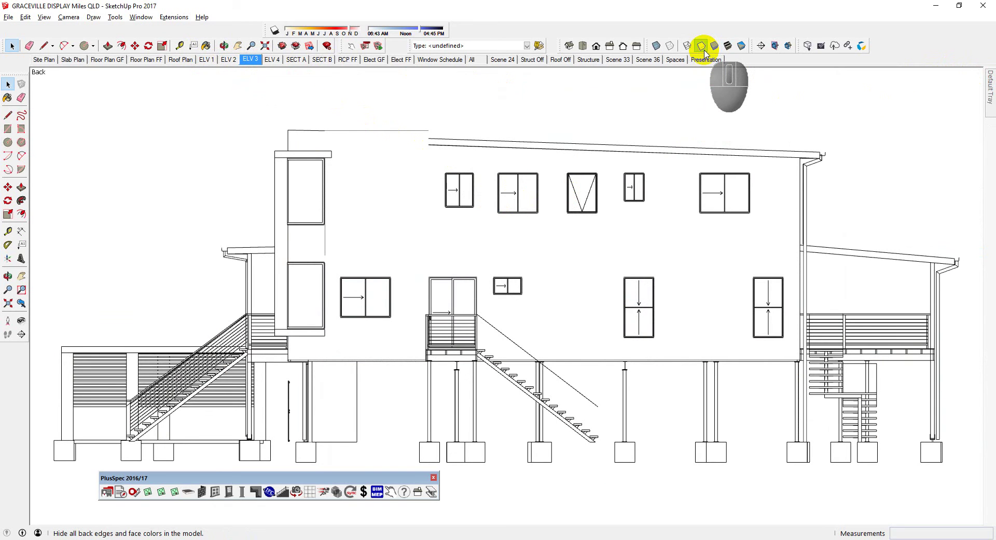
pyautogui.click(727, 46)
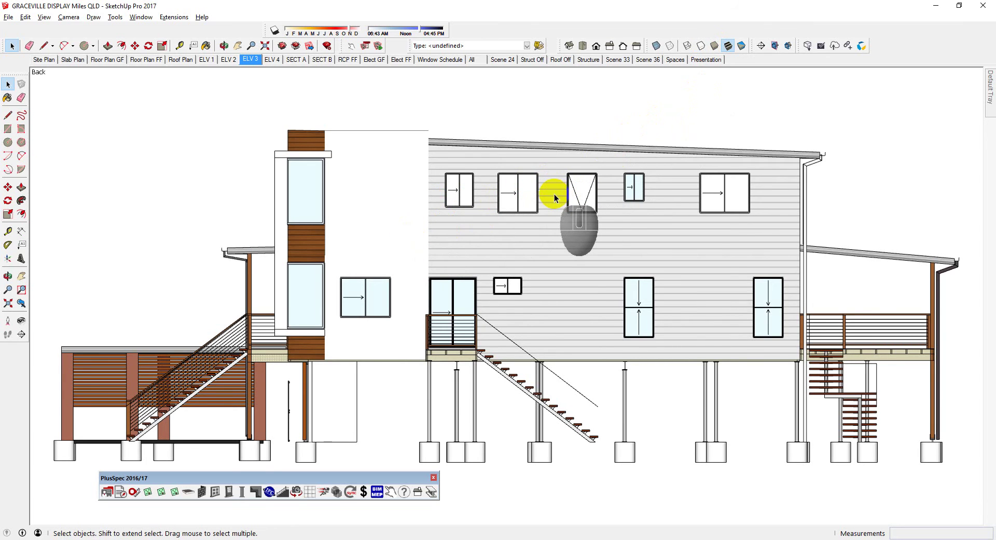
# Save a copy of the model, replacing "GRACEVILLE DISPLAY" in the file name with the customer's first name.
pyautogui.click(9, 18)
pyautogui.click(31, 67)
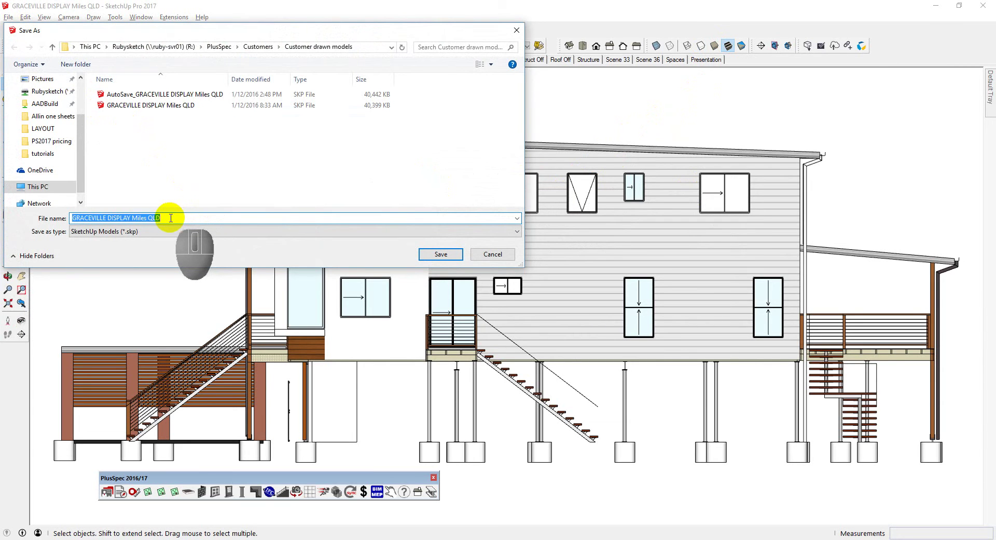
pyautogui.moveTo(132, 218); pyautogui.dragTo(73, 217)
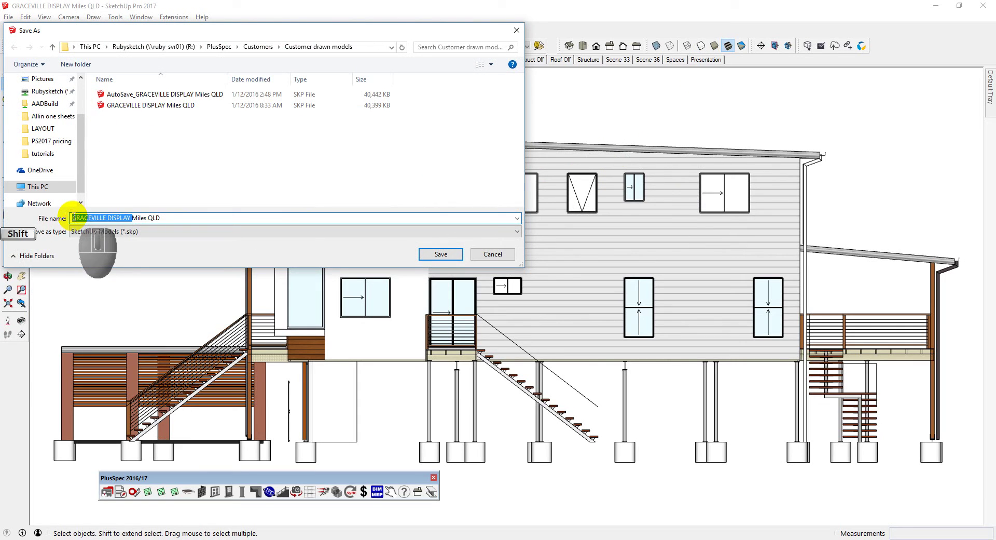
pyautogui.write('Andrew')
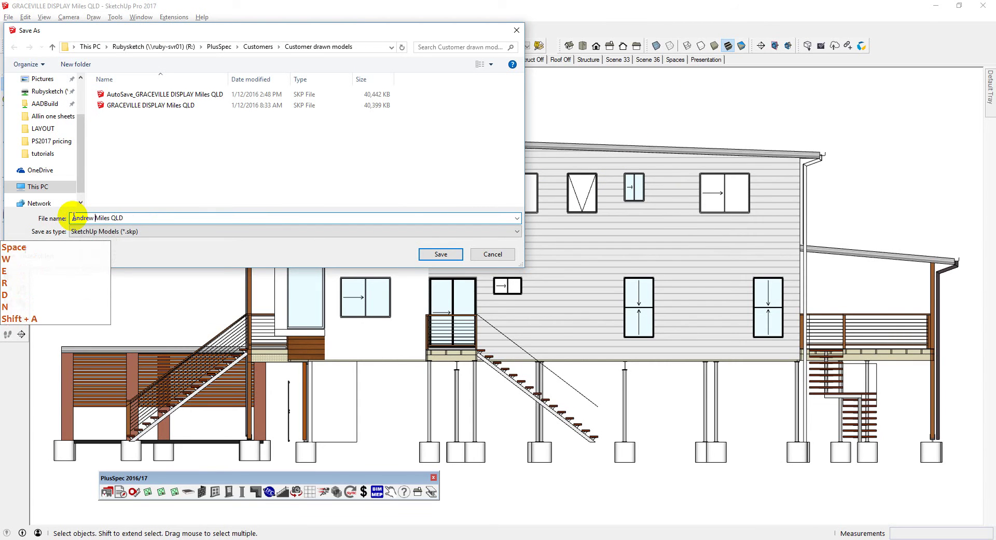
pyautogui.click(431, 253)
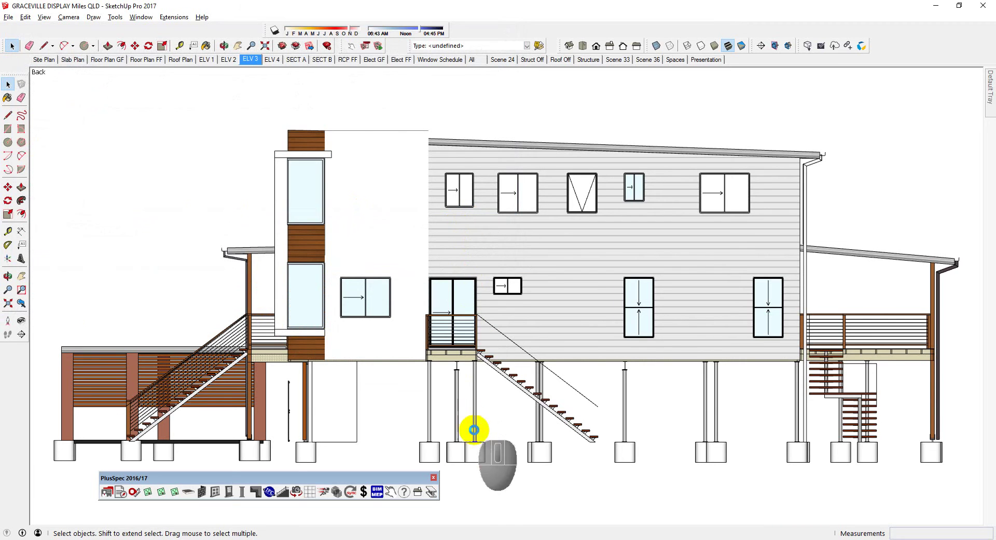
# Switch to the For Approval Rev E PDF in Adobe Acrobat Reader and view the whole first floor plan sheet.
pyautogui.moveTo(500, 535)
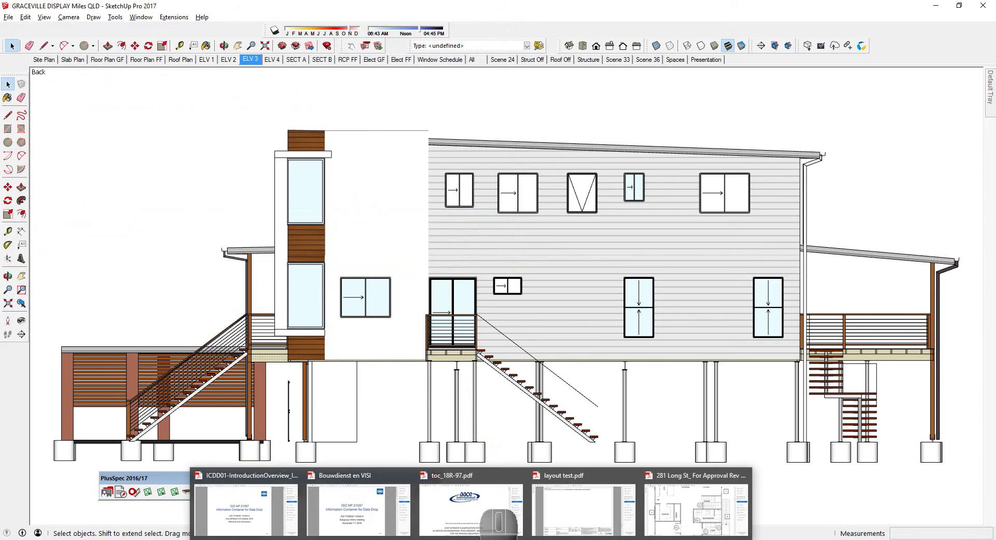
pyautogui.click(698, 519)
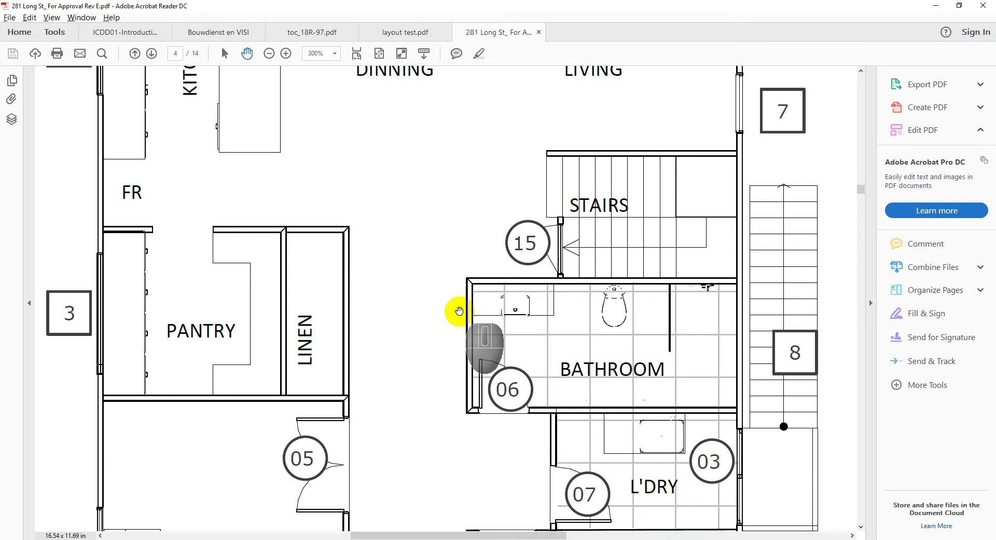
pyautogui.keyDown('ctrl'); pyautogui.scroll(-5, 459, 311); pyautogui.keyUp('ctrl')
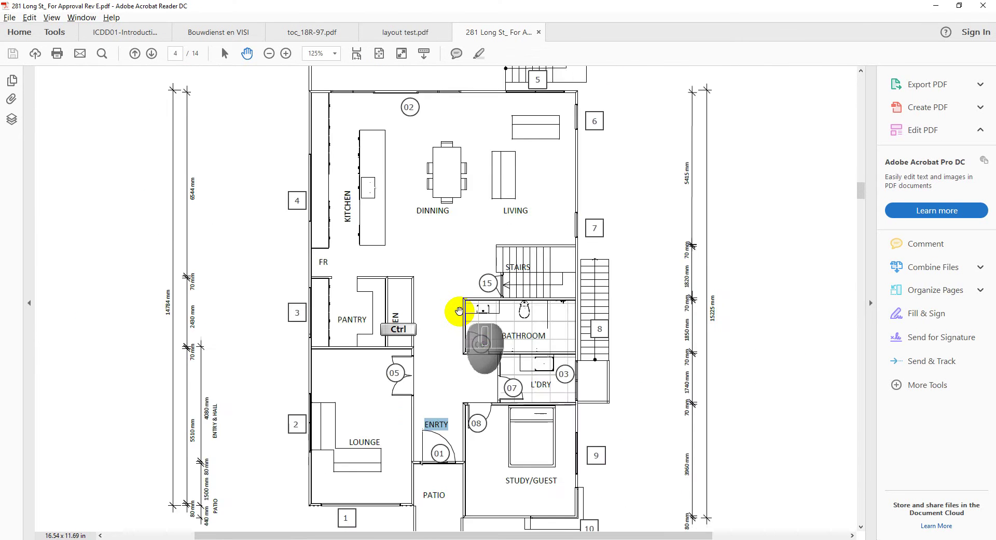
pyautogui.keyDown('ctrl'); pyautogui.scroll(-1, 460, 310); pyautogui.keyUp('ctrl')
pyautogui.scroll(-2, 459, 310)
pyautogui.scroll(2, 459, 310)
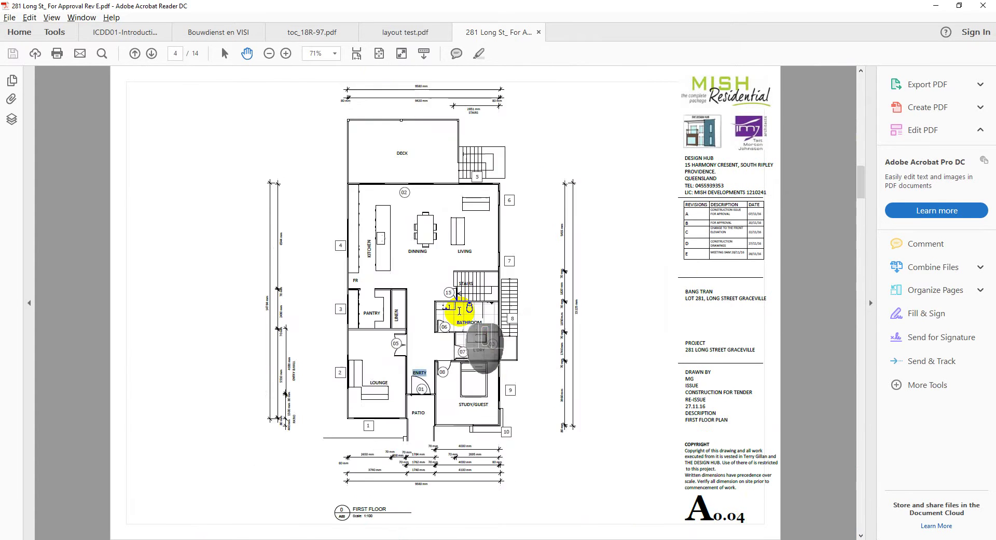
# Review the drawing set's sheets from the general notes through the elevations and sections to the electrical plan, and return to the SketchUp model.
pyautogui.scroll(3, 459, 311)
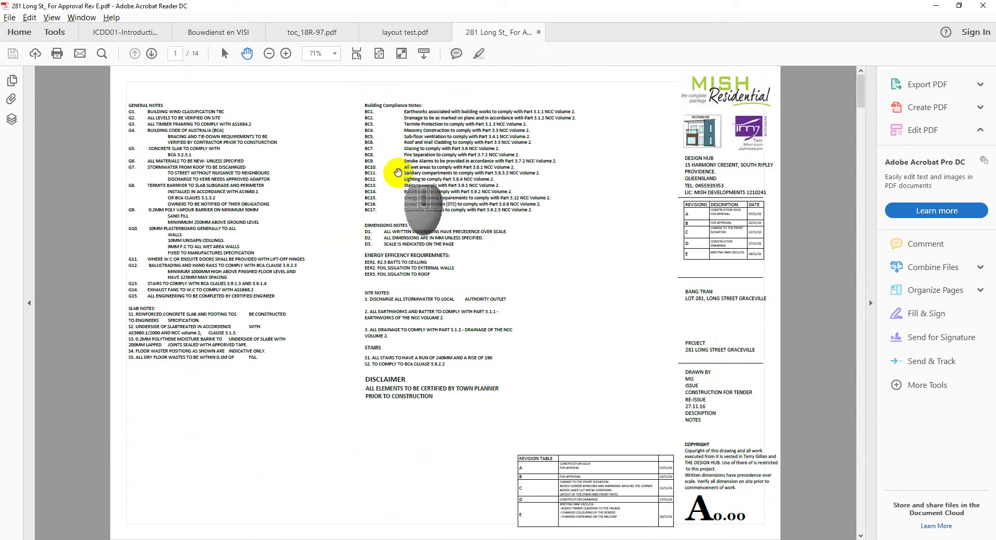
pyautogui.scroll(-1, 431, 220)
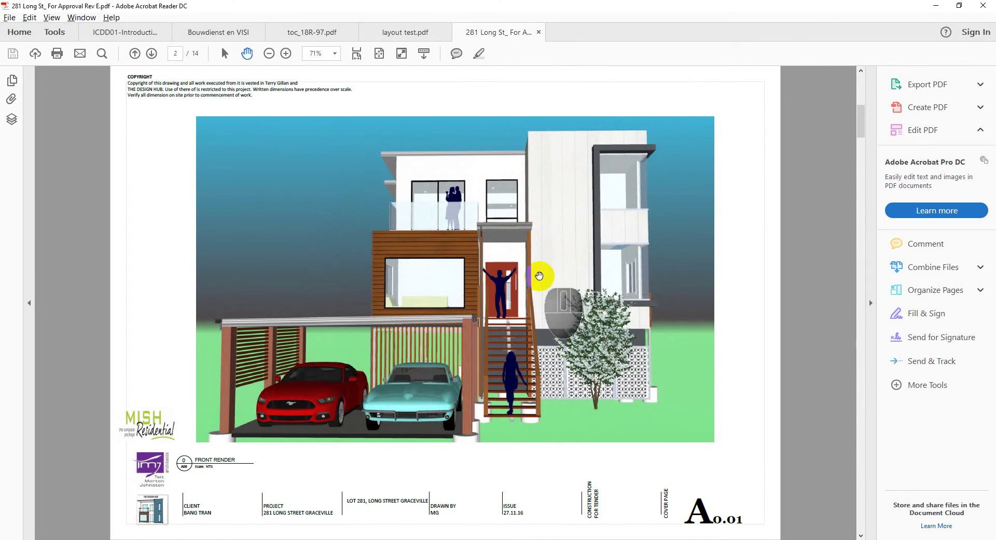
pyautogui.scroll(-1, 507, 265)
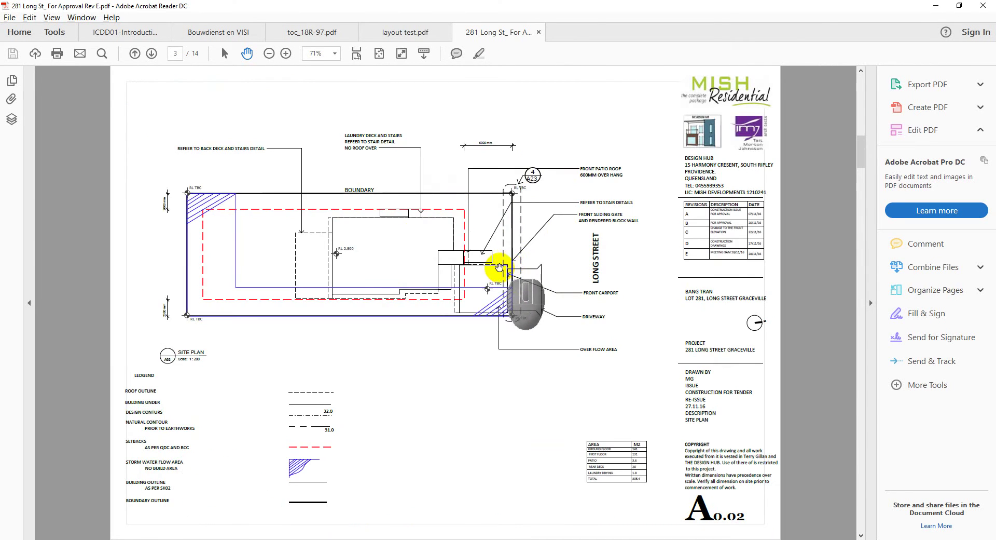
pyautogui.scroll(-1, 503, 266)
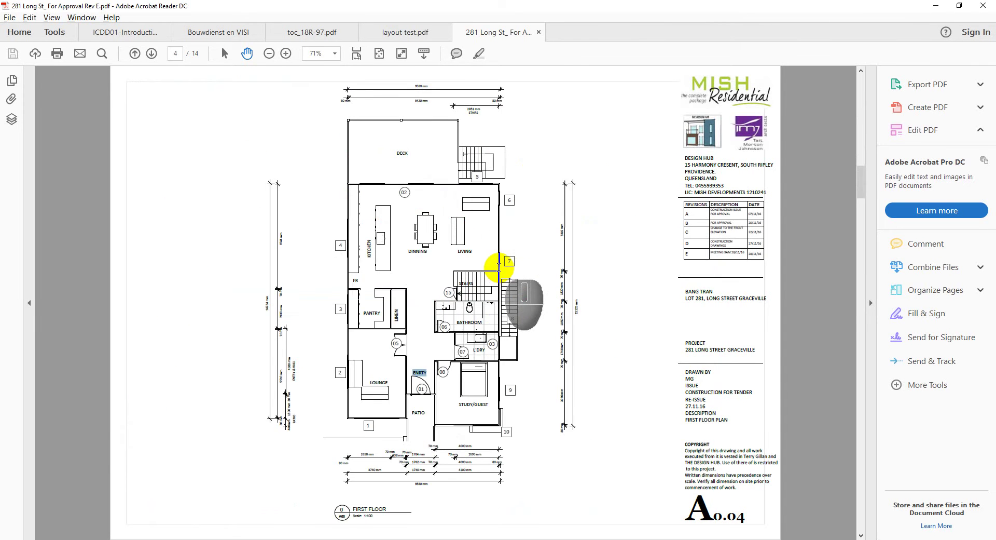
pyautogui.scroll(-1, 499, 267)
pyautogui.scroll(-1, 499, 266)
pyautogui.scroll(-1, 498, 267)
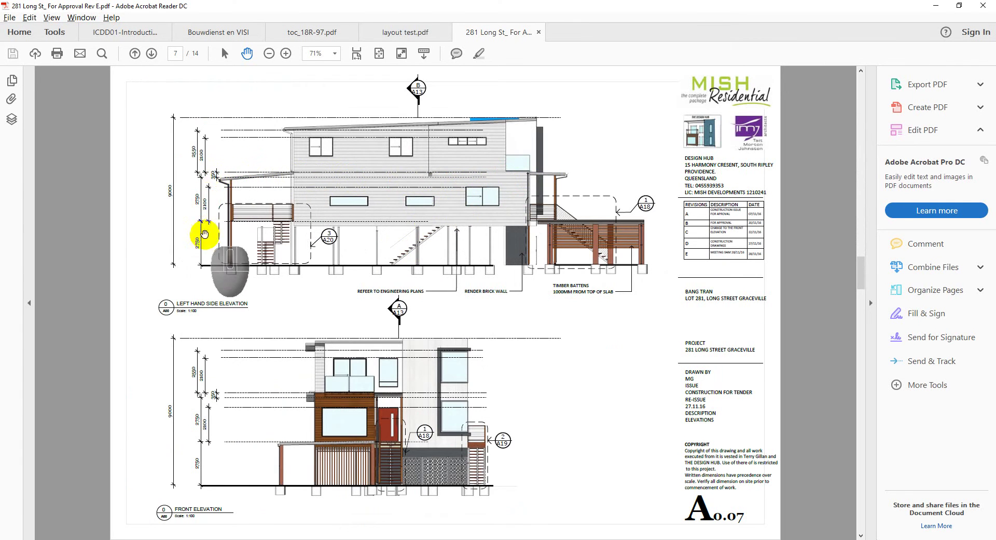
pyautogui.scroll(-1, 400, 200)
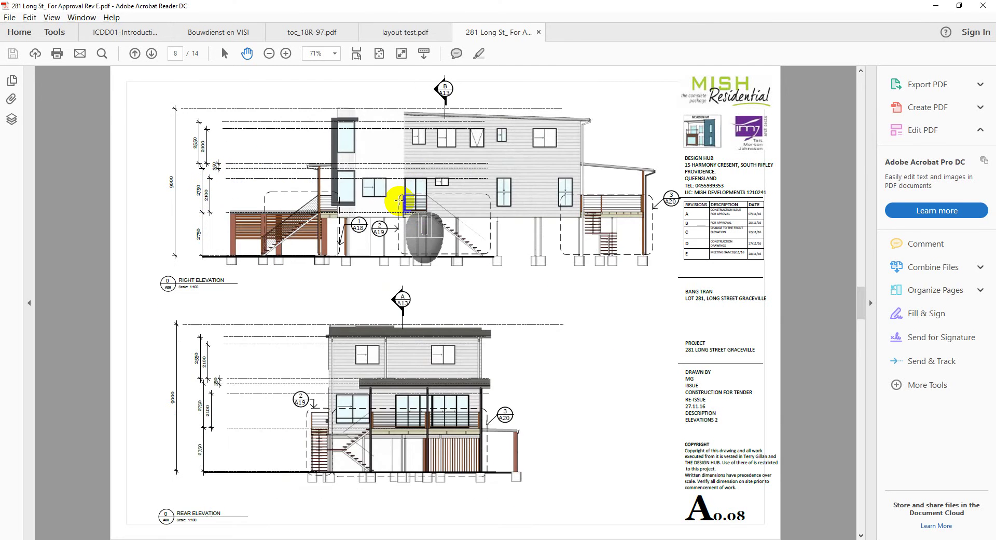
pyautogui.scroll(-3, 399, 200)
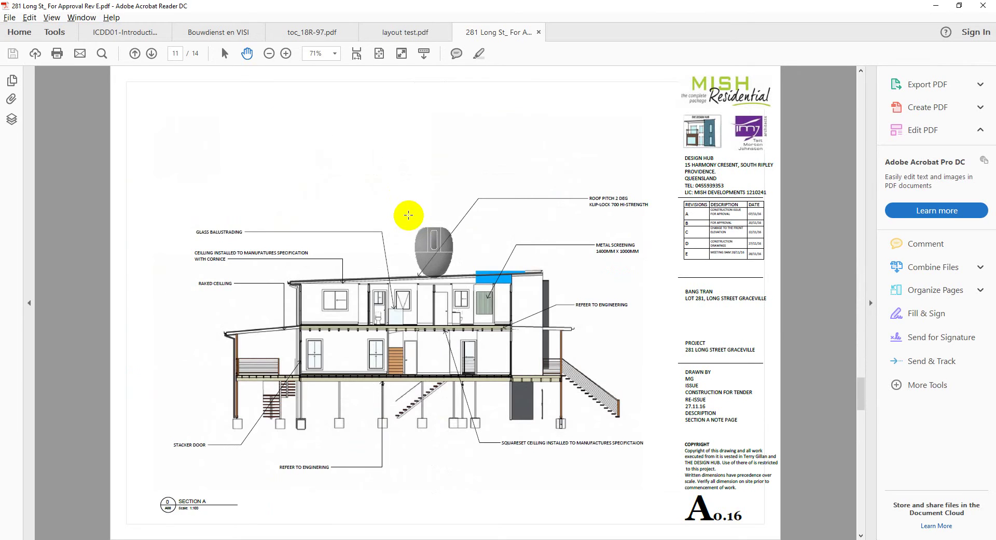
pyautogui.scroll(-1, 407, 213)
pyautogui.scroll(-2, 408, 215)
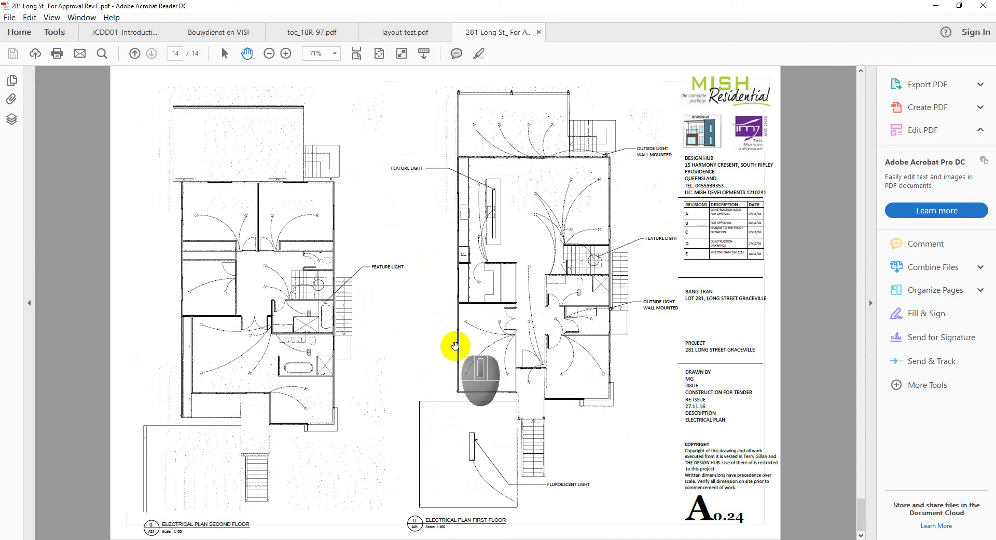
pyautogui.moveTo(446, 535)
pyautogui.click(423, 514)
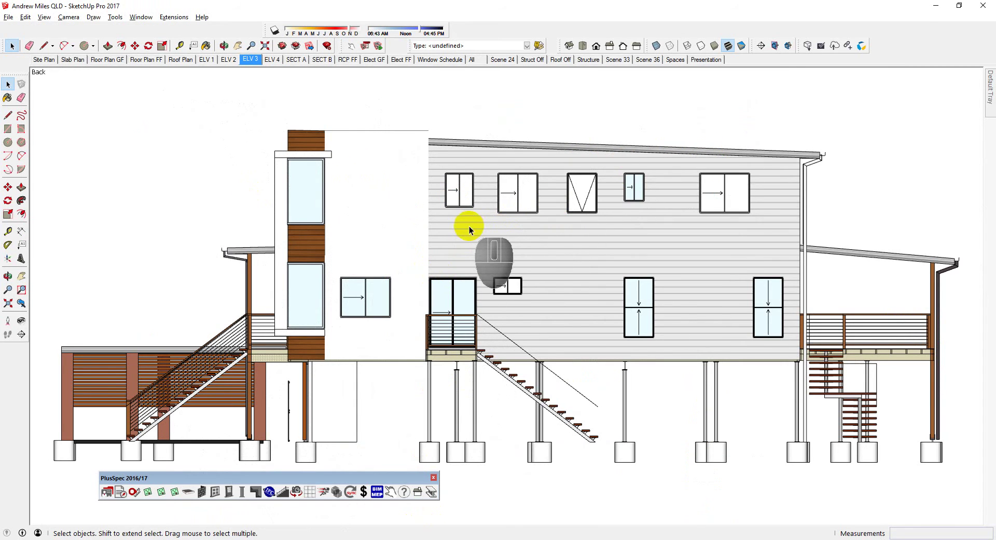
# Show the Roof Off scene with the first floor rooms seen from above.
pyautogui.moveTo(466, 224); pyautogui.dragTo(528, 283, button='middle')
pyautogui.click(561, 58)
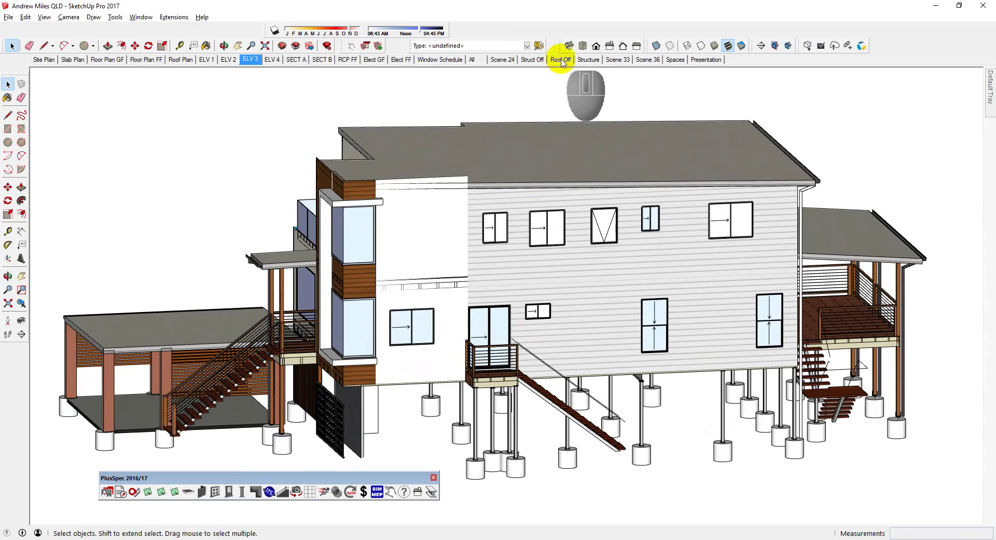
pyautogui.moveTo(585, 192); pyautogui.dragTo(393, 282, button='middle')
pyautogui.scroll(5, 509, 194)
pyautogui.scroll(-3, 489, 199)
pyautogui.scroll(-5, 394, 283)
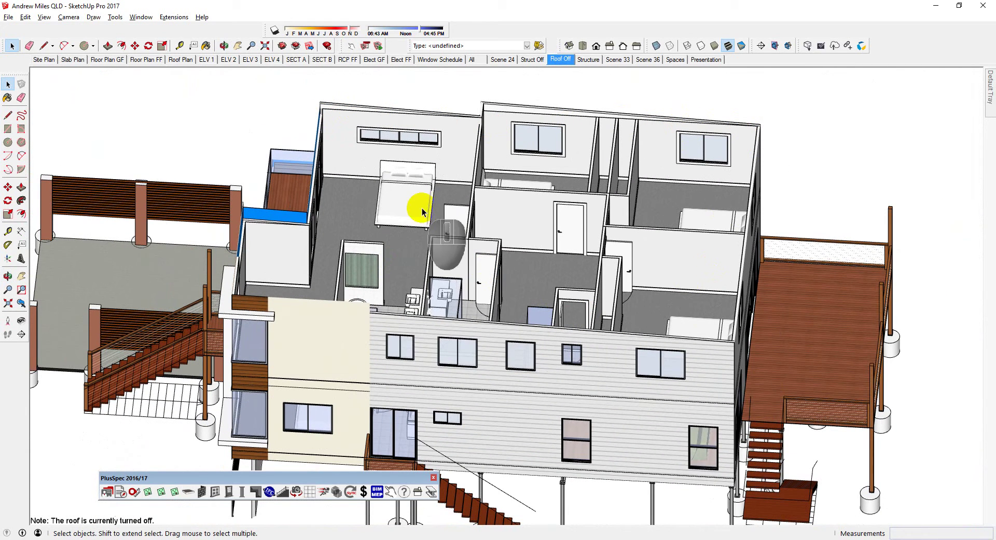
pyautogui.moveTo(445, 215); pyautogui.dragTo(385, 290, button='middle')
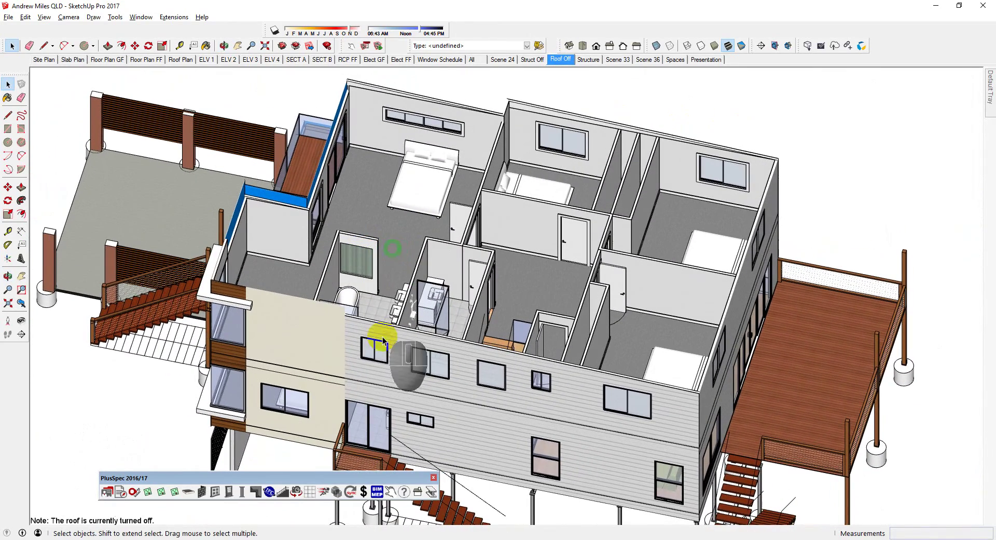
# Draw a PlusSpec grid with a 5000 mm grid size, about 19 m by 8.5 m, from the first floor's wall corner out over the carport.
pyautogui.click(310, 491)
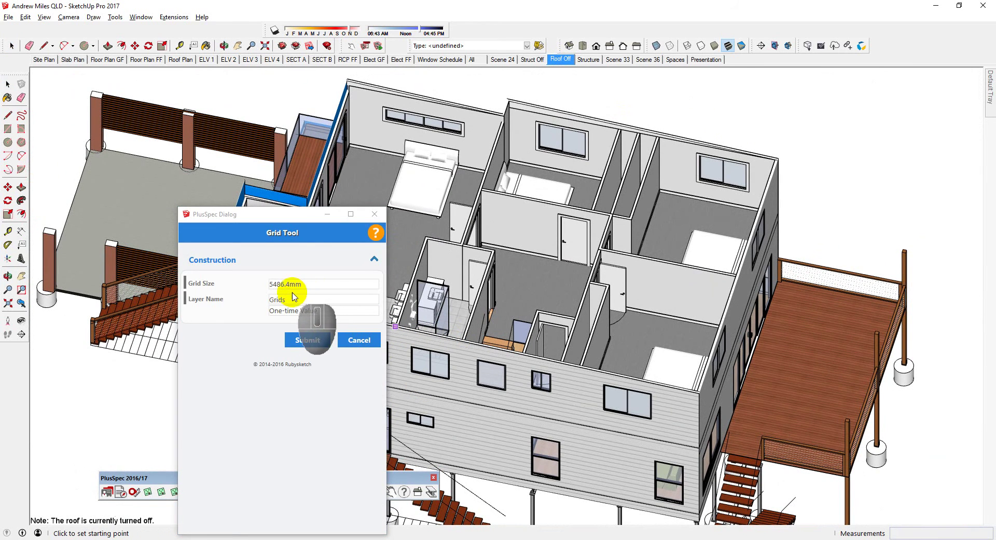
pyautogui.moveTo(309, 285); pyautogui.dragTo(270, 287)
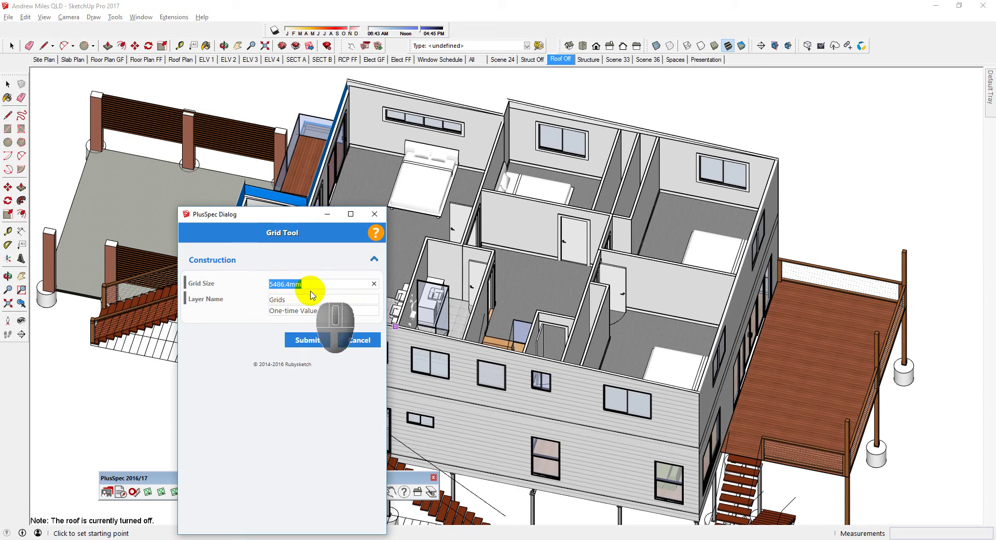
pyautogui.write('5000')
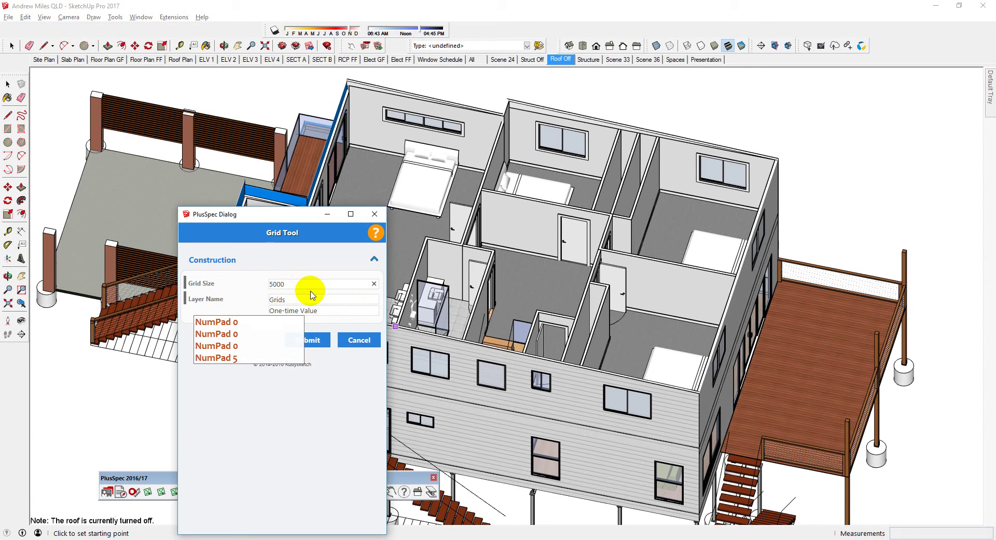
pyautogui.click(310, 339)
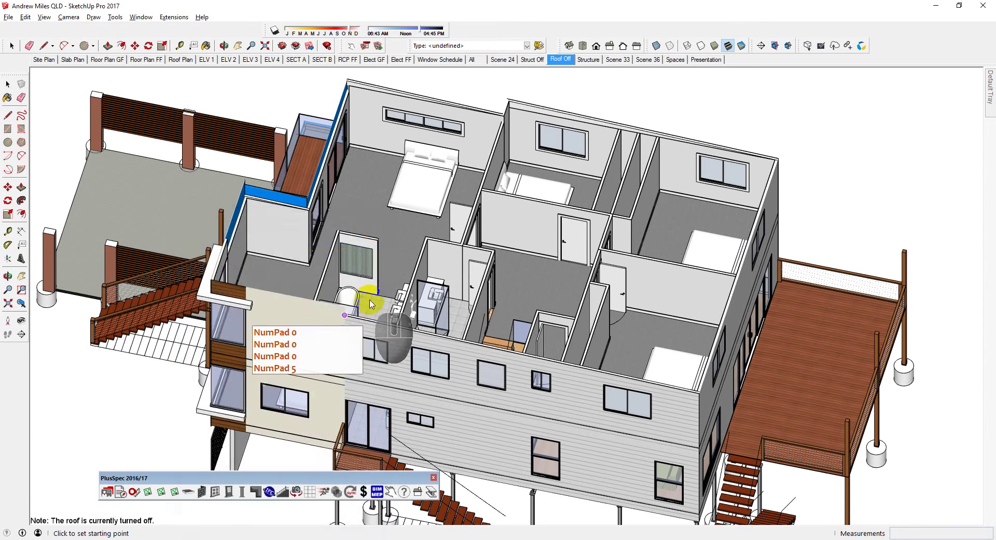
pyautogui.scroll(4, 381, 155)
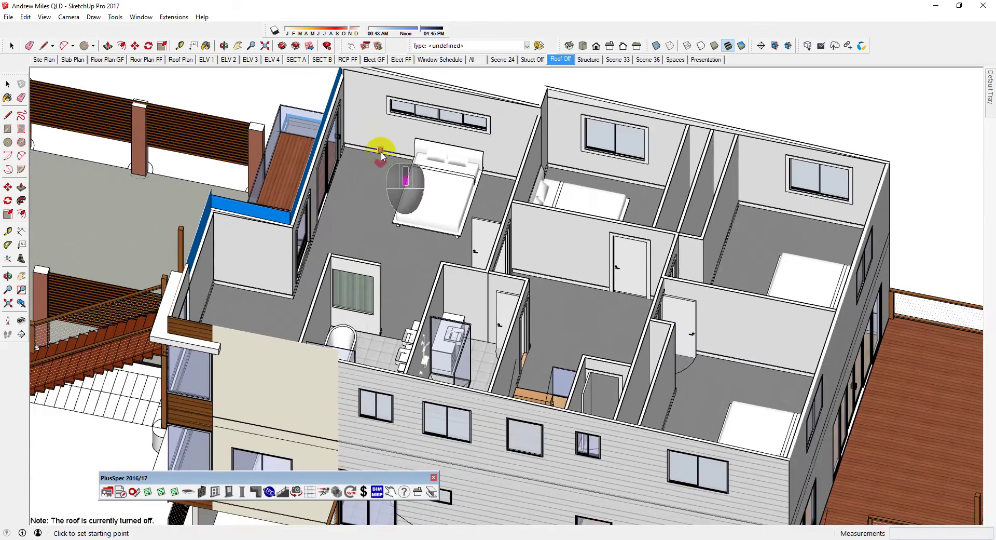
pyautogui.scroll(-1, 380, 155)
pyautogui.scroll(6, 823, 160)
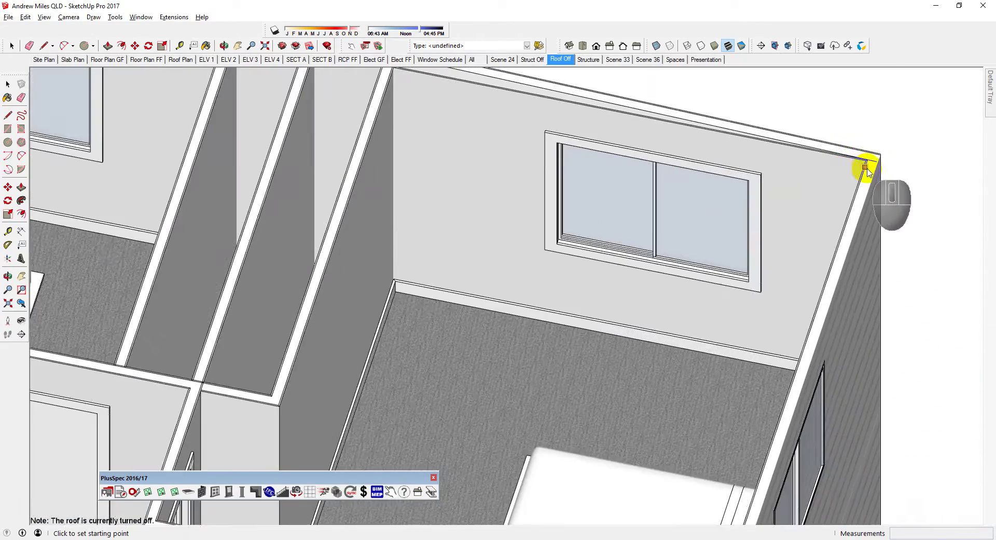
pyautogui.scroll(2, 866, 171)
pyautogui.scroll(-8, 881, 161)
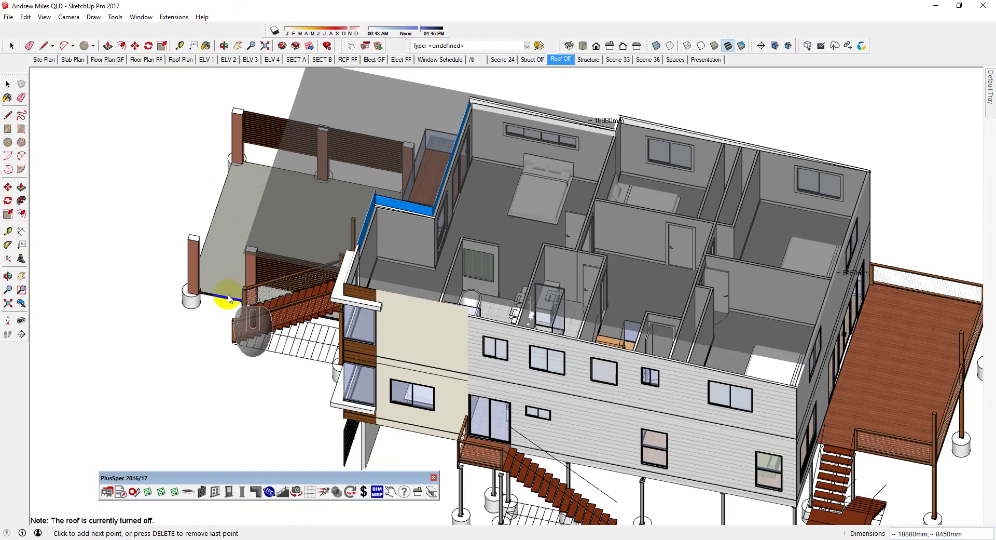
pyautogui.click(220, 310)
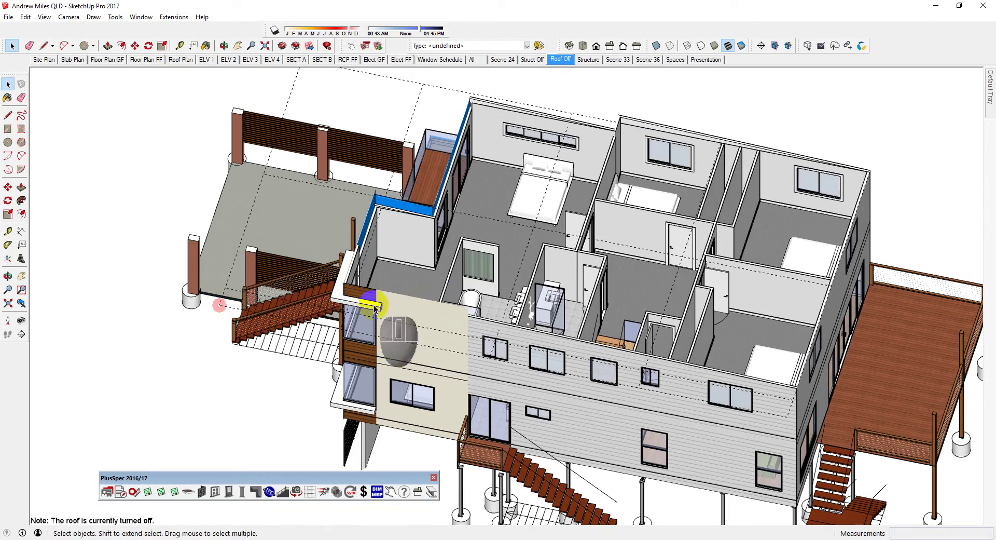
# Select the new first floor grid and move it about 650 mm so a grid line meets the interior wall.
pyautogui.moveTo(512, 285); pyautogui.dragTo(394, 251, button='middle')
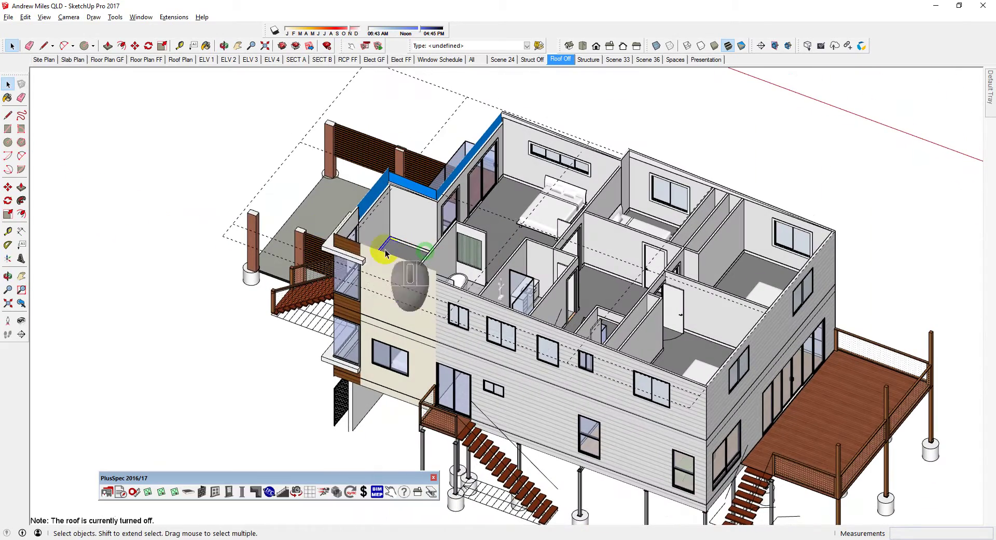
pyautogui.click(275, 173)
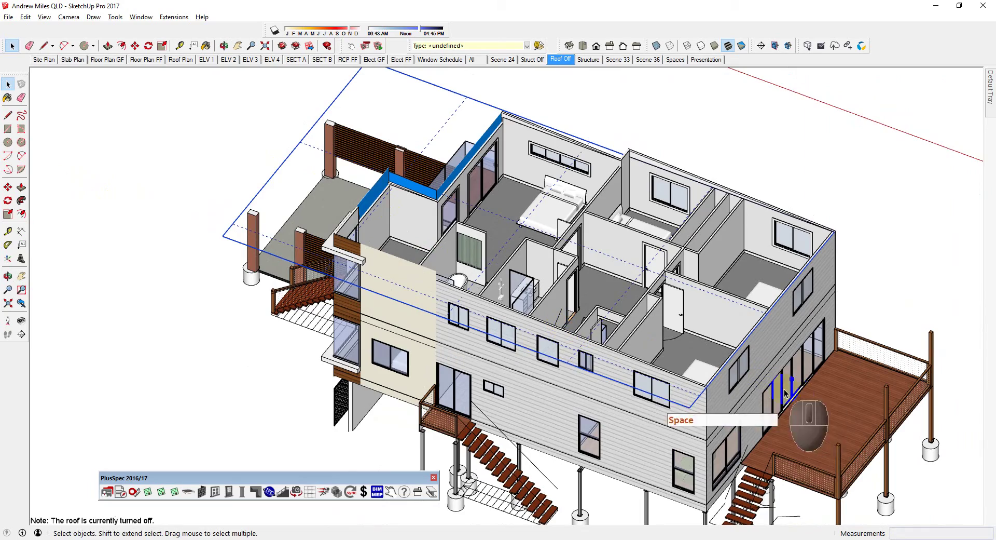
pyautogui.scroll(3, 591, 338)
pyautogui.scroll(3, 758, 235)
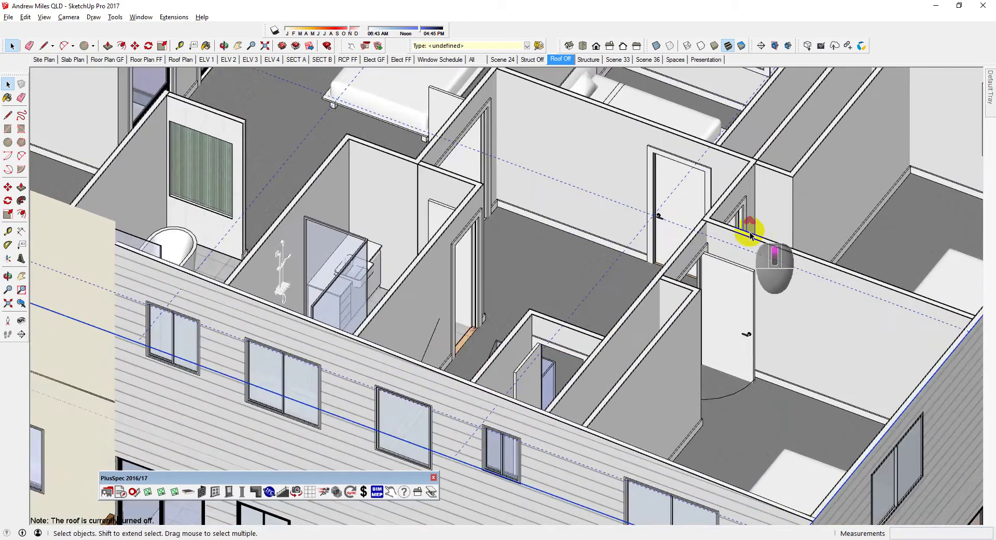
pyautogui.scroll(2, 759, 234)
pyautogui.press('m')
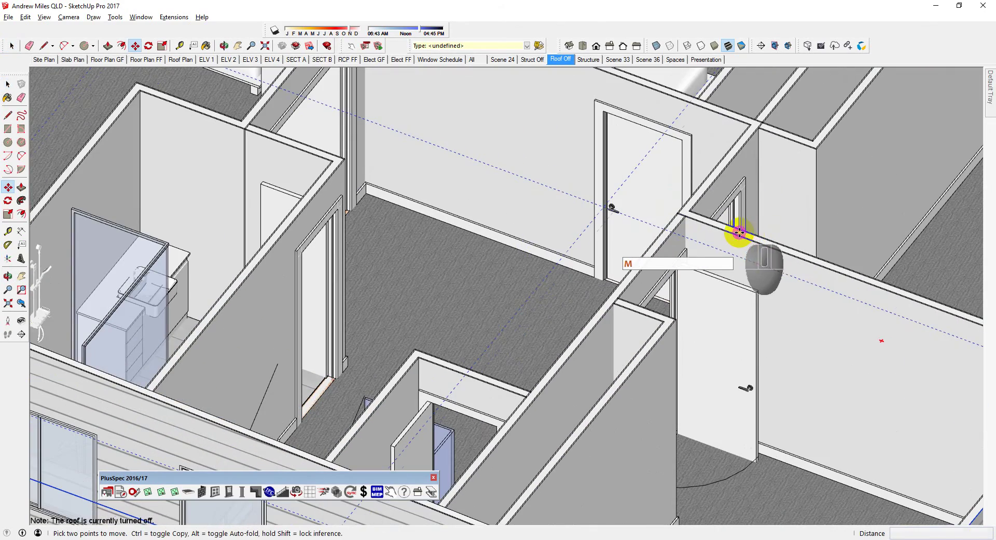
pyautogui.click(739, 232)
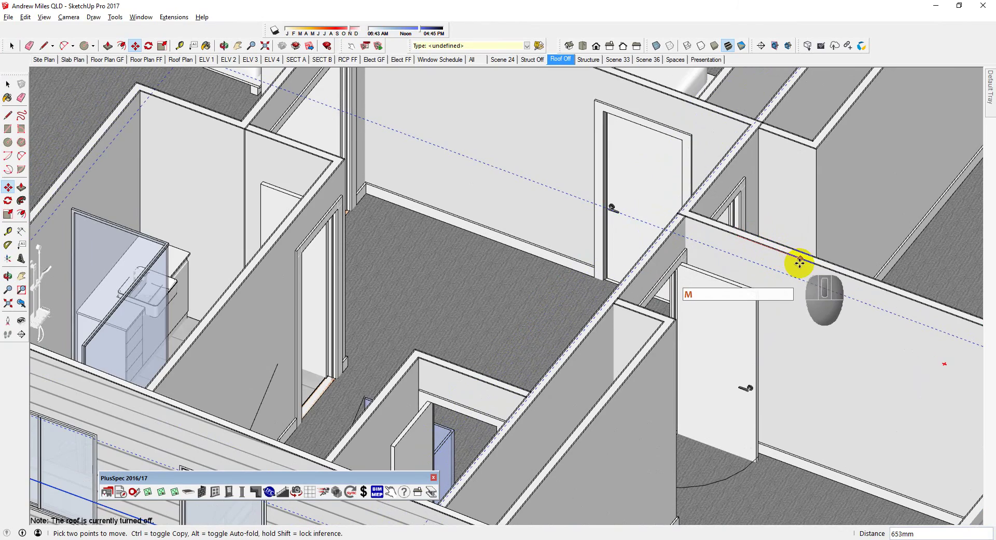
pyautogui.scroll(-10, 574, 258)
# Move the grid about 560 mm further, keeping a cross line along the interior wall, and deselect it.
pyautogui.moveTo(574, 251); pyautogui.dragTo(269, 246, button='middle')
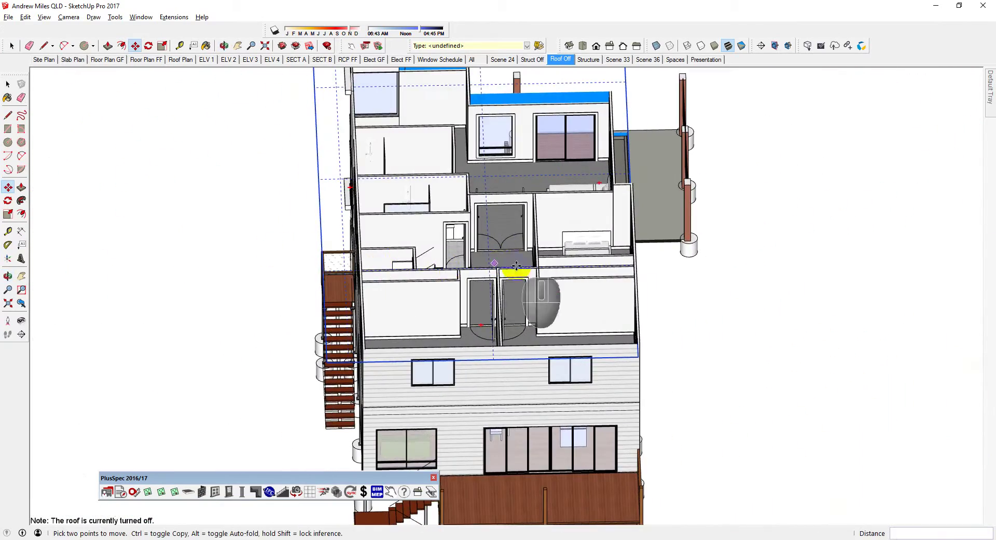
pyautogui.scroll(3, 591, 277)
pyautogui.scroll(5, 591, 276)
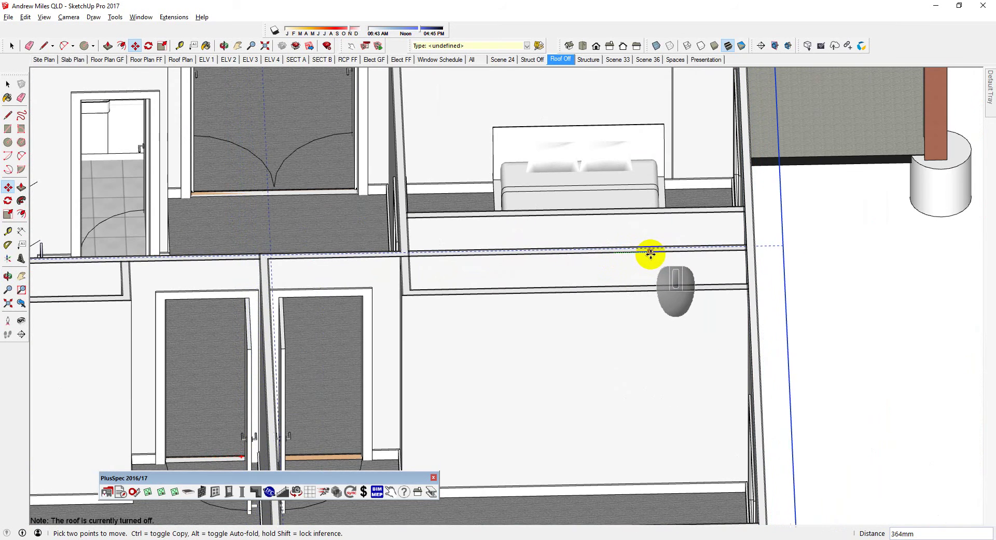
pyautogui.scroll(-3, 651, 253)
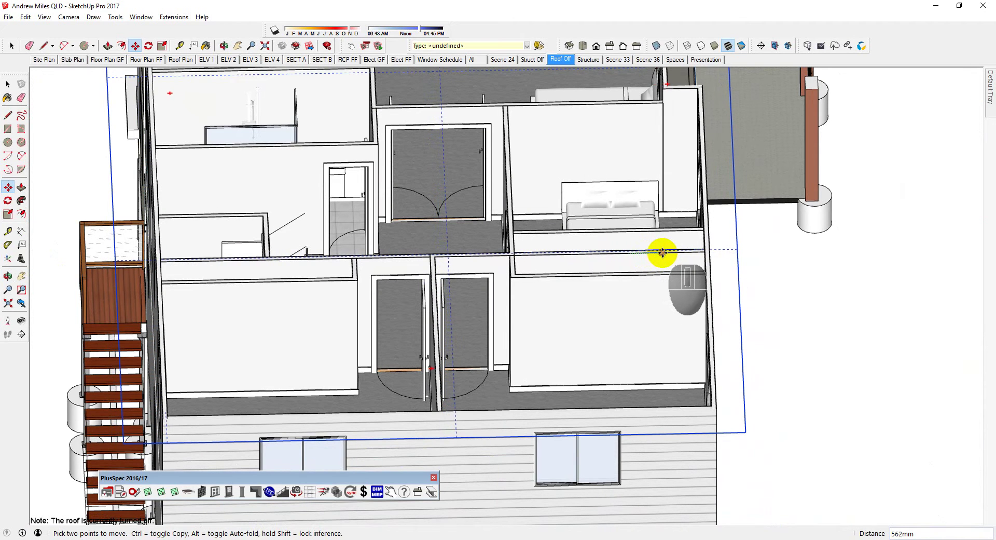
pyautogui.click(663, 252)
pyautogui.press('space')
pyautogui.scroll(-2, 790, 268)
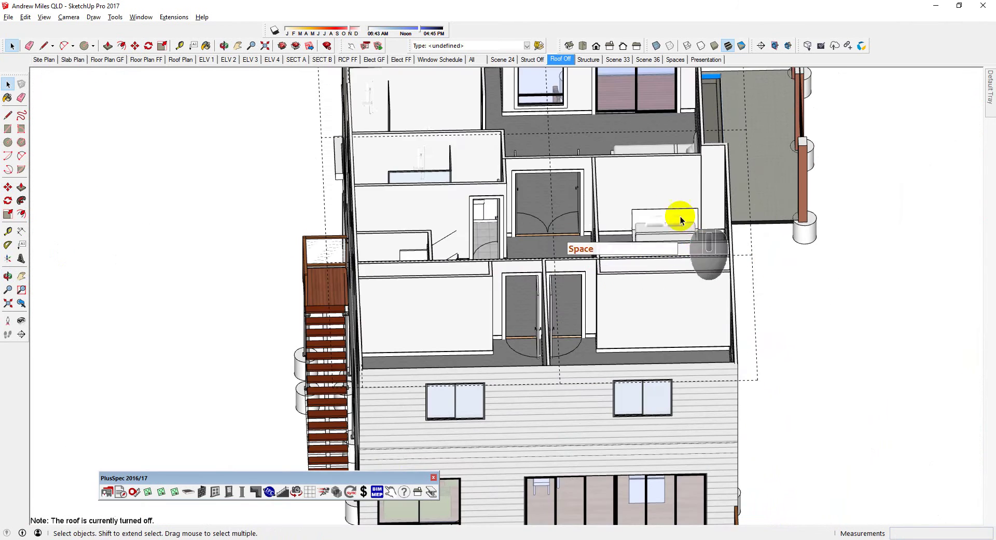
# In the Structure scene, draw a 5000 mm PlusSpec grid, about 16.6 m by 10.9 m, from the upper floor framing's outer corner.
pyautogui.click(588, 60)
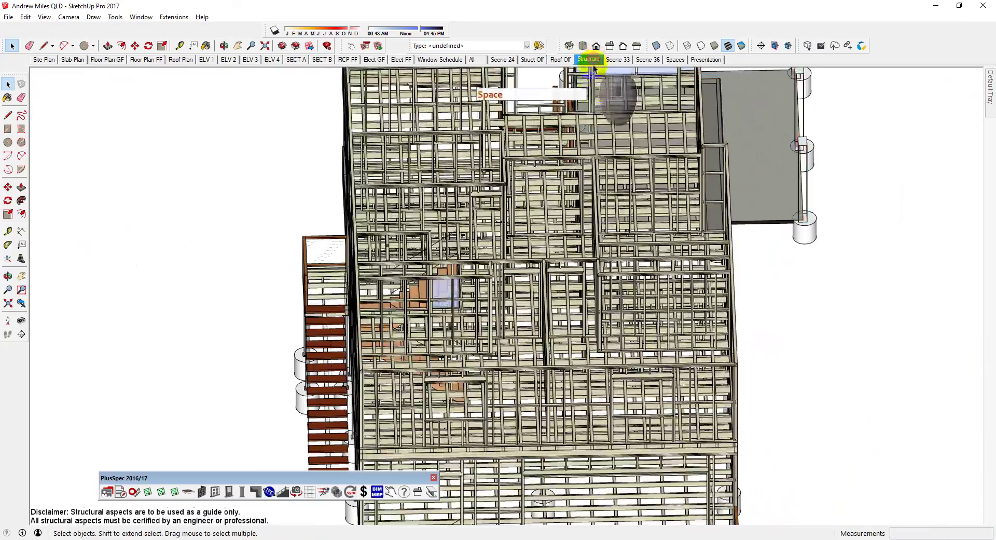
pyautogui.moveTo(562, 175); pyautogui.dragTo(631, 146, button='middle')
pyautogui.moveTo(749, 114); pyautogui.dragTo(825, 117)
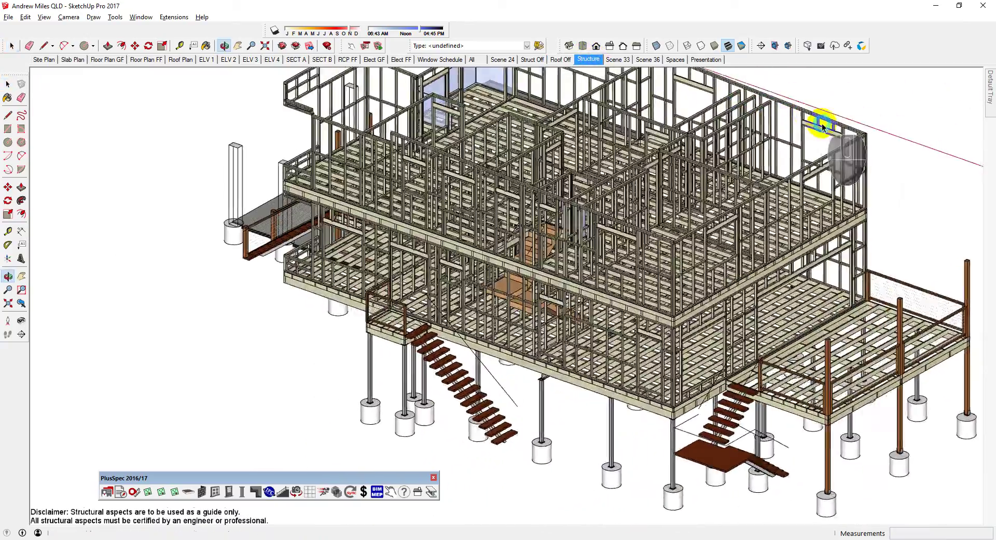
pyautogui.press('space')
pyautogui.scroll(3, 441, 192)
pyautogui.scroll(4, 243, 197)
pyautogui.scroll(5, 239, 195)
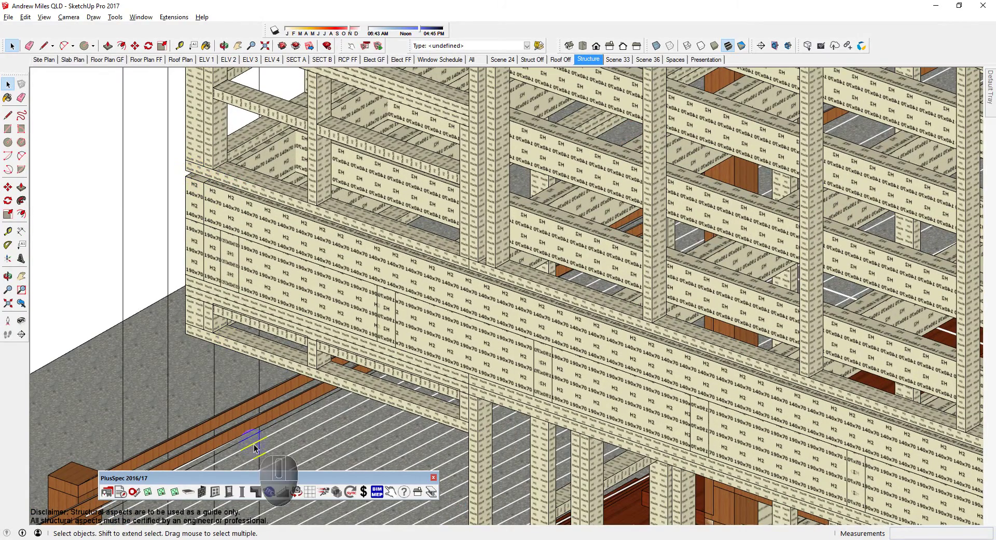
pyautogui.click(309, 491)
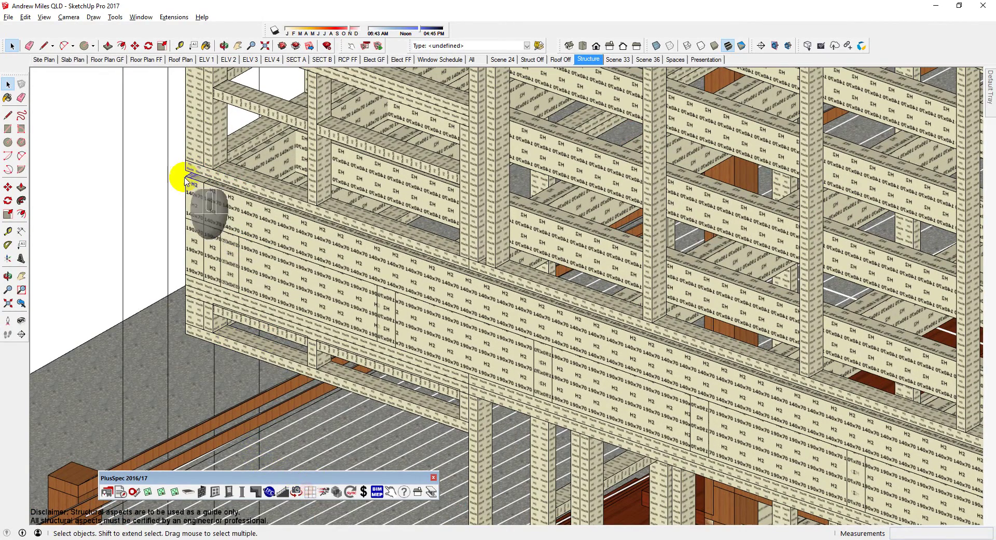
pyautogui.click(186, 171)
pyautogui.scroll(-5, 472, 208)
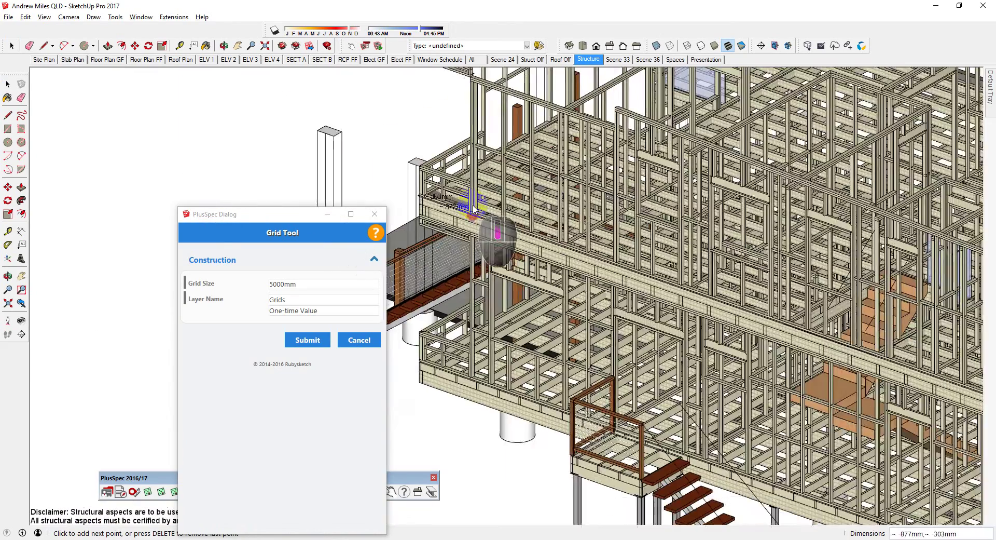
pyautogui.scroll(-5, 473, 208)
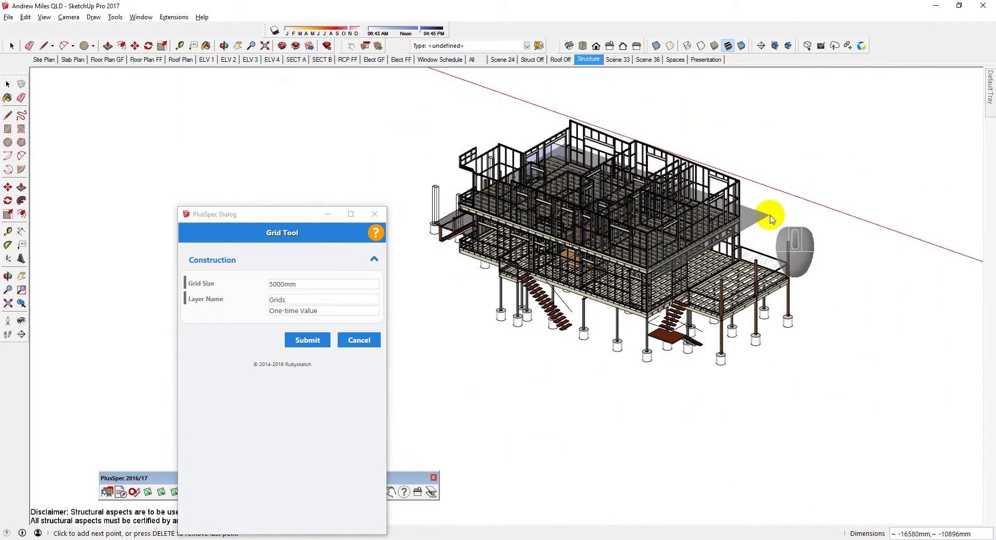
pyautogui.click(770, 218)
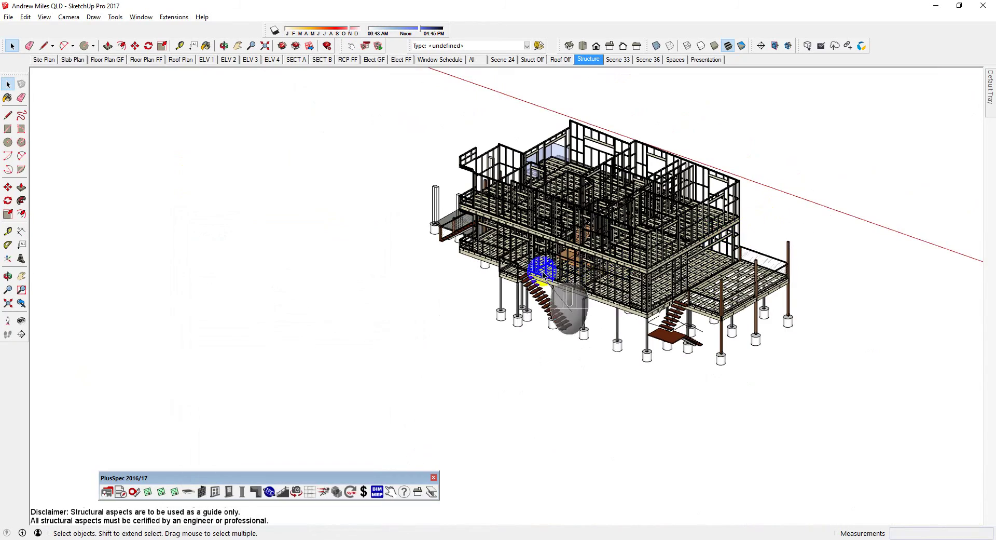
# Examine the wall and floor framing around the outer corner of the upper floor.
pyautogui.scroll(10, 479, 251)
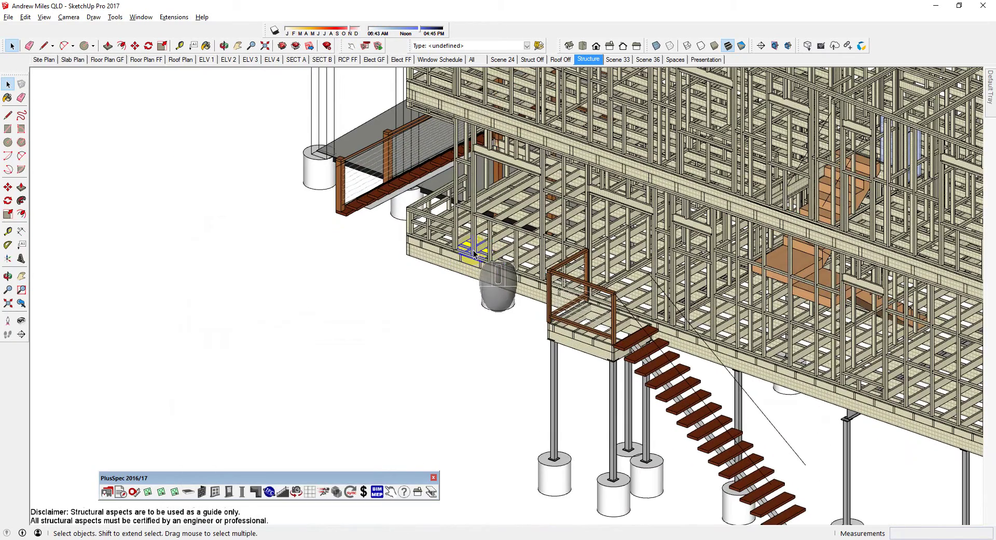
pyautogui.moveTo(461, 197); pyautogui.dragTo(643, 340, button='middle')
pyautogui.scroll(3, 603, 283)
pyautogui.scroll(8, 574, 269)
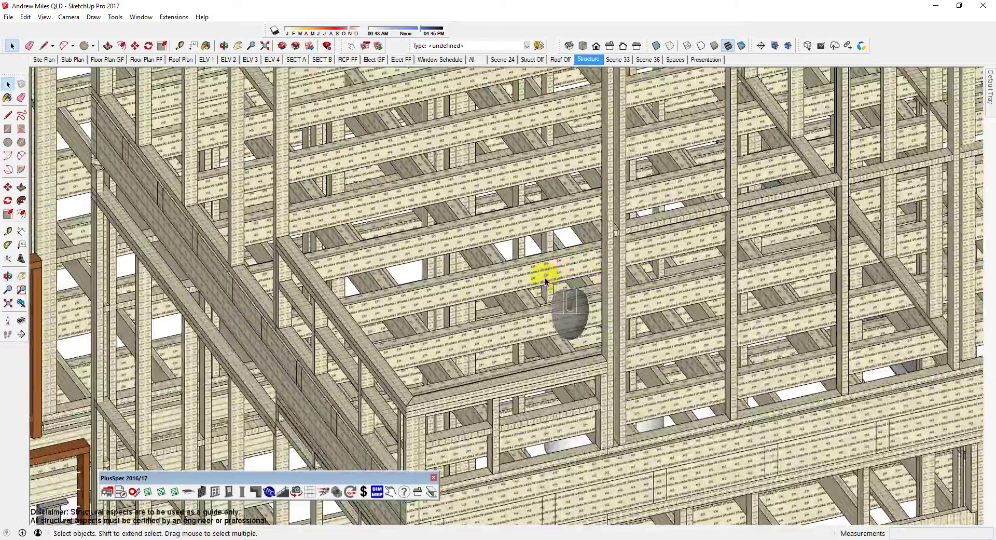
pyautogui.scroll(-2, 542, 262)
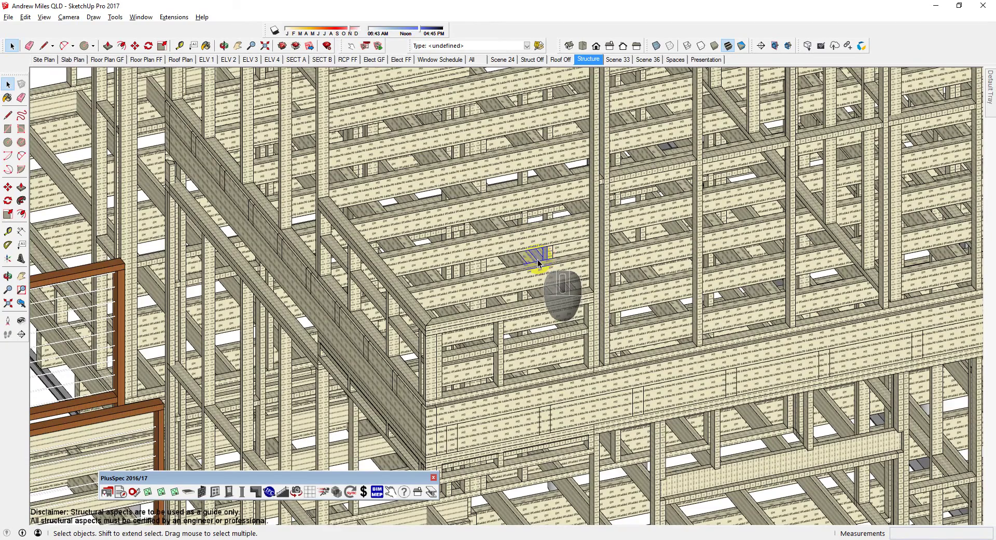
pyautogui.scroll(-2, 538, 262)
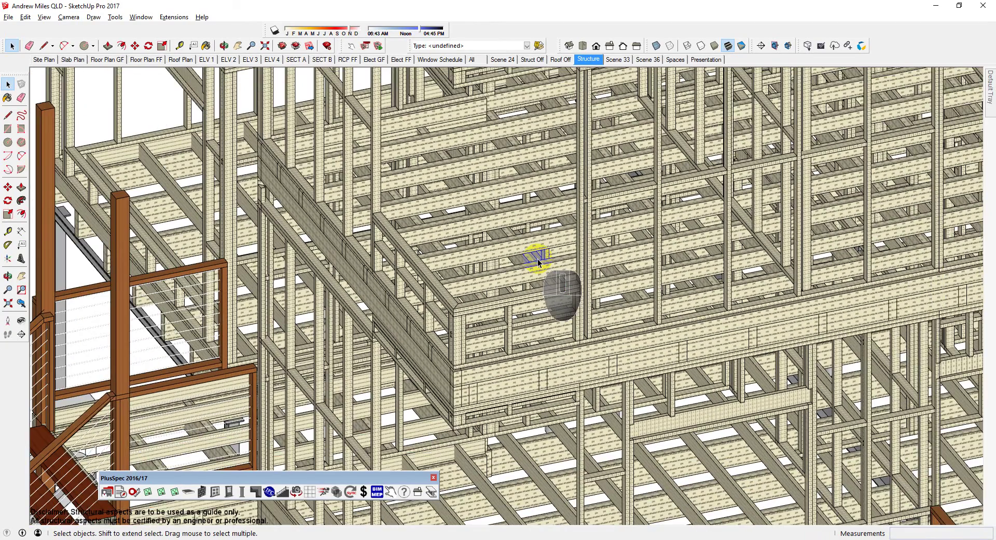
pyautogui.scroll(-3, 528, 263)
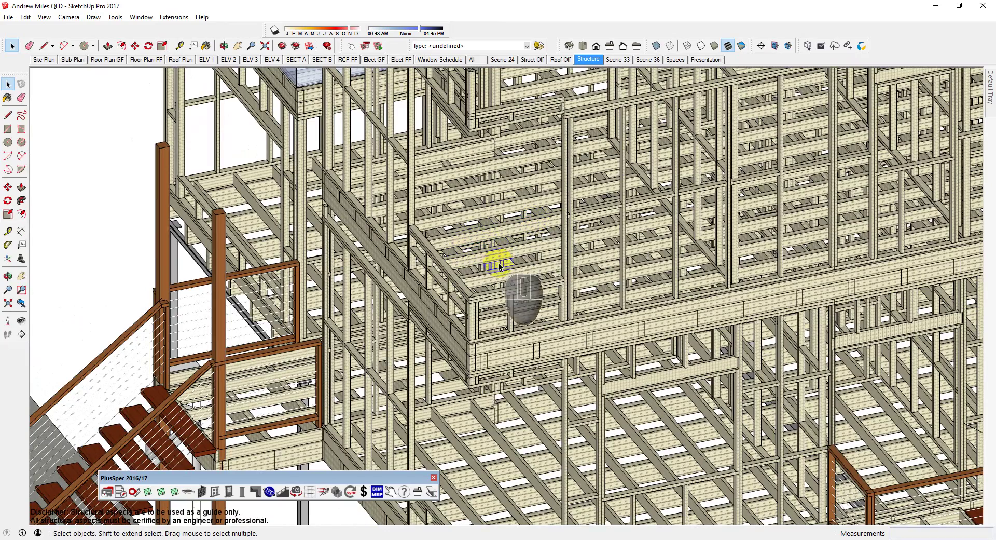
pyautogui.scroll(-2, 516, 315)
pyautogui.scroll(5, 501, 333)
pyautogui.scroll(3, 498, 344)
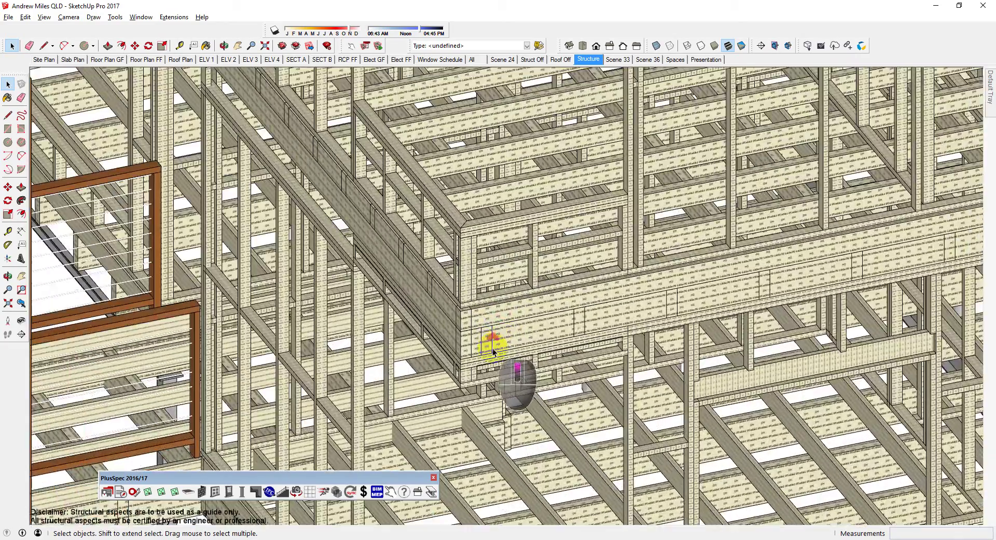
pyautogui.scroll(-1, 490, 348)
pyautogui.scroll(5, 478, 353)
pyautogui.scroll(3, 466, 367)
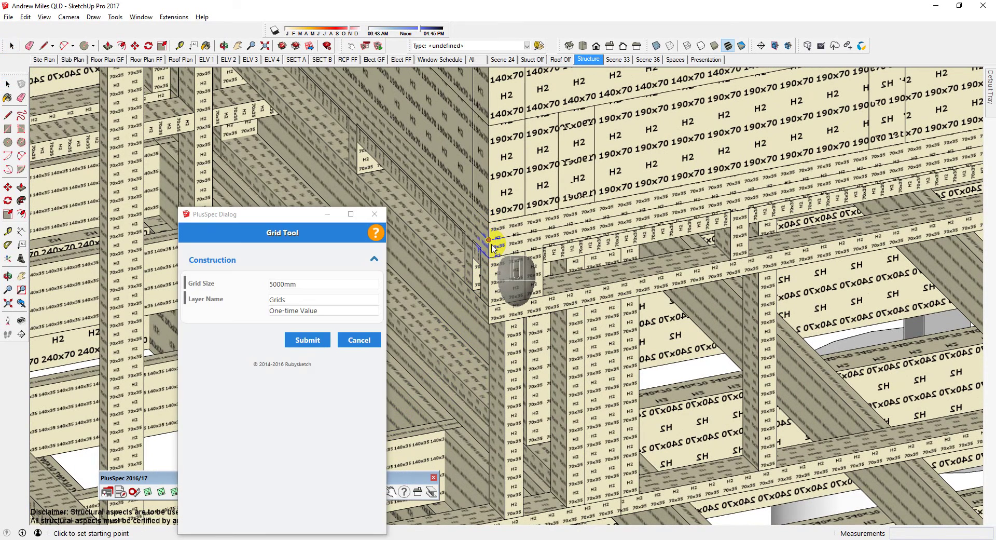
pyautogui.scroll(-6, 503, 229)
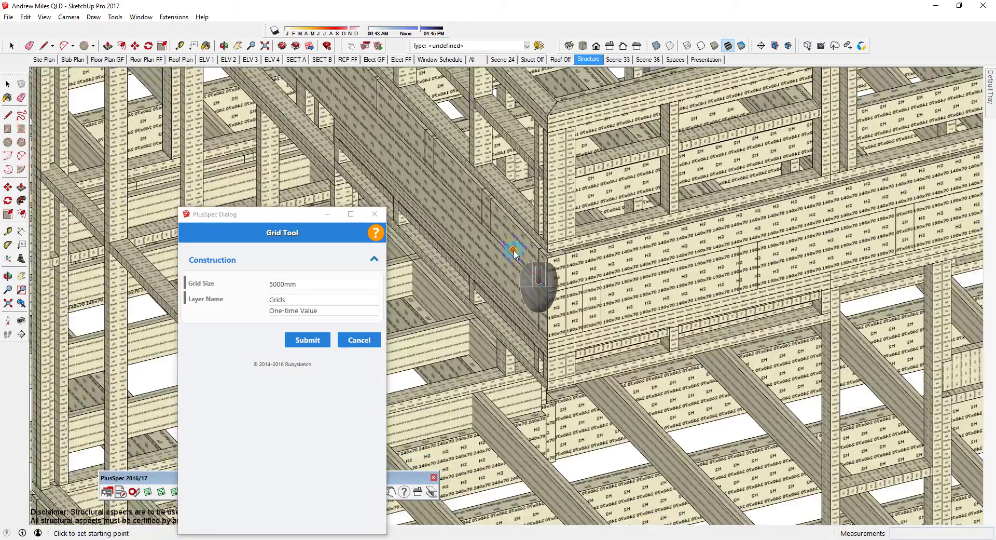
pyautogui.scroll(-5, 521, 254)
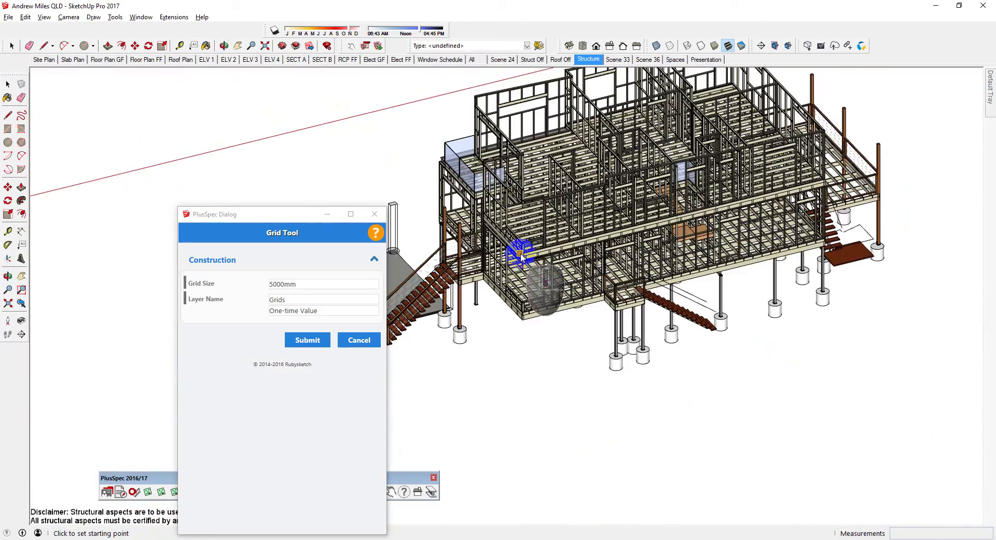
# Switch to the All scene, dismiss the grid settings, and examine the dashed grid lines around the house corner beside the deck roof.
pyautogui.click(476, 62)
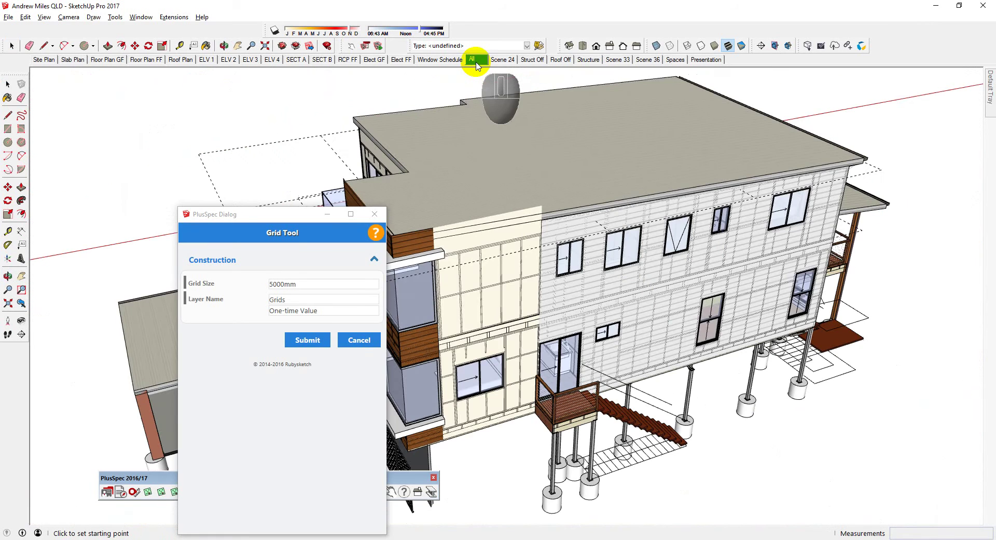
pyautogui.click(374, 214)
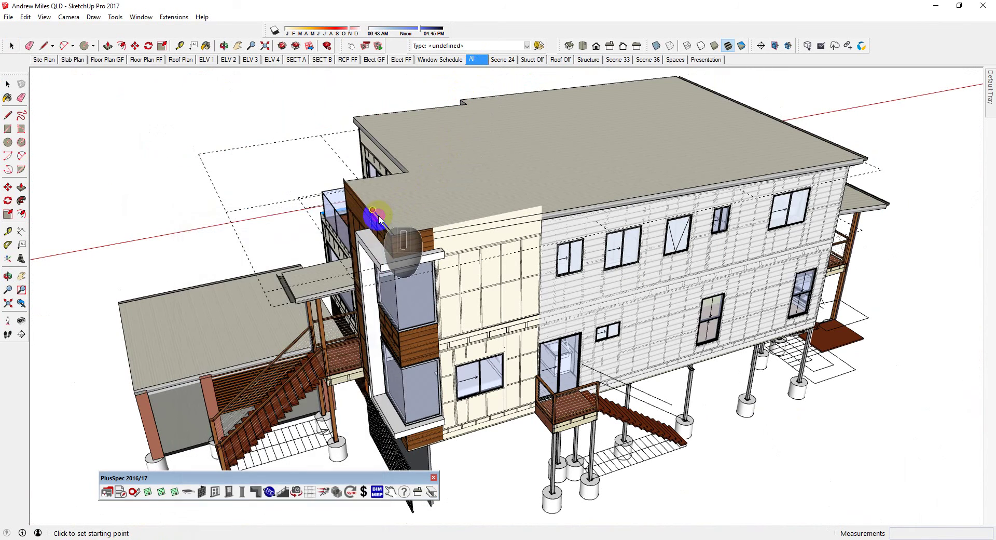
pyautogui.moveTo(422, 332); pyautogui.dragTo(153, 239, button='middle')
pyautogui.scroll(5, 789, 255)
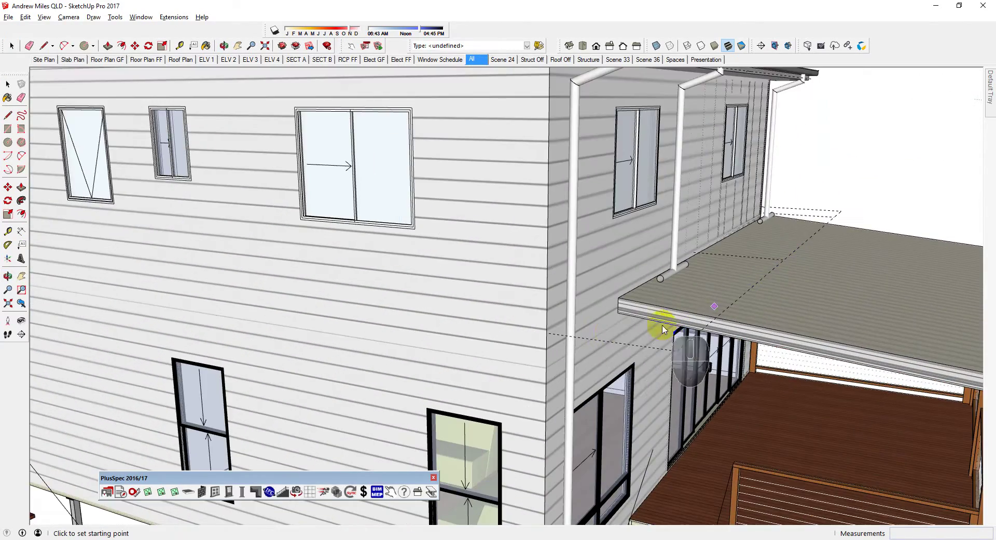
pyautogui.scroll(3, 594, 339)
pyautogui.scroll(1, 594, 339)
pyautogui.moveTo(568, 324); pyautogui.dragTo(516, 252, button='middle')
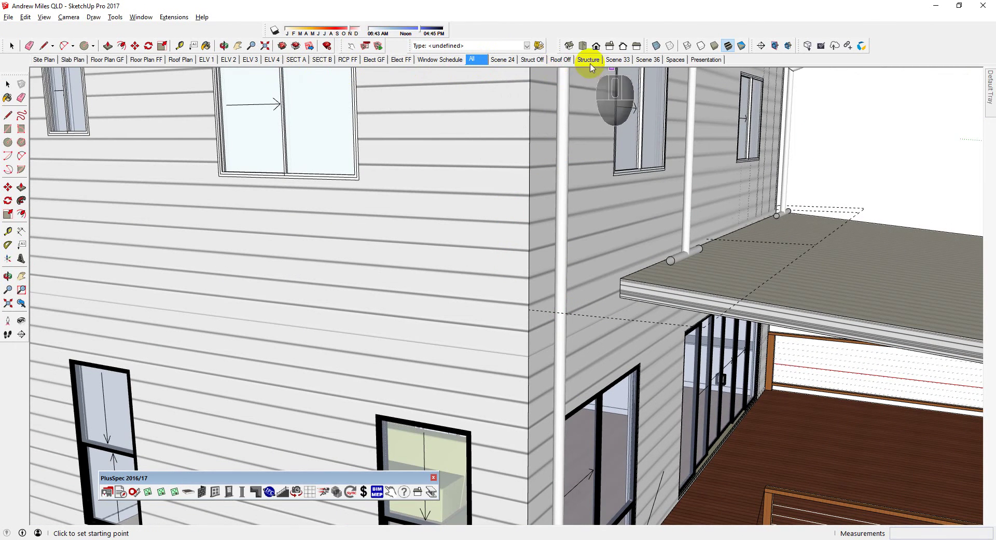
# In the SECT A scene, view the section in 3D and check whether the Grids layer is visible.
pyautogui.click(293, 60)
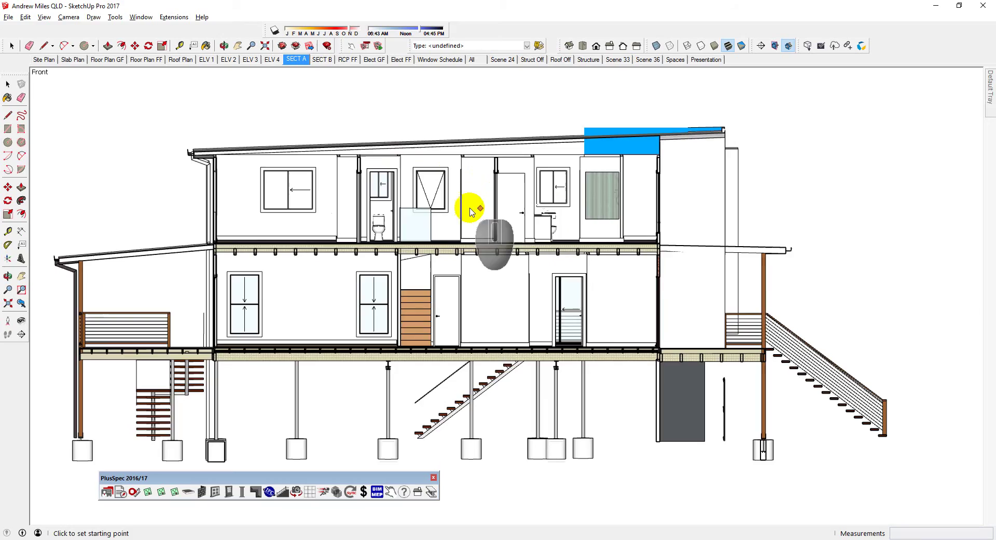
pyautogui.moveTo(472, 207); pyautogui.dragTo(387, 245, button='middle')
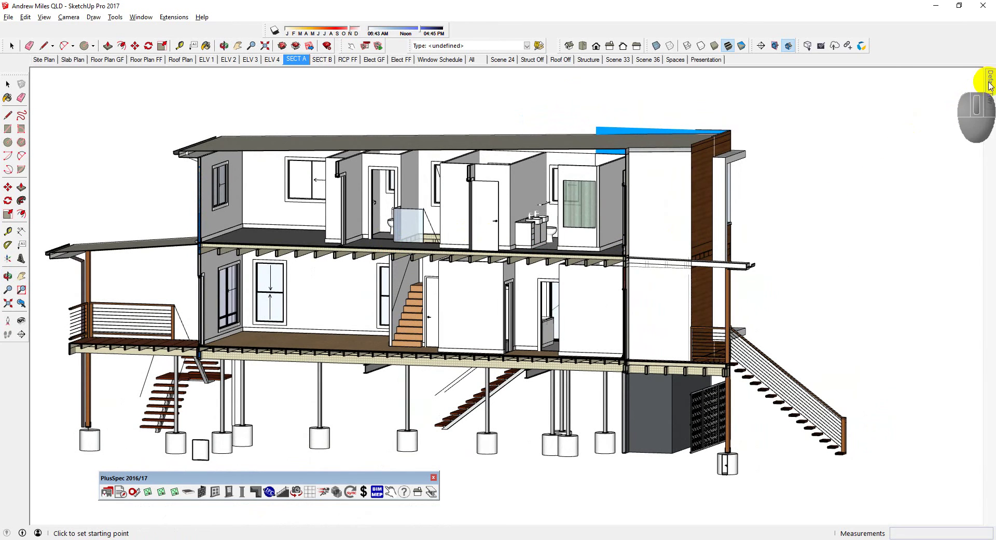
pyautogui.moveTo(991, 91)
pyautogui.scroll(-1, 889, 285)
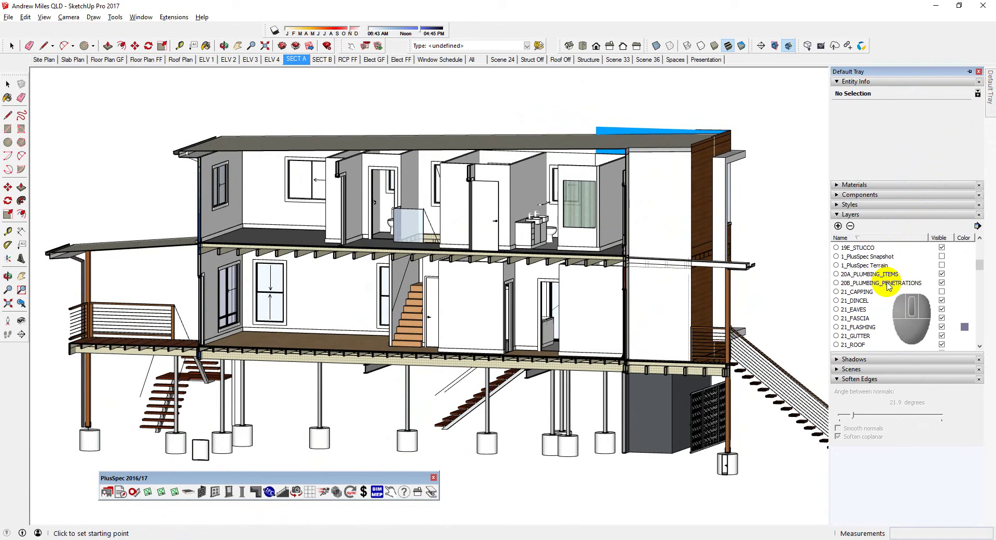
pyautogui.scroll(-4, 888, 286)
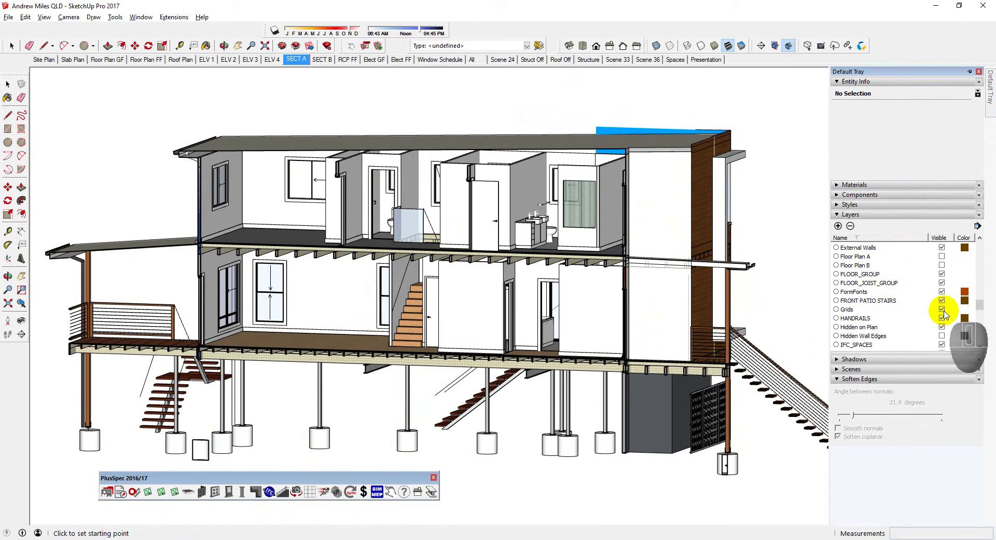
# Return to the All scene, inspect the grid lines along the side wall between the floors, and leave the grid command.
pyautogui.click(474, 59)
pyautogui.moveTo(569, 129); pyautogui.dragTo(545, 197, button='middle')
pyautogui.scroll(3, 498, 264)
pyautogui.press('space')
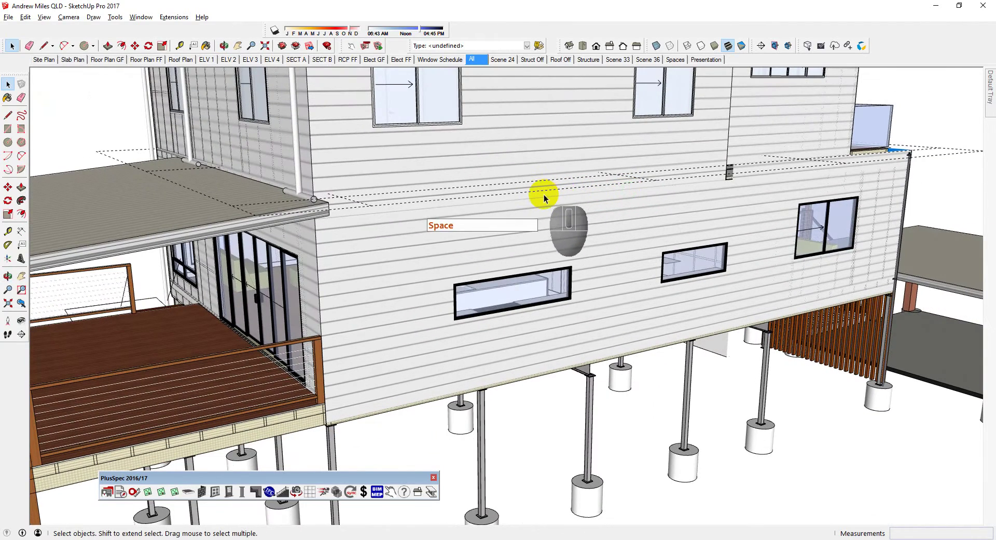
# Select the dashed level outline around the first-floor line and open its entity information.
pyautogui.click(539, 193)
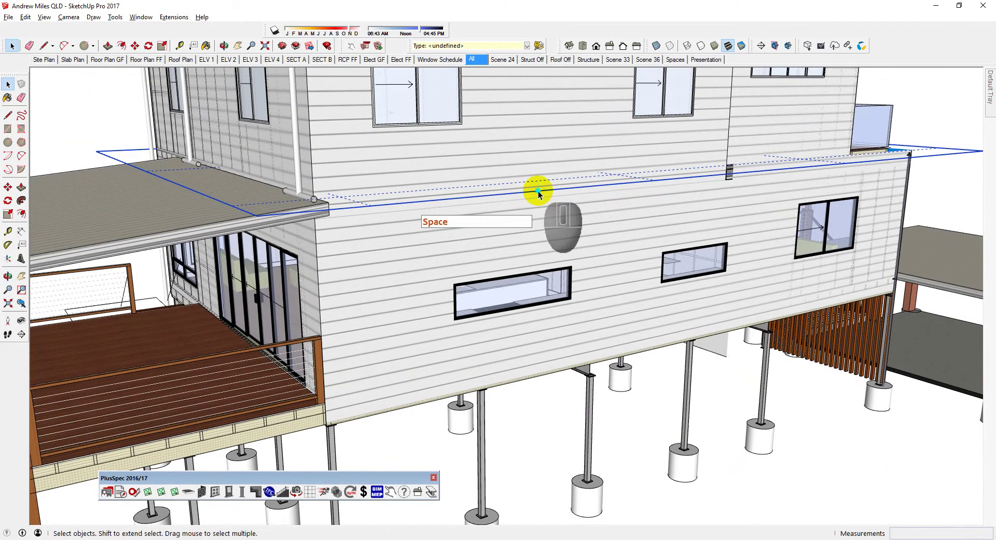
pyautogui.rightClick(538, 193)
pyautogui.click(550, 196)
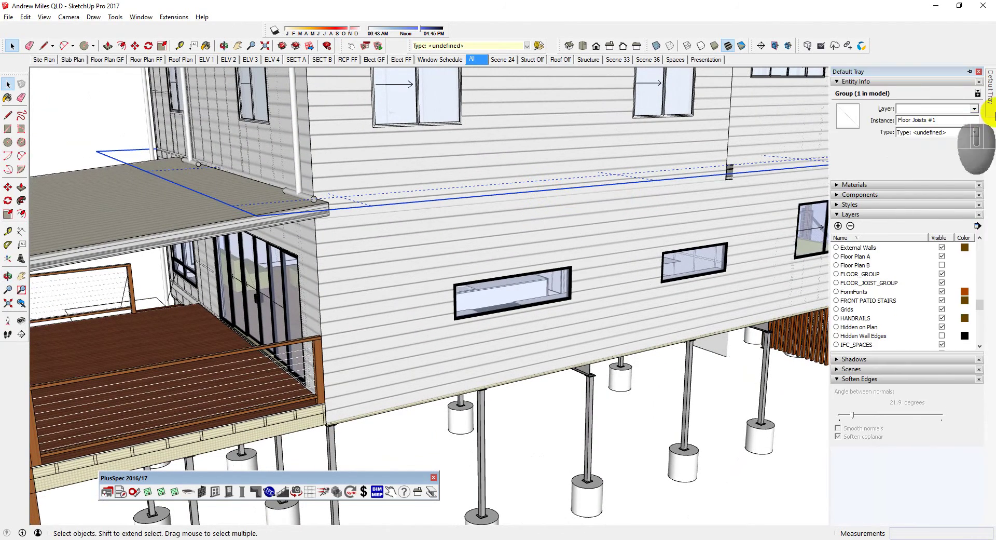
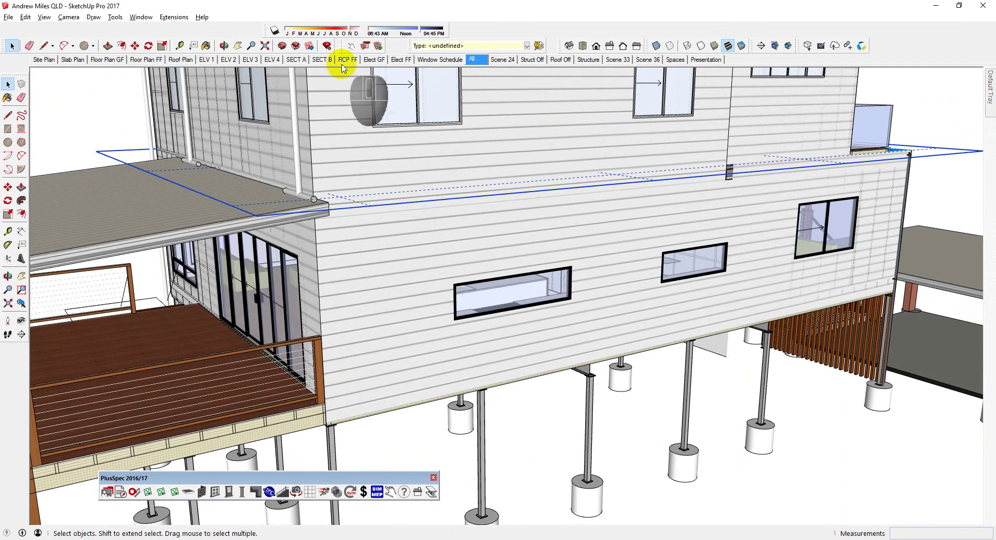
# Open the SECT A scene, check the Grids layer's visibility setting and view the sectioned house from other sides.
pyautogui.click(296, 59)
pyautogui.moveTo(528, 173); pyautogui.dragTo(796, 182, button='middle')
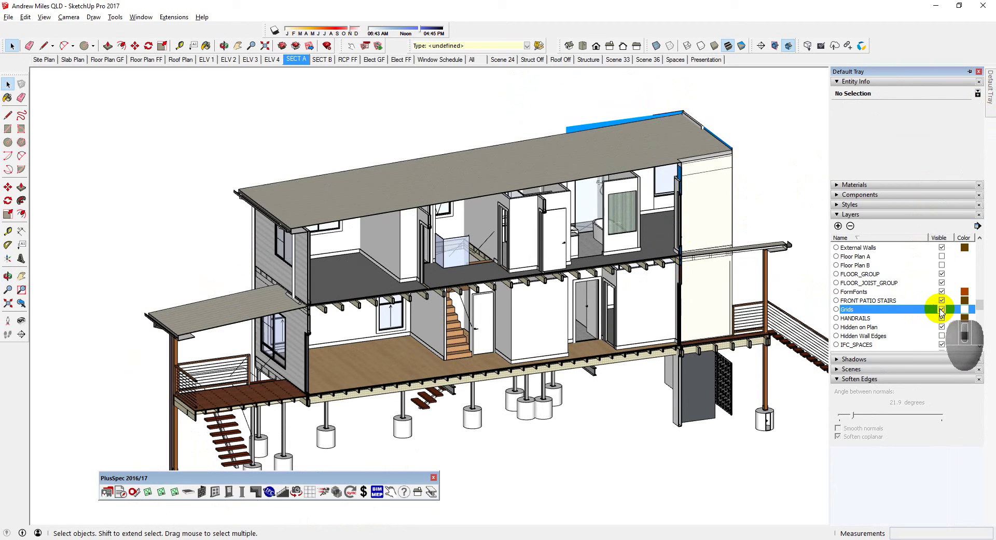
pyautogui.moveTo(733, 276); pyautogui.dragTo(76, 229, button='middle')
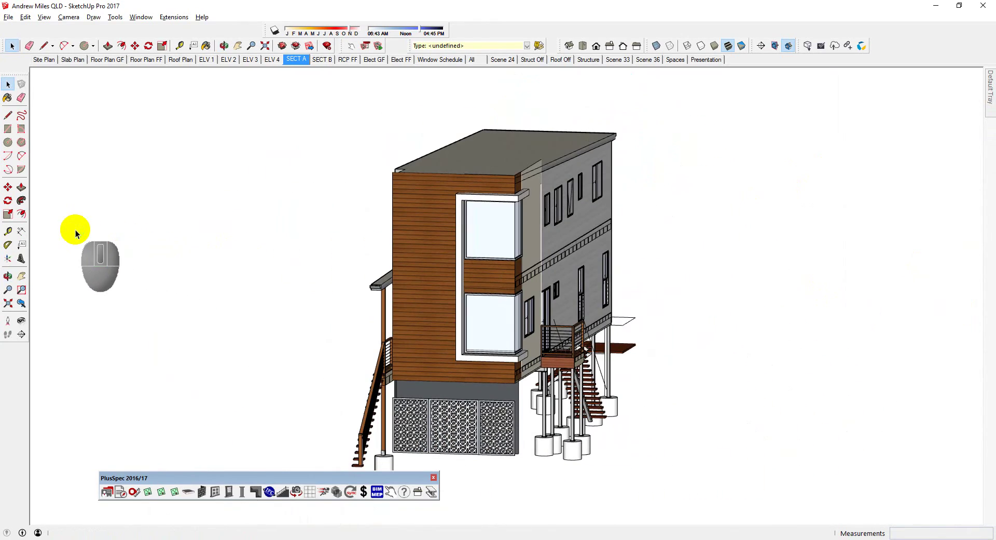
# Return to the All scene, view the house from the carport side and turn on X-ray display.
pyautogui.click(472, 59)
pyautogui.moveTo(508, 134); pyautogui.dragTo(657, 100, button='middle')
pyautogui.click(656, 46)
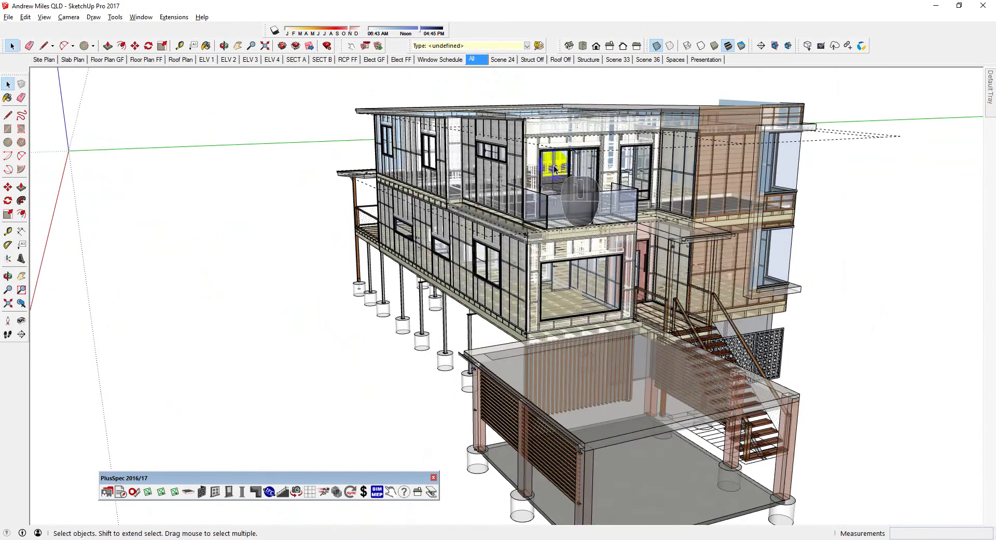
# Copy the dashed first-floor level outline straight down from the floor corner to the underside of the first-floor joists.
pyautogui.scroll(8, 507, 236)
pyautogui.moveTo(507, 236); pyautogui.dragTo(525, 192, button='middle')
pyautogui.scroll(3, 403, 167)
pyautogui.click(208, 157)
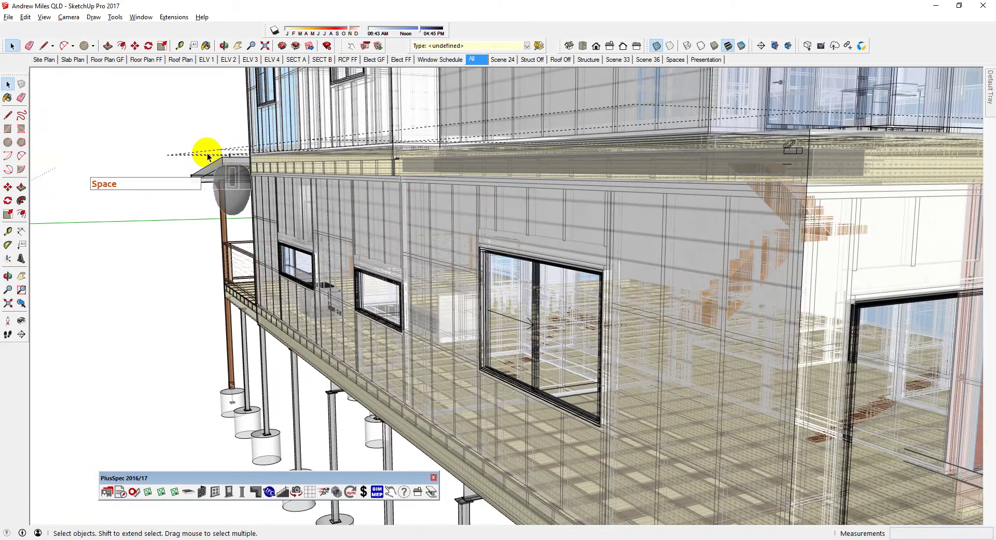
pyautogui.scroll(5, 305, 149)
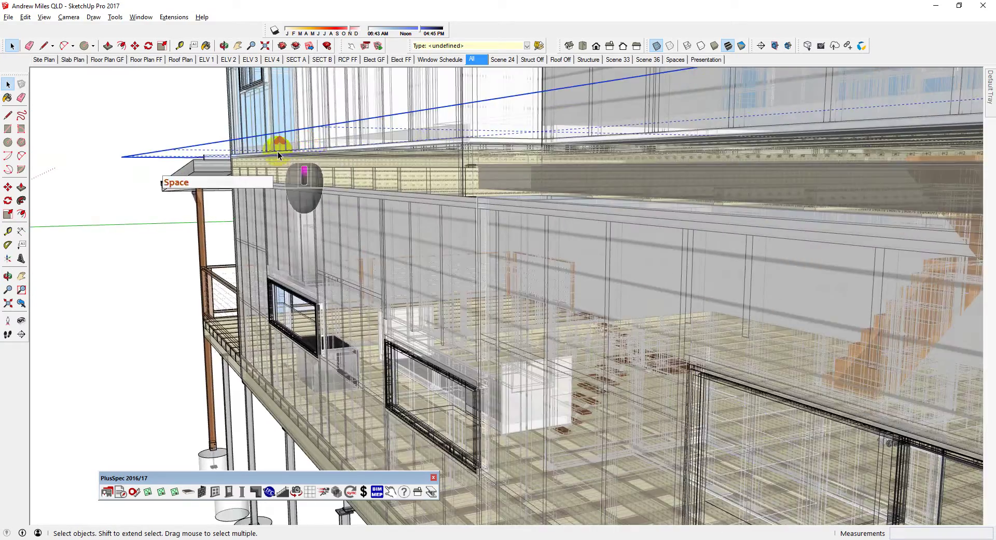
pyautogui.scroll(6, 223, 169)
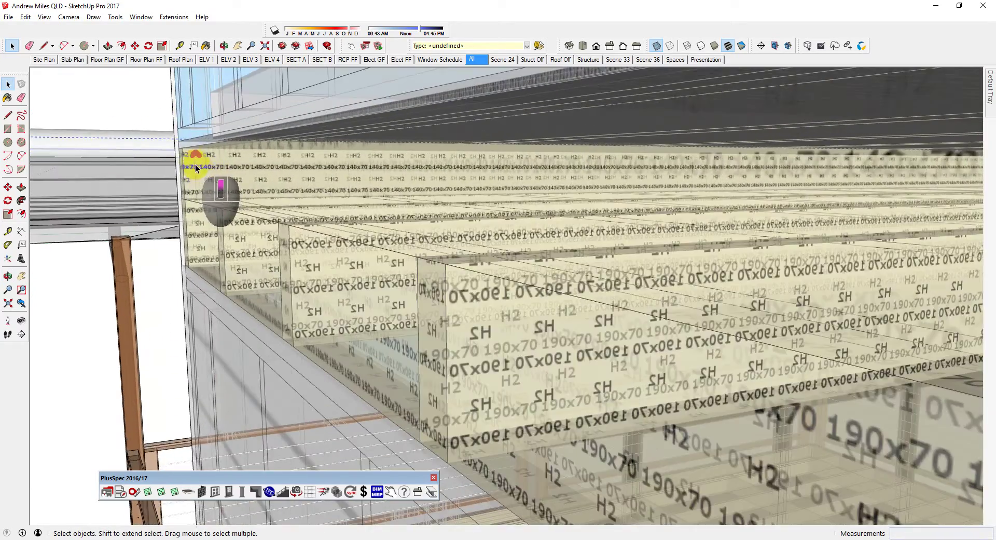
pyautogui.press('m')
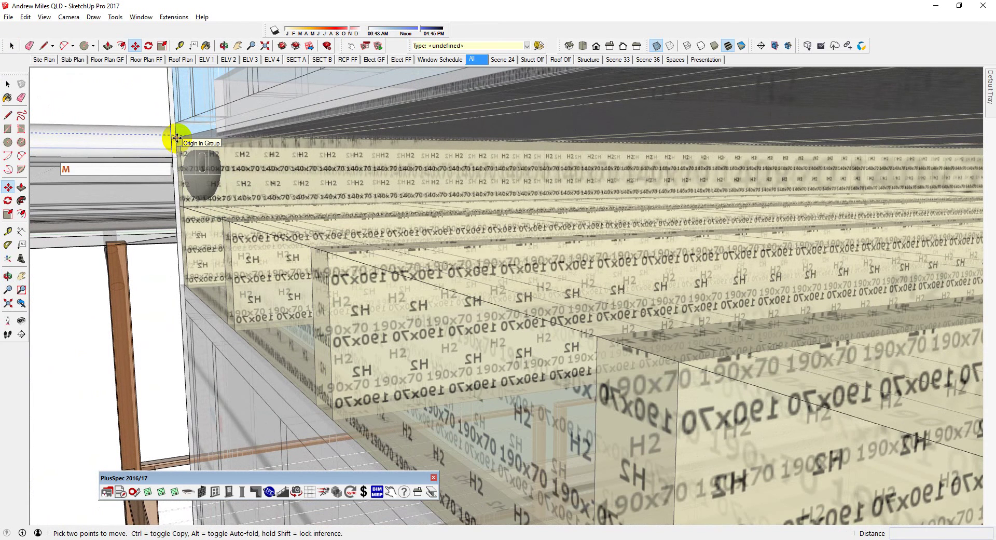
pyautogui.click(177, 137)
pyautogui.press('ctrl')
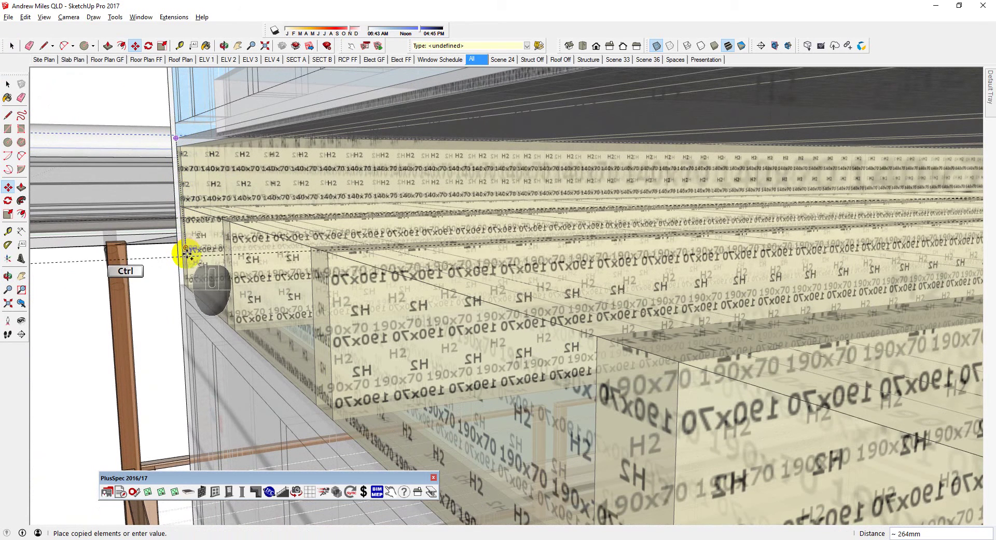
pyautogui.moveTo(200, 267); pyautogui.dragTo(238, 220, button='middle')
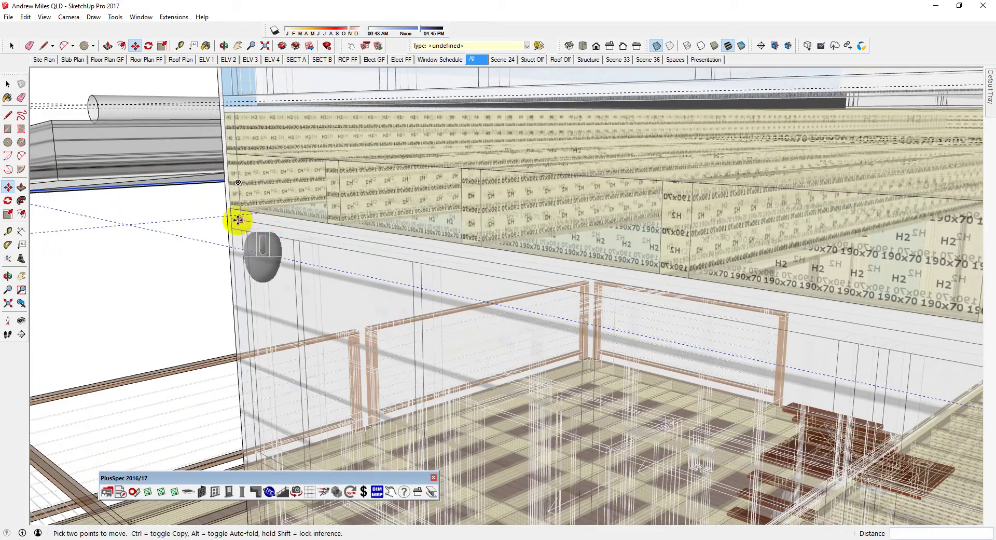
# Copy the ceiling level outline straight down 2770 mm to the ground-floor corner above the floor joists.
pyautogui.scroll(-10, 239, 236)
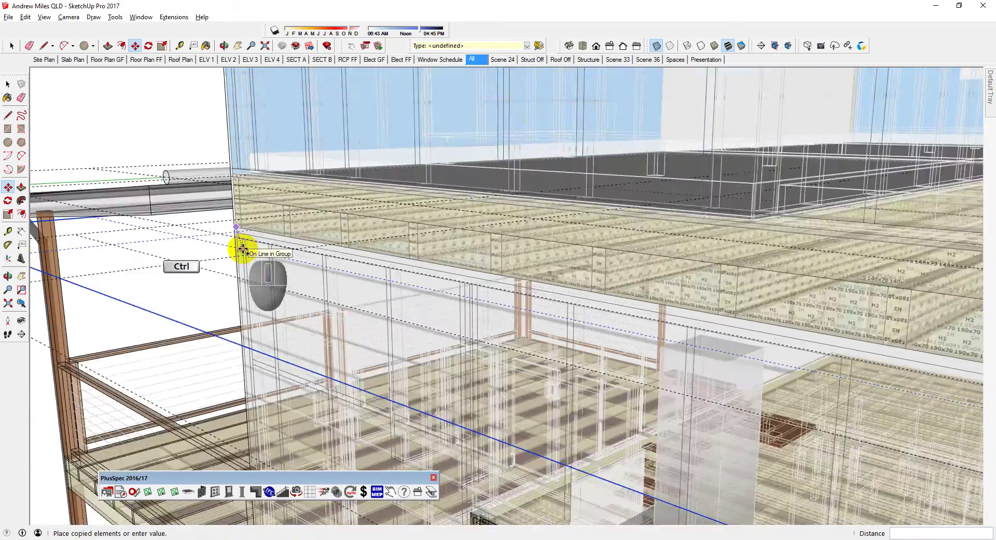
pyautogui.scroll(10, 238, 342)
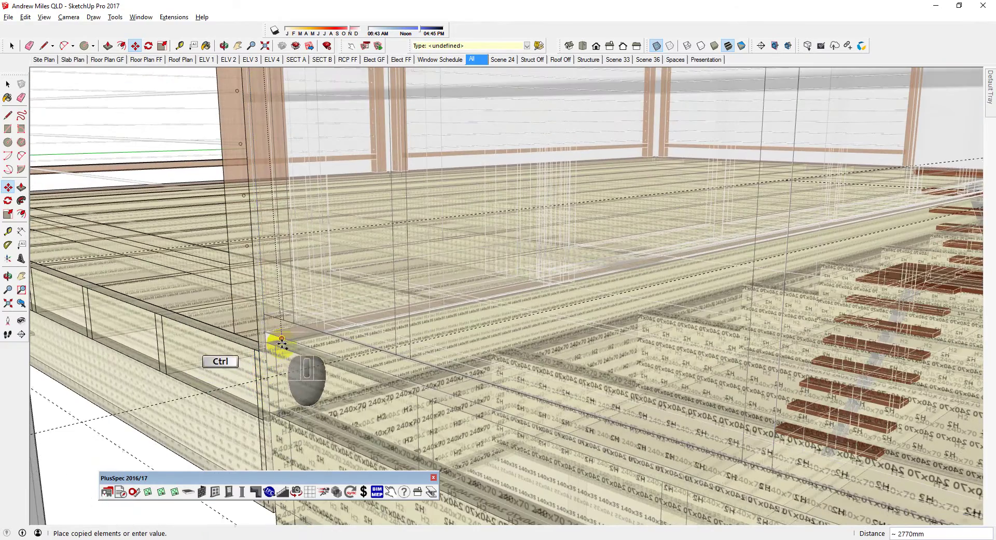
pyautogui.scroll(2, 283, 344)
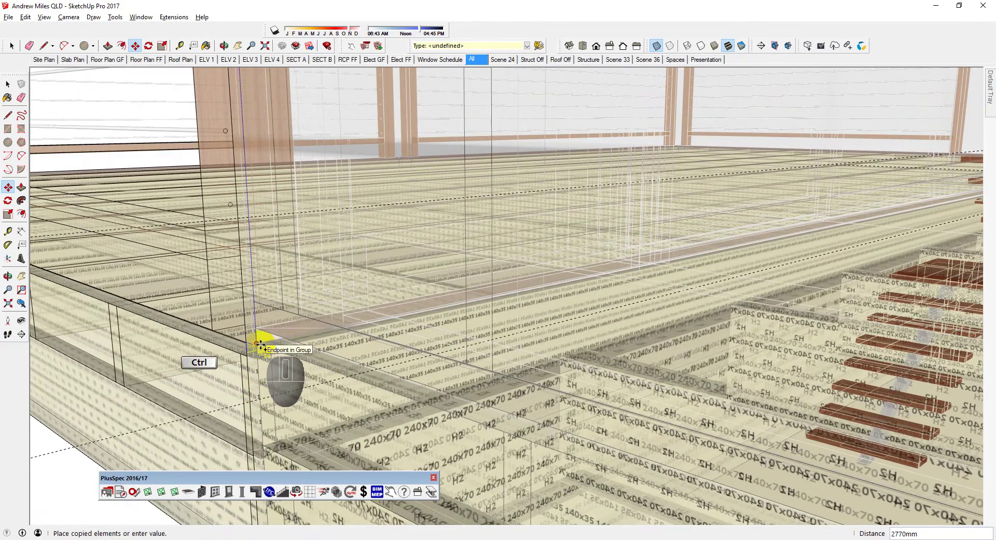
pyautogui.scroll(-8, 260, 344)
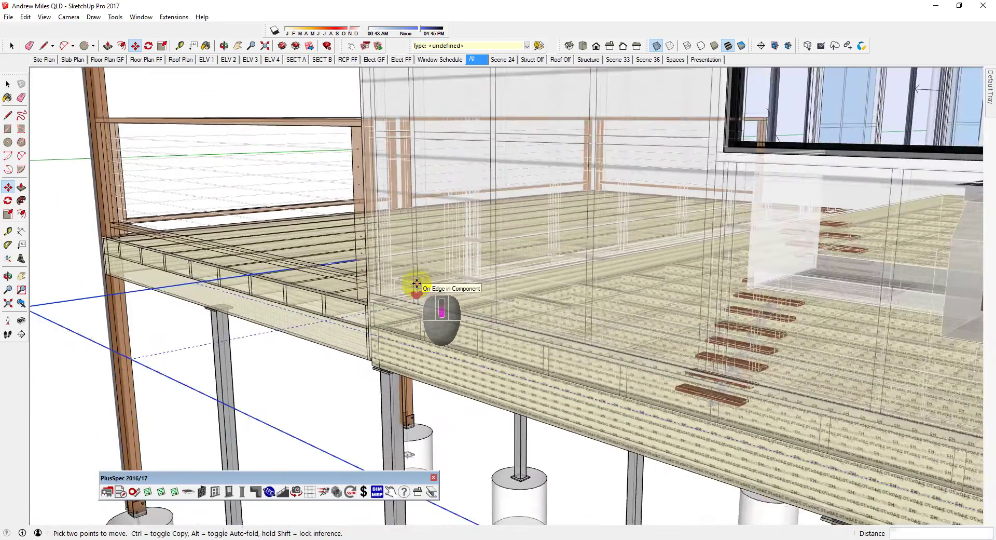
# Select the ground-floor, ceiling and first-floor level outlines together and move them about 550 mm along the green axis.
pyautogui.scroll(-10, 417, 283)
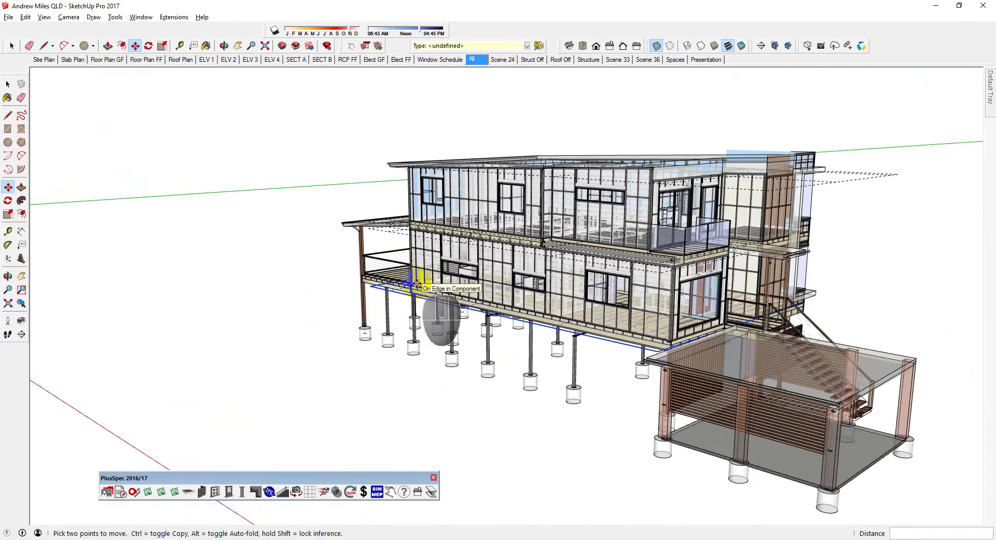
pyautogui.moveTo(516, 294); pyautogui.dragTo(266, 280, button='middle')
pyautogui.press('space')
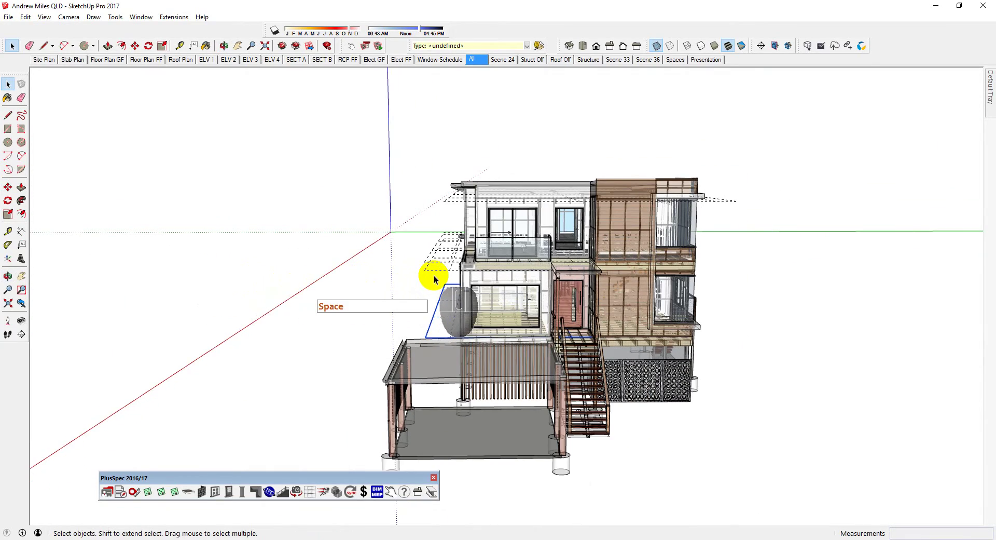
pyautogui.keyDown('shift'); pyautogui.click(417, 250); pyautogui.keyUp('shift')
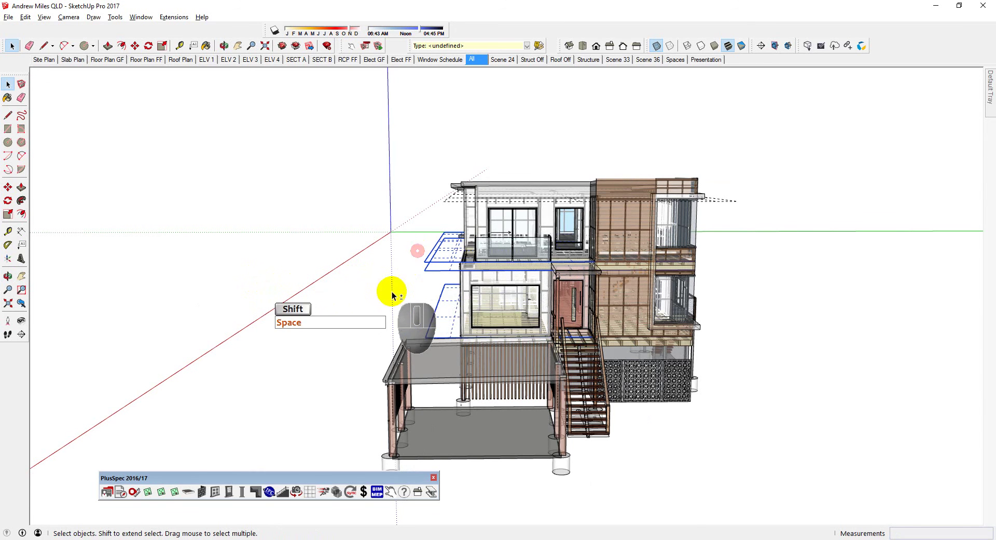
pyautogui.scroll(4, 521, 282)
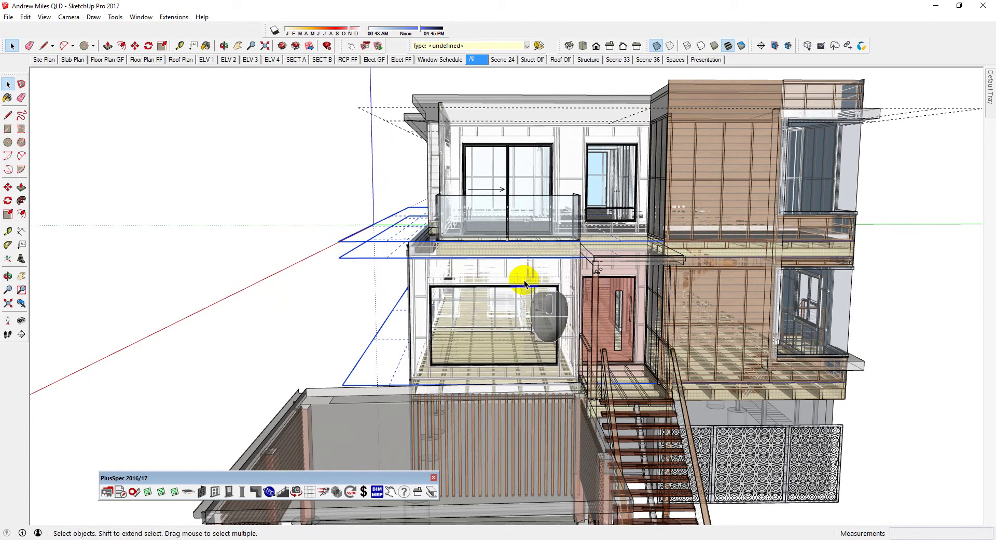
pyautogui.click(492, 253)
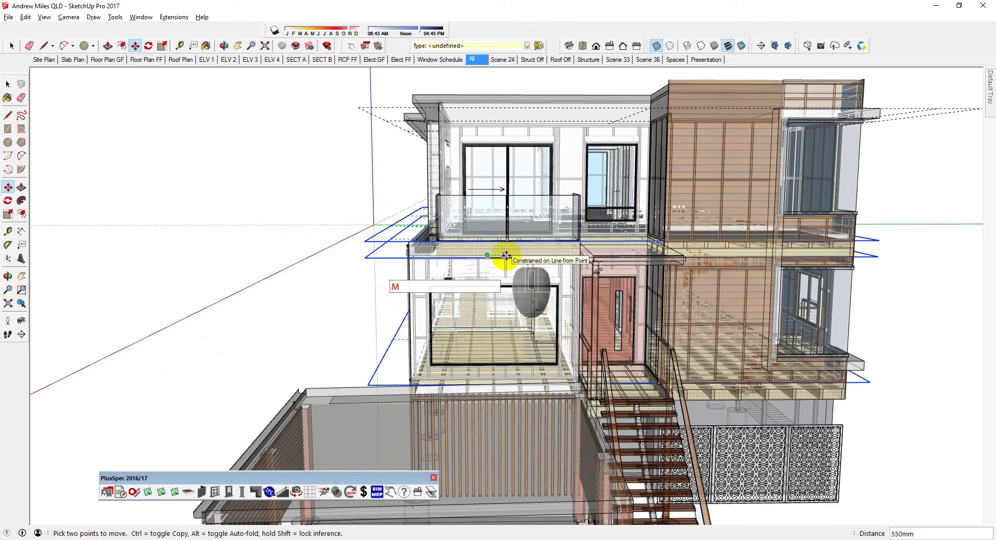
# Turn off X-ray display, move the three selected level outlines 500 mm along the red axis and clear the selection.
pyautogui.moveTo(475, 311); pyautogui.dragTo(57, 315, button='middle')
pyautogui.scroll(5, 378, 315)
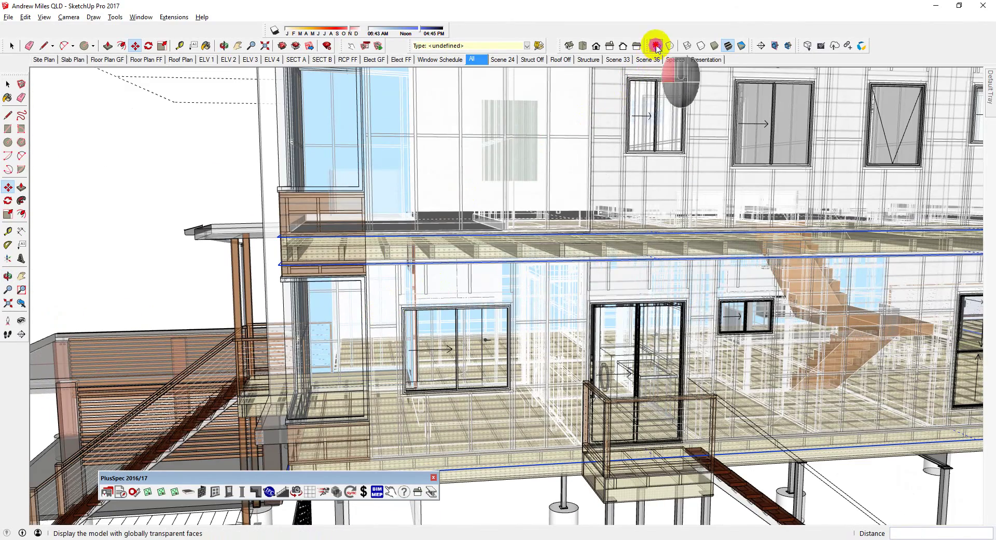
pyautogui.press('x')
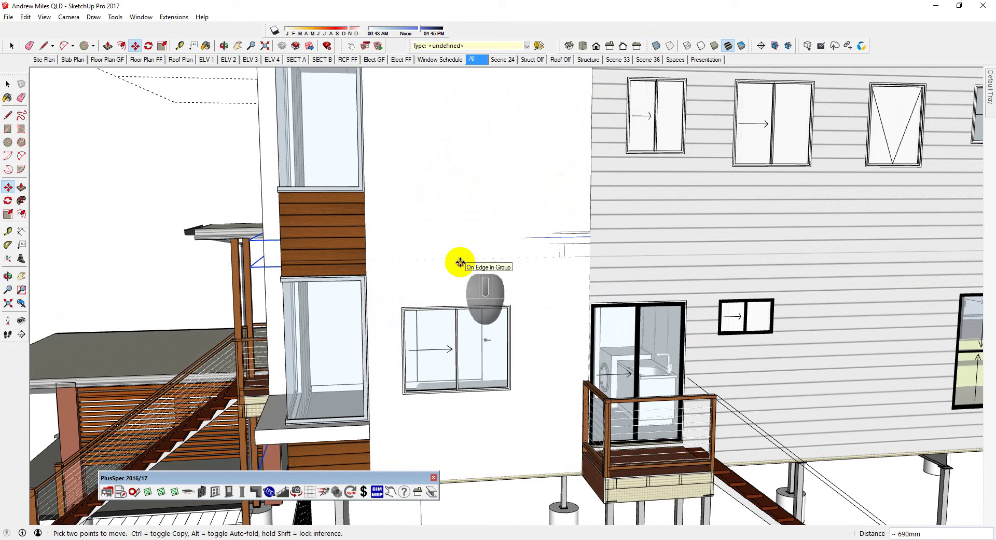
pyautogui.press('Left')
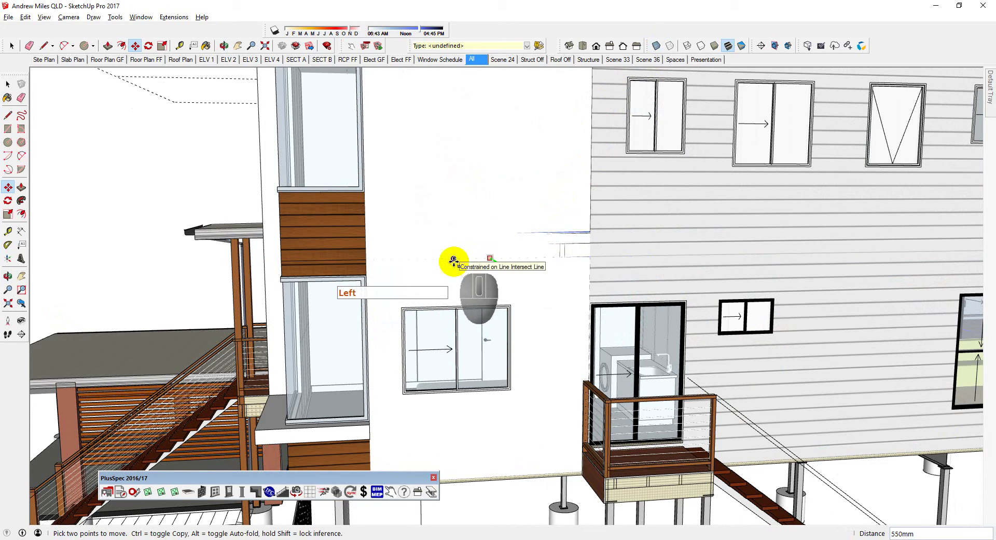
pyautogui.press('Right')
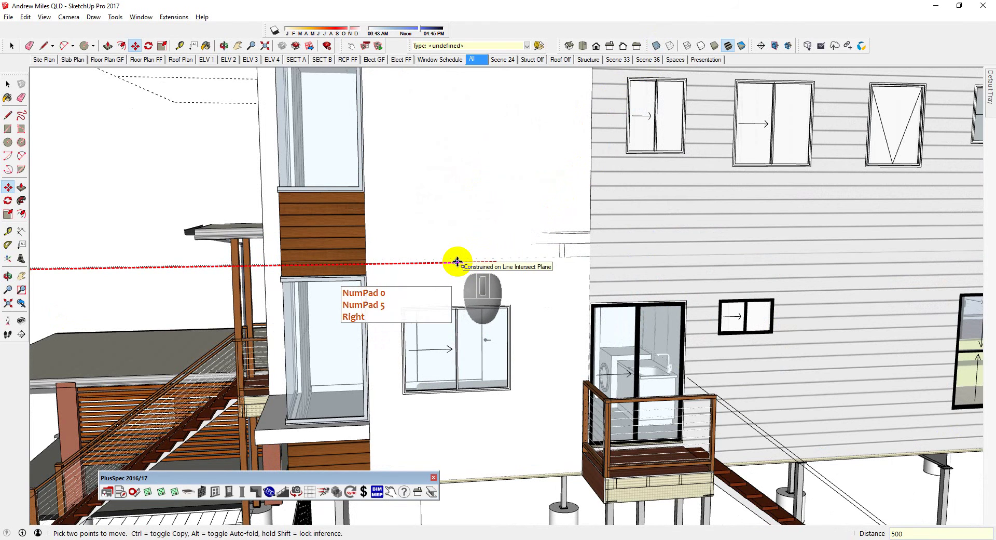
pyautogui.press('Return')
pyautogui.scroll(-3, 457, 262)
pyautogui.press('space')
pyautogui.click(207, 168)
pyautogui.scroll(-2, 339, 212)
pyautogui.scroll(-5, 339, 213)
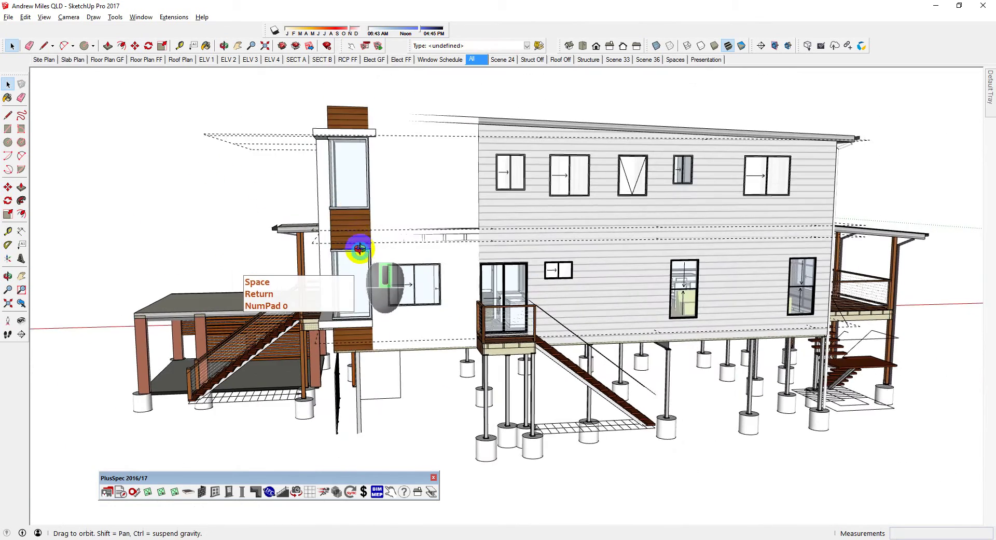
# Switch to the ELV 1 scene and save the model.
pyautogui.click(205, 61)
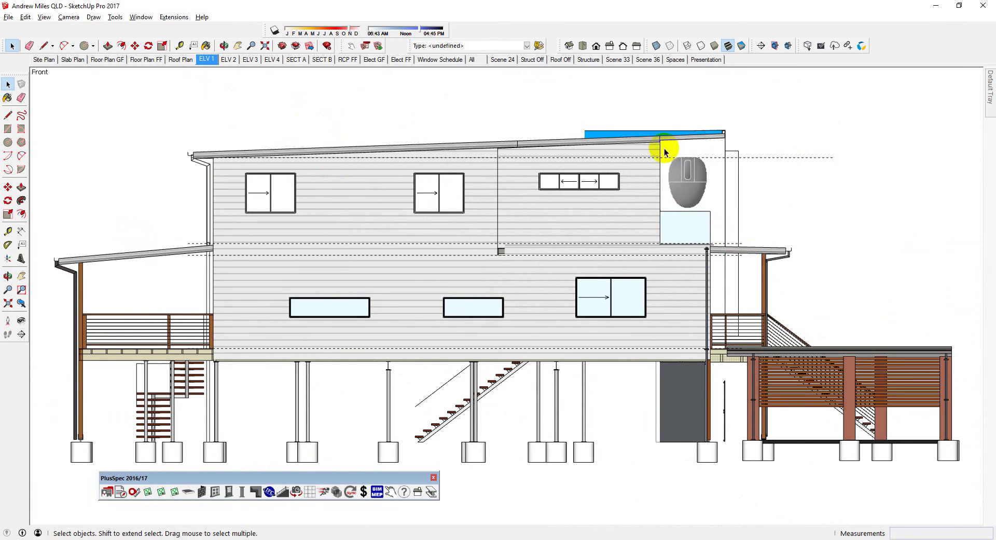
pyautogui.scroll(-1, 635, 197)
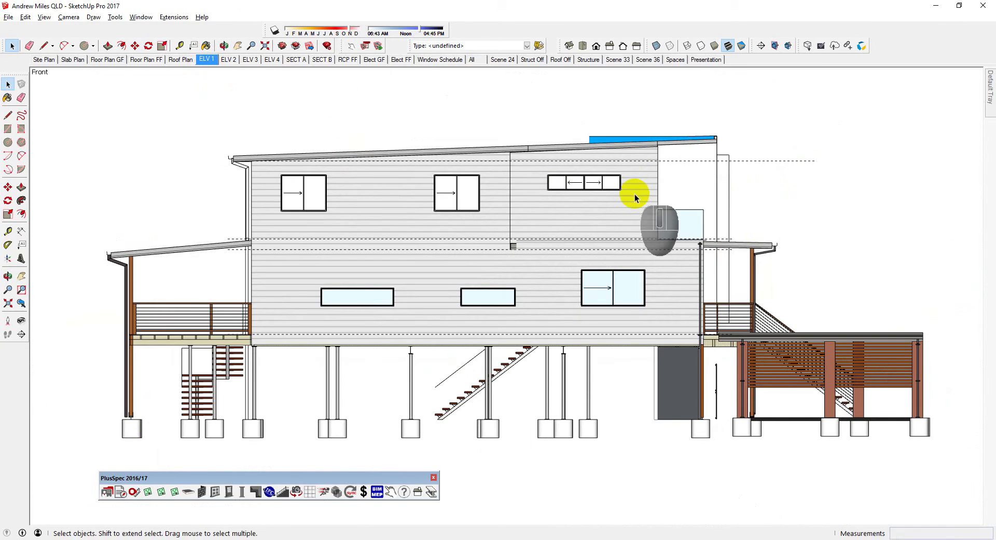
pyautogui.click(10, 18)
pyautogui.click(37, 55)
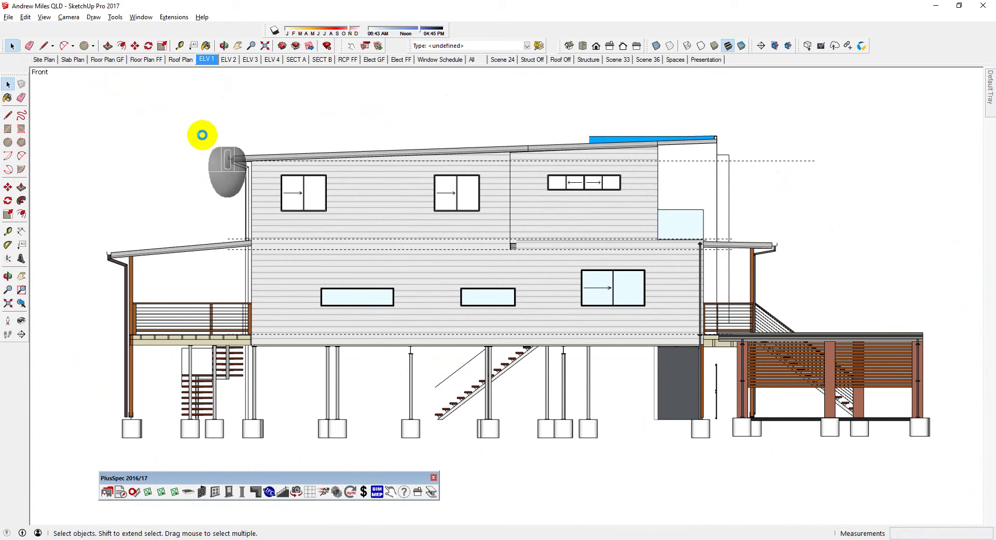
# Send the model to LayOut and place it in a new document based on the A3 double storey template.
pyautogui.click(9, 17)
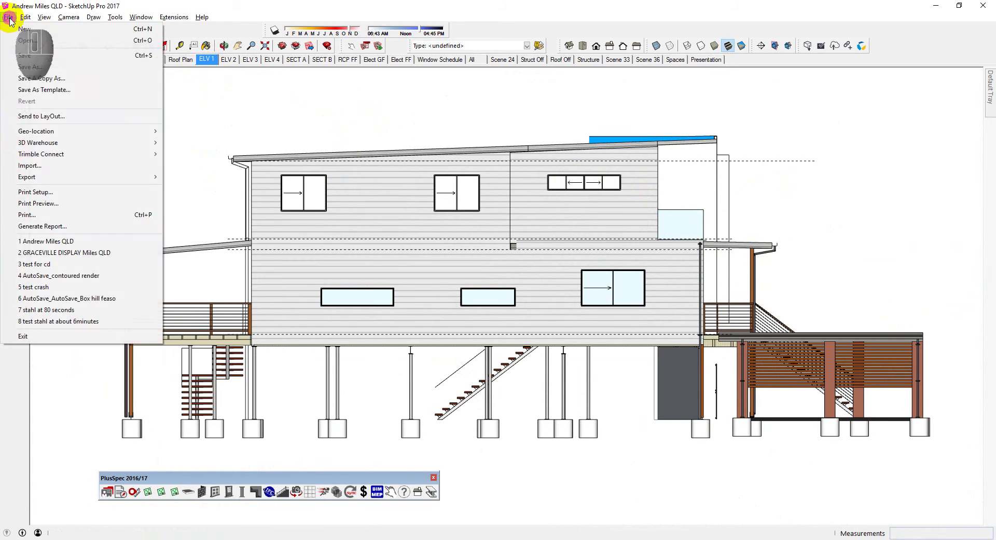
pyautogui.click(44, 116)
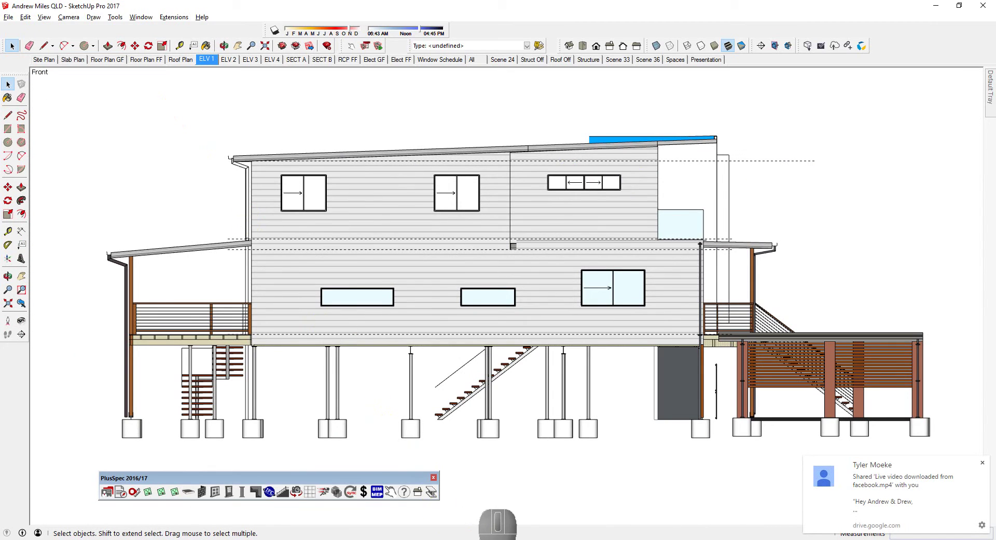
pyautogui.click(514, 519)
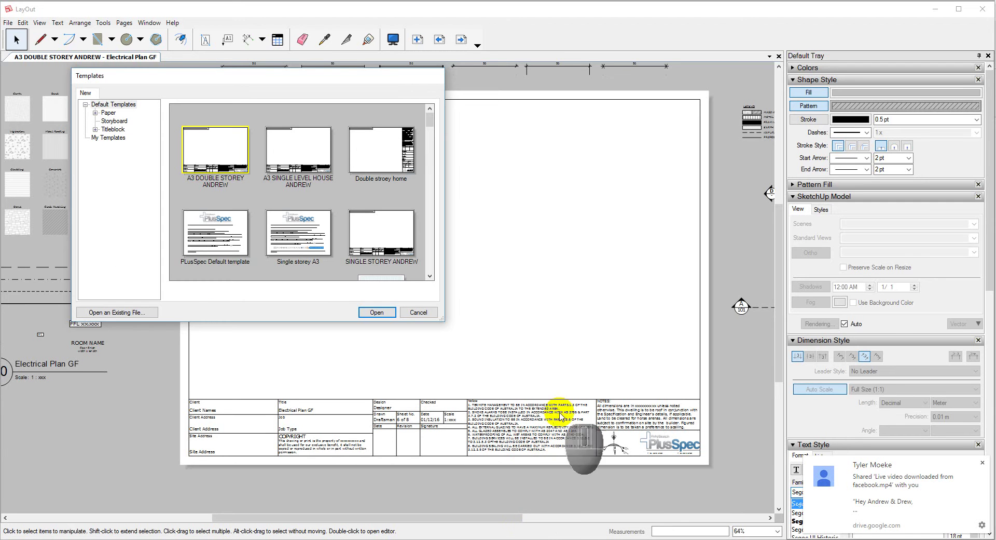
pyautogui.click(983, 464)
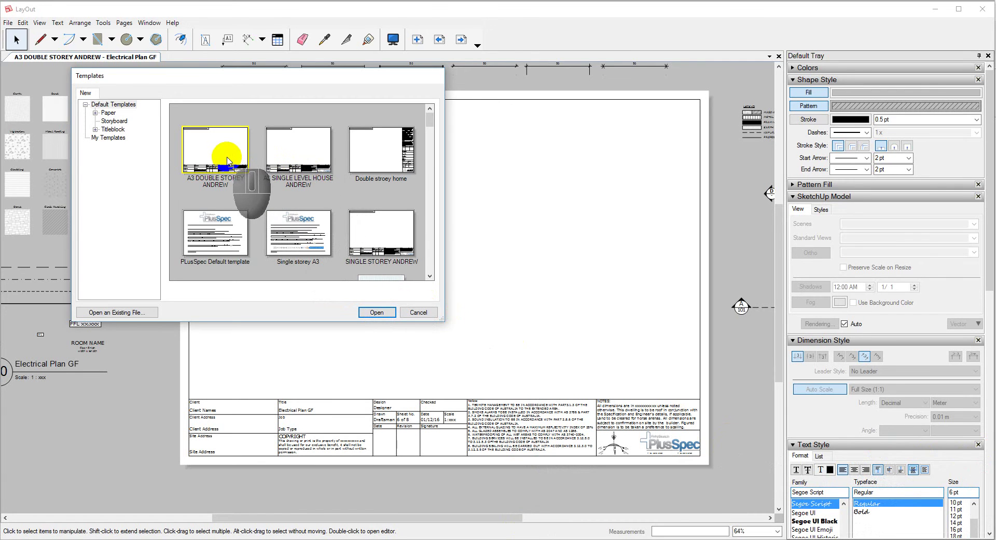
pyautogui.click(379, 311)
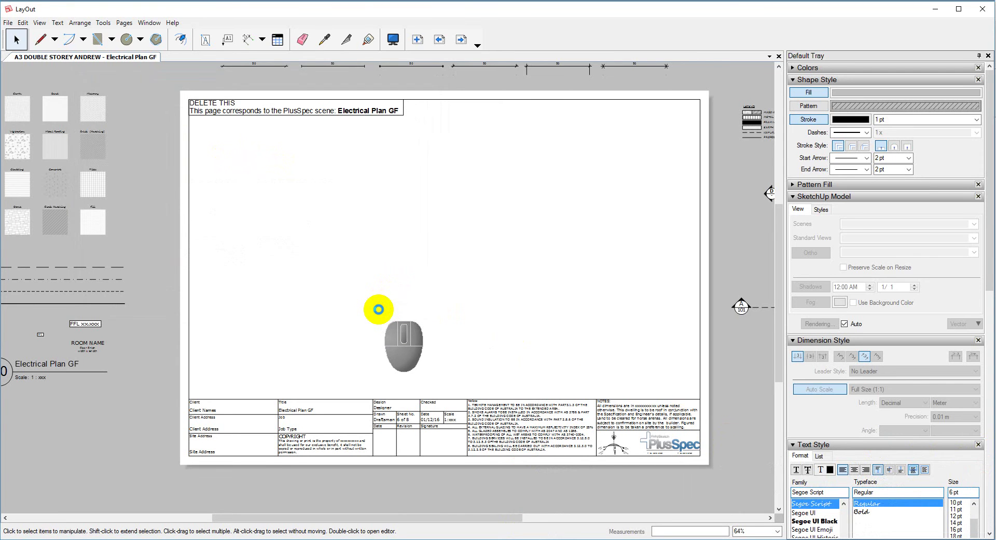
pyautogui.click(379, 309)
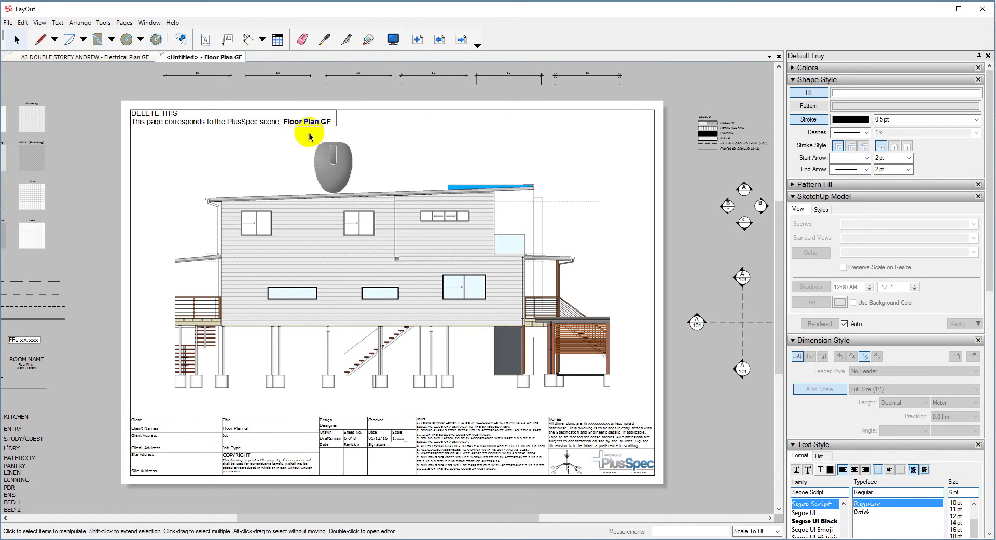
# Switch the model viewport on the Floor Plan GF page to the Floor Plan GF scene.
pyautogui.click(326, 214)
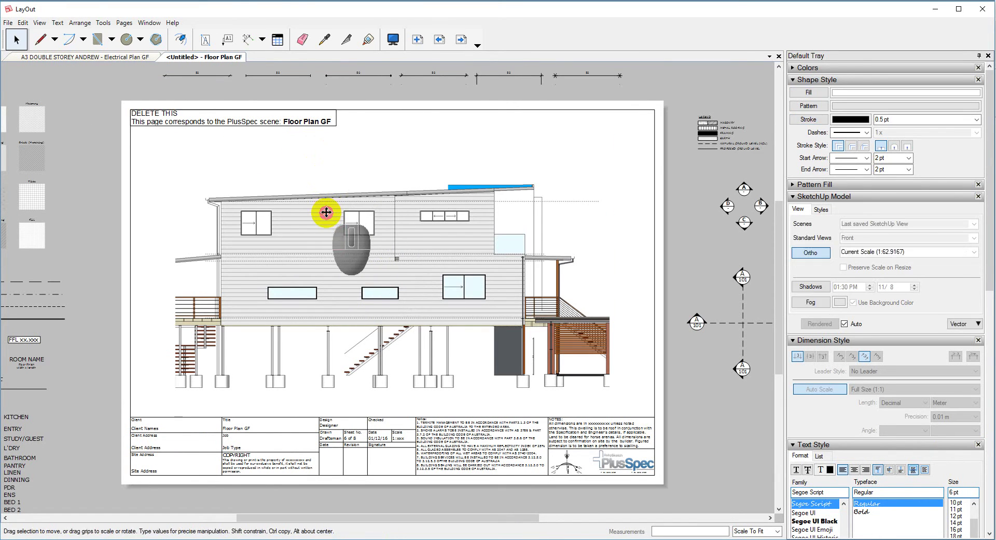
pyautogui.rightClick(326, 212)
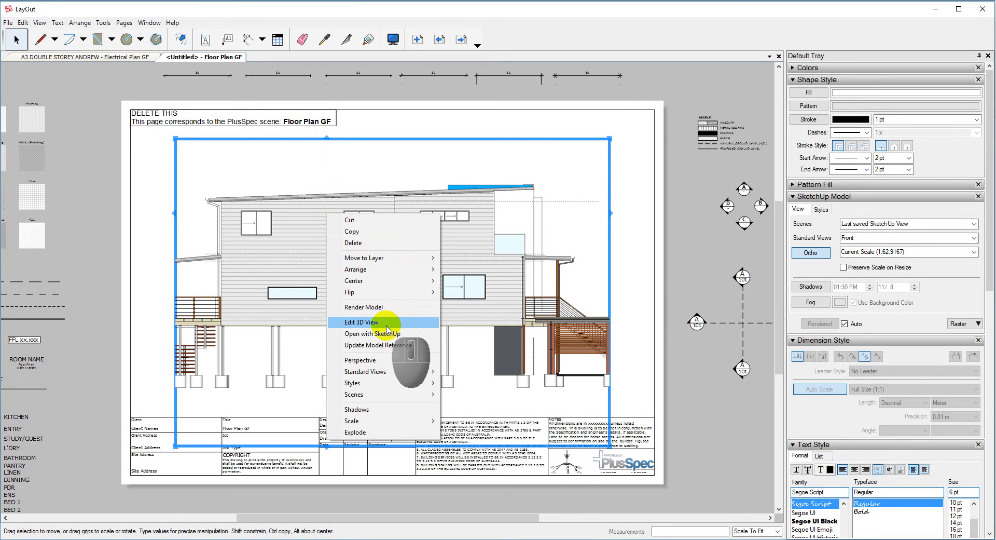
pyautogui.moveTo(387, 400)
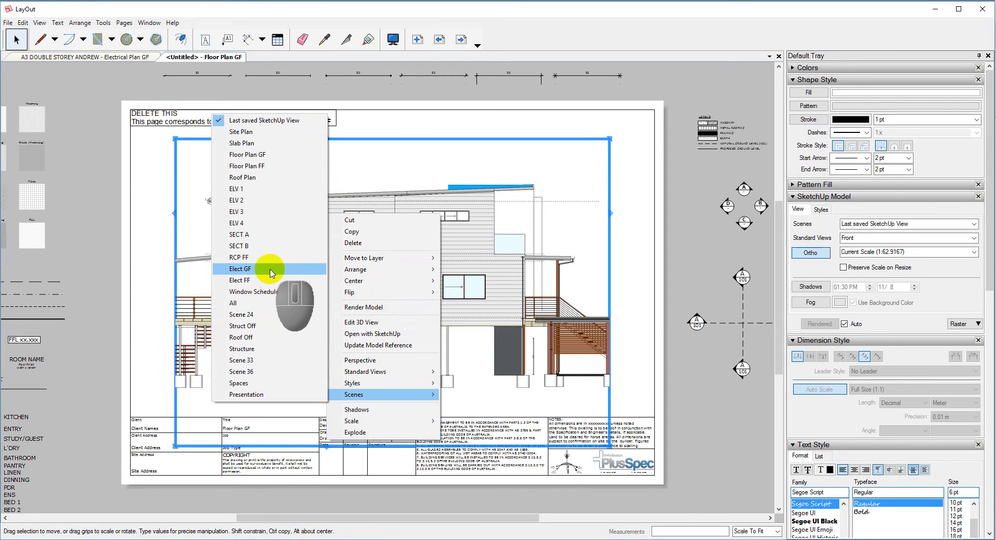
pyautogui.click(246, 156)
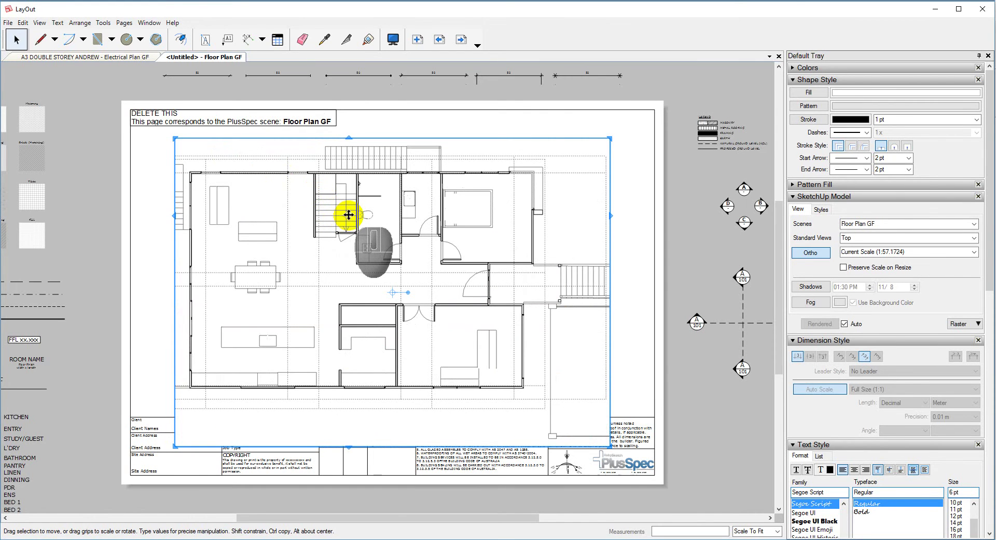
# Set the floor plan viewport's scale to 1mm:100mm (1:100).
pyautogui.rightClick(351, 215)
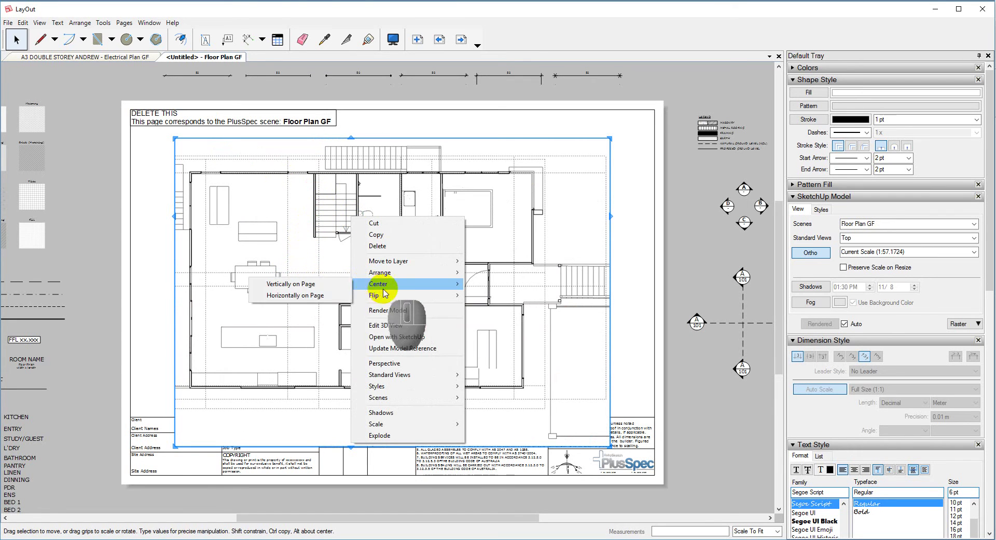
pyautogui.moveTo(396, 296)
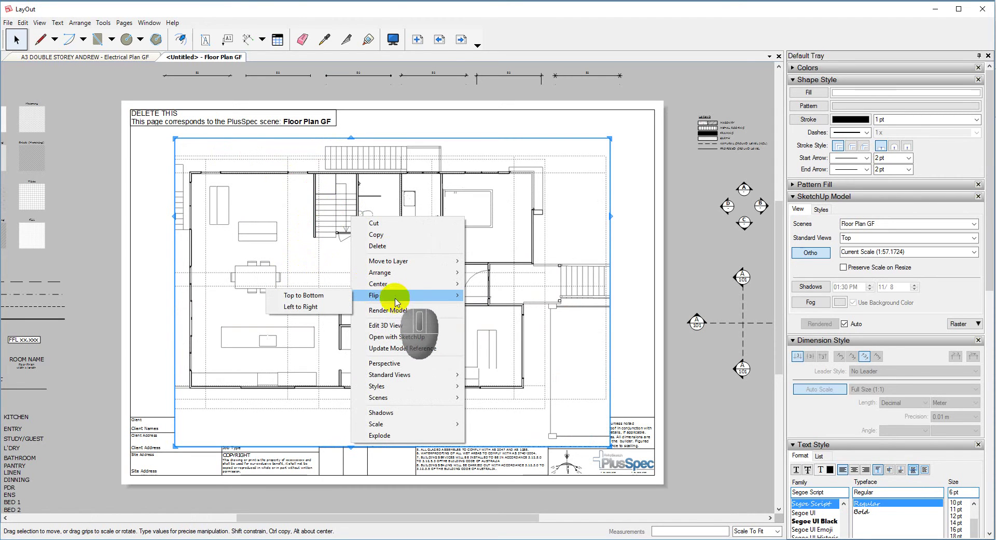
pyautogui.moveTo(404, 428)
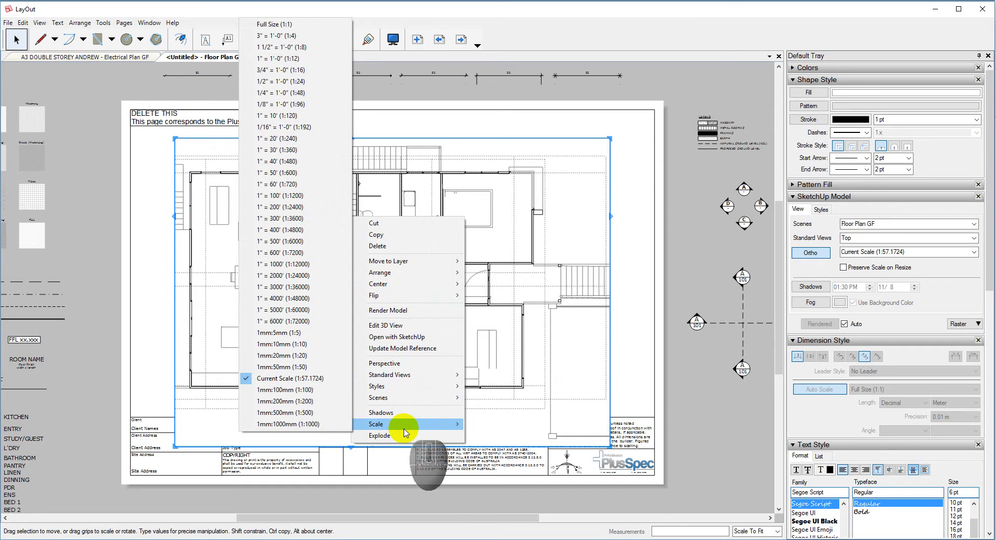
pyautogui.click(286, 390)
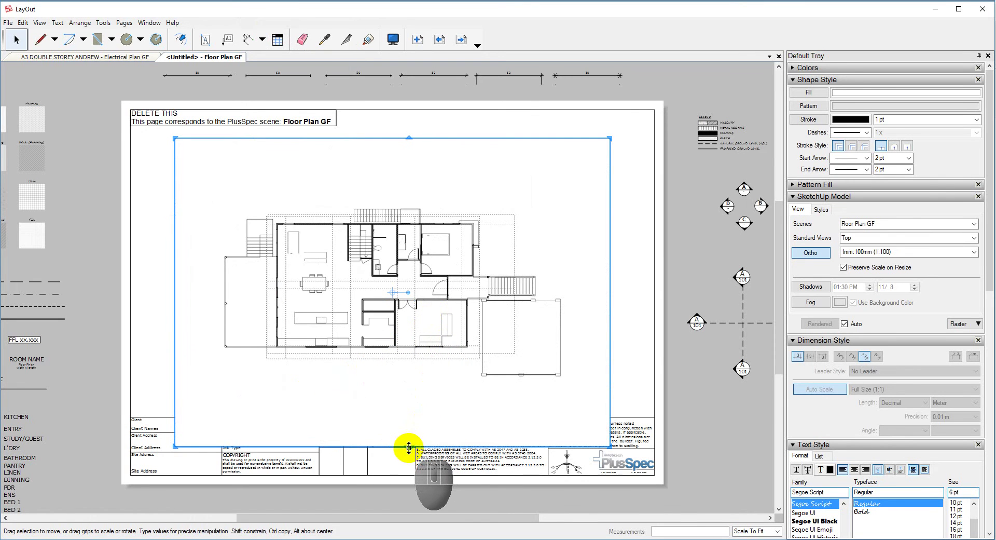
# Reduce the floor plan viewport's height from its lower and upper edges to clear the title block, and deselect it.
pyautogui.moveTo(409, 448); pyautogui.dragTo(413, 396)
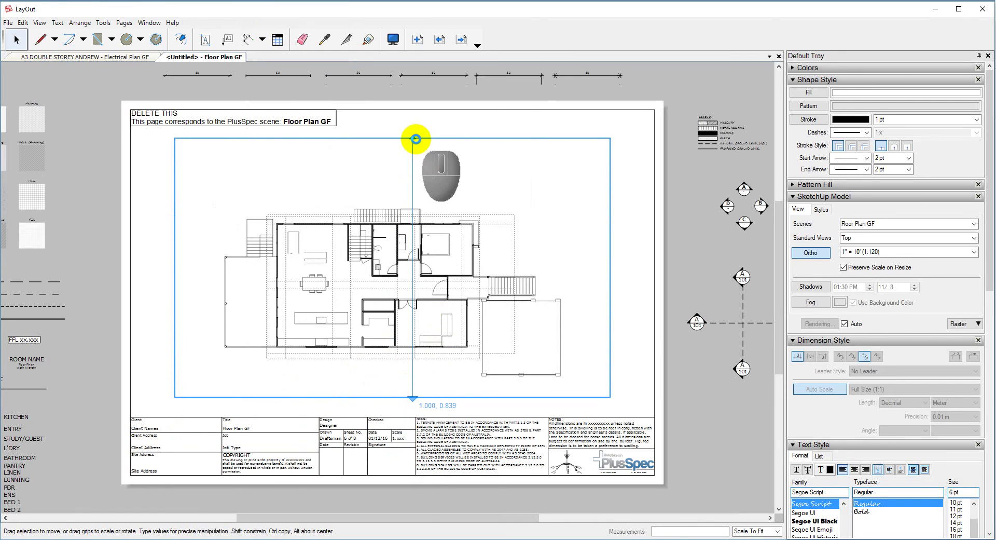
pyautogui.moveTo(413, 138); pyautogui.dragTo(410, 193)
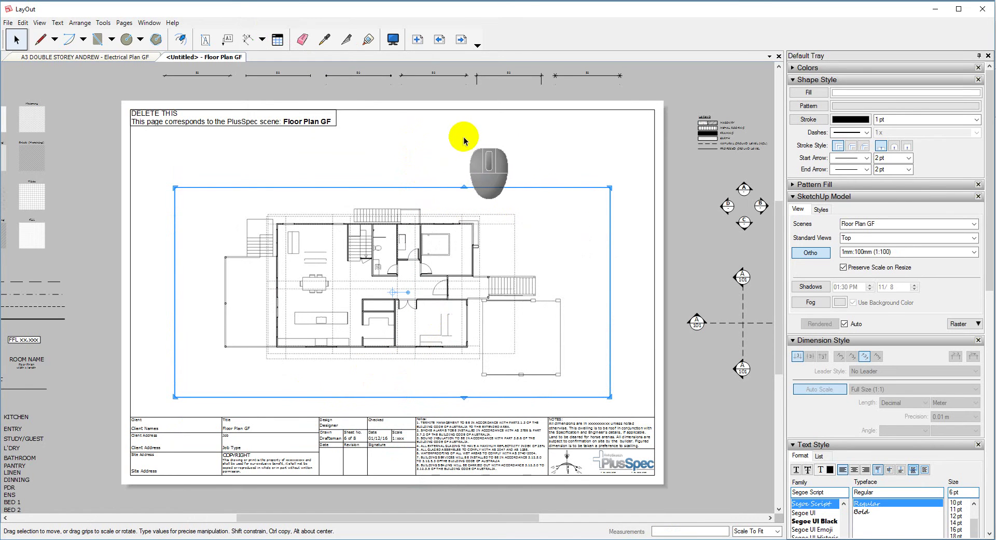
pyautogui.click(643, 82)
pyautogui.write('Space')
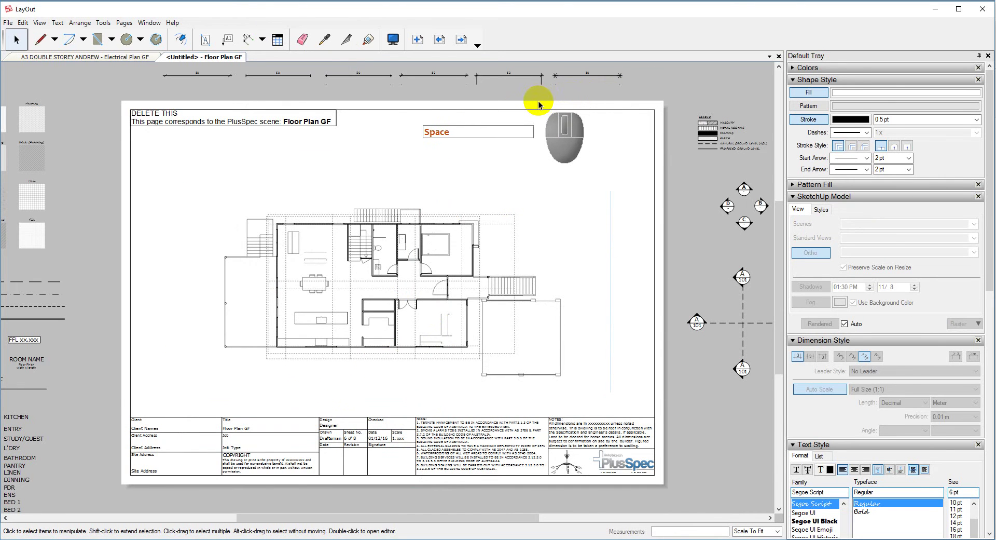
# Examine the sample dimension styles placed above the drawing sheet and their end markers.
pyautogui.scroll(3, 489, 79)
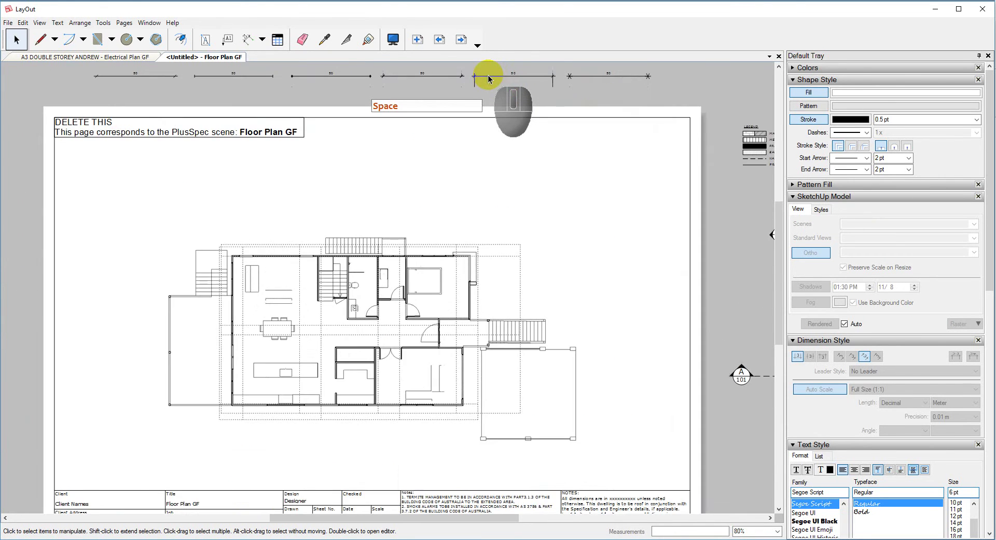
pyautogui.scroll(1, 489, 79)
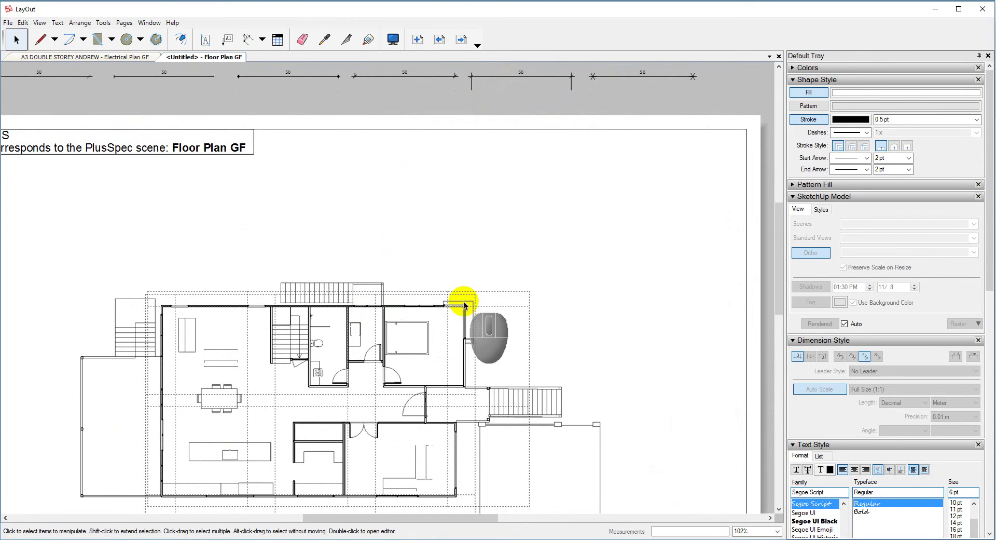
pyautogui.scroll(-3, 470, 265)
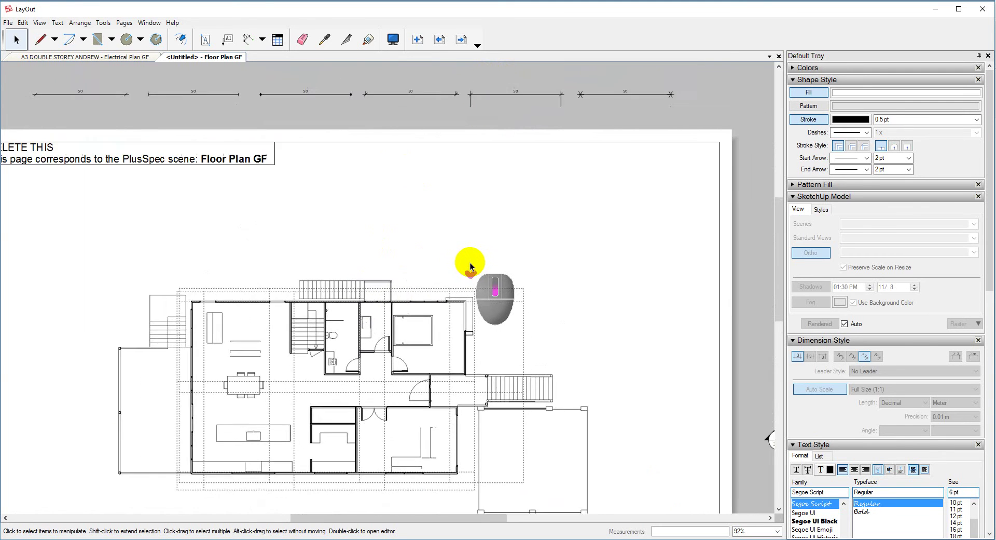
pyautogui.scroll(1, 419, 129)
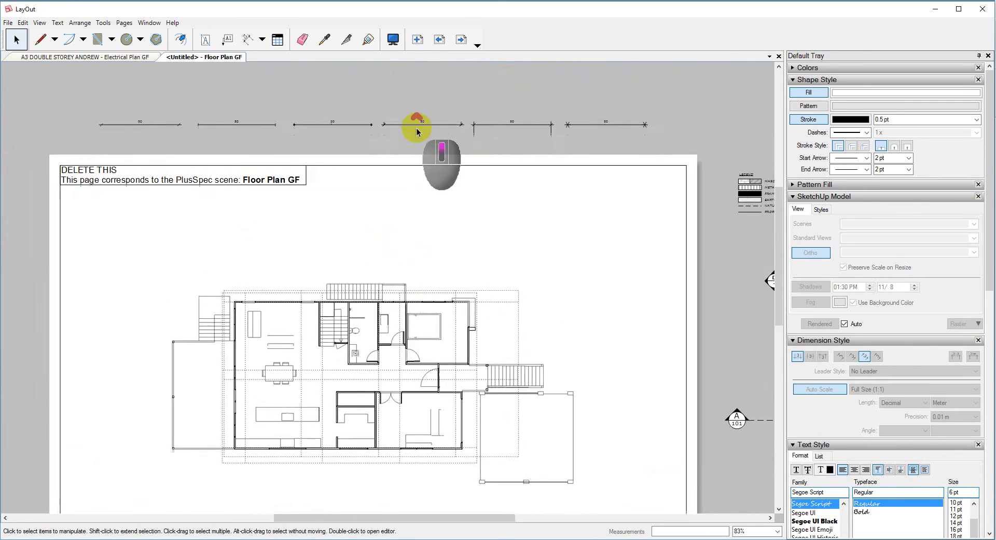
pyautogui.scroll(5, 419, 129)
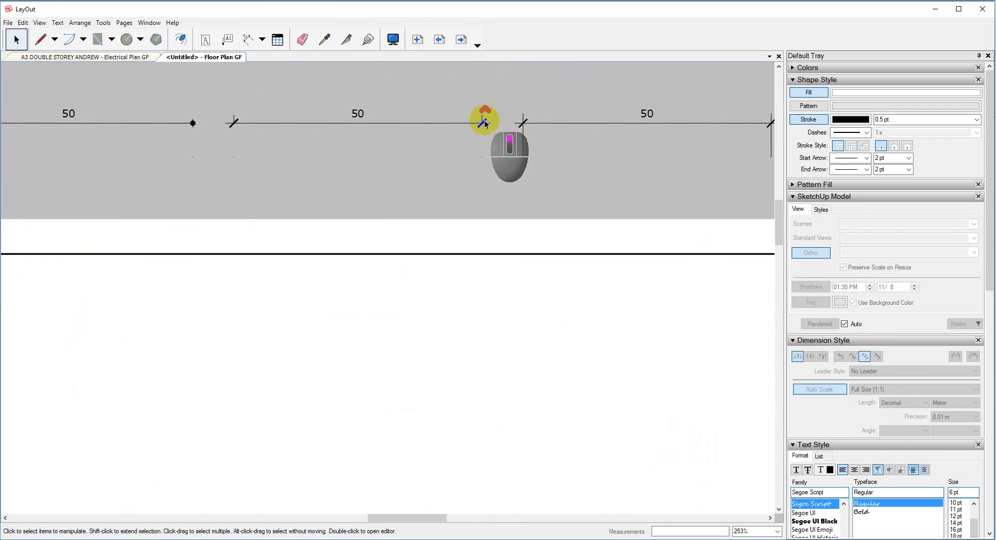
pyautogui.scroll(-3, 484, 123)
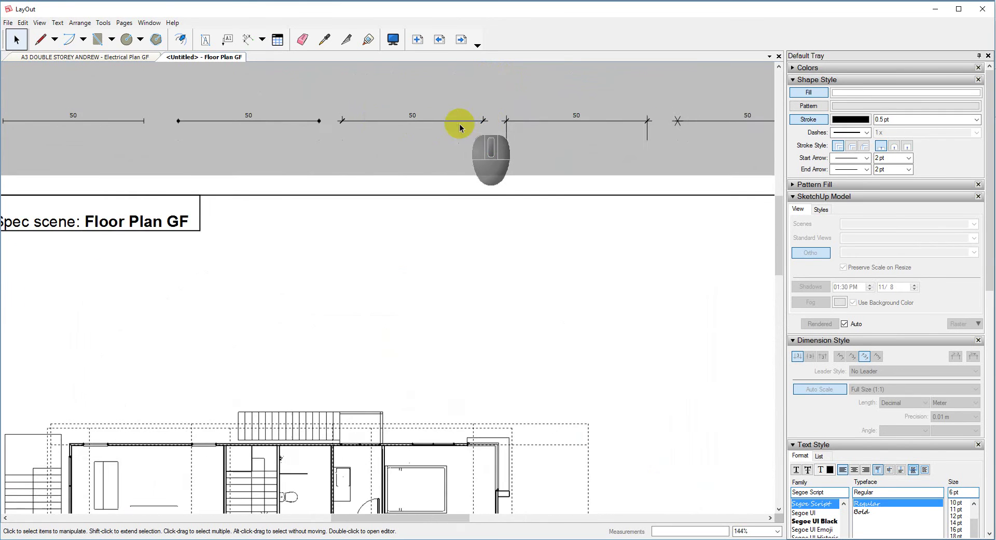
pyautogui.scroll(-3, 317, 118)
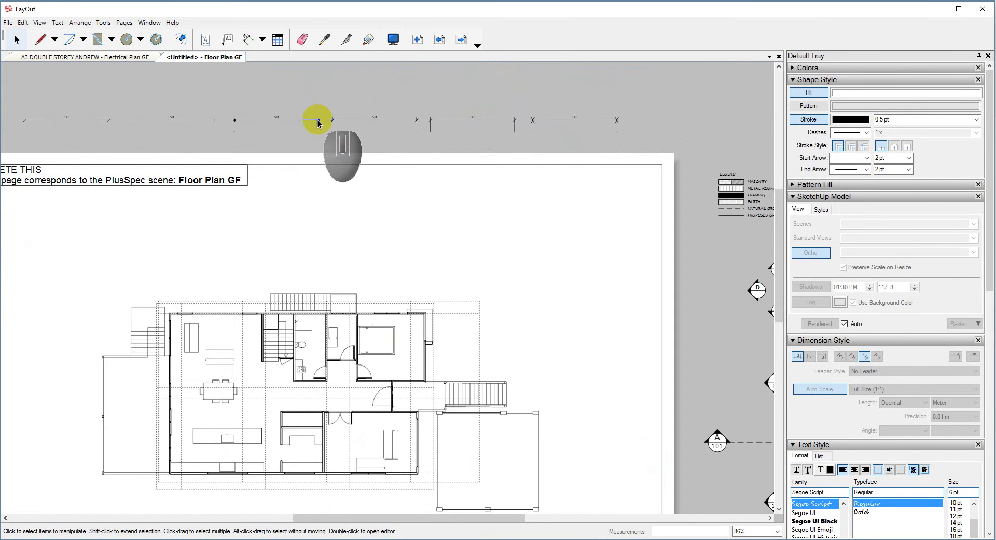
pyautogui.click(318, 121)
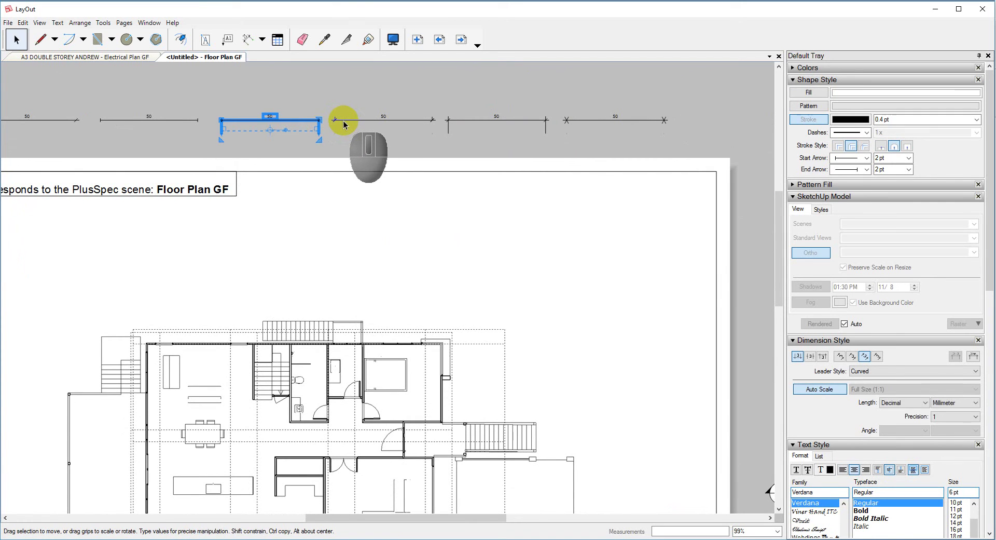
pyautogui.press('Delete')
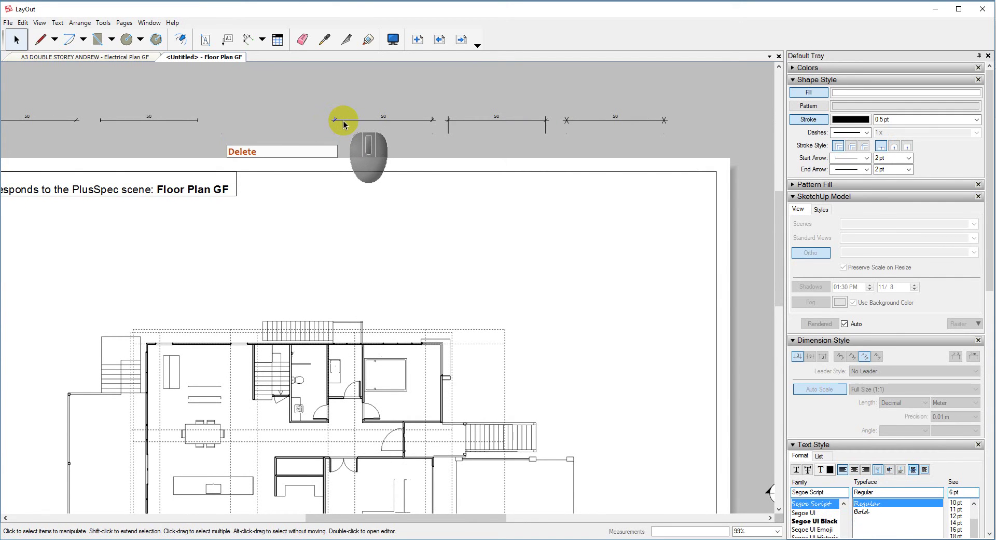
pyautogui.hotkey('ctrl', 'z')
pyautogui.scroll(-4, 390, 128)
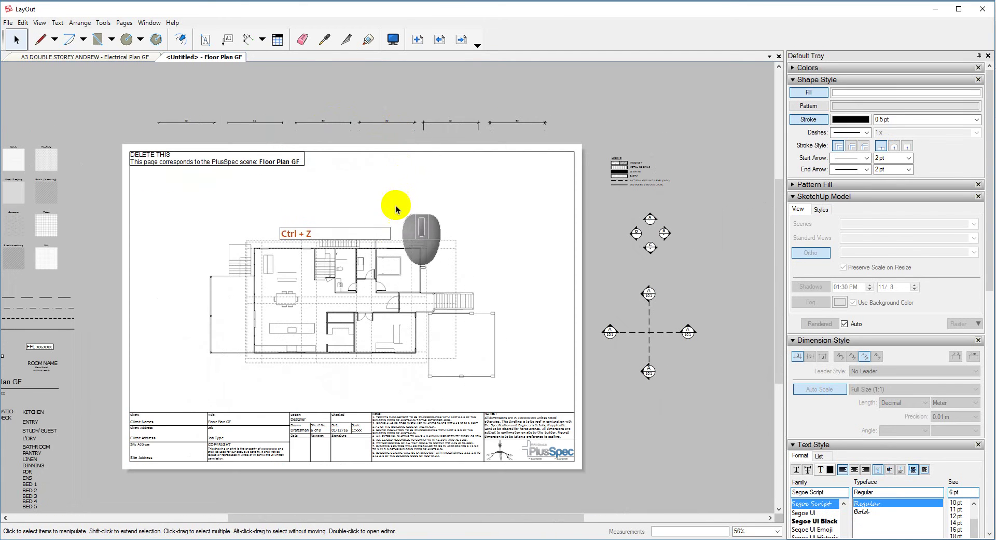
pyautogui.scroll(3, 382, 242)
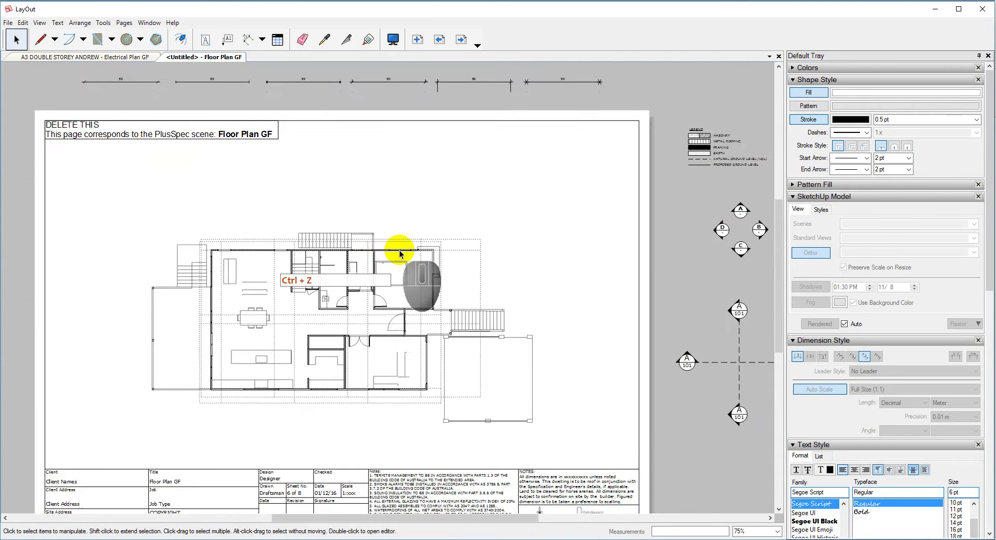
pyautogui.scroll(2, 382, 248)
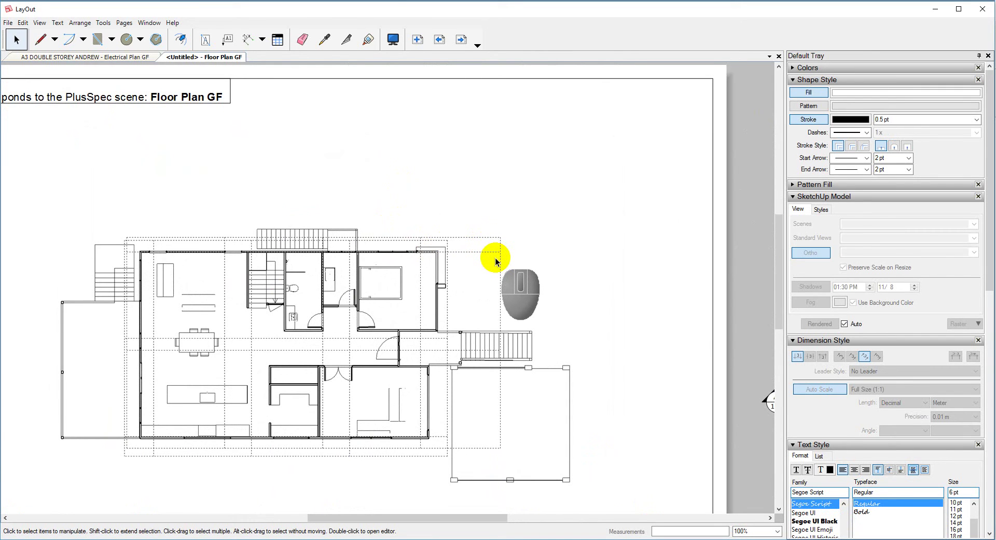
# Switch to SketchUp and open the Floor Plan GF scene.
pyautogui.hotkey('alt', 'Tab')
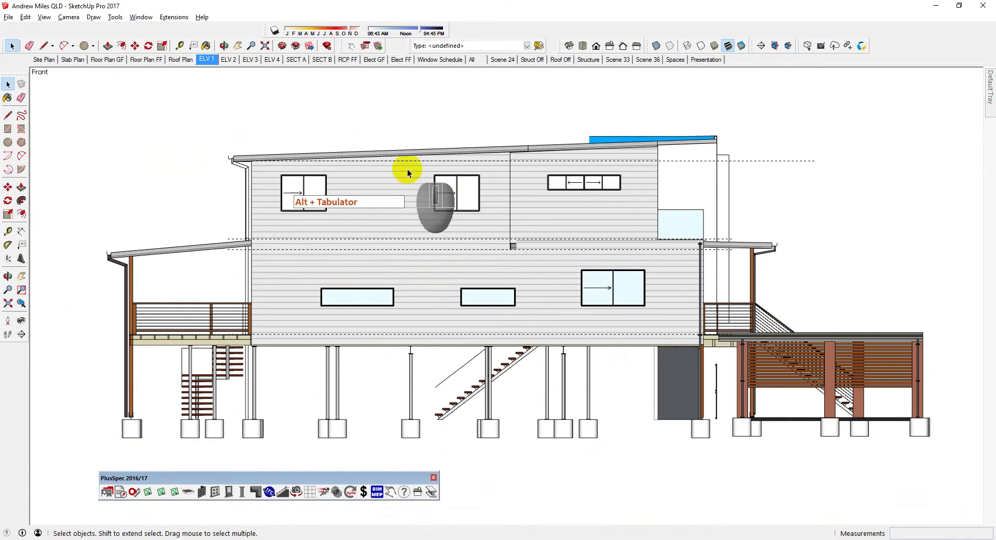
pyautogui.click(119, 61)
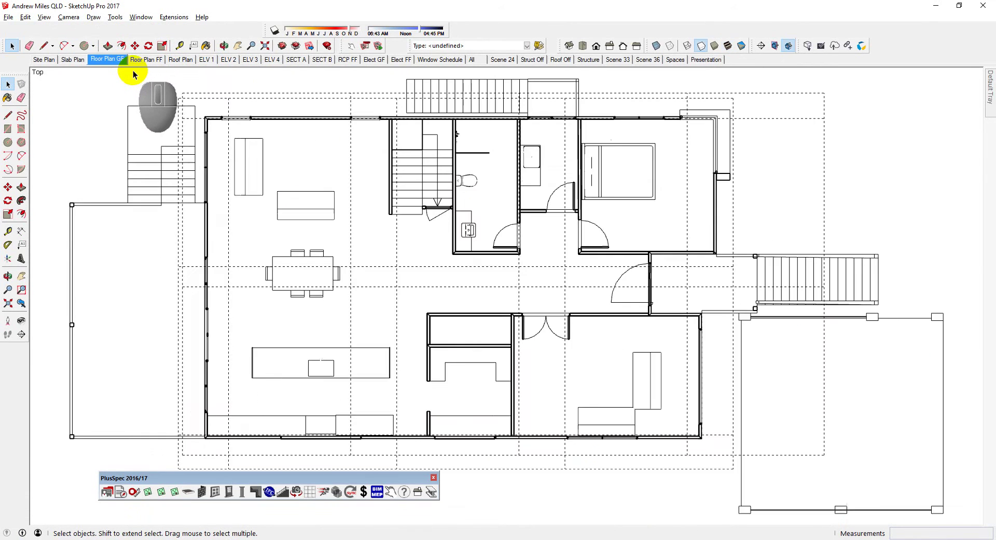
pyautogui.click(230, 93)
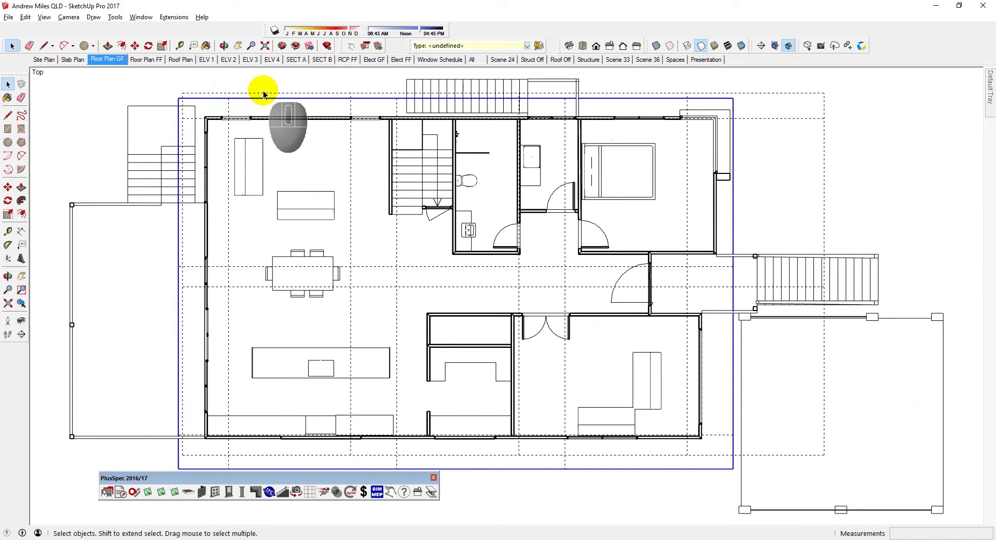
pyautogui.click(263, 94)
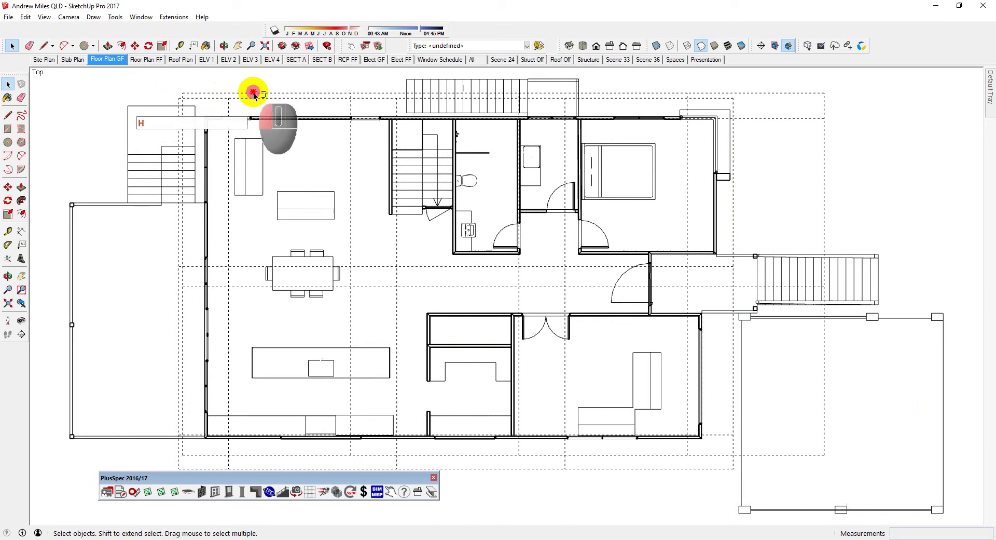
pyautogui.click(238, 83)
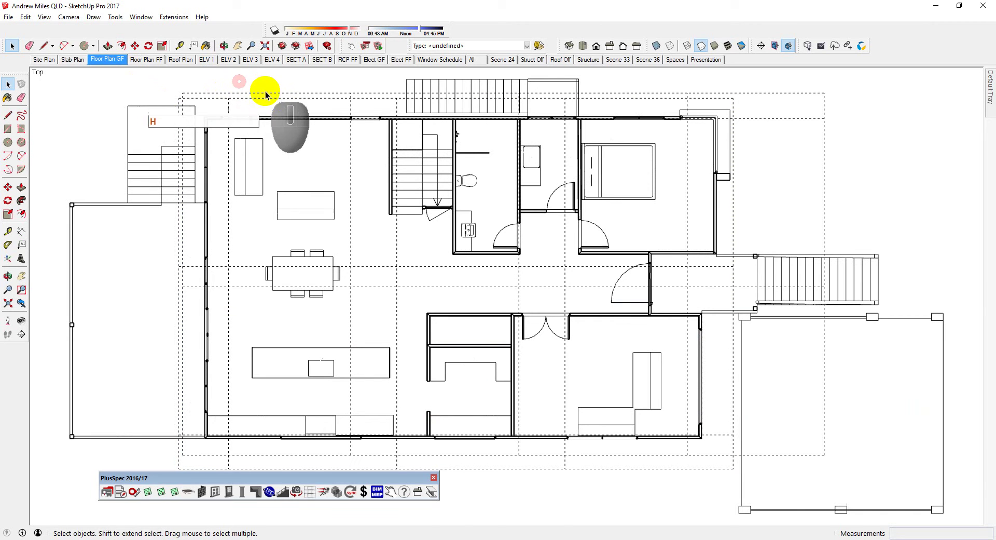
pyautogui.moveTo(852, 150); pyautogui.dragTo(810, 99)
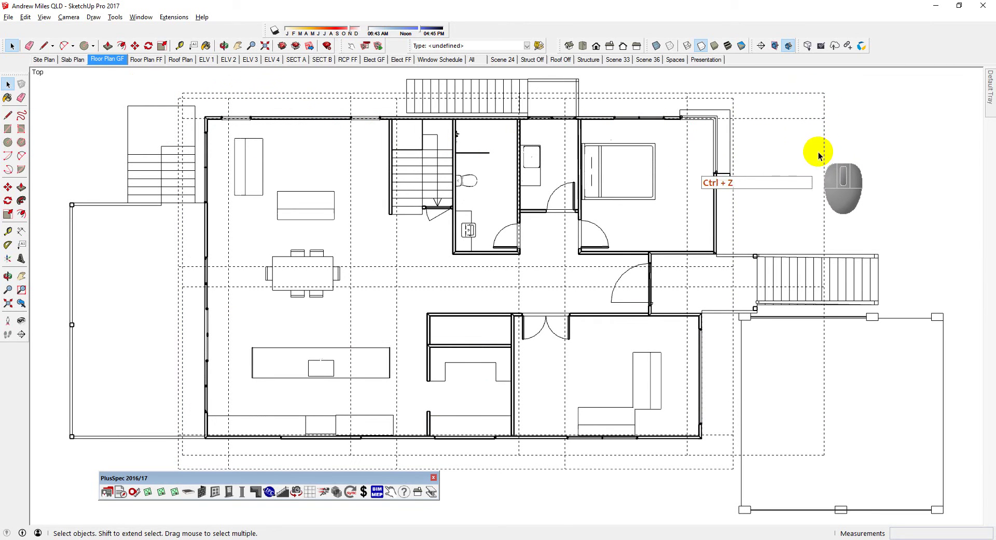
pyautogui.press('space')
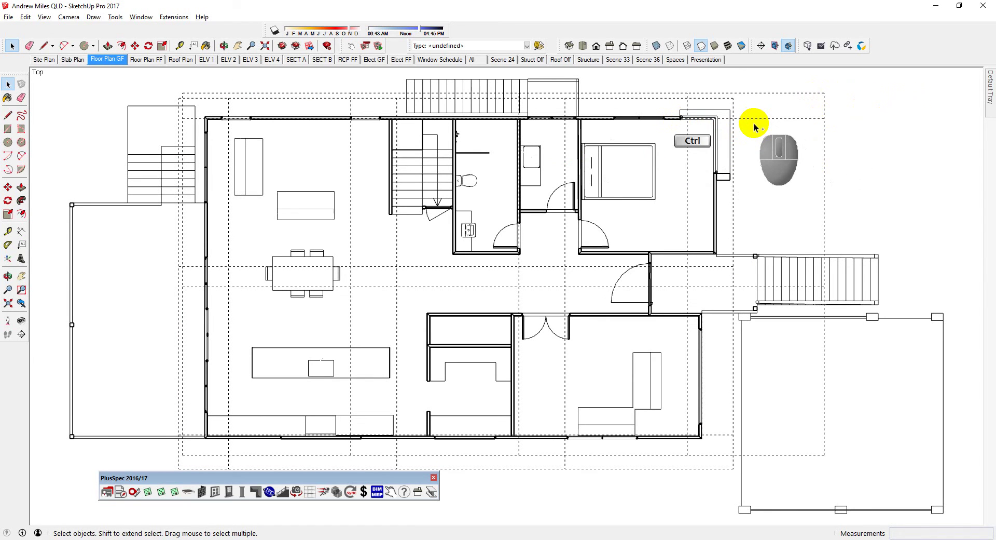
pyautogui.hotkey('ctrl', 'z')
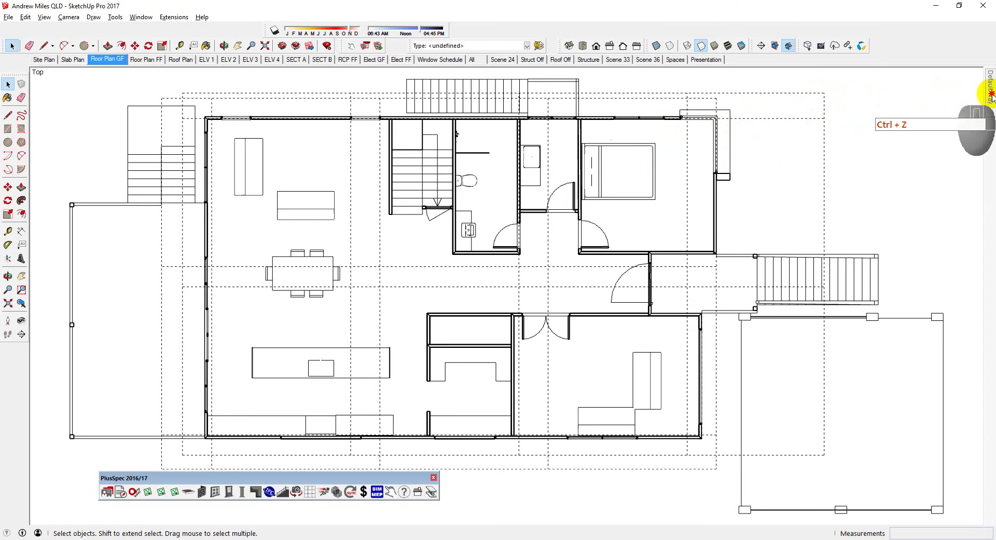
# Turn off the visibility of the Grids layer and update the Floor Plan GF scene.
pyautogui.moveTo(991, 96)
pyautogui.scroll(-2, 900, 311)
pyautogui.scroll(-2, 901, 313)
pyautogui.scroll(4, 902, 313)
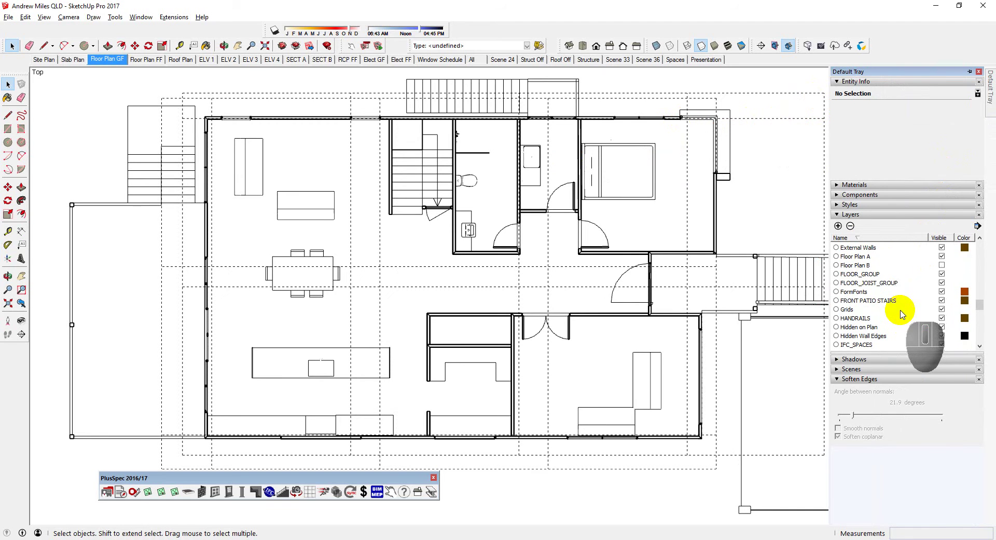
pyautogui.click(941, 309)
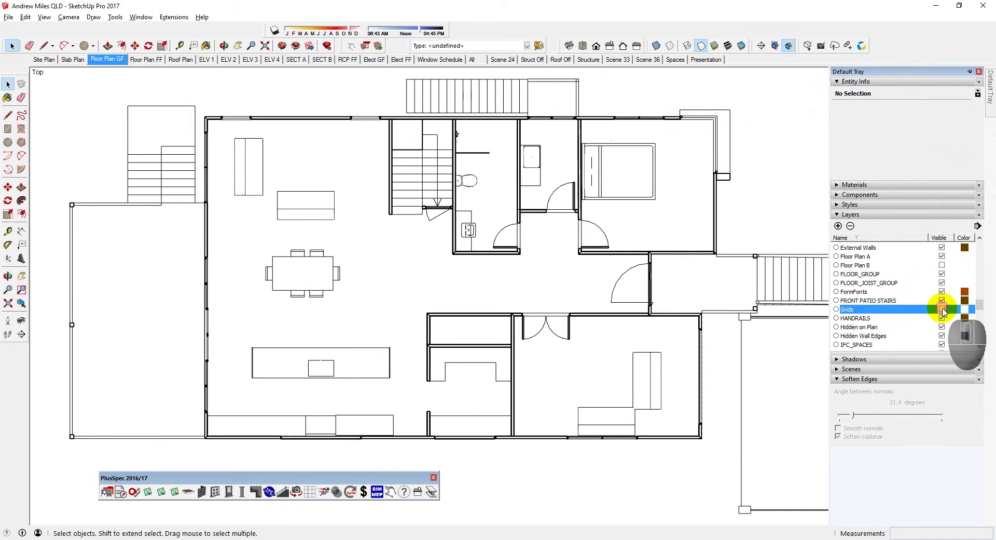
pyautogui.rightClick(121, 62)
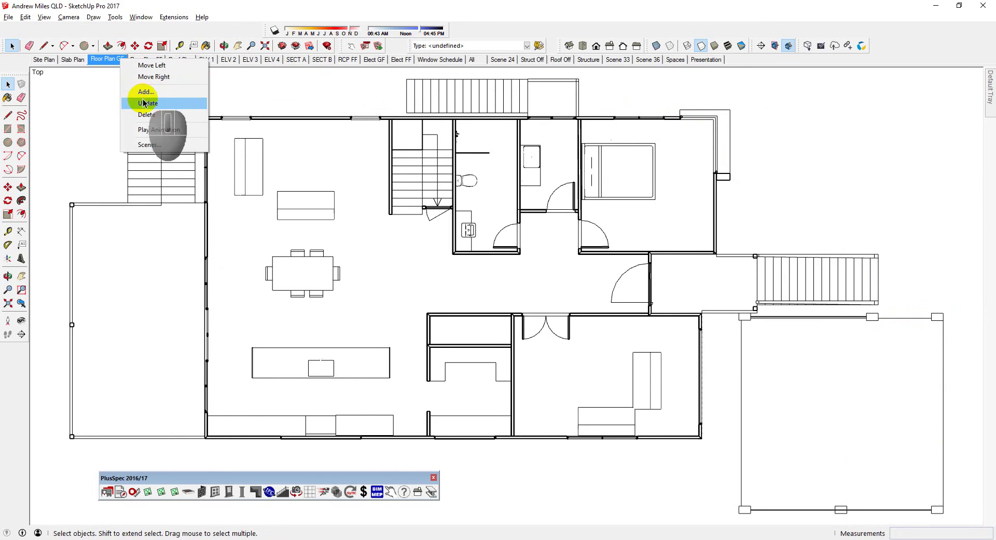
pyautogui.click(143, 103)
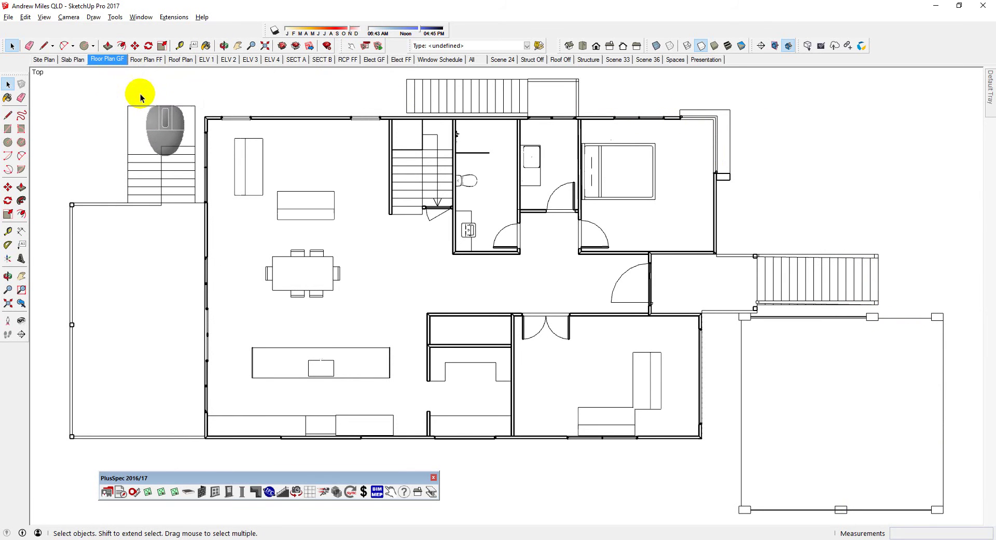
# Save the SketchUp model with the updated Floor Plan GF scene.
pyautogui.click(9, 17)
pyautogui.click(21, 55)
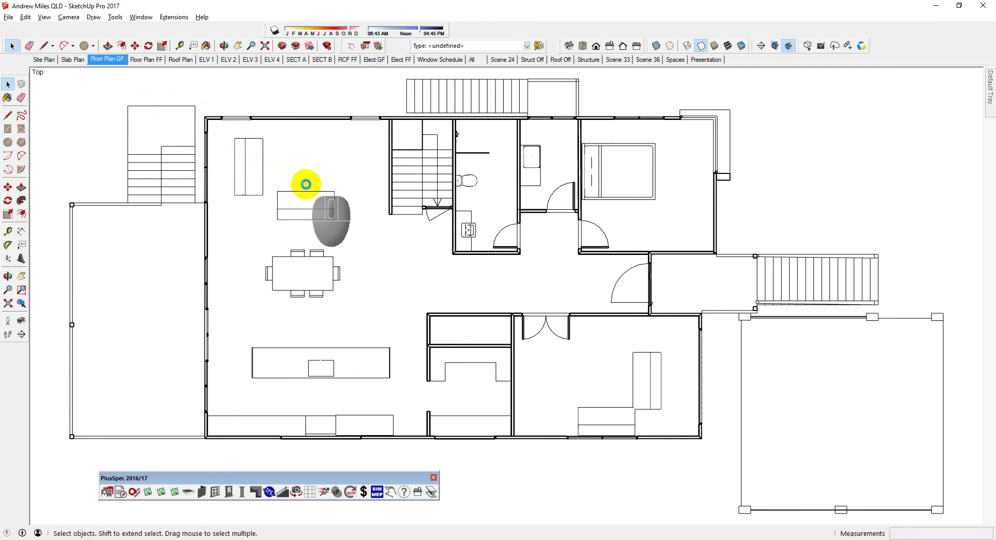
pyautogui.middleClick(306, 184)
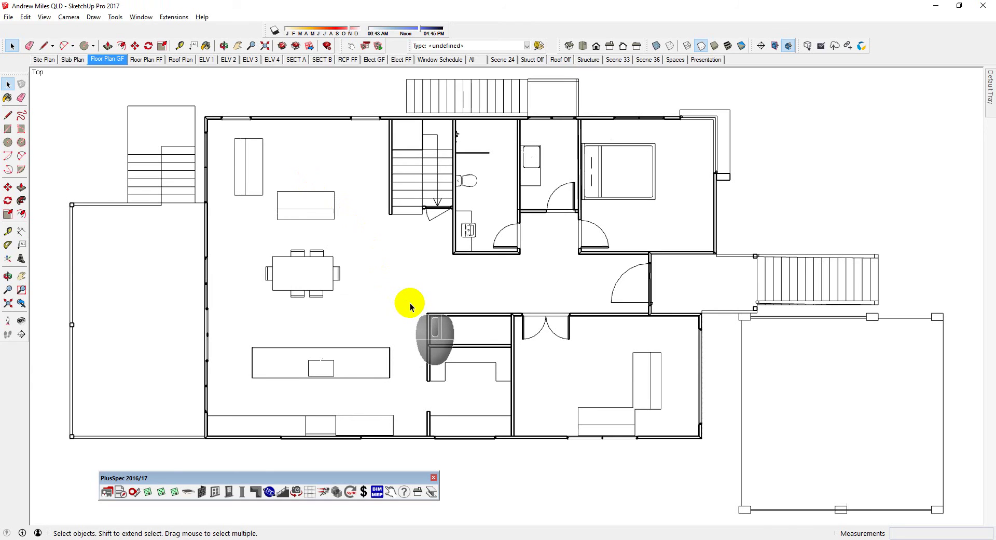
# Switch to LayOut, update the model reference of the ground-floor plan viewport, and deselect it.
pyautogui.hotkey('alt', 'Tab')
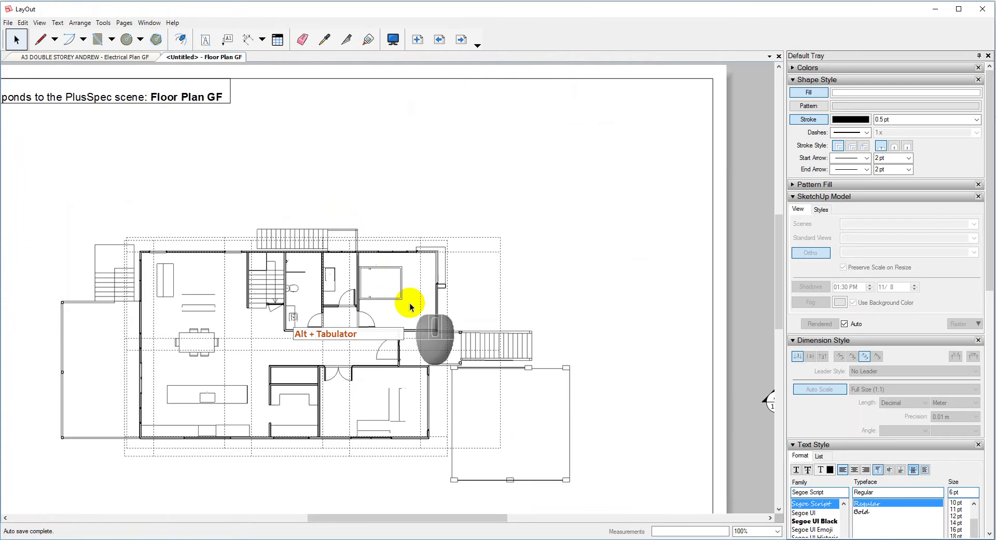
pyautogui.click(425, 287)
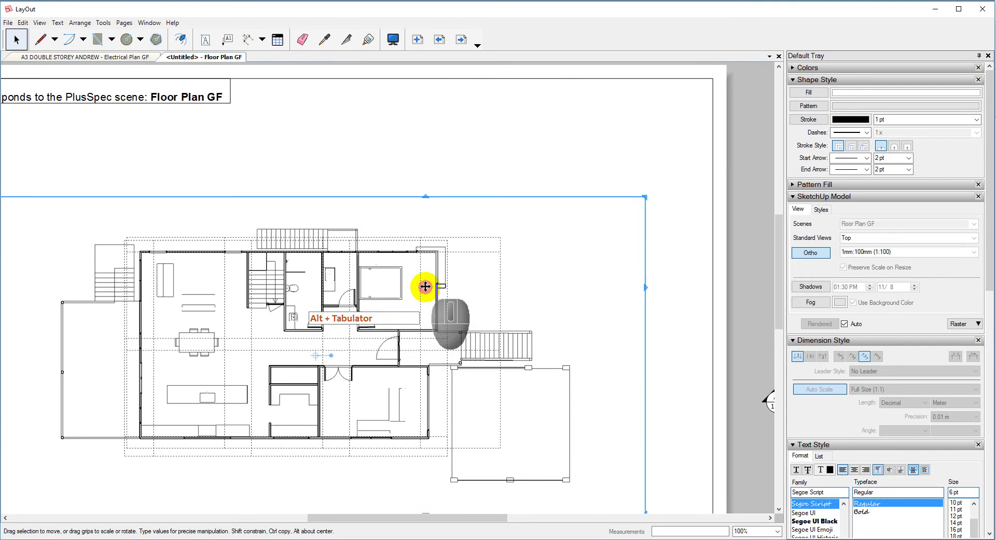
pyautogui.rightClick(425, 287)
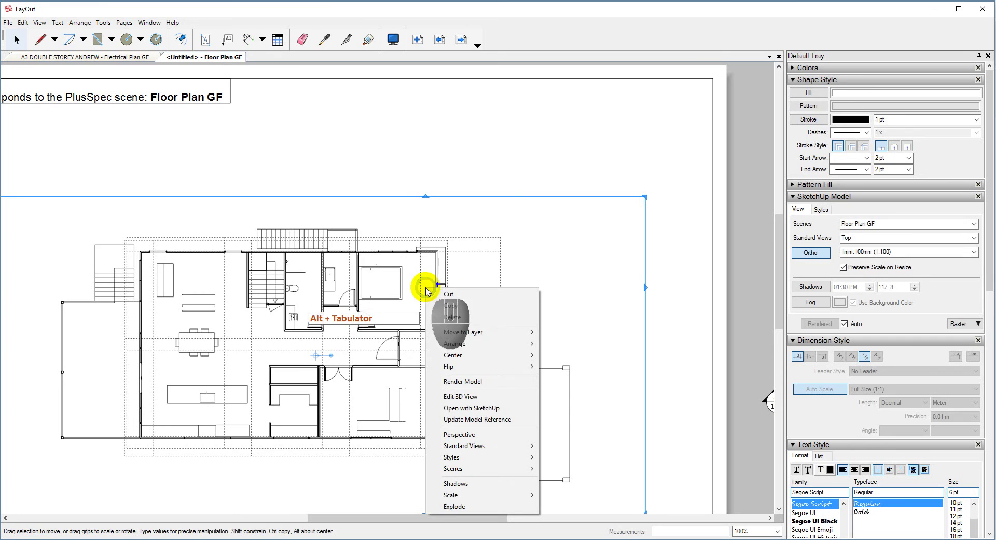
pyautogui.click(479, 418)
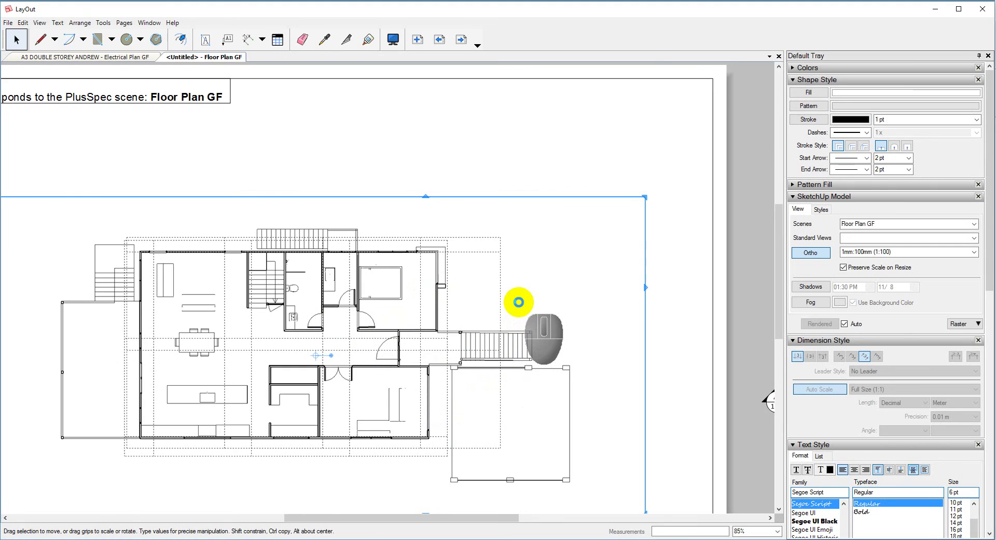
pyautogui.scroll(-1, 519, 301)
pyautogui.click(508, 194)
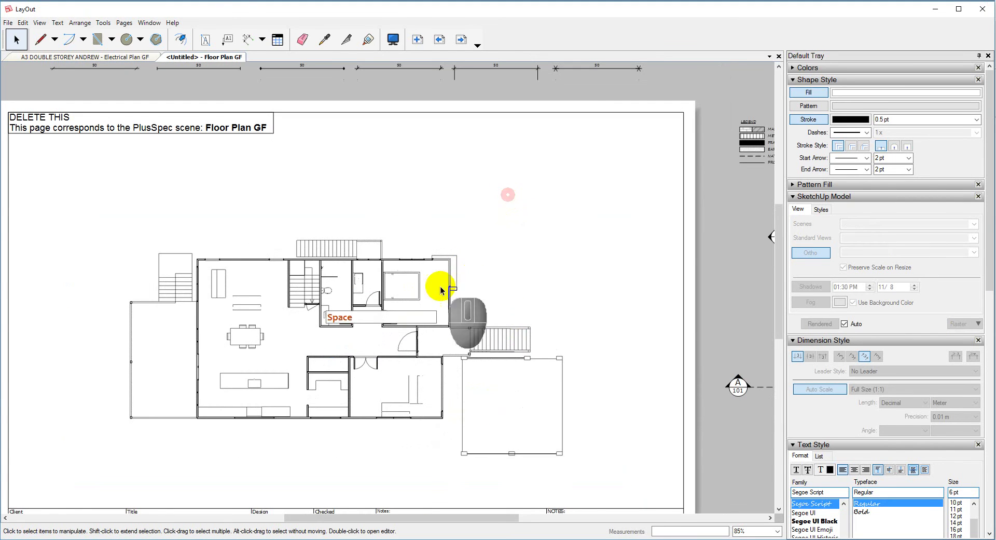
# Sample the style of the dimension with slash end markers and extension lines above the sheet for use with the linear Dimension tool.
pyautogui.scroll(-1, 444, 274)
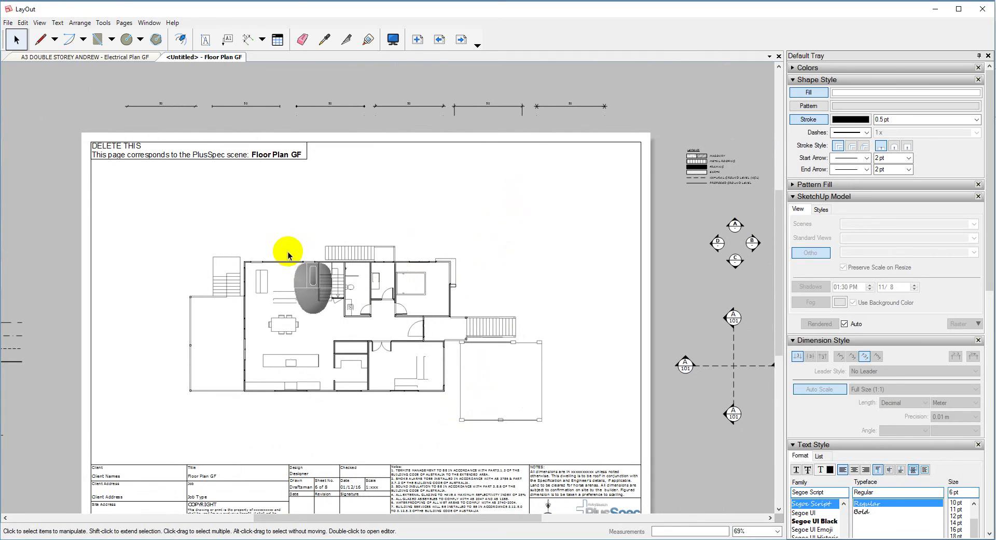
pyautogui.scroll(1, 406, 181)
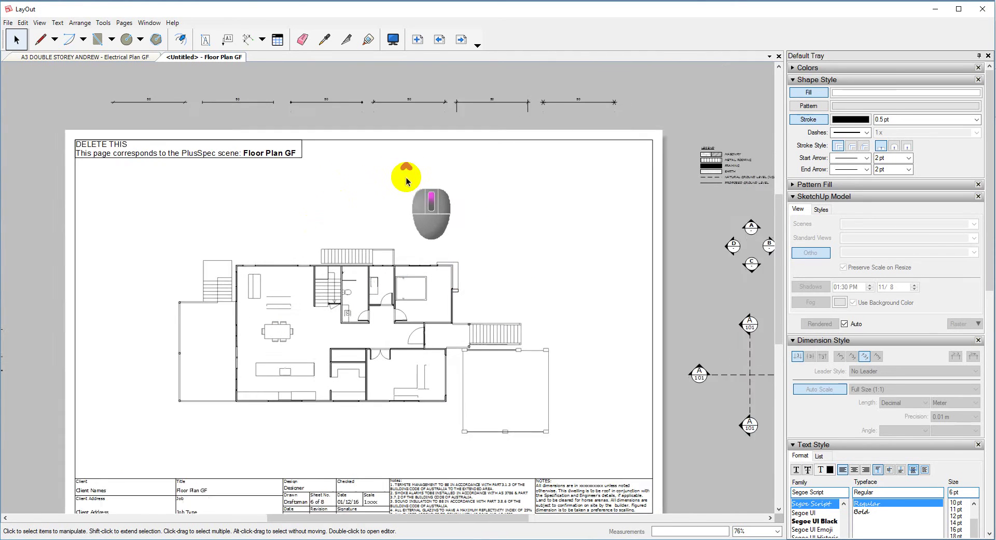
pyautogui.scroll(1, 407, 181)
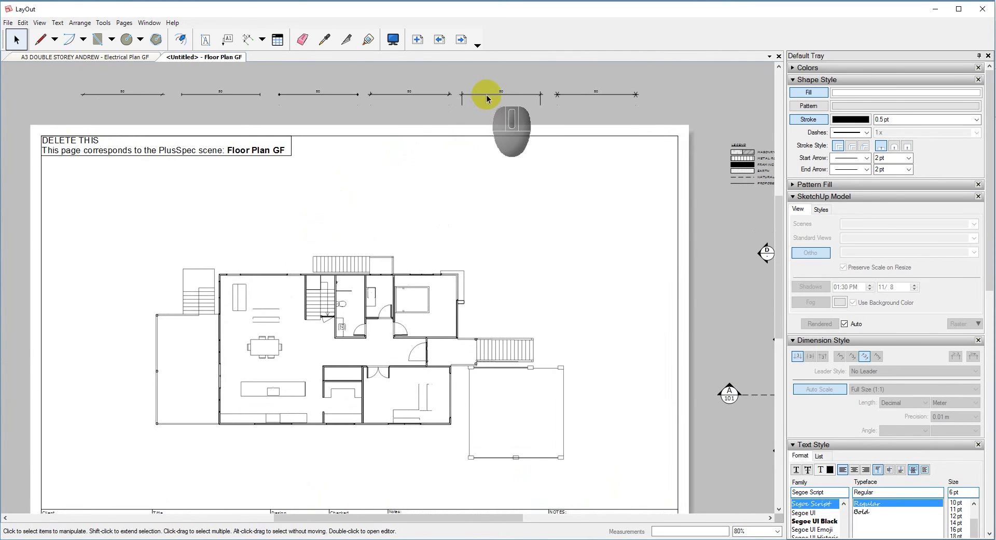
pyautogui.click(326, 40)
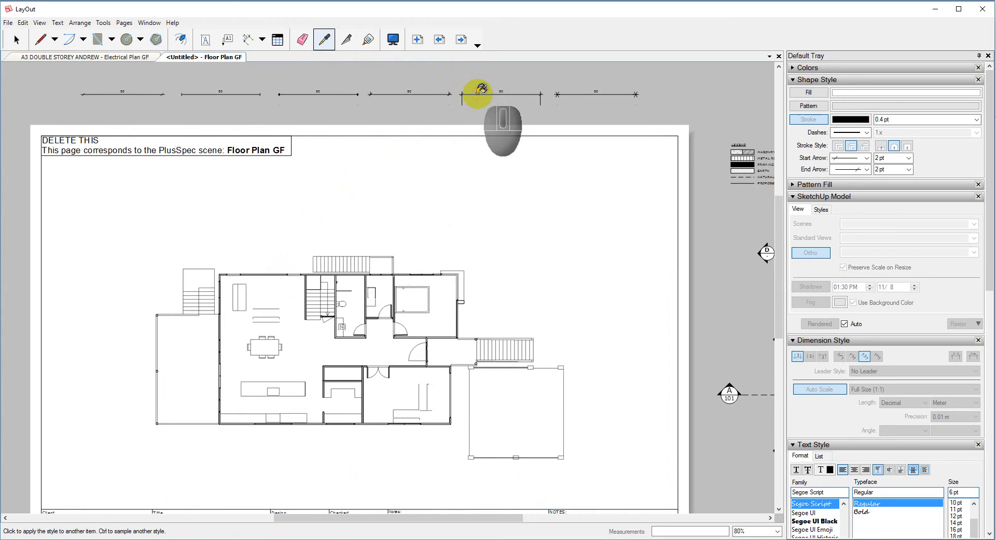
pyautogui.click(249, 40)
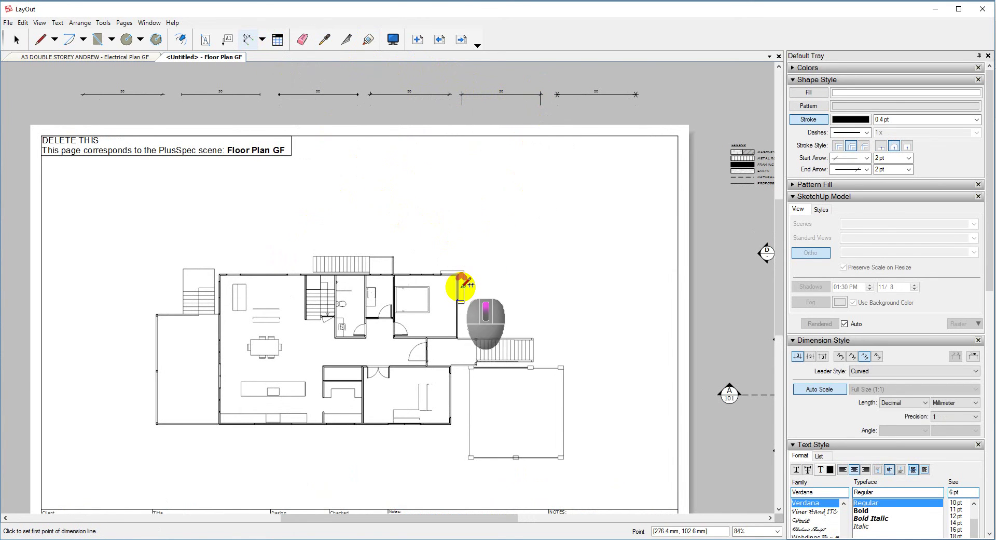
# Dimension the overall length of the upper exterior wall between its outer corners, placing the dimension line well above the plan.
pyautogui.scroll(3, 459, 280)
pyautogui.scroll(5, 460, 280)
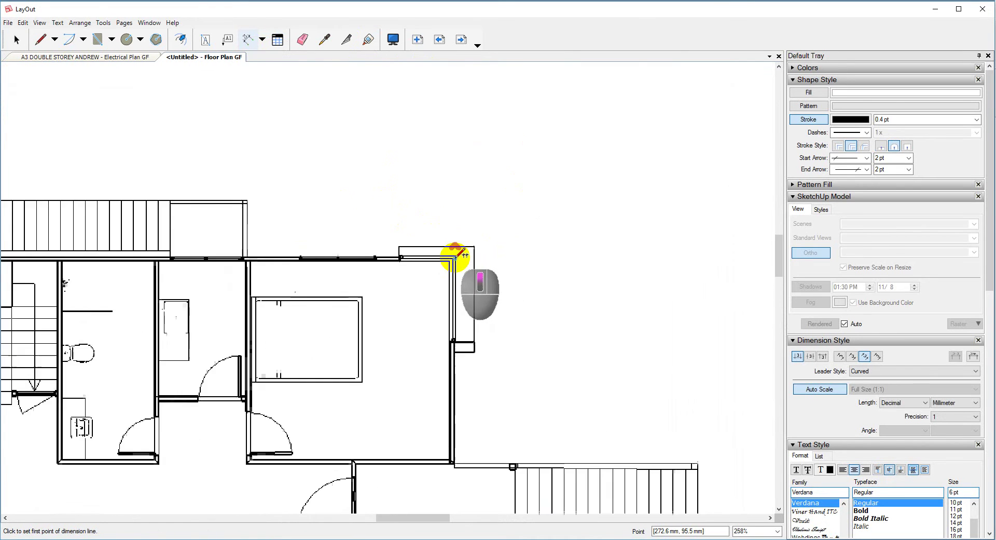
pyautogui.scroll(-4, 454, 253)
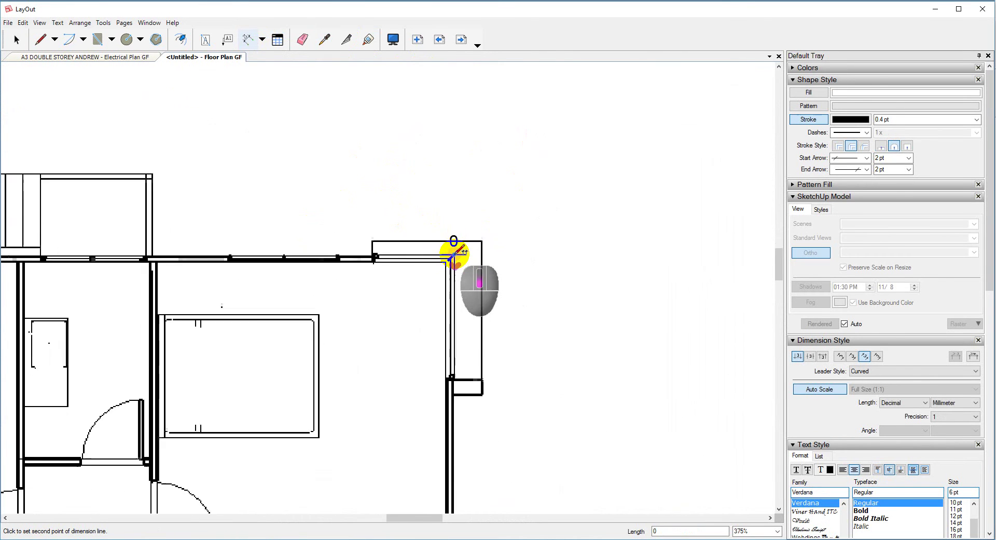
pyautogui.scroll(5, 385, 258)
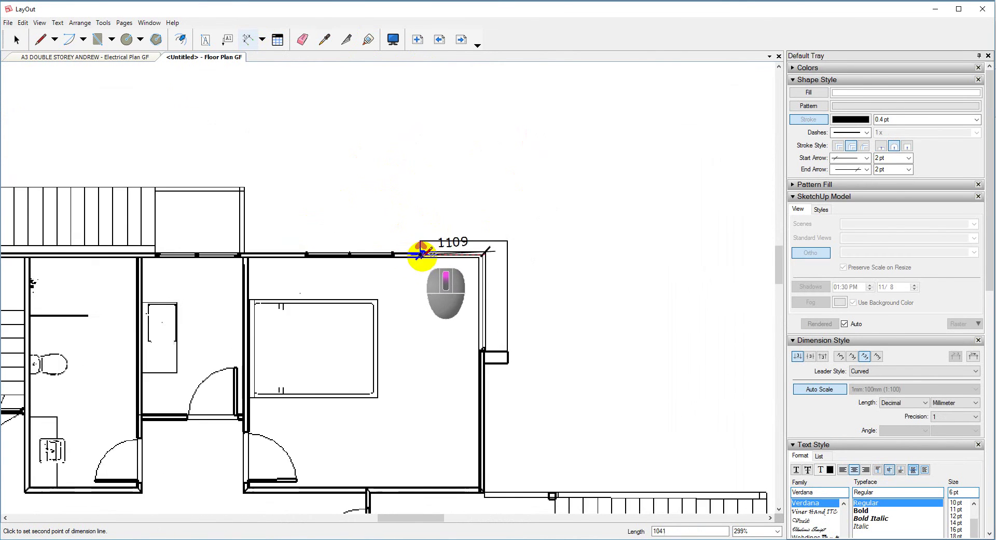
pyautogui.scroll(-8, 432, 243)
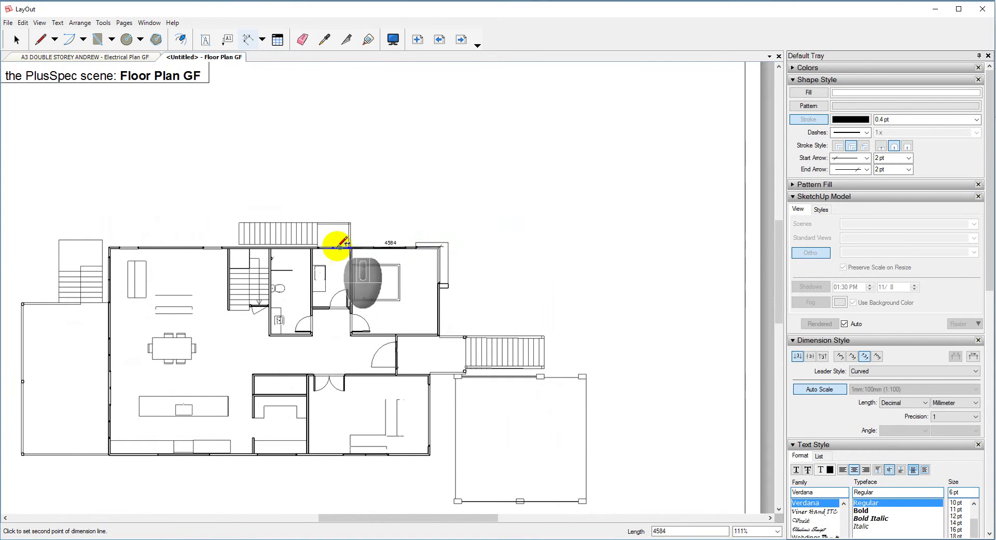
pyautogui.scroll(1, 260, 241)
pyautogui.scroll(2, 85, 248)
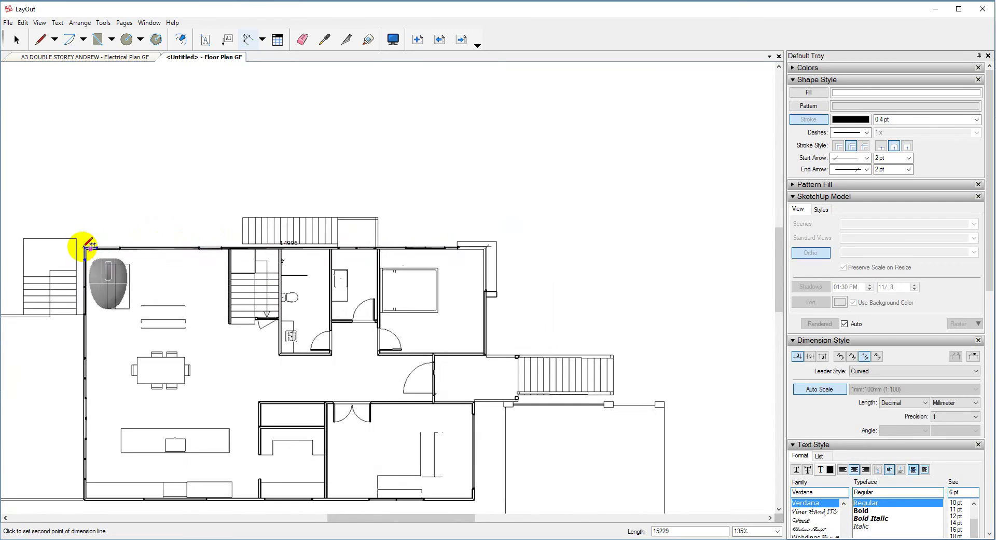
pyautogui.click(85, 248)
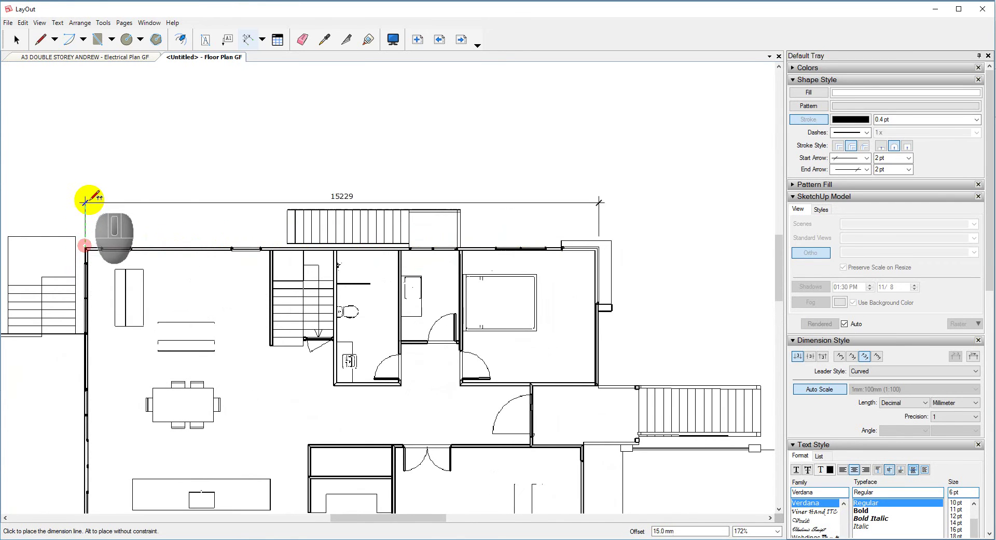
pyautogui.click(85, 125)
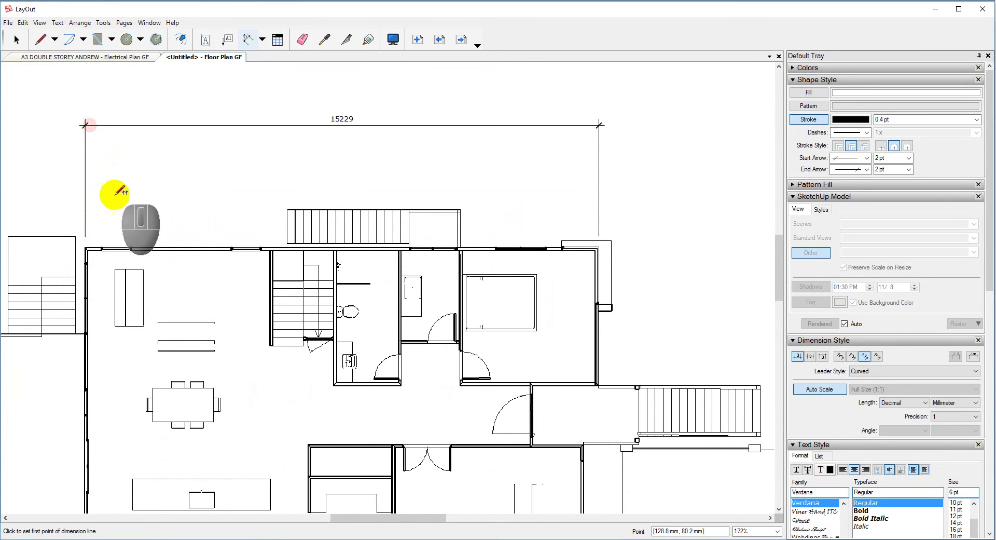
# Dimension from the upper-left house corner to the first window and across that window, in one row below the overall dimension.
pyautogui.scroll(2, 112, 247)
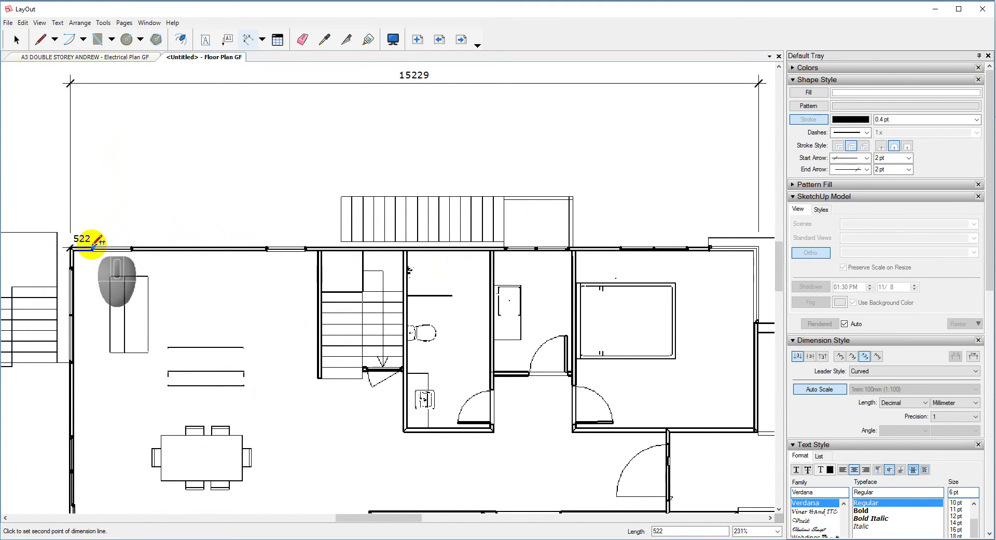
pyautogui.click(93, 248)
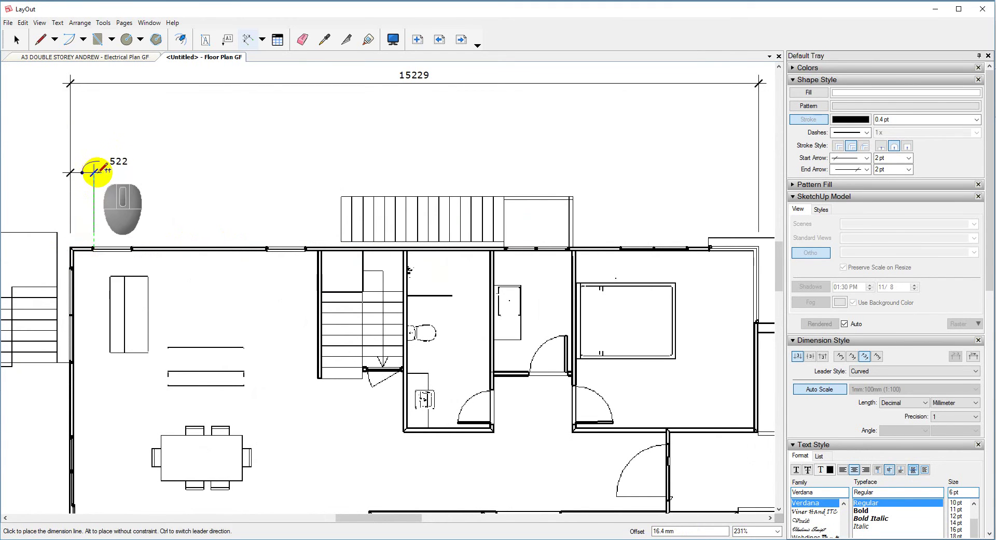
pyautogui.click(94, 143)
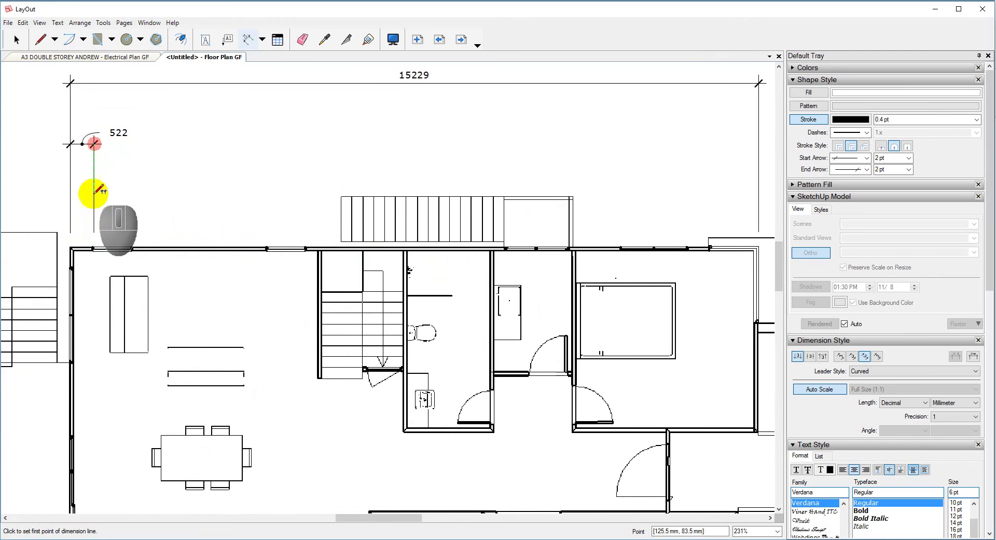
pyautogui.click(93, 248)
pyautogui.click(132, 350)
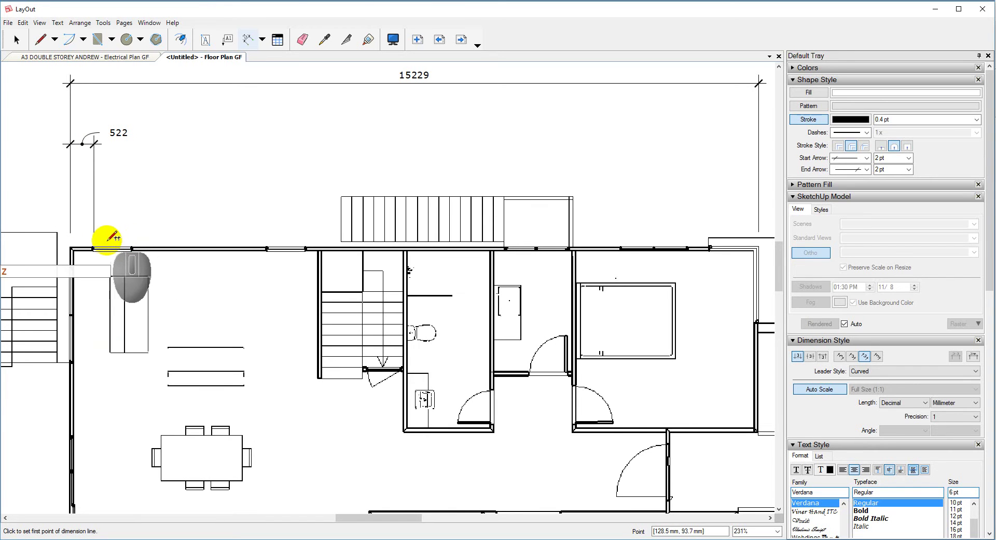
pyautogui.click(93, 248)
pyautogui.click(131, 248)
pyautogui.click(132, 140)
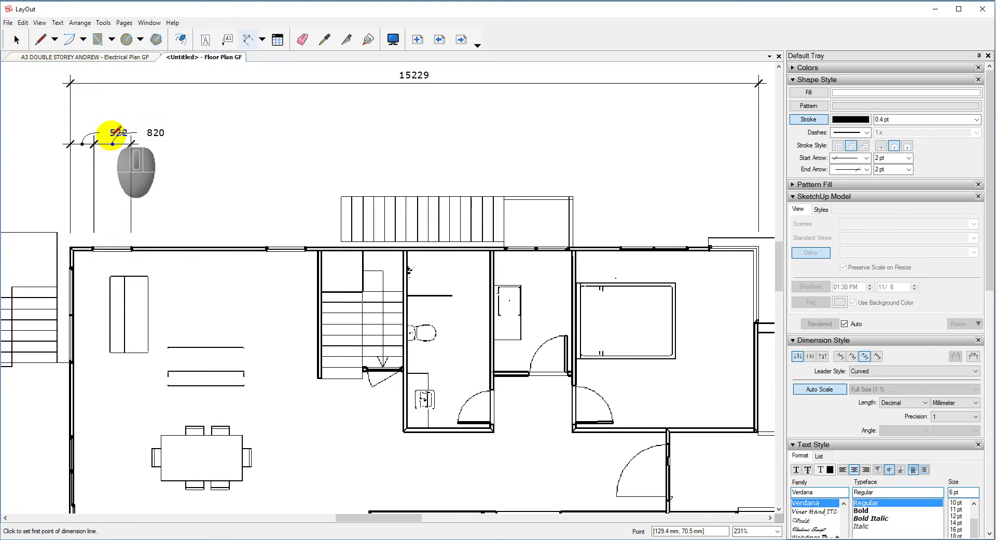
# Continue the dimension row along the upper wall across the gap to the second window and across that window's width.
pyautogui.click(132, 247)
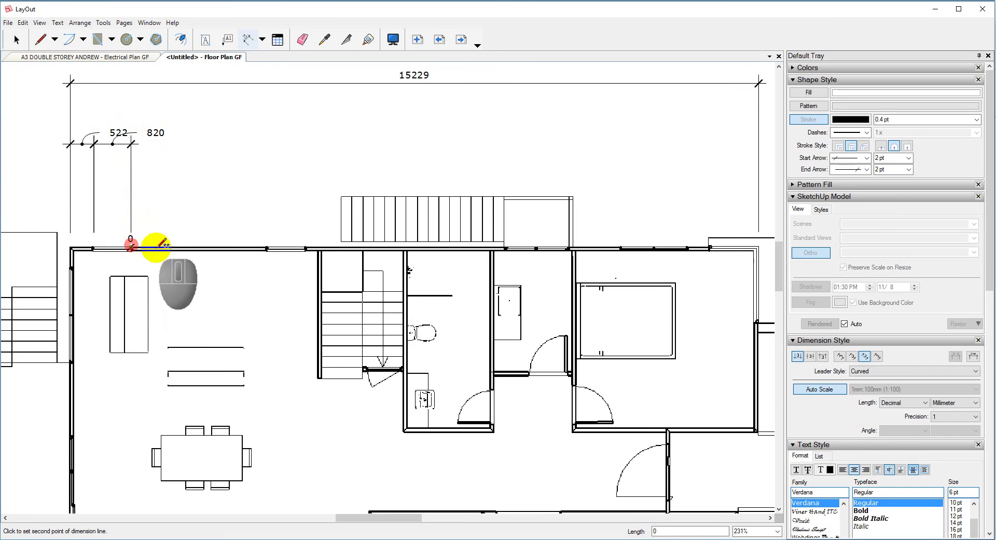
pyautogui.click(268, 245)
pyautogui.click(253, 143)
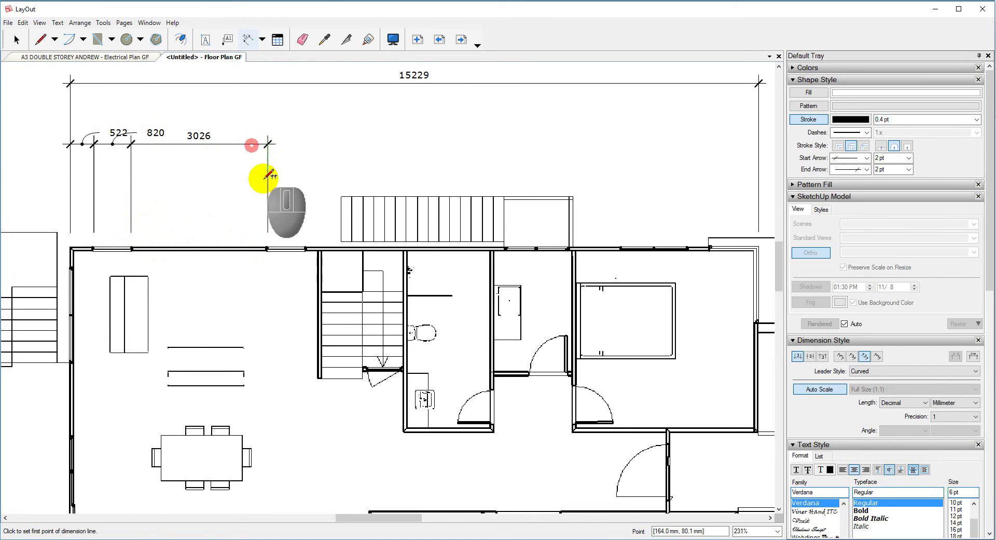
pyautogui.doubleClick(306, 248)
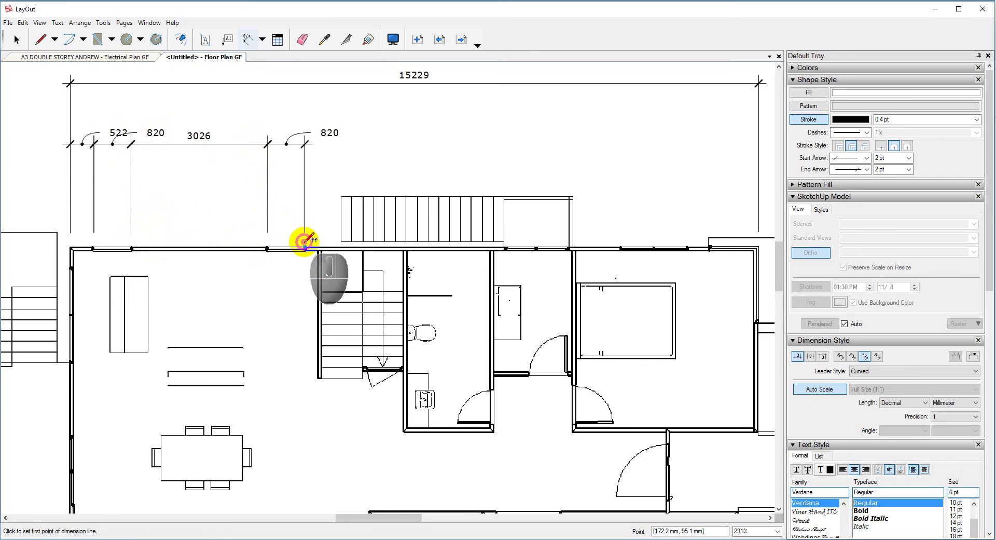
# Continue the dimension row across the stair and bathroom wall, the next opening, the following gap and the bedroom window.
pyautogui.doubleClick(506, 247)
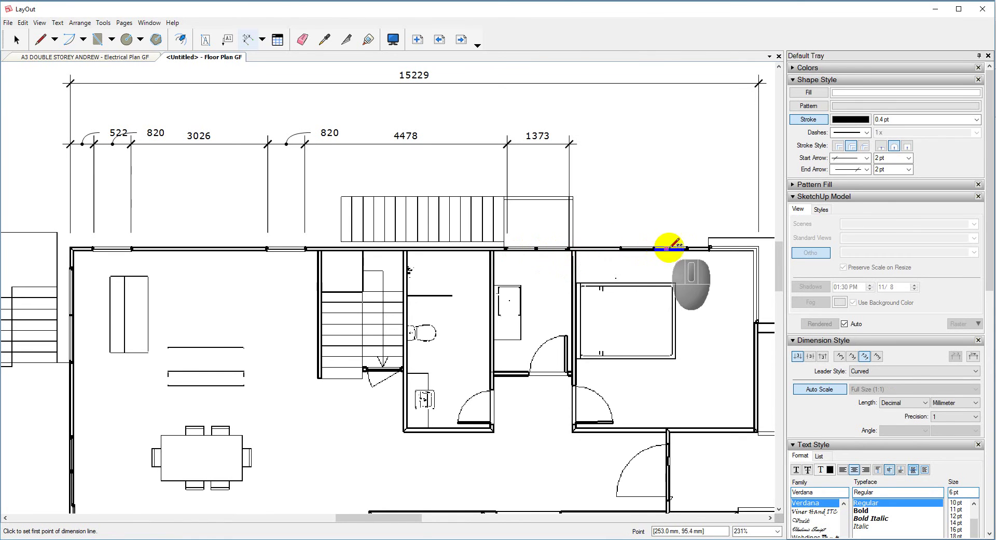
pyautogui.doubleClick(621, 247)
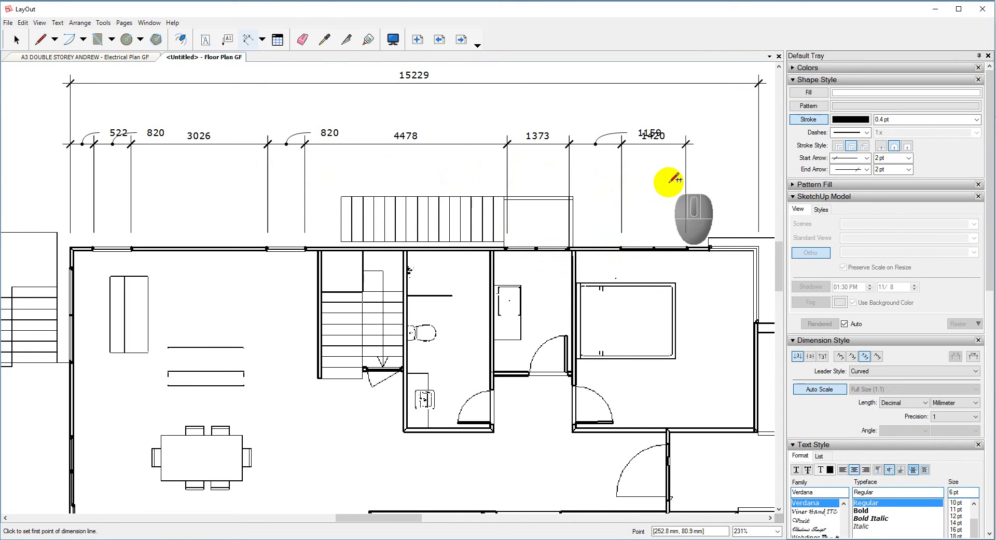
pyautogui.press('space')
# Shorten the outer extension line of the bedroom window dimension so it ends just below the dimension row.
pyautogui.scroll(-6, 485, 174)
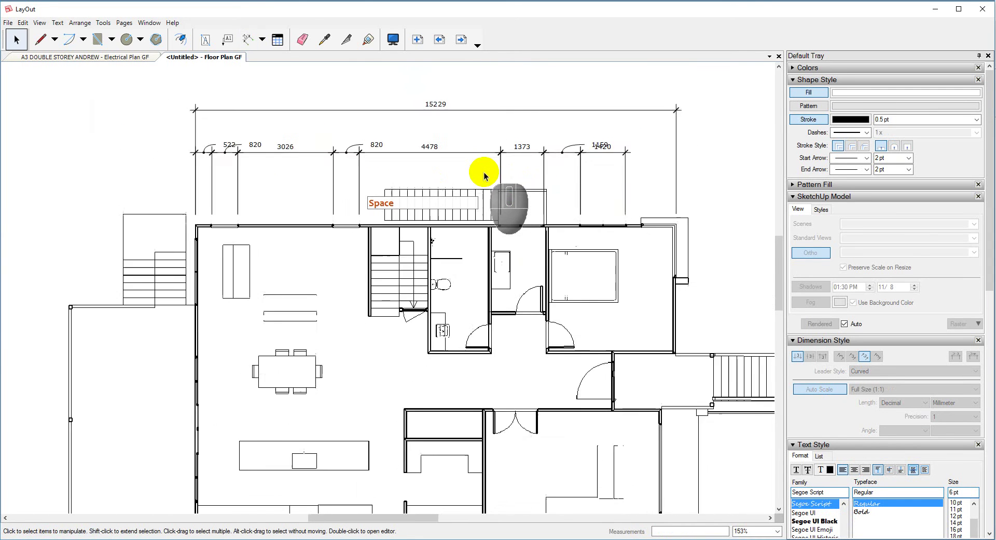
pyautogui.scroll(-5, 484, 176)
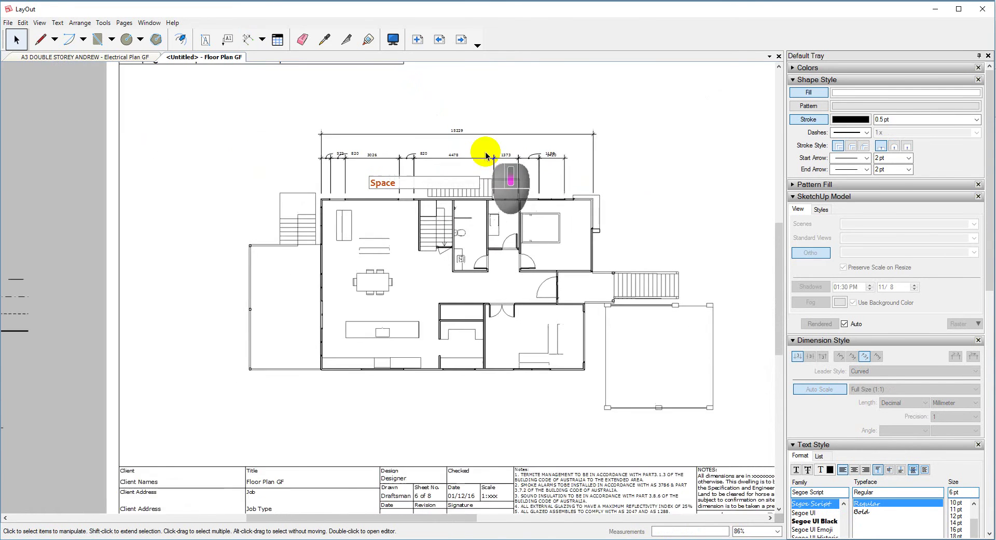
pyautogui.scroll(-3, 486, 155)
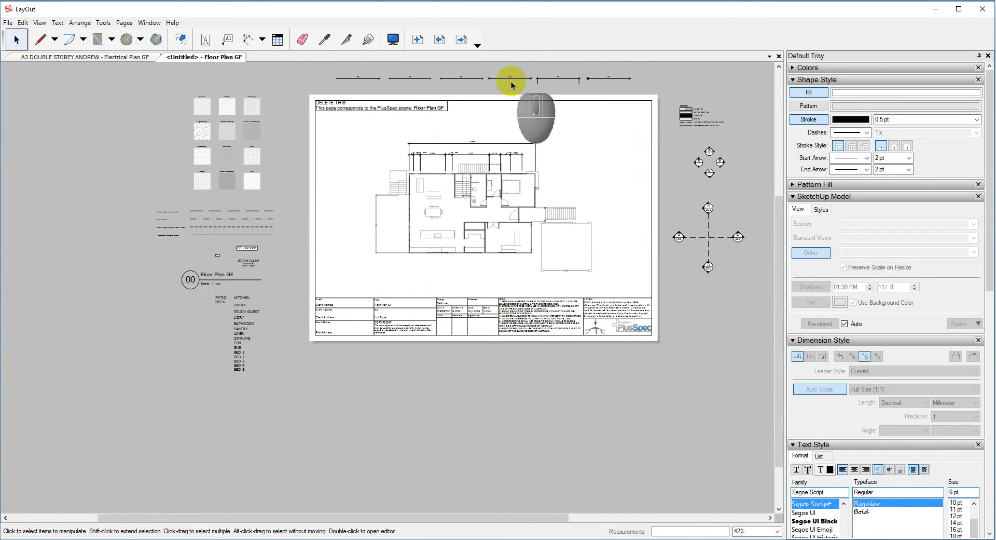
pyautogui.scroll(5, 513, 80)
pyautogui.scroll(5, 514, 79)
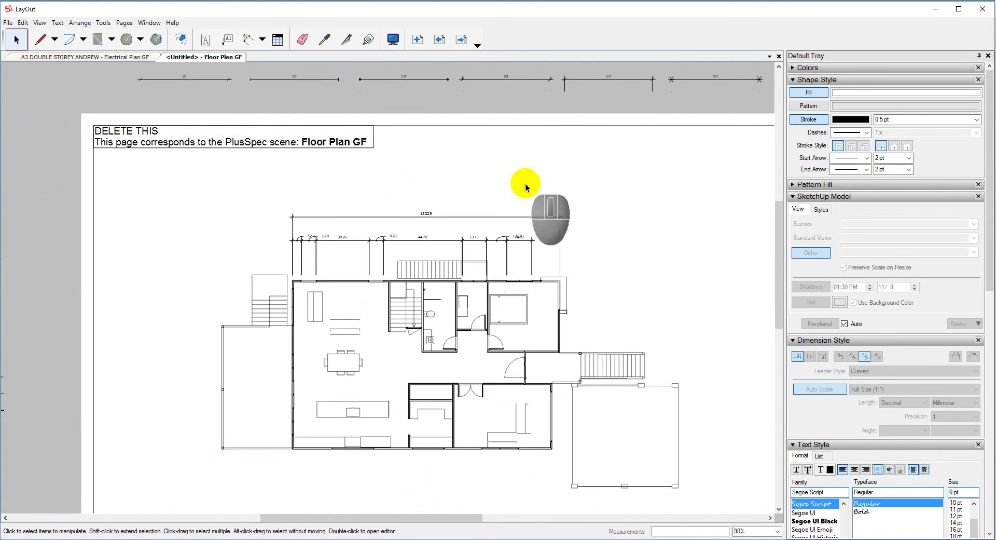
pyautogui.scroll(2, 532, 267)
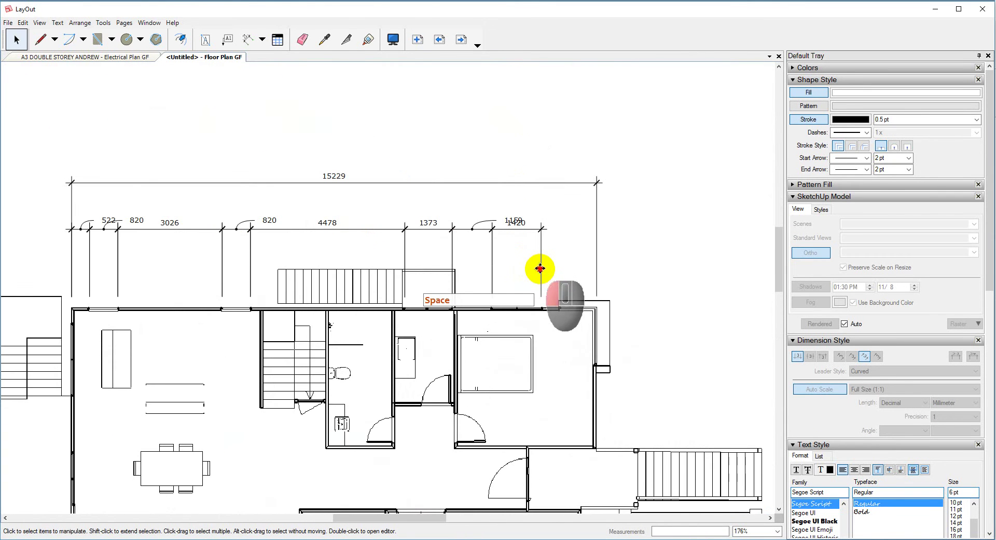
pyautogui.click(540, 273)
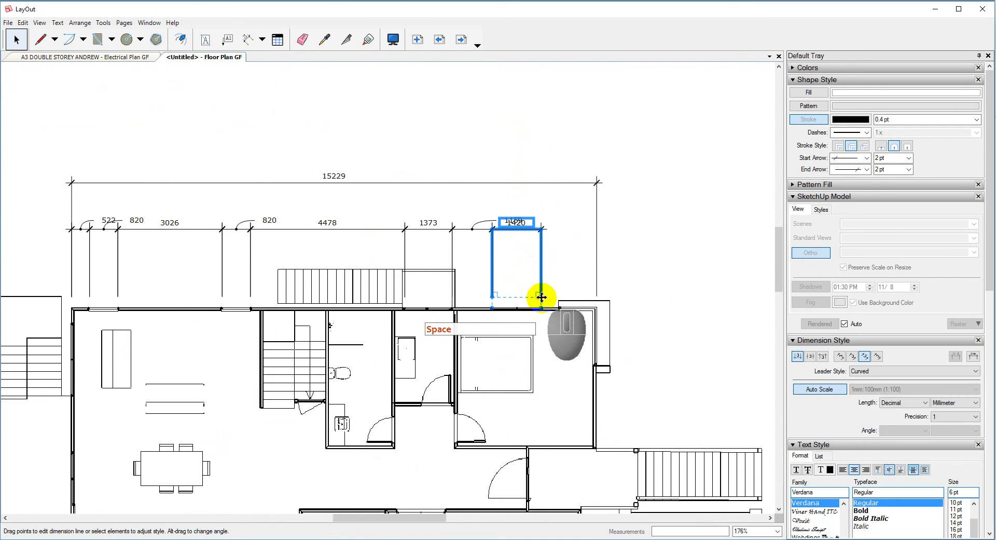
pyautogui.click(542, 294)
pyautogui.moveTo(543, 288); pyautogui.dragTo(539, 252)
pyautogui.scroll(5, 553, 257)
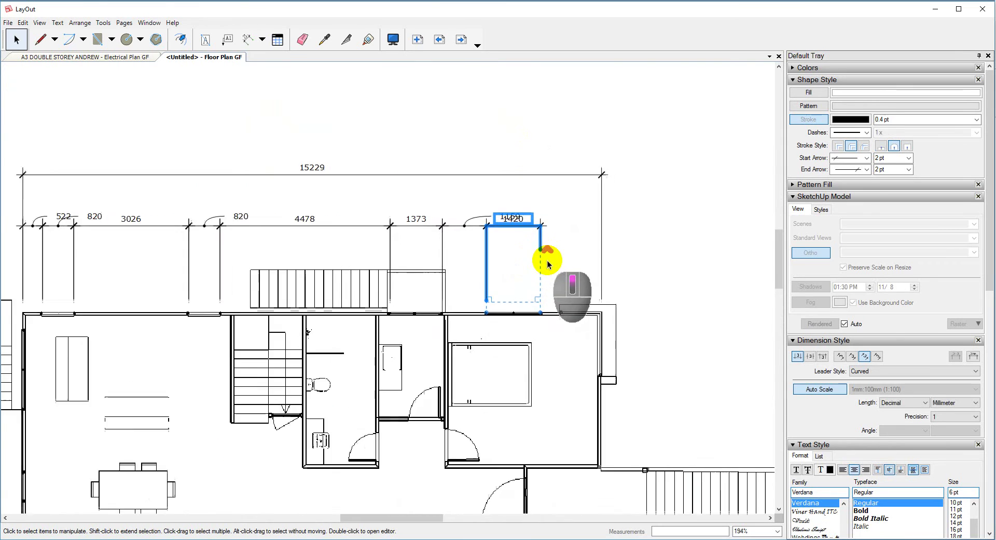
pyautogui.click(560, 254)
# Sample the sample dimension without extension lines above the page and apply its style to the bedroom window dimension and the neighbouring gap dimension.
pyautogui.scroll(-10, 561, 254)
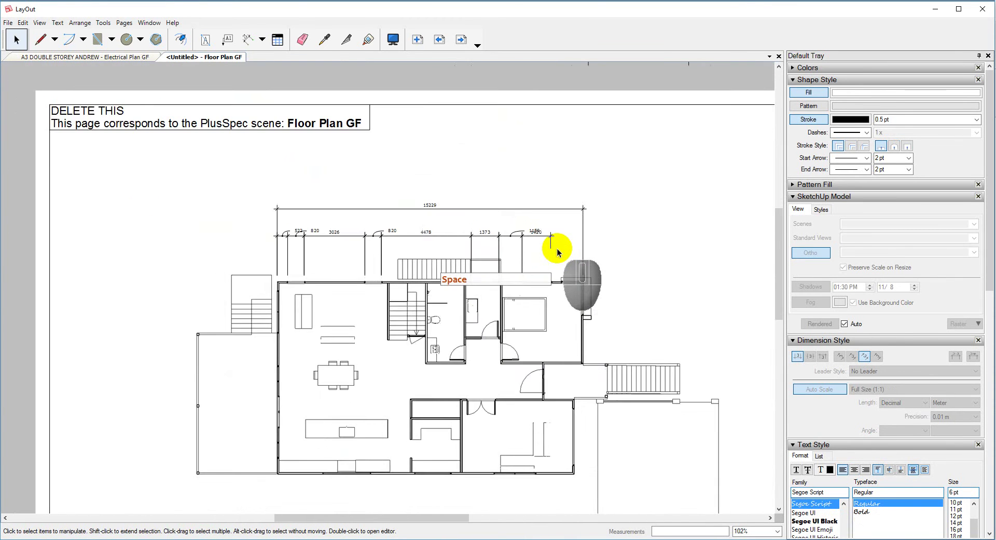
pyautogui.scroll(-1, 557, 253)
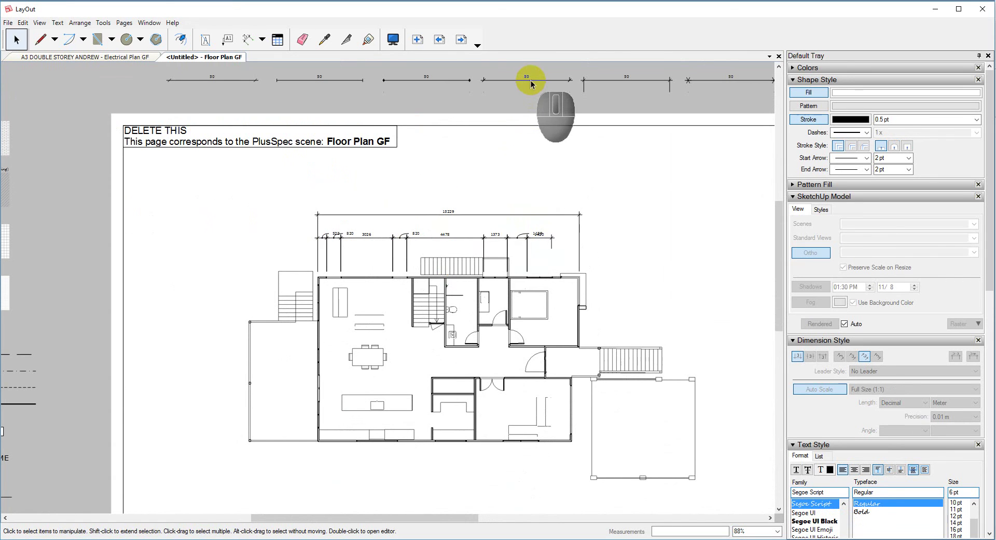
pyautogui.click(325, 40)
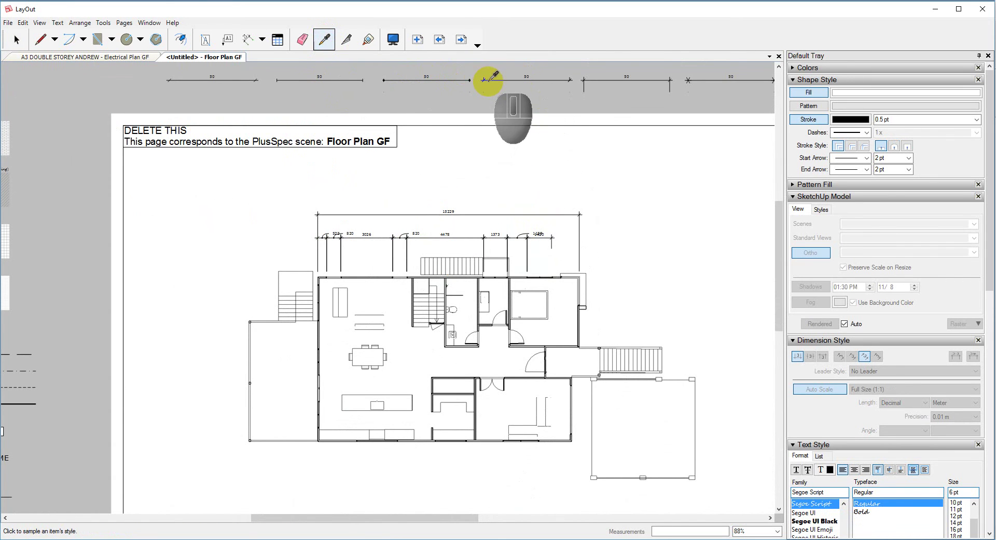
pyautogui.click(488, 79)
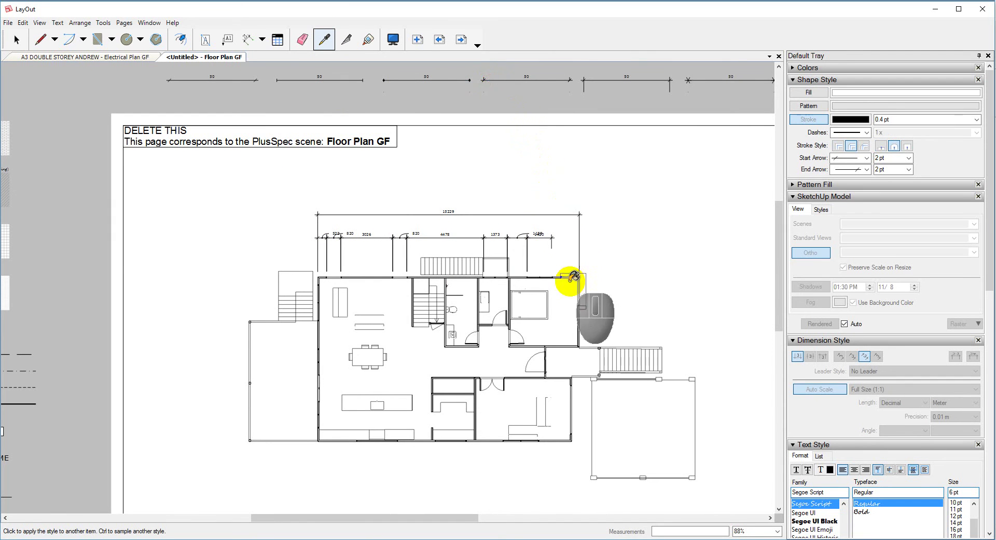
pyautogui.scroll(2, 565, 270)
pyautogui.scroll(3, 562, 266)
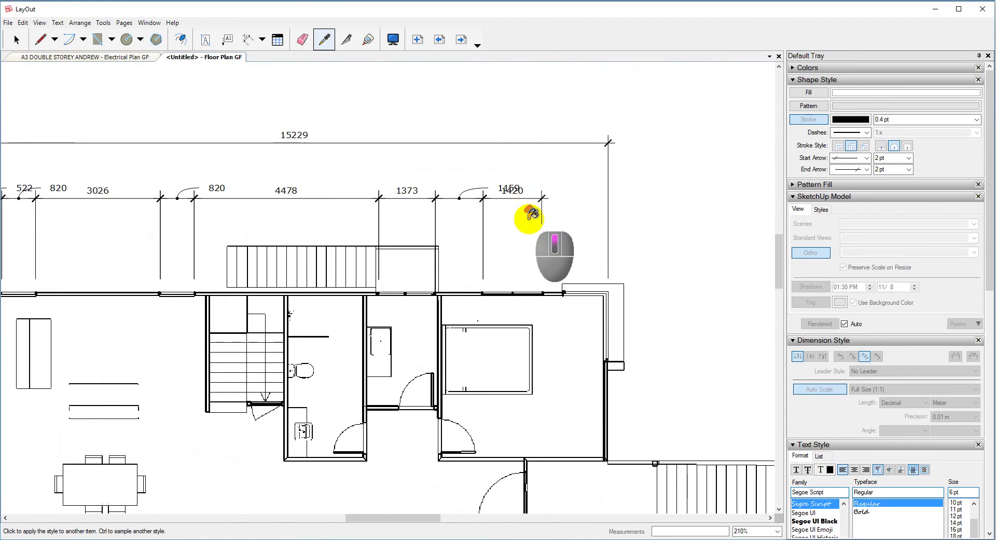
pyautogui.click(506, 195)
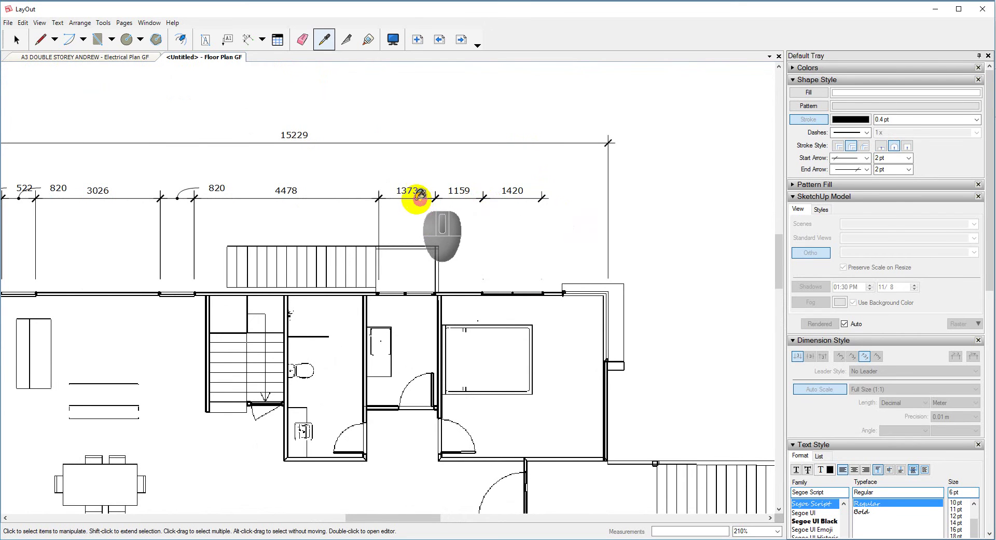
# Apply the same sampled style to the other dimensions in the upper row, back to the first window's width.
pyautogui.click(349, 199)
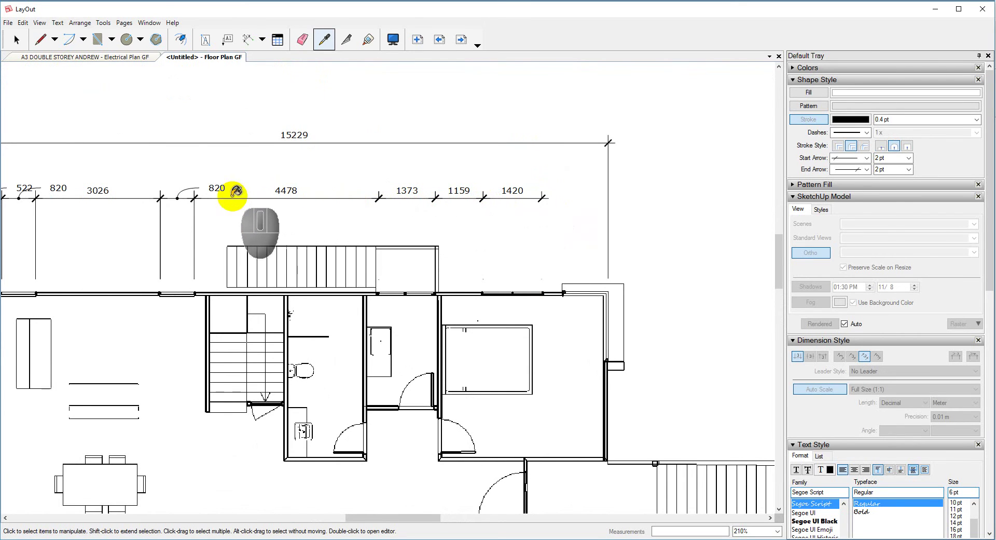
pyautogui.click(182, 197)
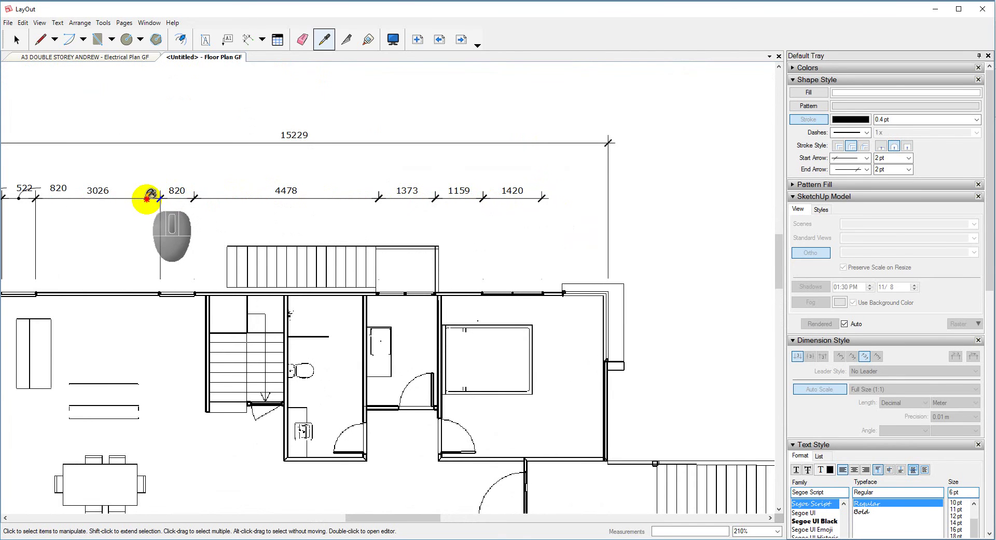
pyautogui.scroll(-3, 196, 205)
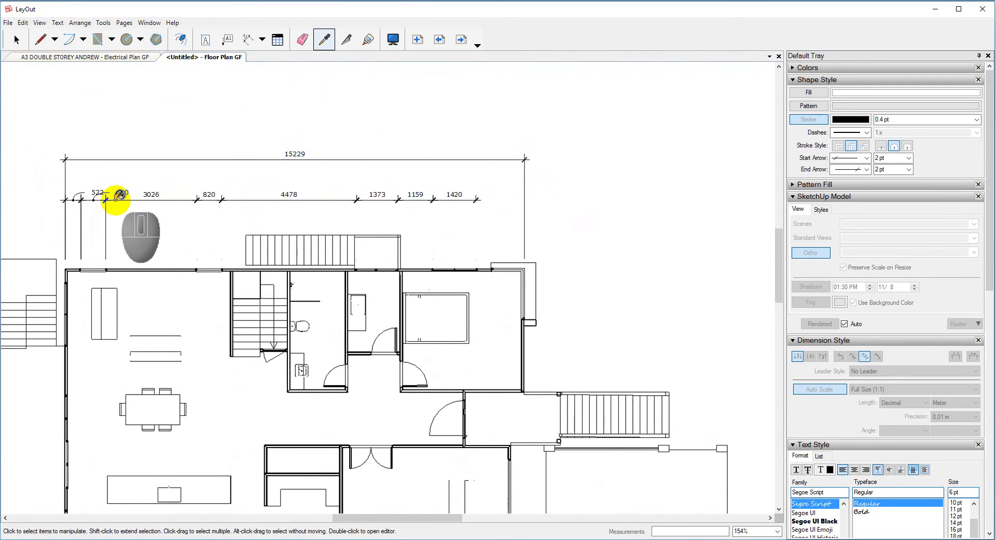
pyautogui.click(119, 193)
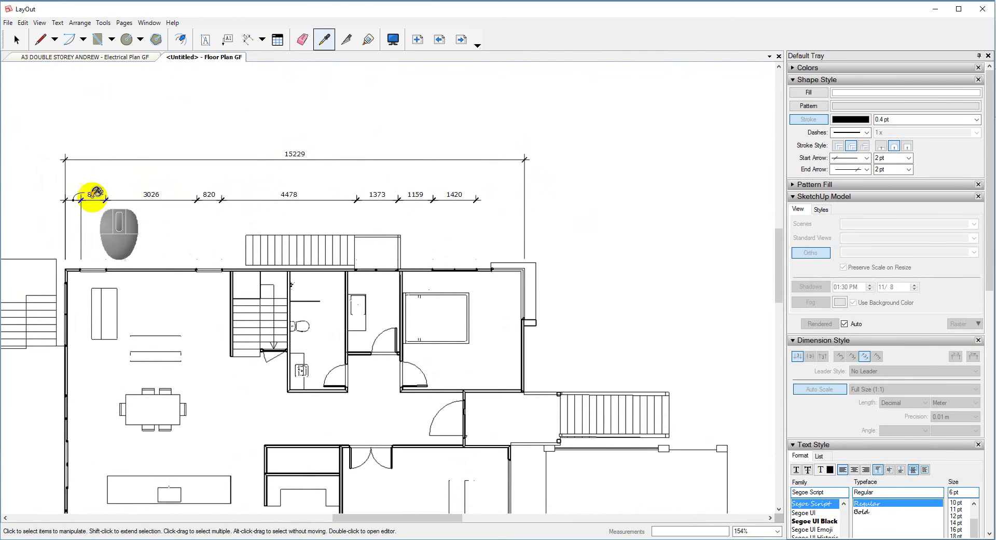
pyautogui.scroll(6, 500, 196)
pyautogui.scroll(-6, 500, 196)
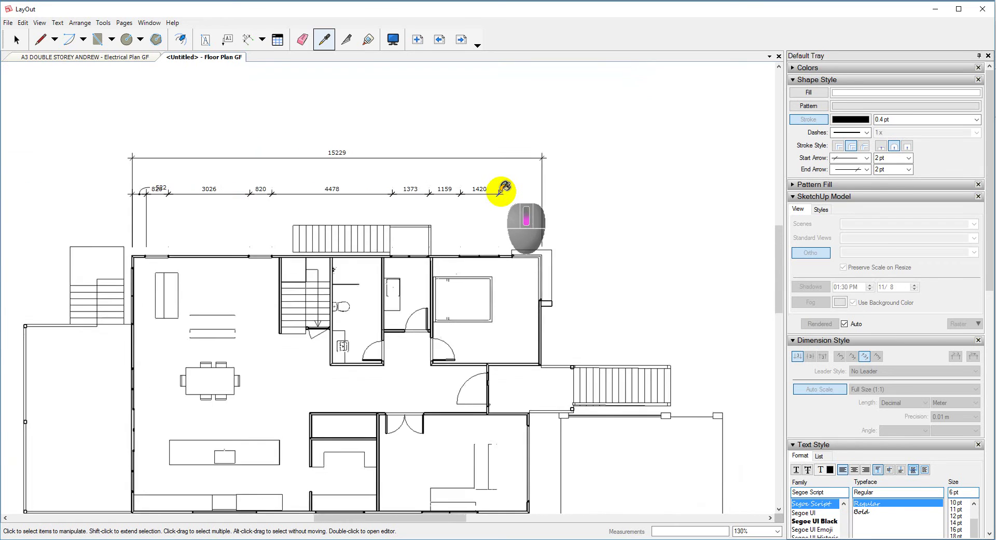
# Bring the KITCHEN room label to the front and place it just above the island bench in the floor plan.
pyautogui.scroll(-3, 500, 196)
pyautogui.scroll(3, 544, 229)
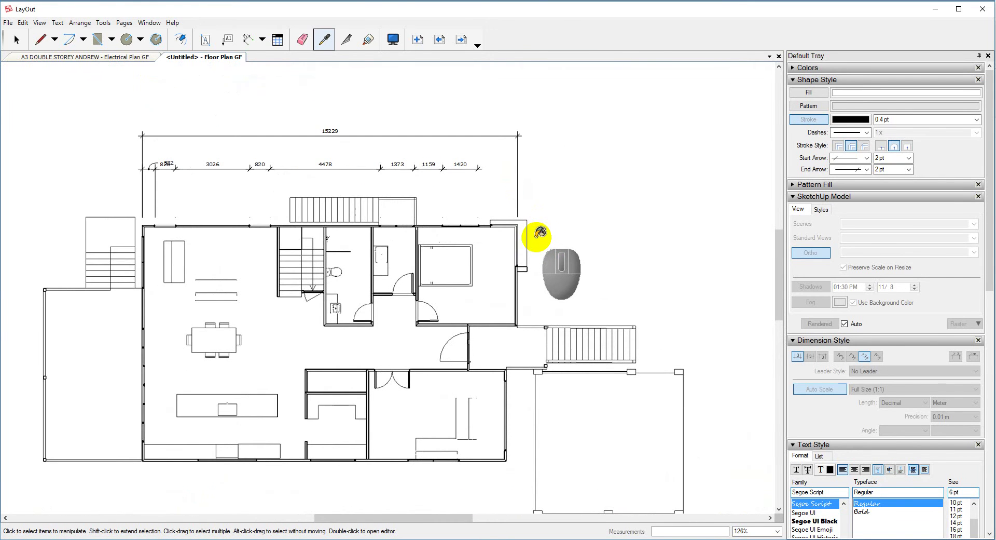
pyautogui.scroll(-3, 431, 279)
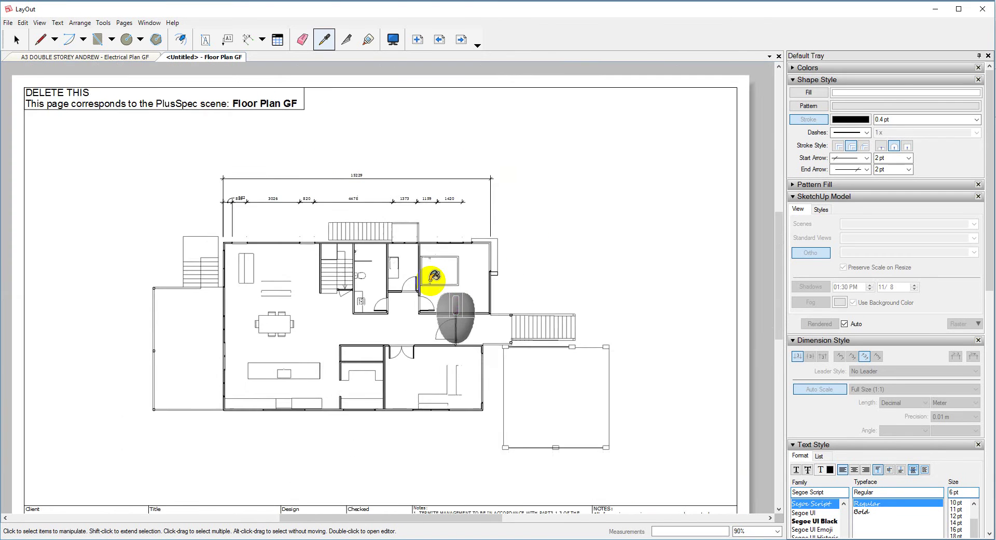
pyautogui.scroll(-4, 433, 278)
pyautogui.scroll(3, 247, 396)
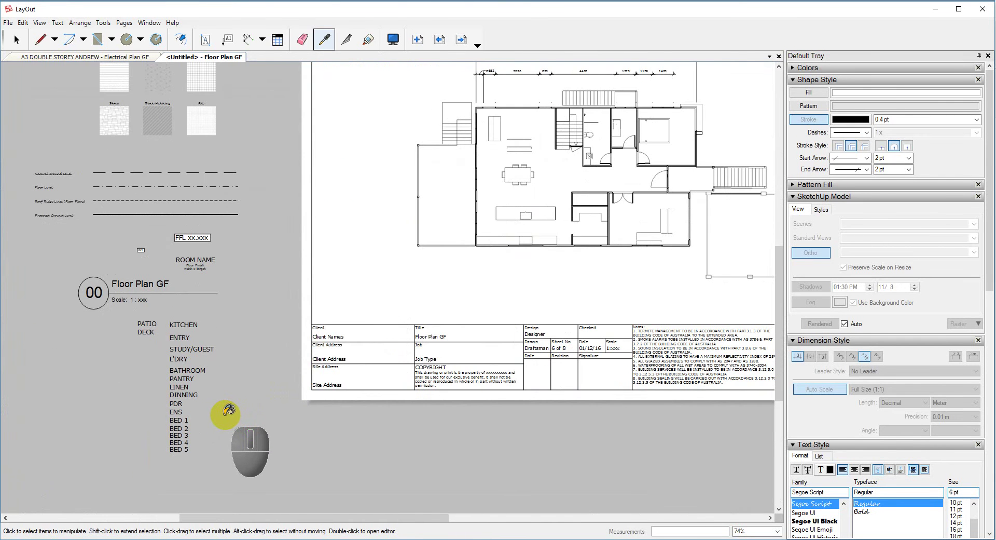
pyautogui.press('space')
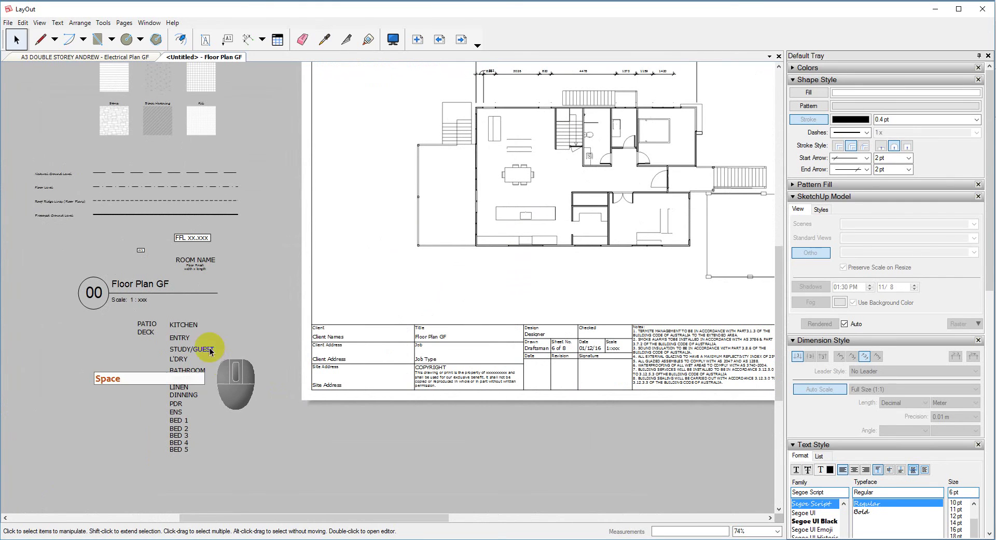
pyautogui.click(184, 325)
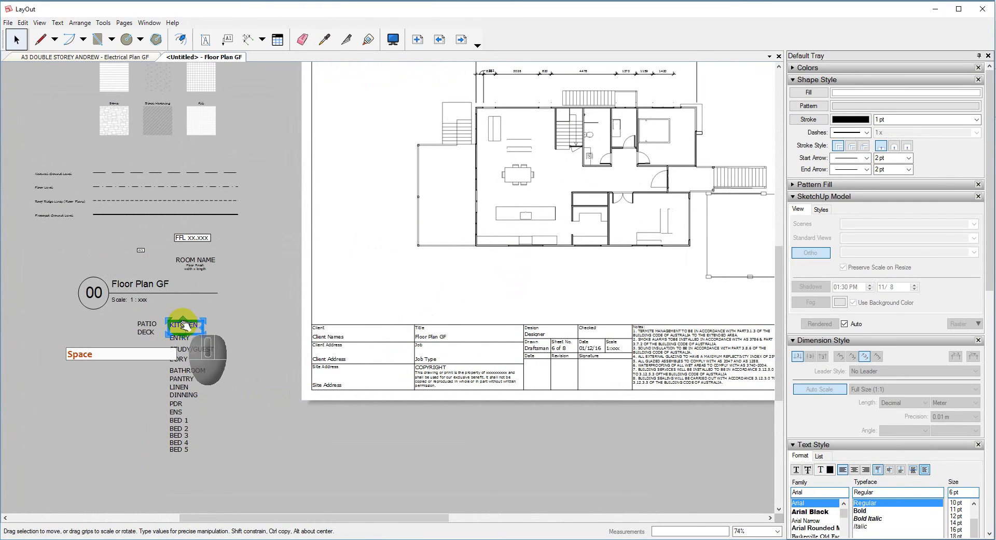
pyautogui.moveTo(182, 322); pyautogui.dragTo(262, 317)
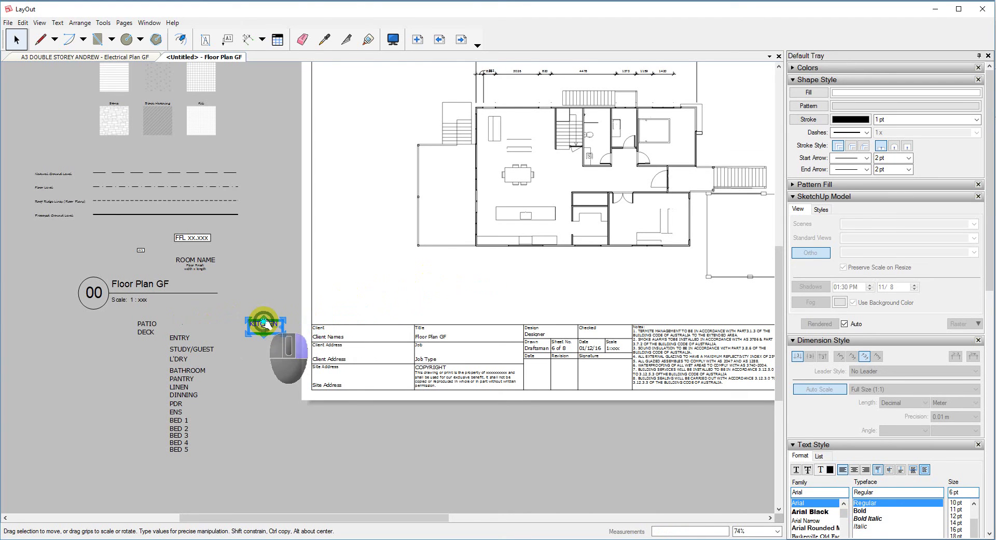
pyautogui.rightClick(265, 324)
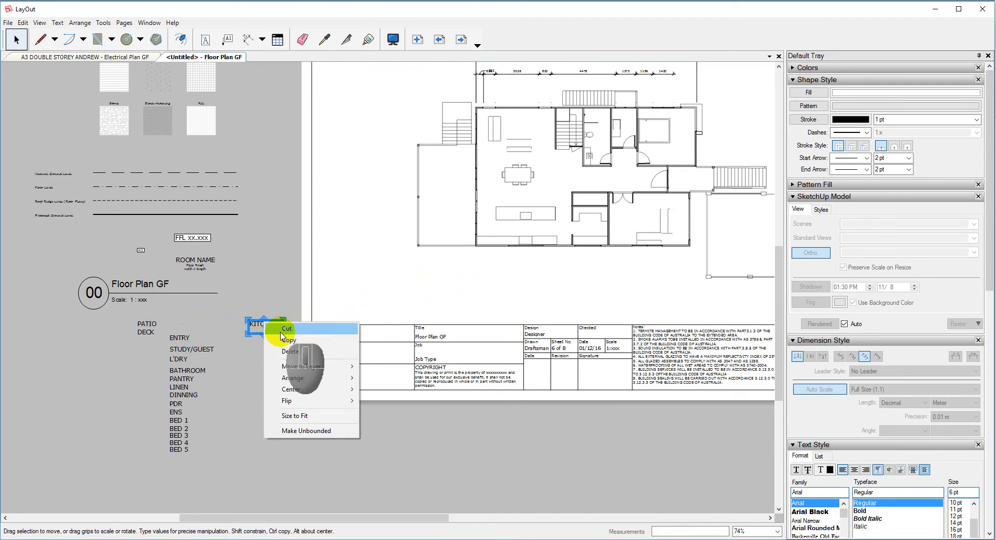
pyautogui.click(319, 378)
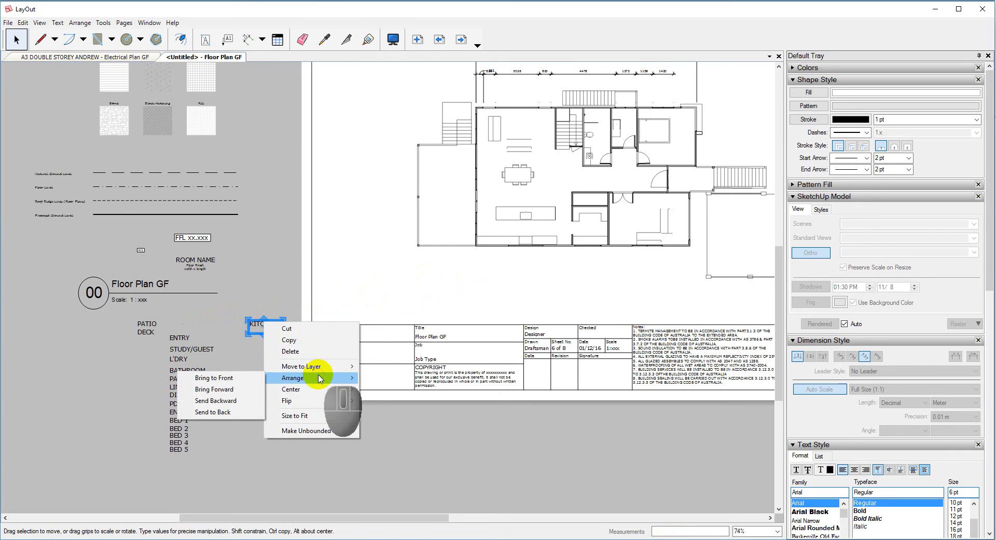
pyautogui.click(249, 378)
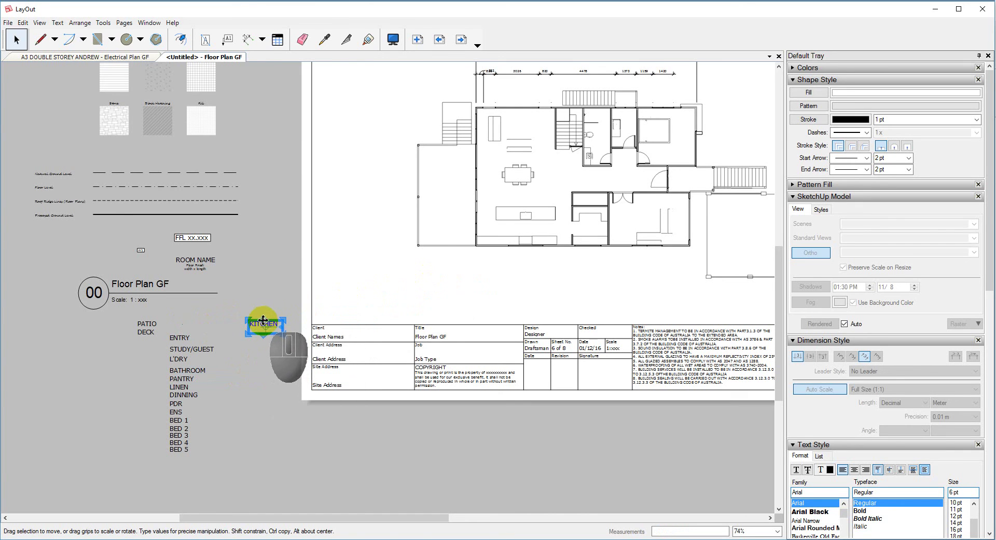
pyautogui.moveTo(261, 321); pyautogui.dragTo(520, 191)
pyautogui.scroll(5, 535, 193)
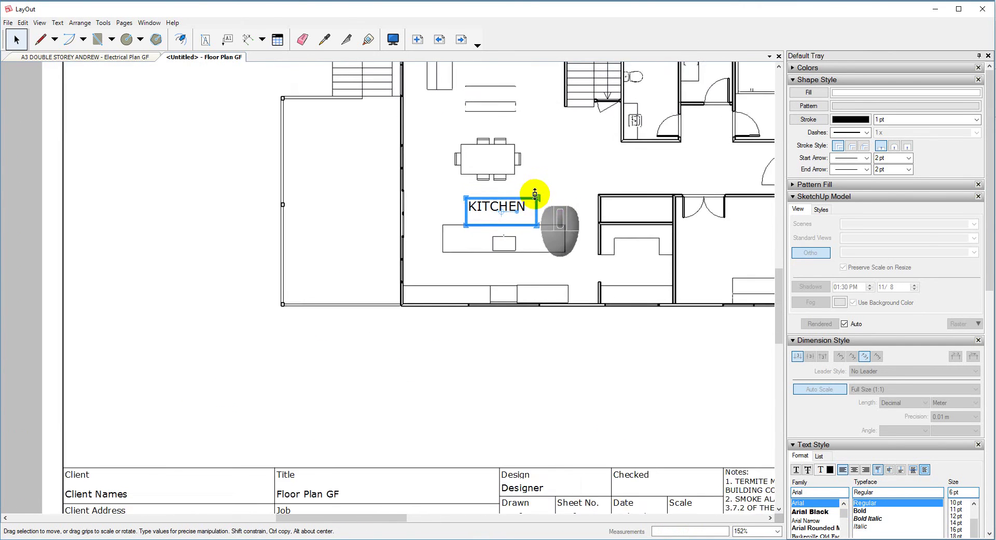
# Bring all the room labels from ENTRY down to BED 5 beside the page to the front together.
pyautogui.scroll(-6, 535, 193)
pyautogui.press('space')
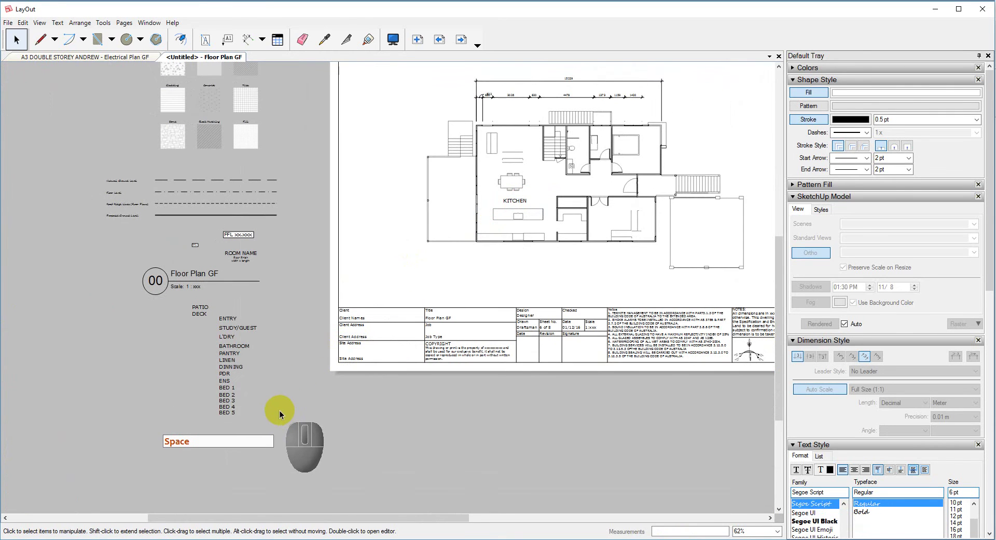
pyautogui.moveTo(276, 422); pyautogui.dragTo(222, 322)
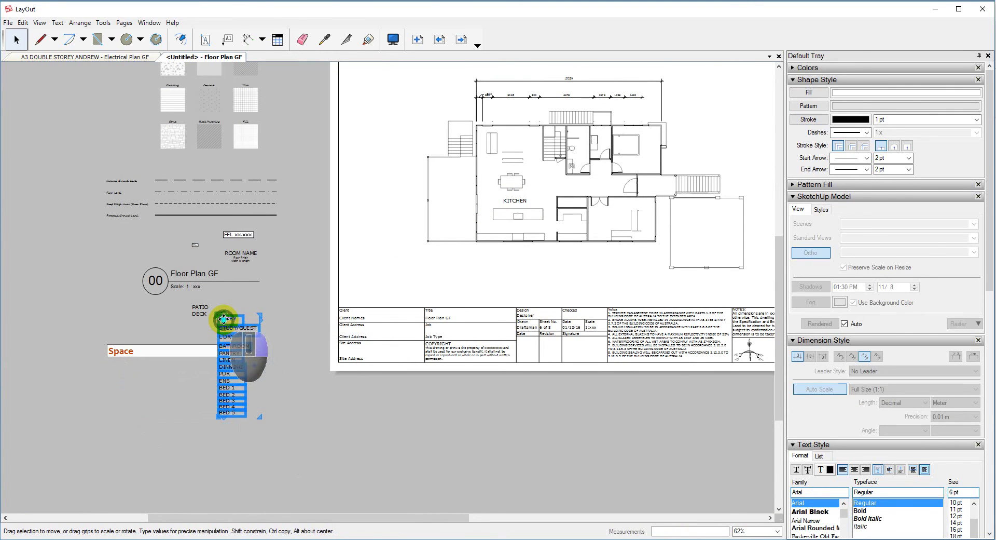
pyautogui.rightClick(223, 319)
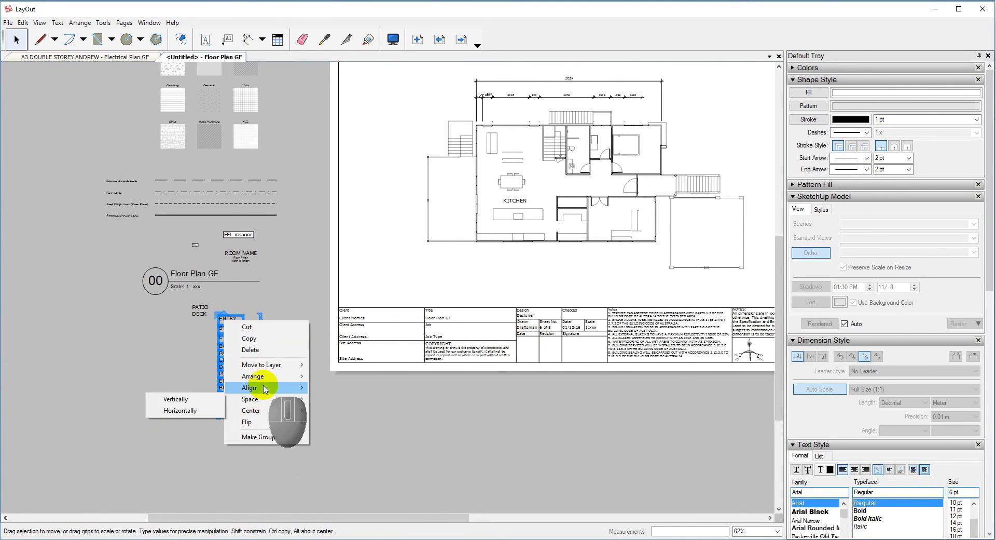
pyautogui.moveTo(252, 376)
pyautogui.click(188, 375)
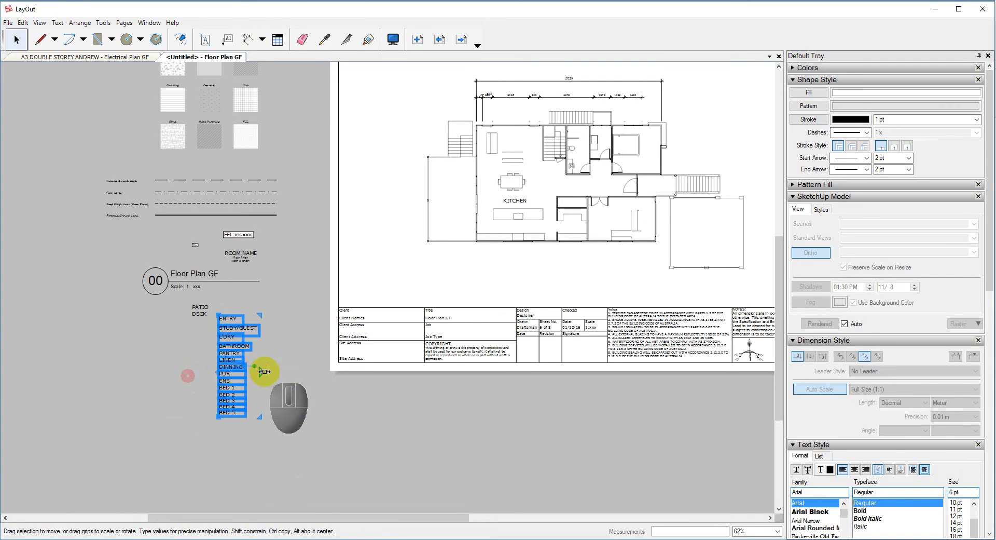
pyautogui.click(284, 378)
# Place the ENTRY room label in the hallway just inside the front door.
pyautogui.click(231, 318)
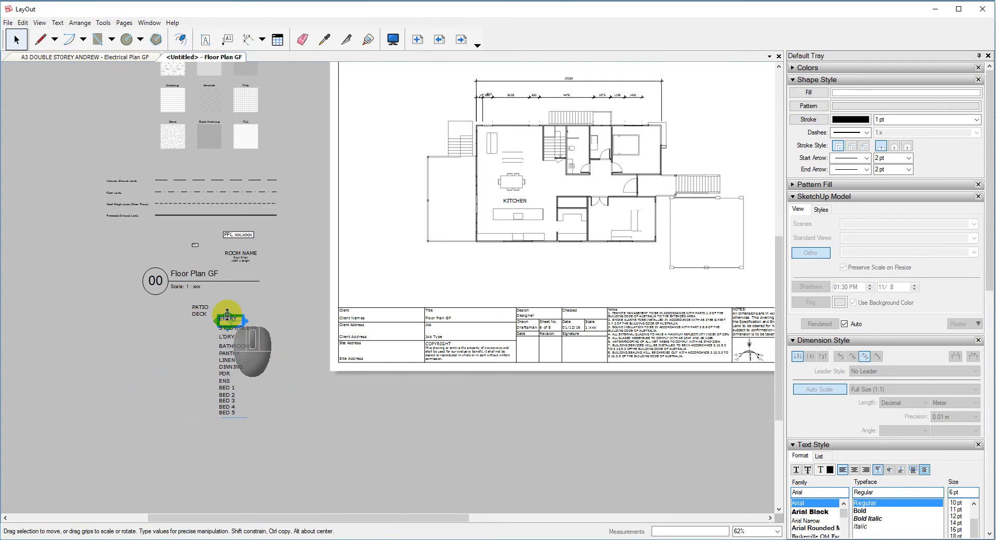
pyautogui.moveTo(227, 316); pyautogui.dragTo(602, 182)
pyautogui.scroll(1, 601, 182)
pyautogui.scroll(5, 191, 358)
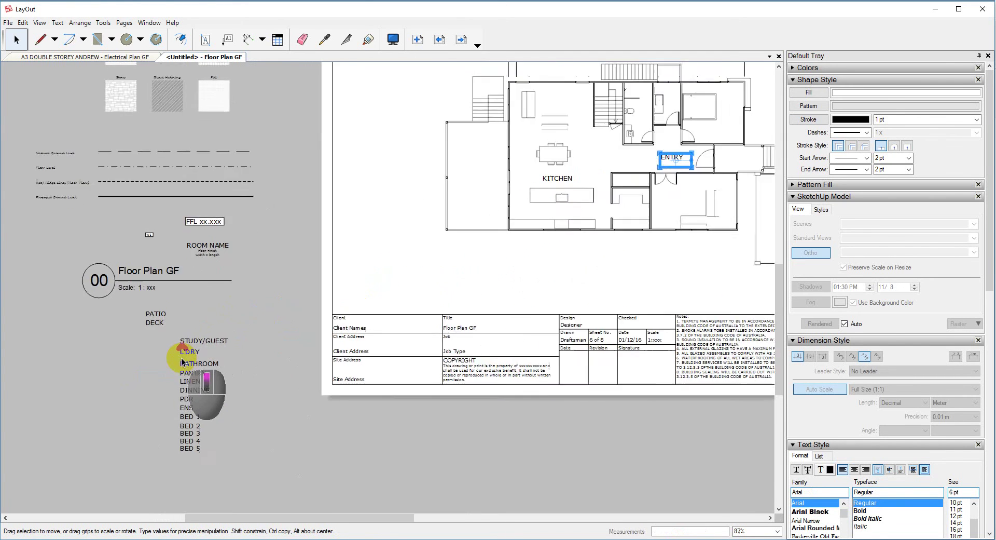
pyautogui.scroll(2, 193, 365)
pyautogui.scroll(-5, 193, 365)
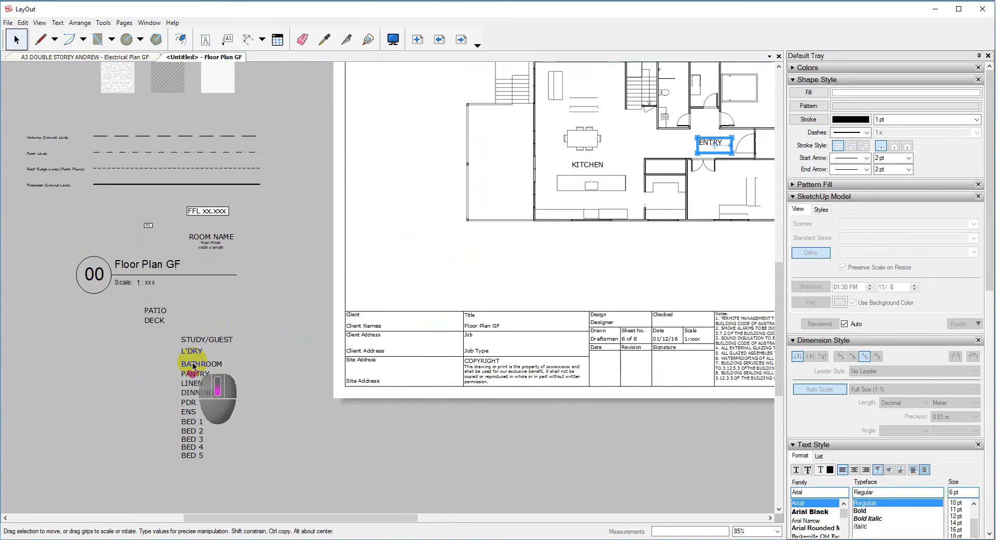
# Shorten the BATHROOM room label in the list beside the page to BATH.
pyautogui.scroll(6, 192, 365)
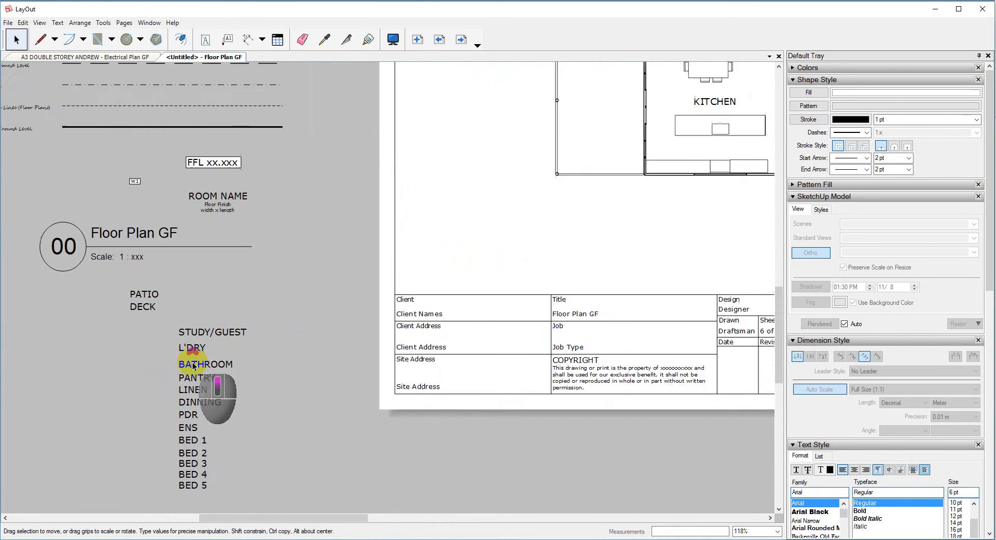
pyautogui.scroll(7, 192, 364)
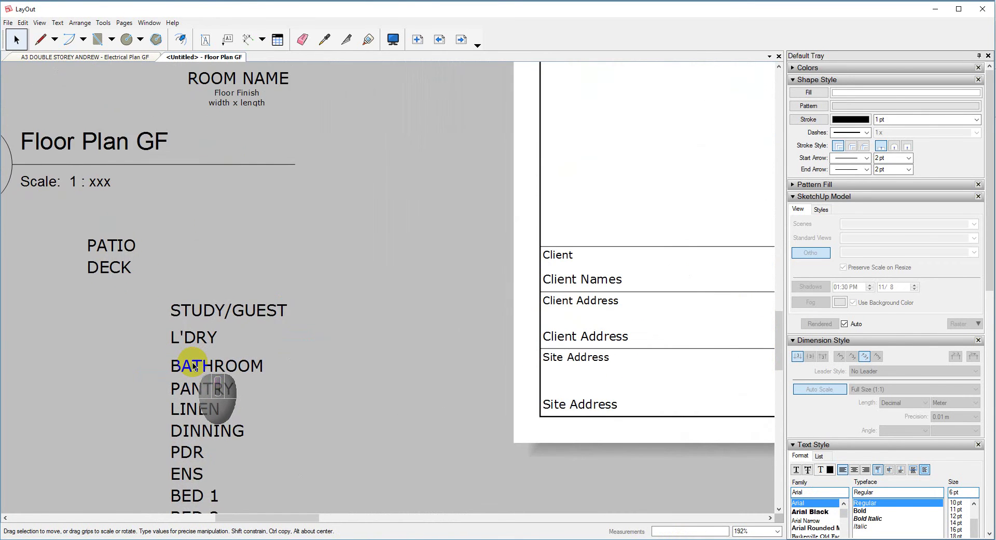
pyautogui.doubleClick(193, 365)
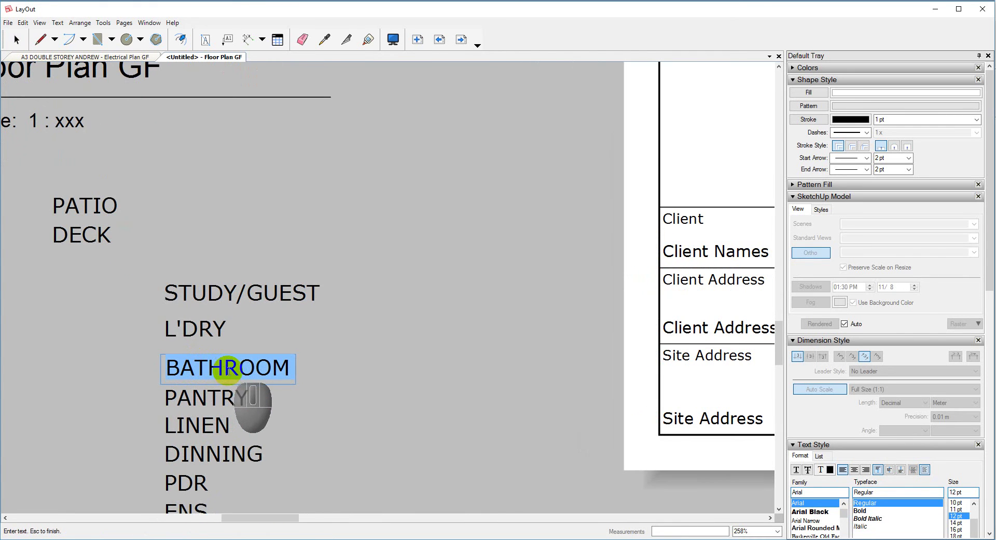
pyautogui.click(224, 368)
pyautogui.moveTo(225, 369); pyautogui.dragTo(290, 370)
pyautogui.press('Delete')
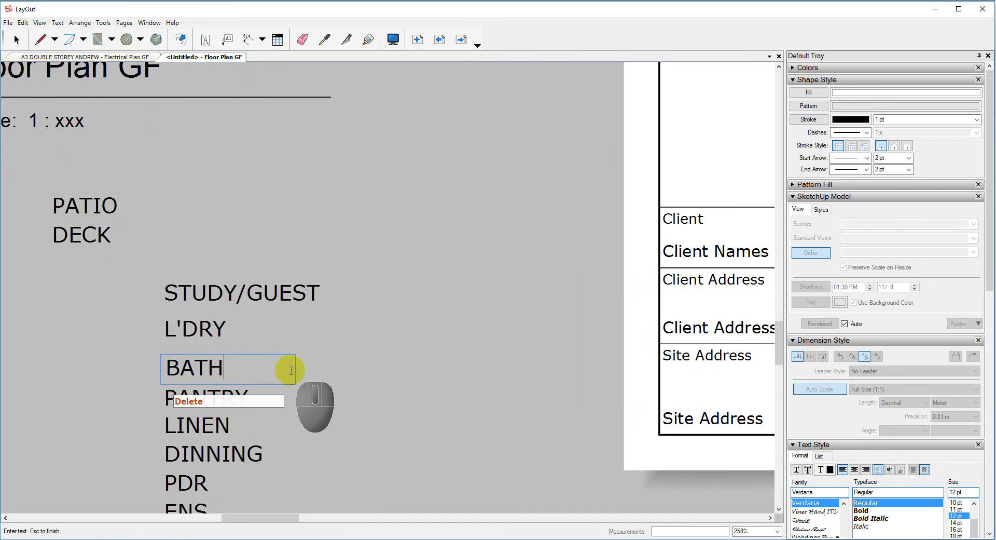
pyautogui.press('space')
# Place the BATH room label in the bathroom next to the stairs on the floor plan, between the toilet and the basin.
pyautogui.scroll(-2, 289, 370)
pyautogui.click(239, 372)
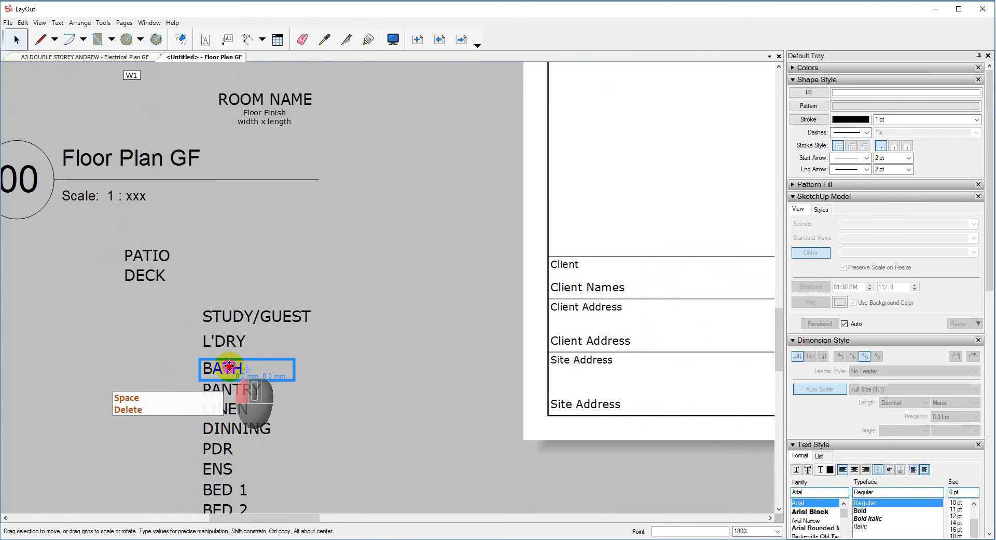
pyautogui.scroll(-1, 229, 367)
pyautogui.scroll(-1, 229, 367)
pyautogui.moveTo(229, 367); pyautogui.dragTo(742, 89)
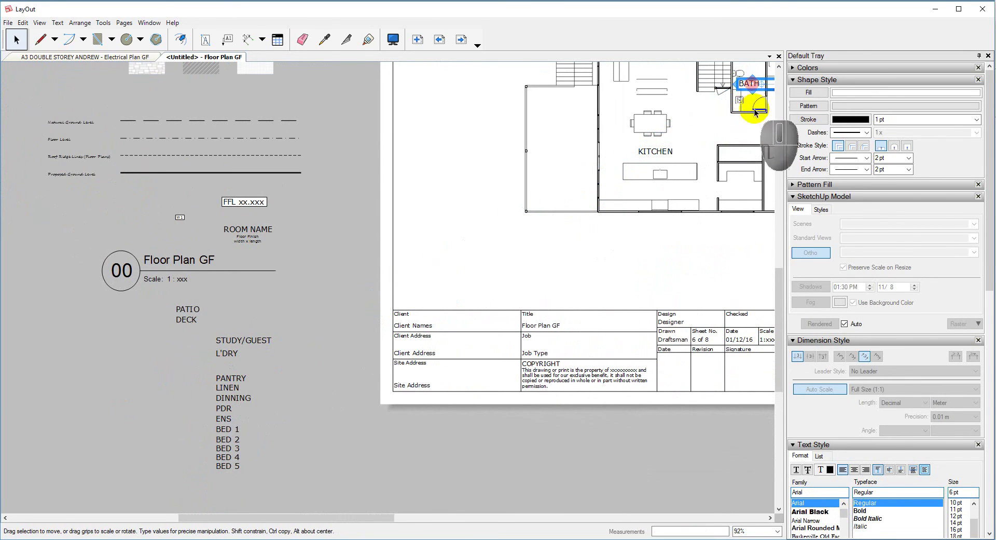
pyautogui.scroll(-1, 488, 294)
pyautogui.scroll(4, 716, 129)
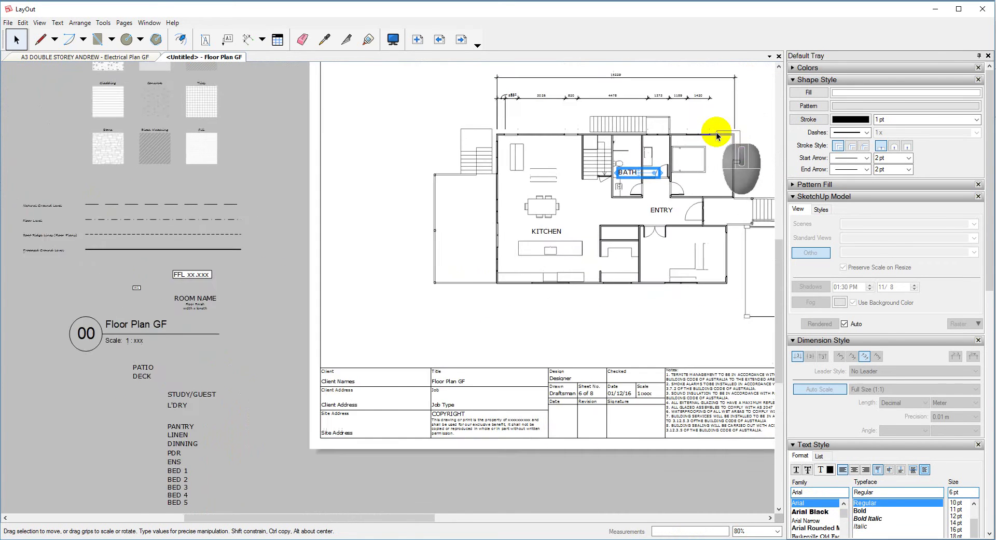
pyautogui.scroll(4, 649, 173)
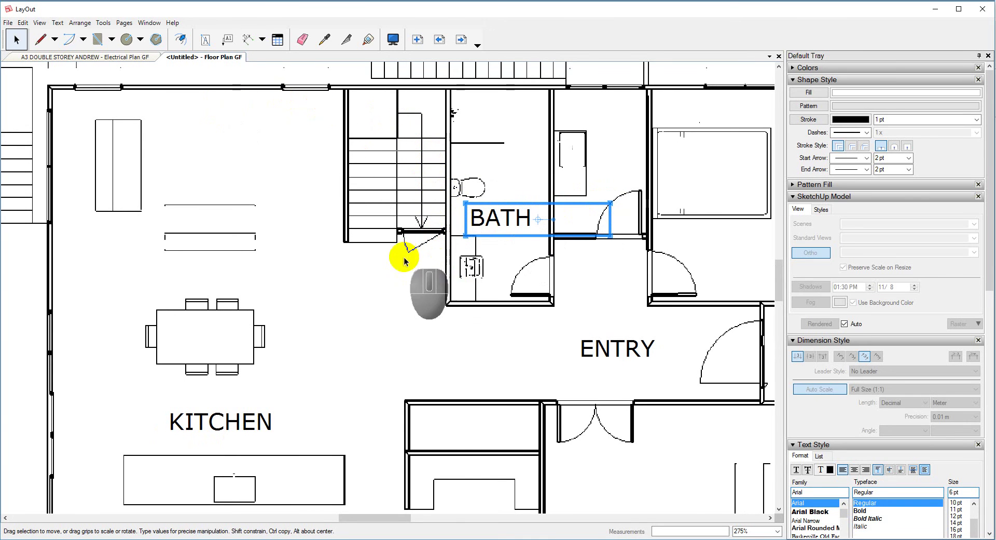
pyautogui.scroll(-4, 298, 247)
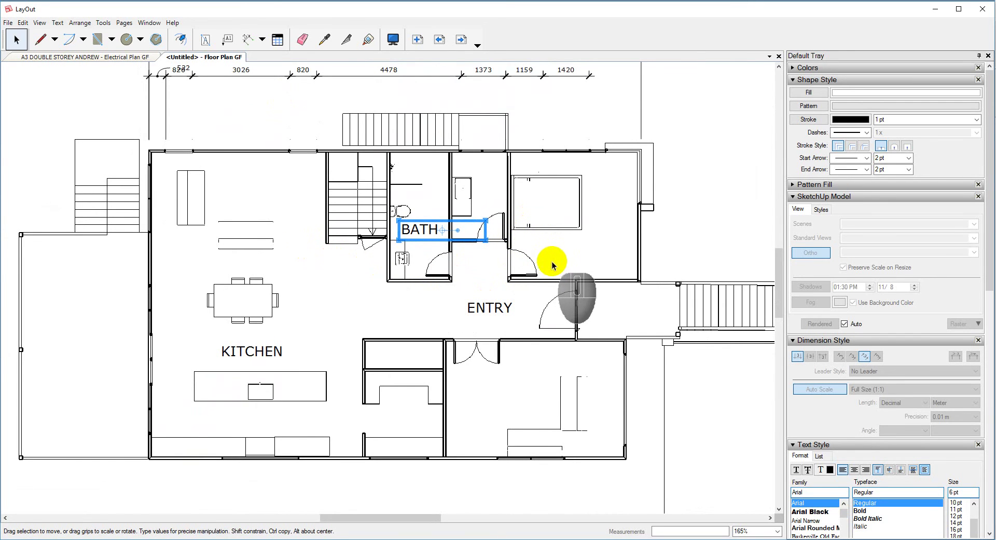
# Set the ground-floor plan viewport to Hybrid rendering and check the linework around the bathroom.
pyautogui.scroll(-2, 612, 258)
pyautogui.click(594, 246)
pyautogui.scroll(-3, 551, 247)
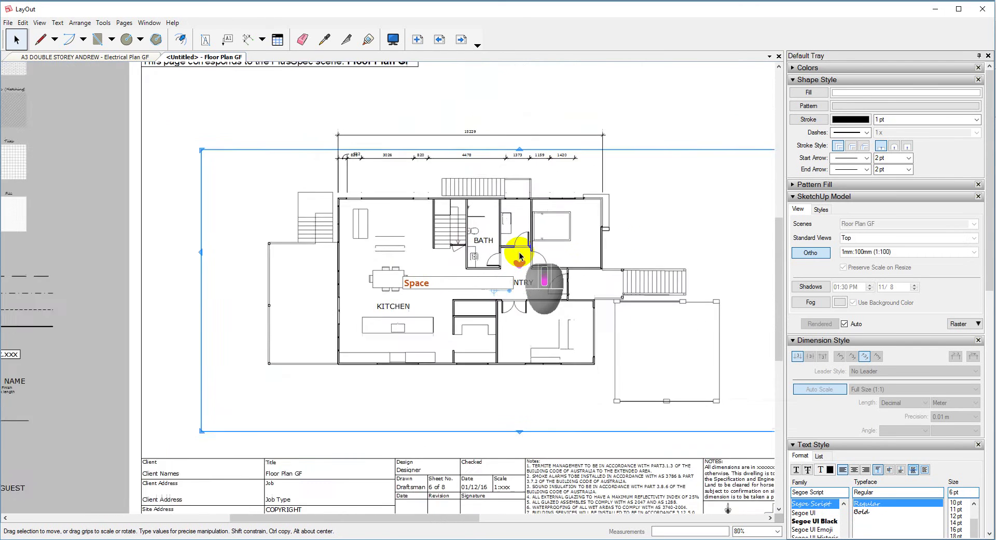
pyautogui.click(976, 324)
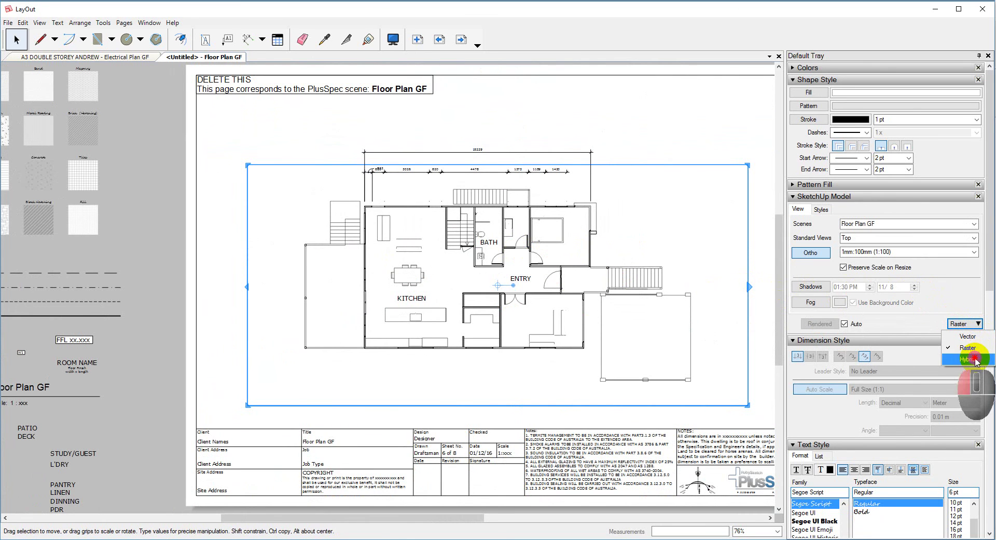
pyautogui.click(976, 360)
pyautogui.click(583, 306)
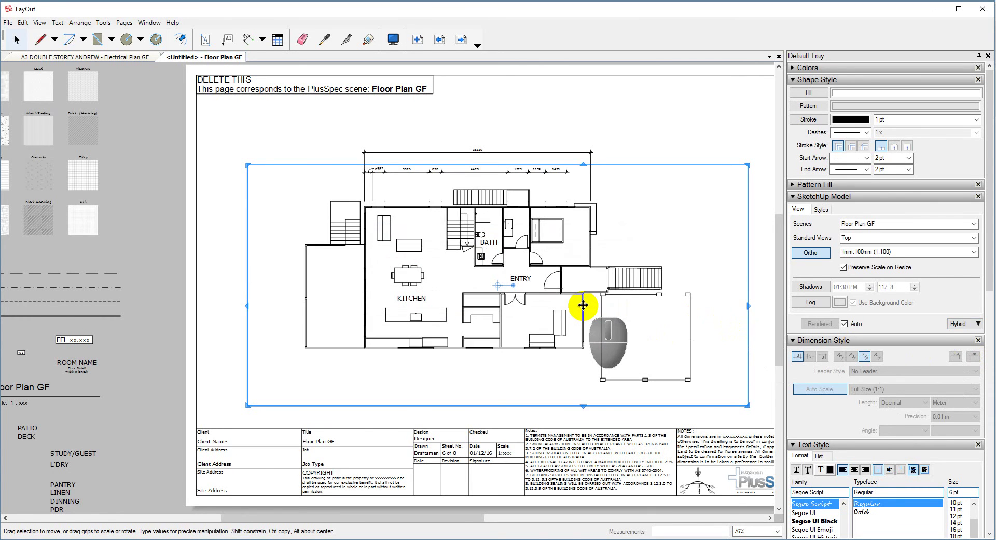
pyautogui.scroll(5, 589, 250)
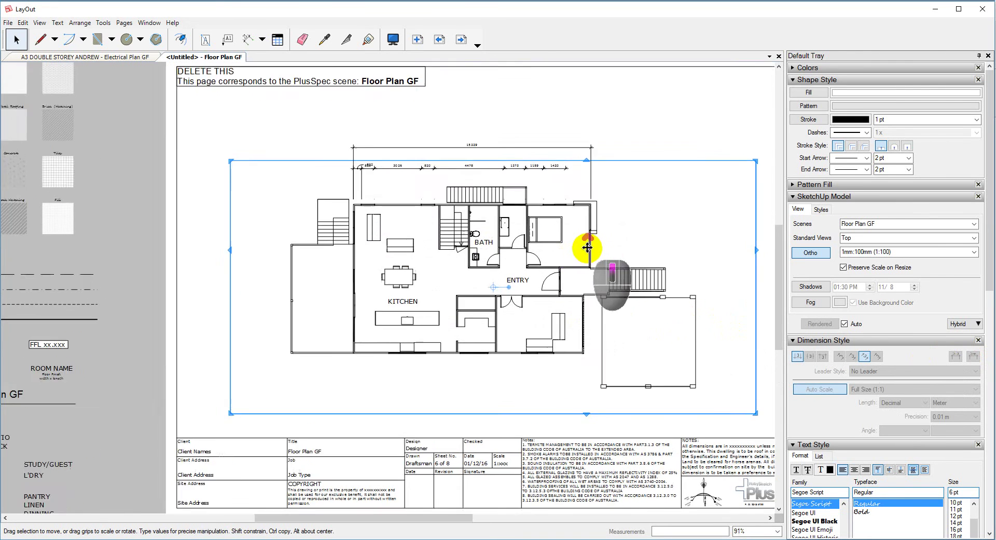
pyautogui.scroll(5, 473, 240)
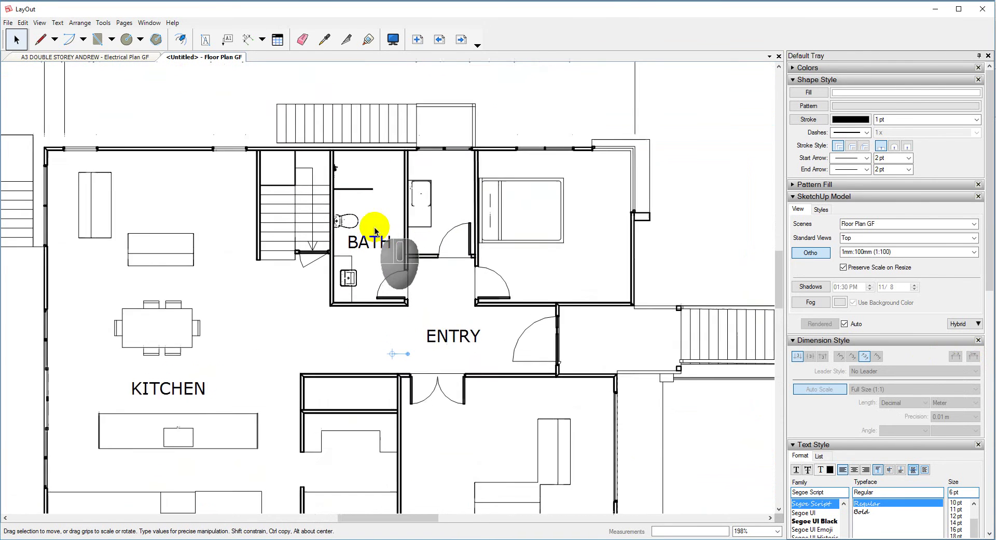
pyautogui.scroll(1, 357, 225)
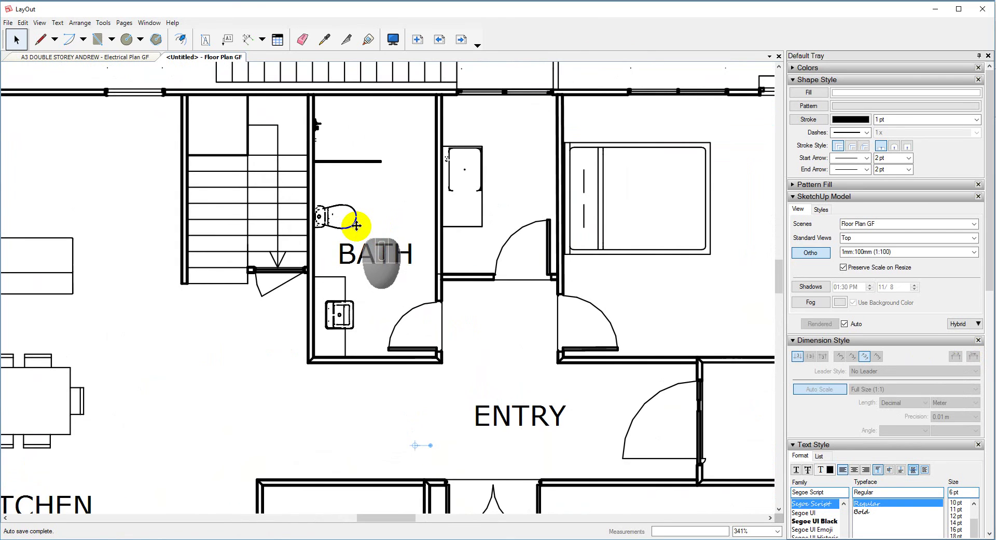
pyautogui.scroll(-9, 356, 225)
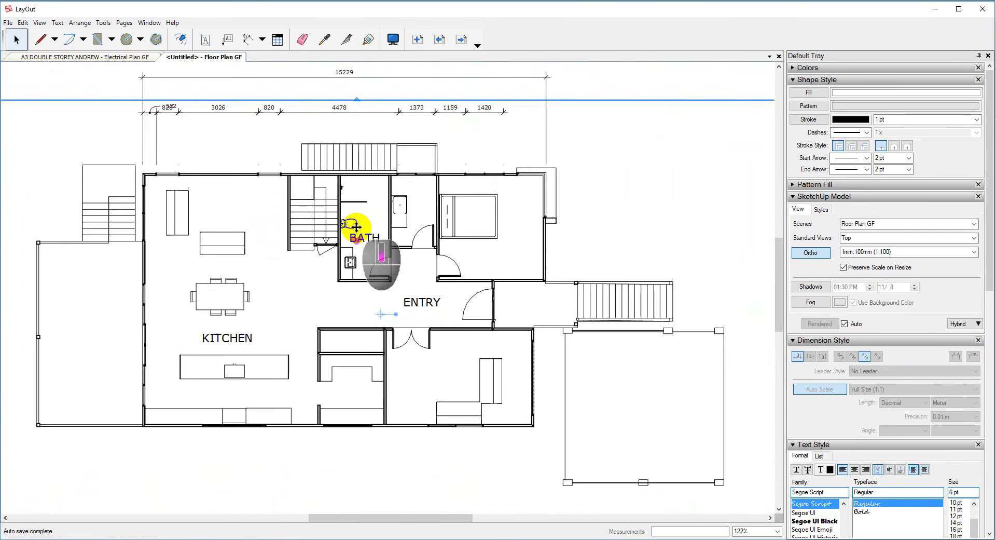
# Copy the ground-floor plan viewport and paste it onto the Elevation Plan page.
pyautogui.scroll(-3, 357, 229)
pyautogui.press('space')
pyautogui.click(429, 137)
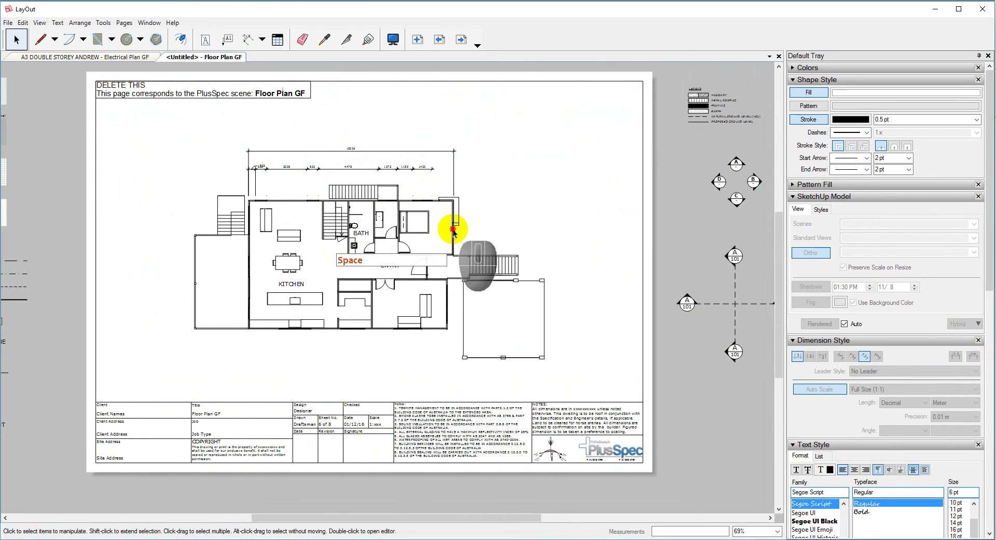
pyautogui.click(452, 228)
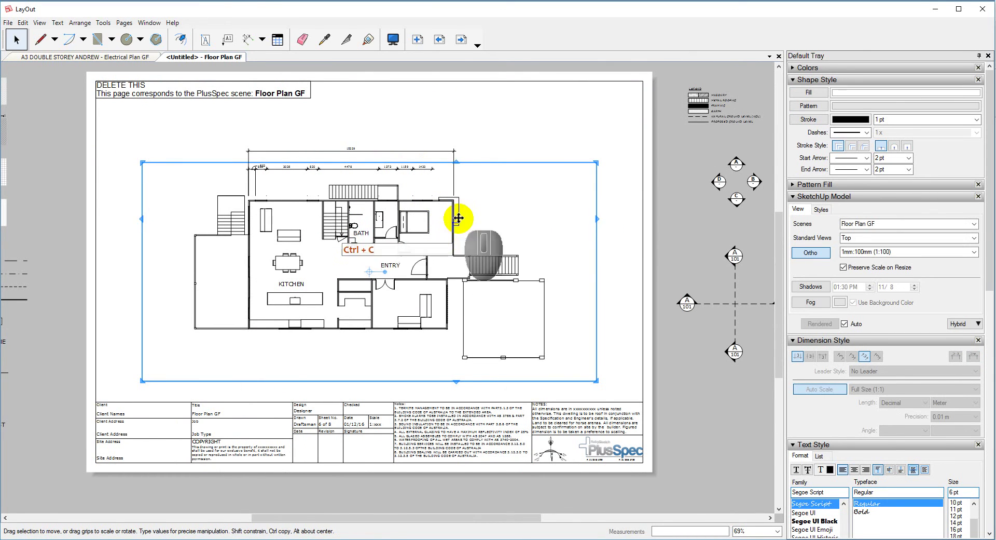
pyautogui.click(460, 42)
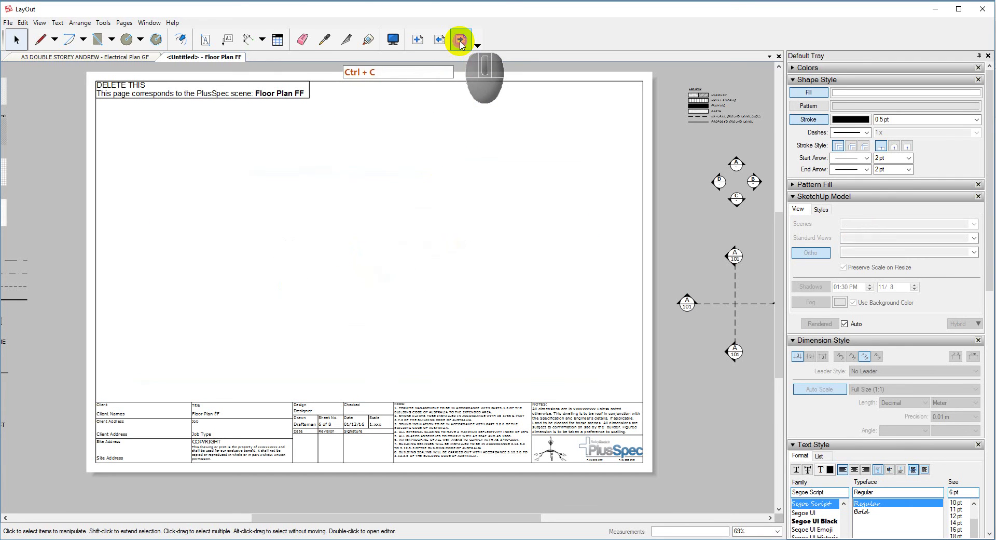
pyautogui.click(461, 40)
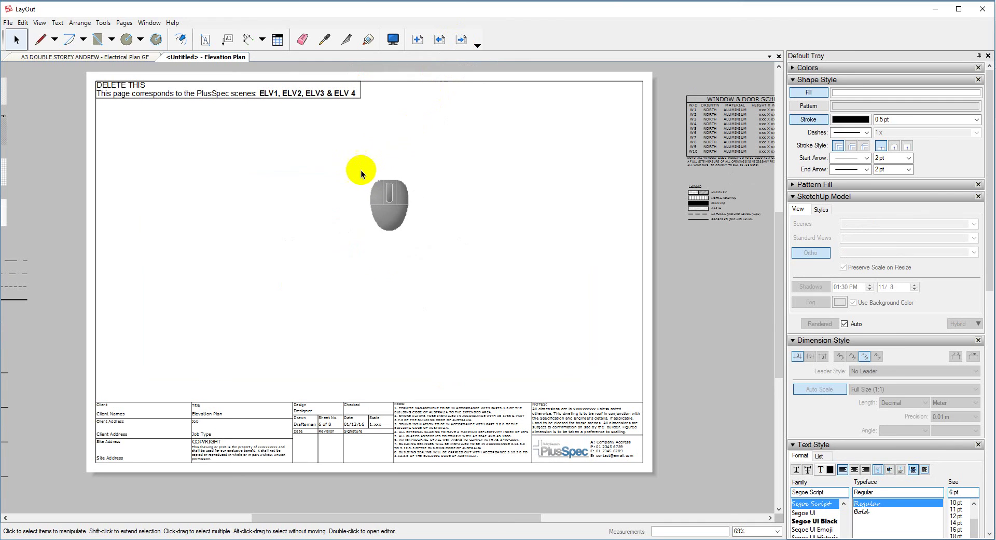
pyautogui.hotkey('ctrl', 'v')
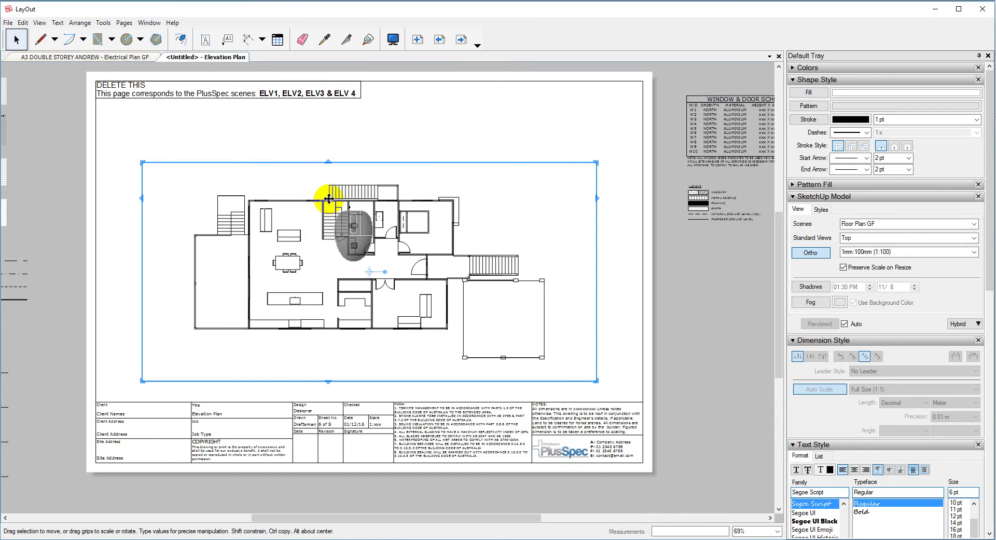
# Switch the pasted viewport to the ELV 1 scene and move it to the upper half of the sheet.
pyautogui.rightClick(330, 199)
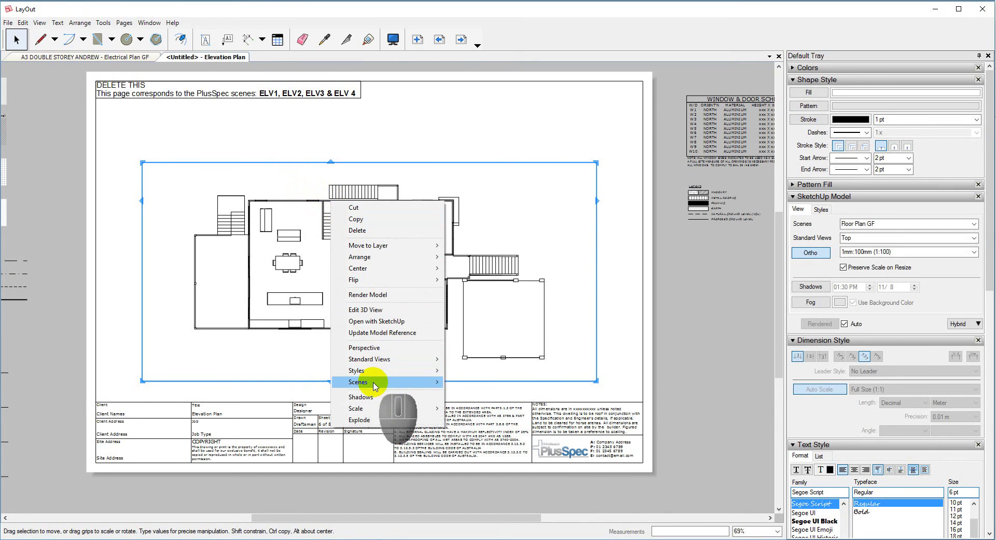
pyautogui.moveTo(375, 383)
pyautogui.click(275, 176)
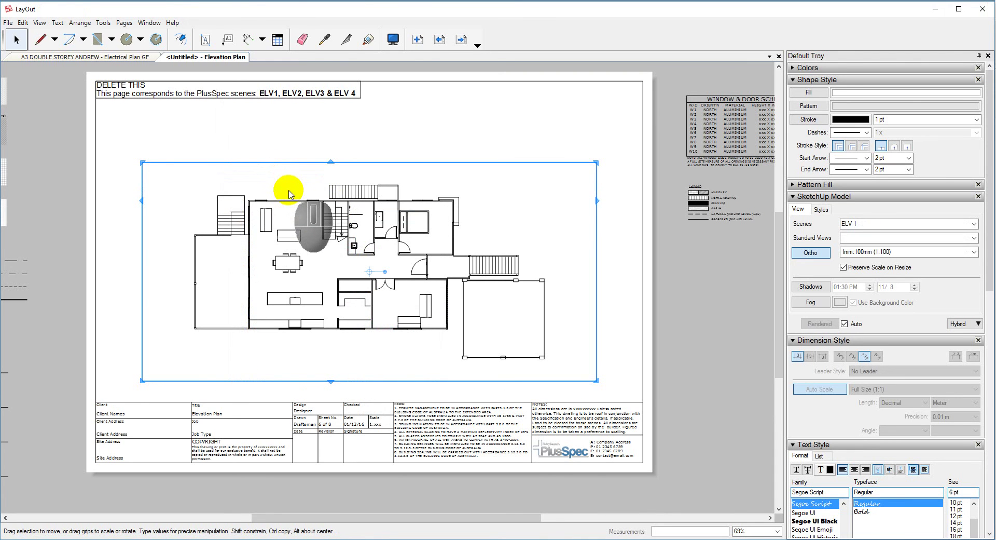
pyautogui.moveTo(347, 239)
pyautogui.mouseDown()
pyautogui.moveTo(294, 164)
pyautogui.moveTo(318, 153)
pyautogui.mouseUp()
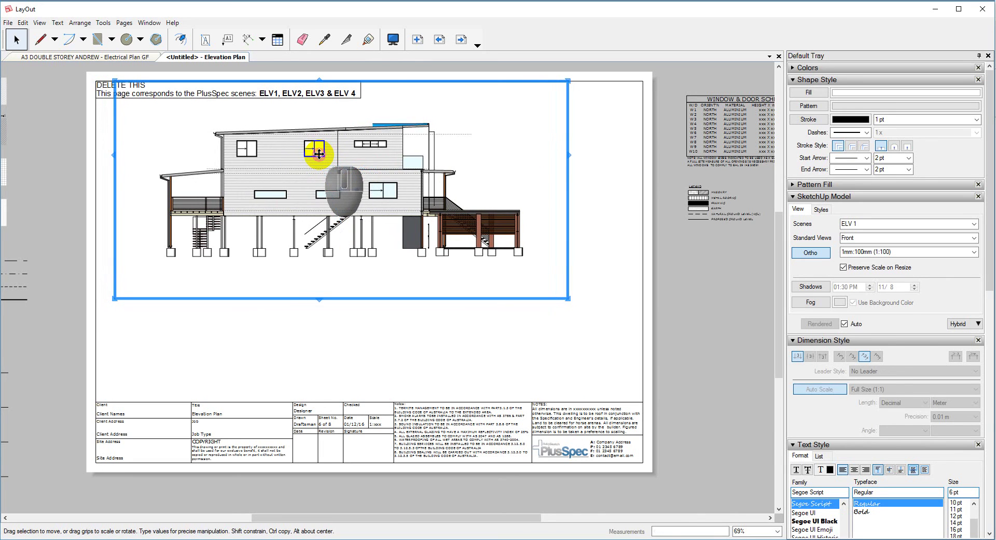
# Duplicate the ELV 1 viewport directly below the original and switch the copy to the ELV 3 scene.
pyautogui.moveTo(318, 153); pyautogui.dragTo(317, 293)
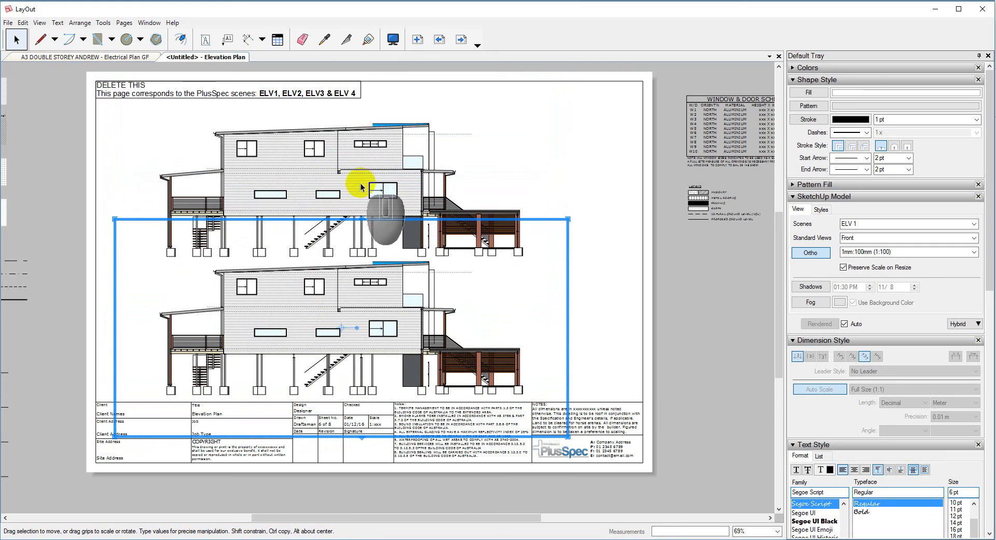
pyautogui.rightClick(349, 284)
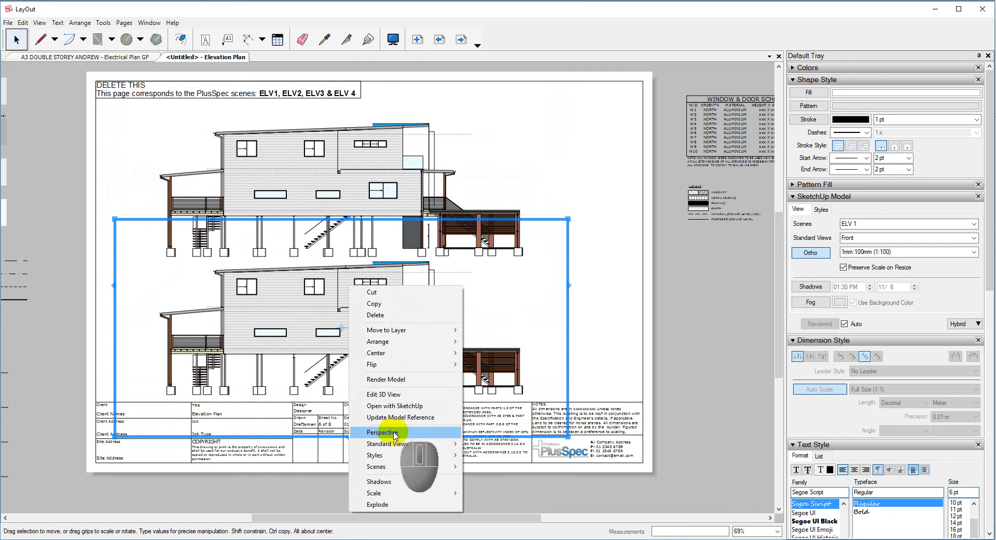
pyautogui.moveTo(390, 469)
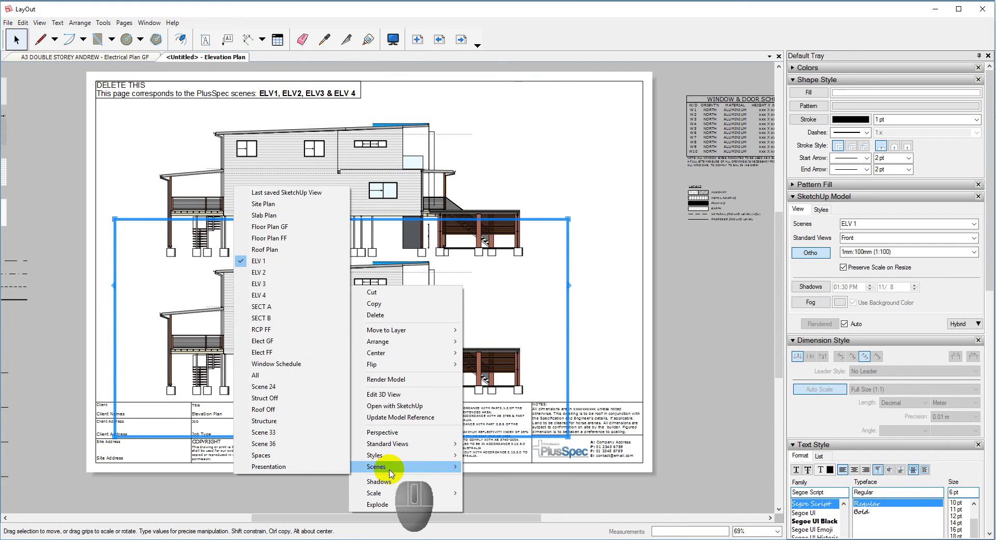
pyautogui.click(267, 284)
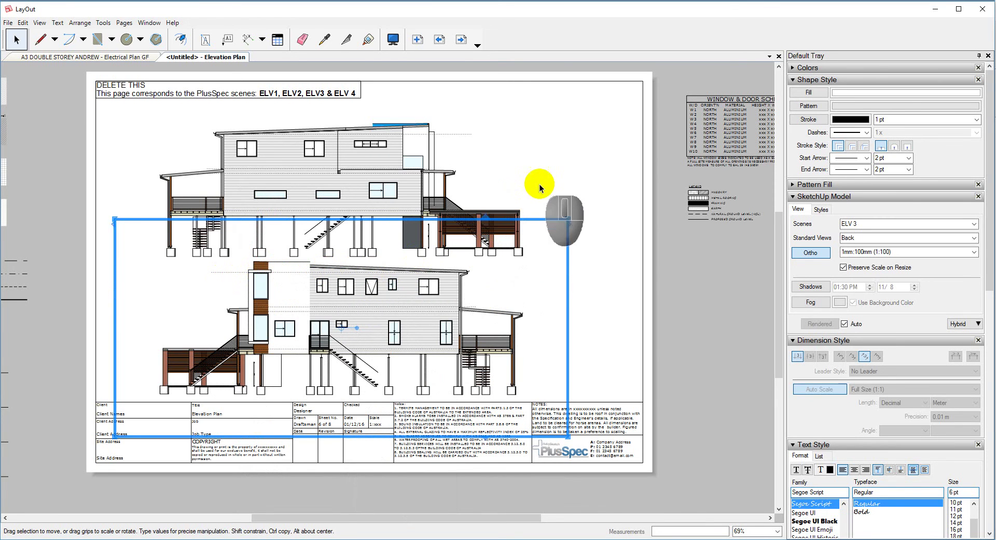
# Sample the style of the template dimension with tick marks and extension lines above the Elevation Plan page.
pyautogui.scroll(-3, 549, 180)
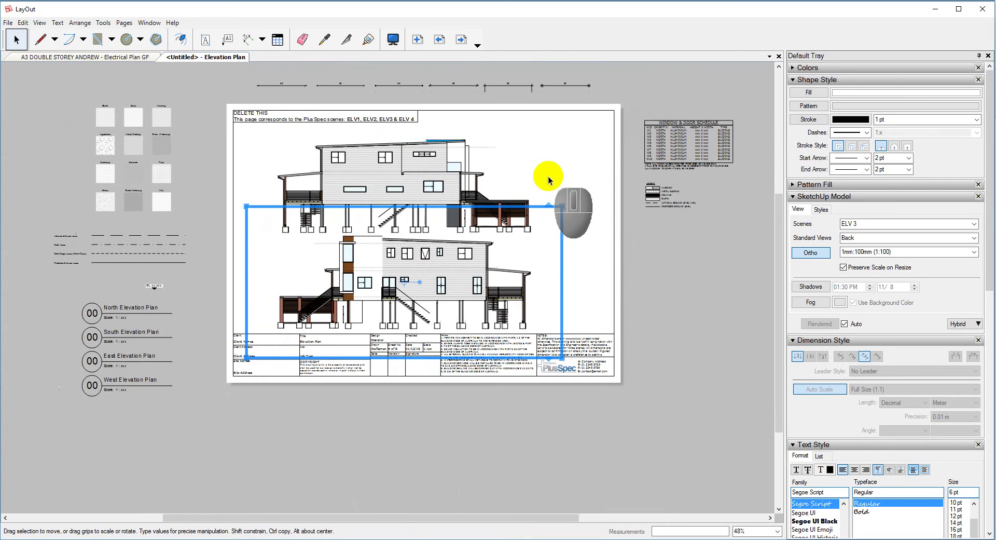
pyautogui.scroll(2, 475, 89)
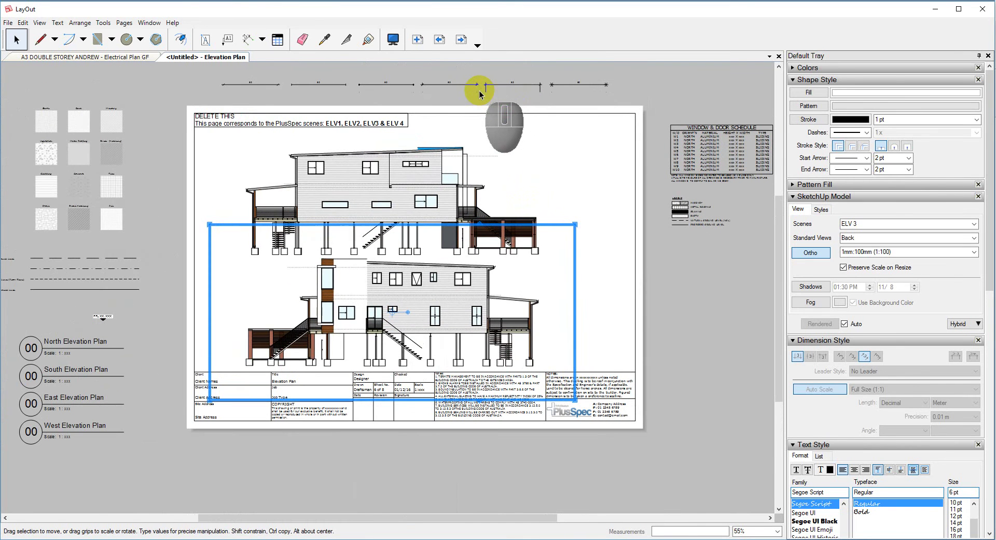
pyautogui.click(327, 40)
pyautogui.scroll(3, 454, 83)
pyautogui.scroll(4, 521, 83)
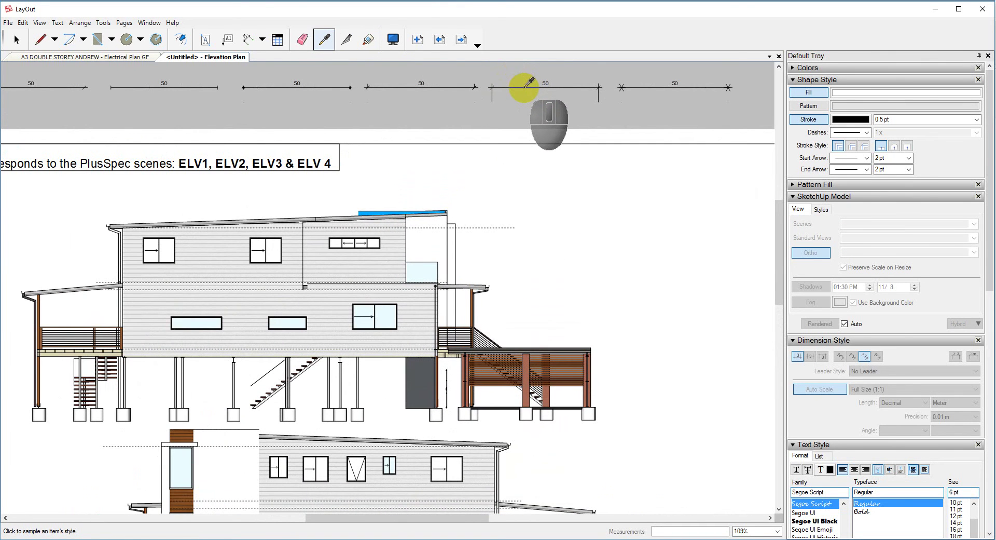
pyautogui.scroll(-4, 527, 84)
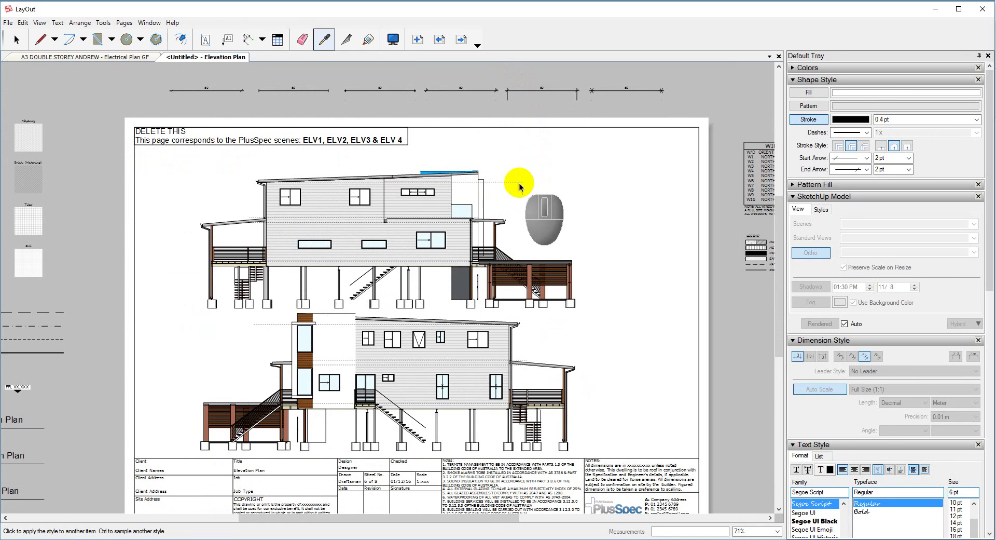
# Dimension the upper storey's height on ELV 1 between its dashed level lines, placing the dimension line beside the house.
pyautogui.press('d')
pyautogui.click(522, 182)
pyautogui.scroll(3, 524, 207)
pyautogui.scroll(2, 524, 206)
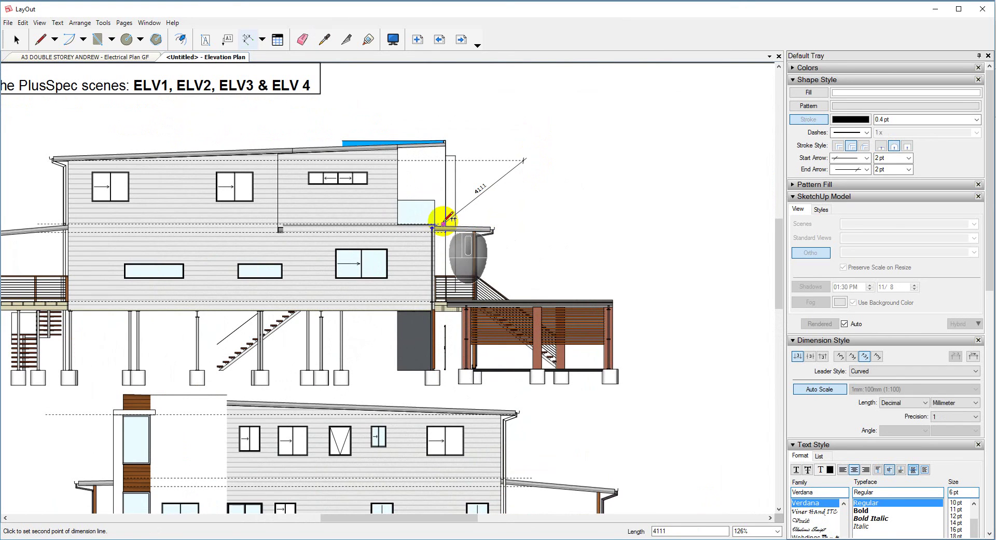
pyautogui.click(443, 223)
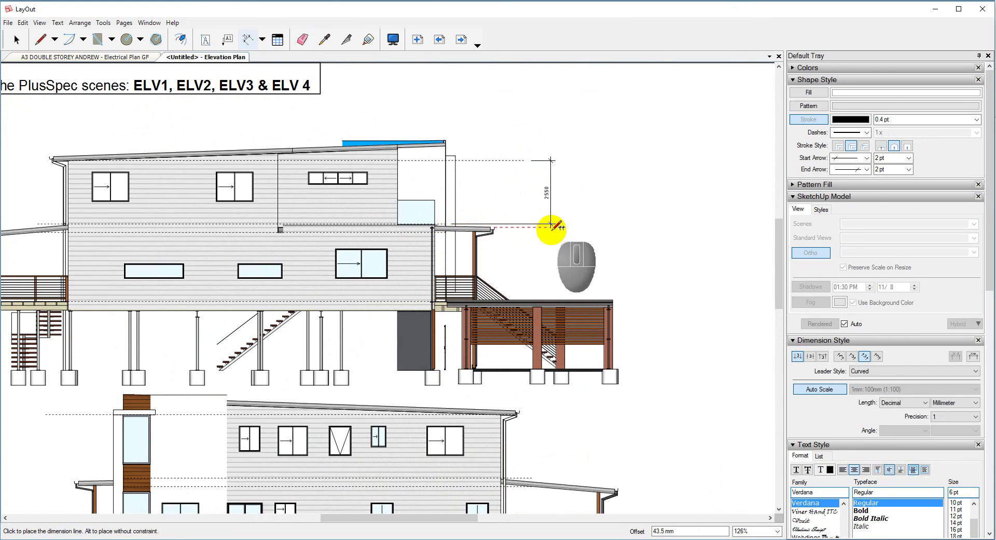
pyautogui.click(554, 228)
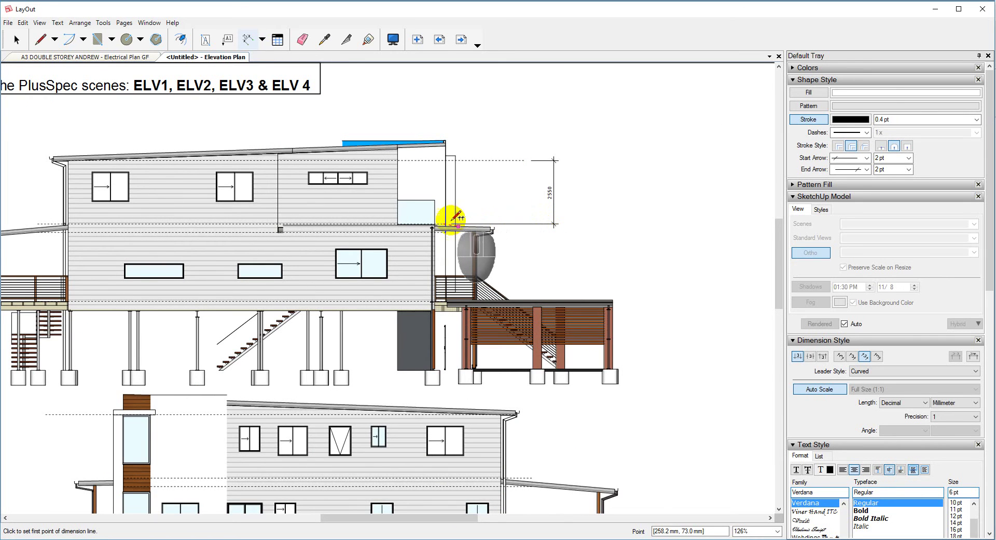
# Dimension the gap between the two dashed level lines below the upper storey on ELV 1, aligned under the storey height dimension.
pyautogui.click(445, 224)
pyautogui.scroll(4, 445, 224)
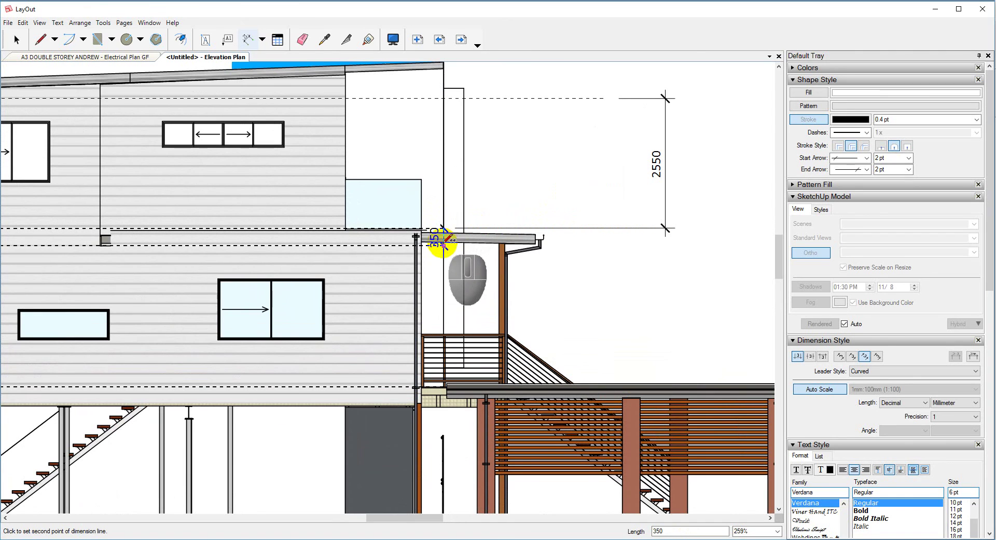
pyautogui.click(441, 243)
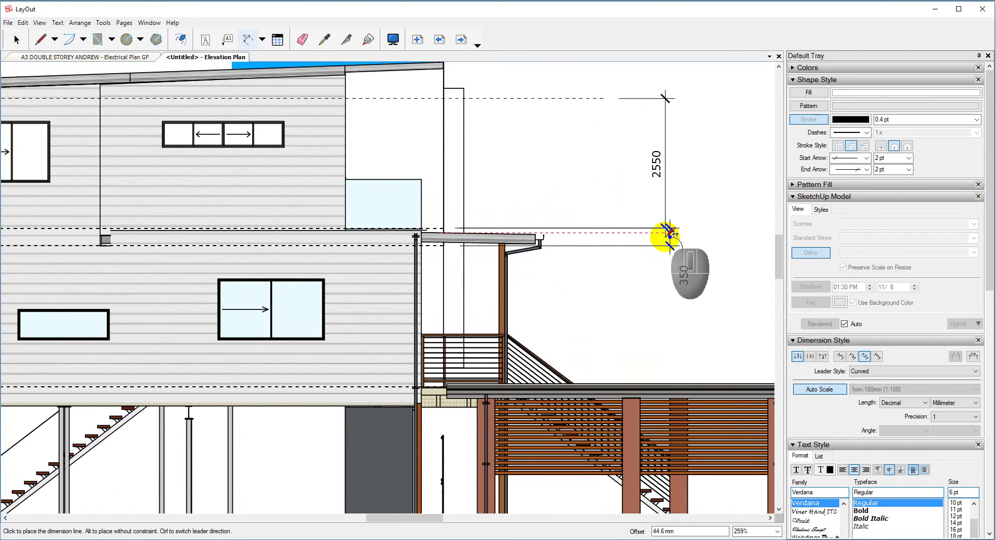
pyautogui.scroll(2, 669, 232)
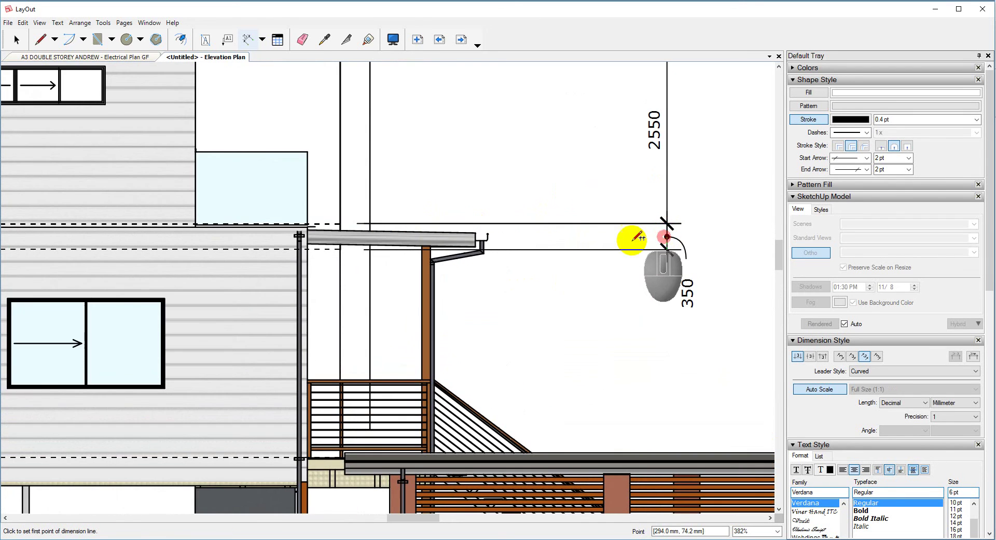
pyautogui.scroll(-2, 666, 236)
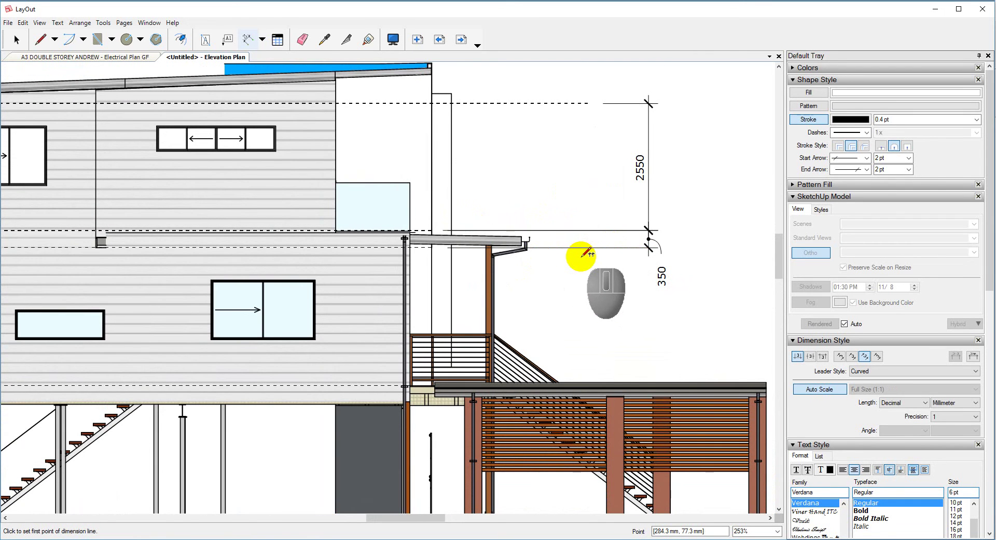
pyautogui.press('space')
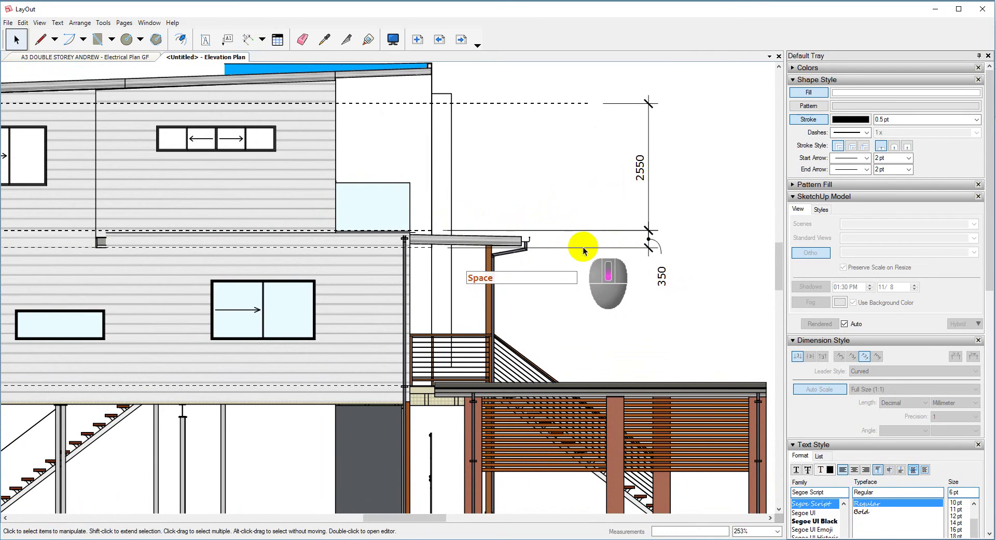
# Sample the style of the template dimension with tick marks and no extension lines above the Elevation Plan page.
pyautogui.scroll(-4, 583, 249)
pyautogui.click(325, 39)
pyautogui.scroll(-2, 506, 193)
pyautogui.scroll(-1, 506, 193)
pyautogui.scroll(3, 515, 114)
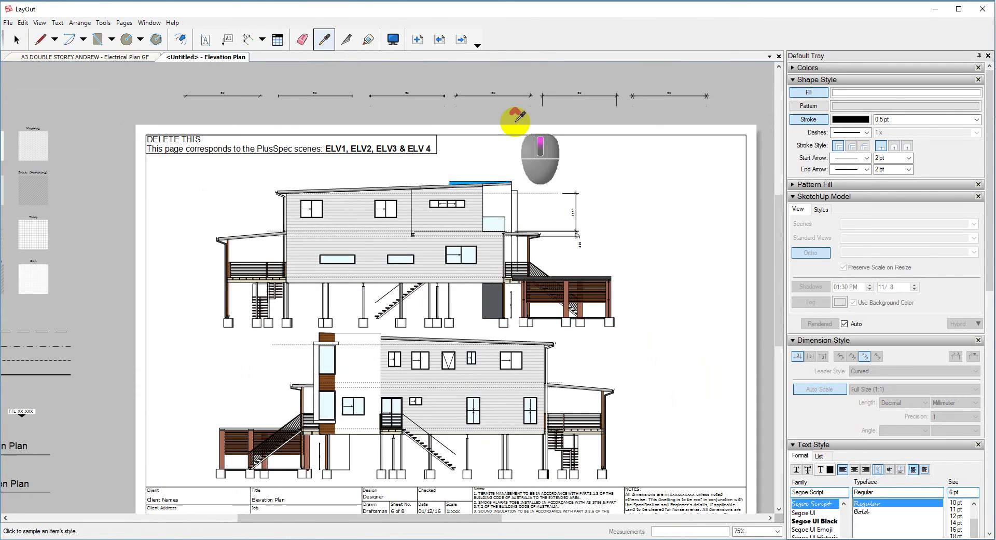
pyautogui.click(507, 87)
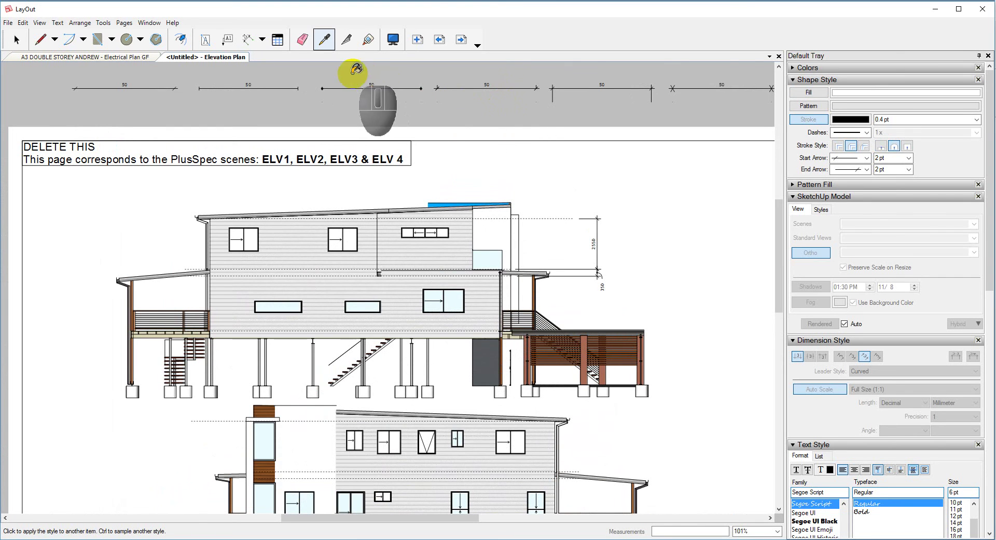
# Apply the sampled dimension style to the floor-gap and upper-storey height dimensions beside ELV 1.
pyautogui.scroll(5, 598, 283)
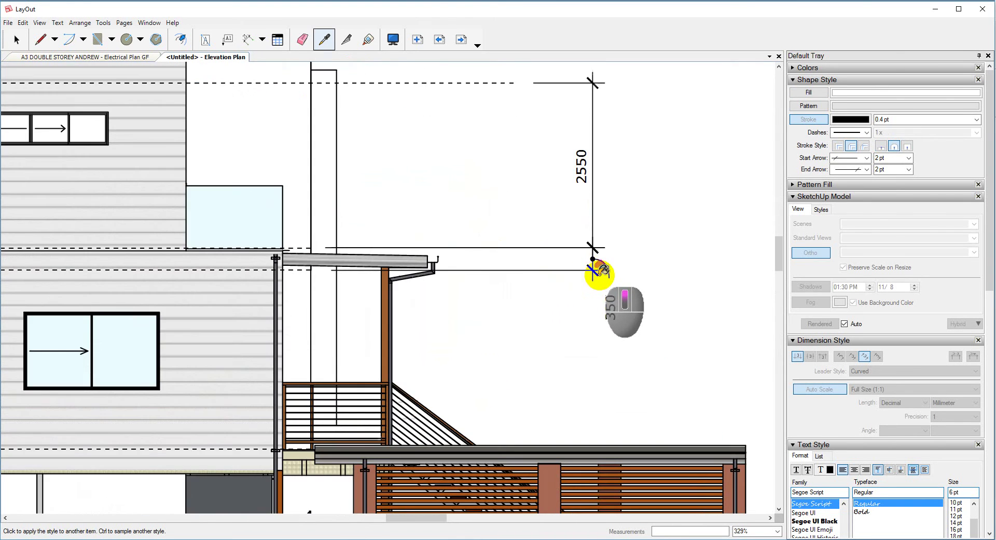
pyautogui.click(596, 263)
pyautogui.scroll(-2, 575, 284)
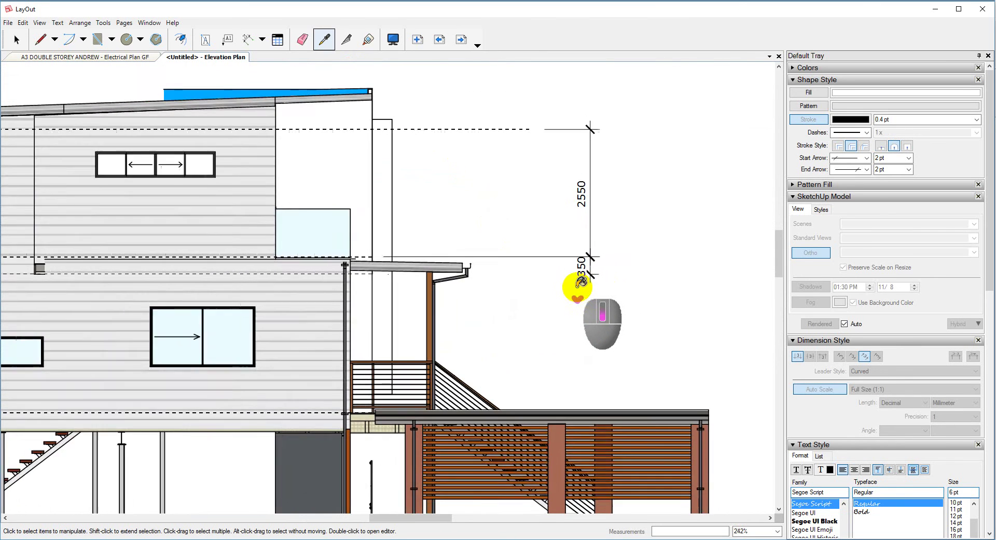
pyautogui.scroll(-1, 542, 291)
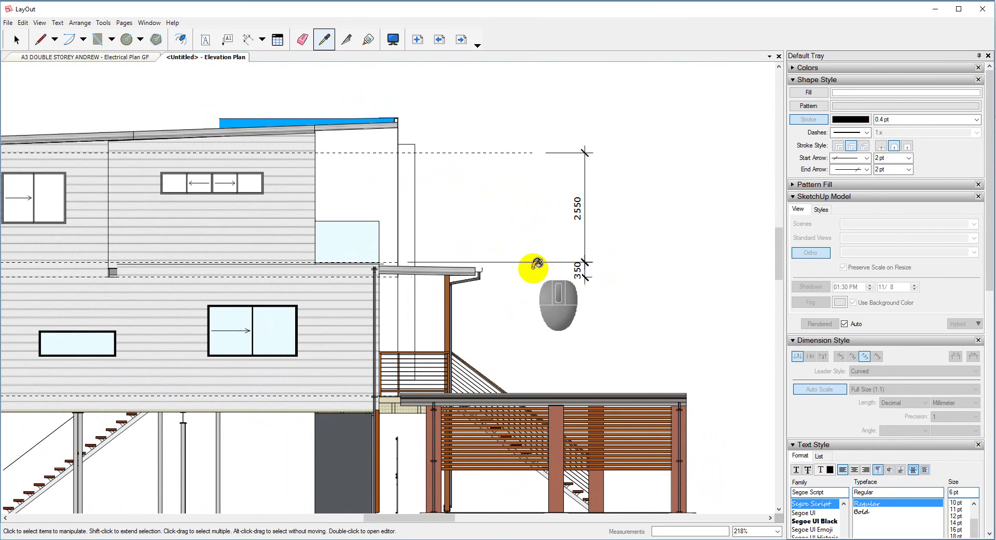
pyautogui.click(580, 218)
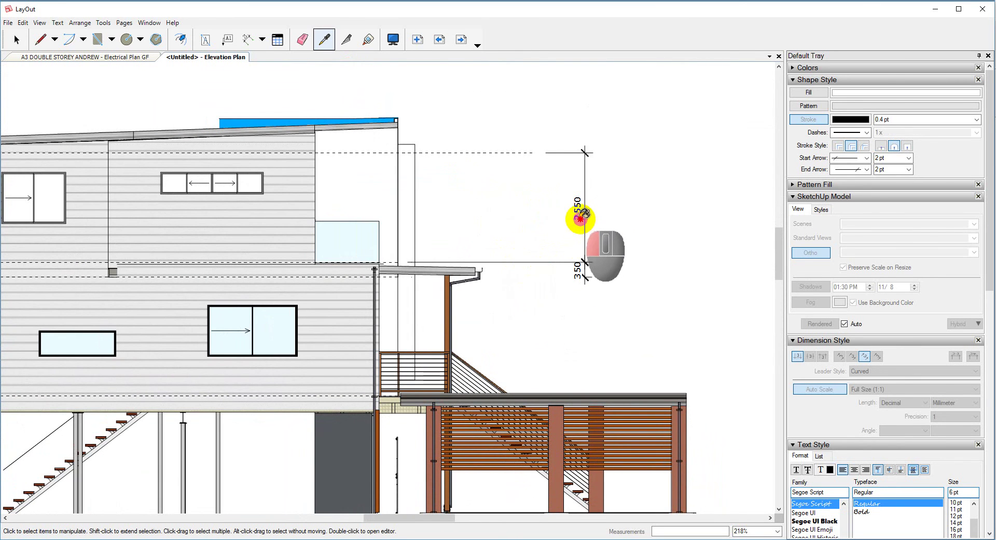
pyautogui.click(582, 207)
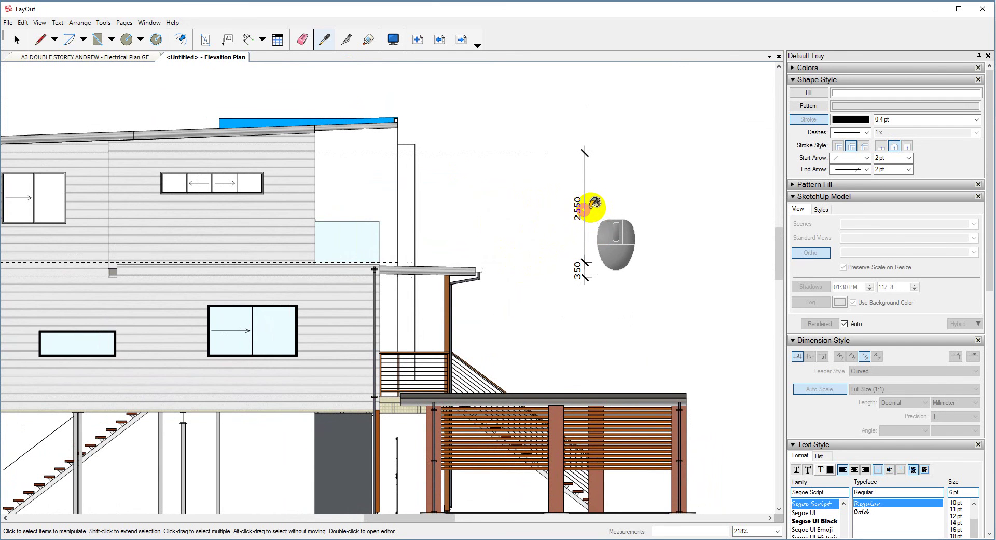
pyautogui.scroll(-4, 587, 281)
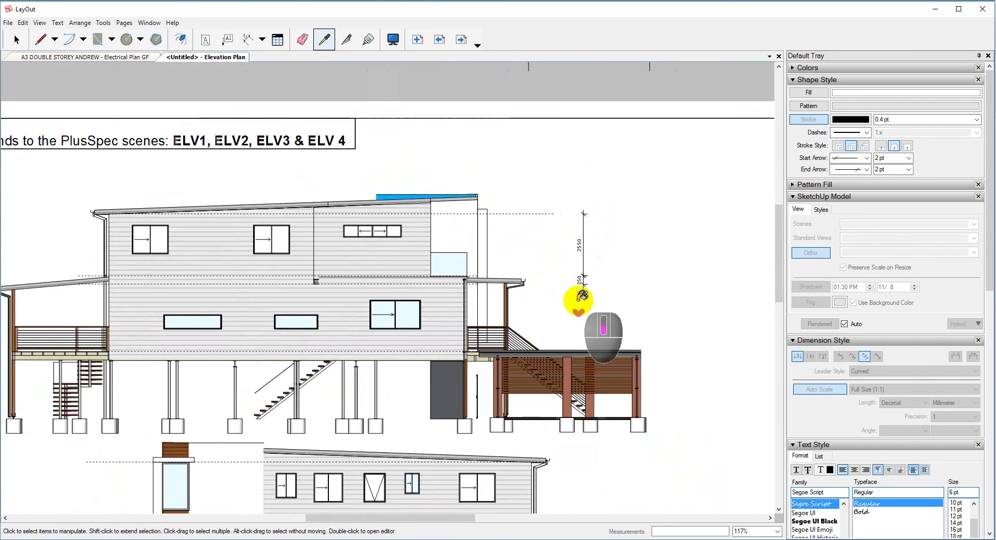
pyautogui.scroll(-4, 428, 332)
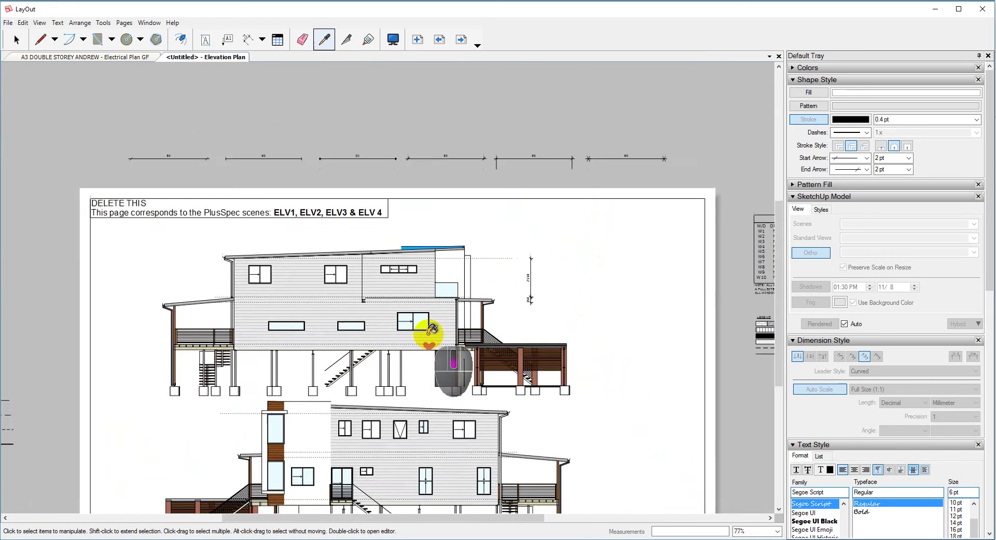
pyautogui.scroll(2, 415, 407)
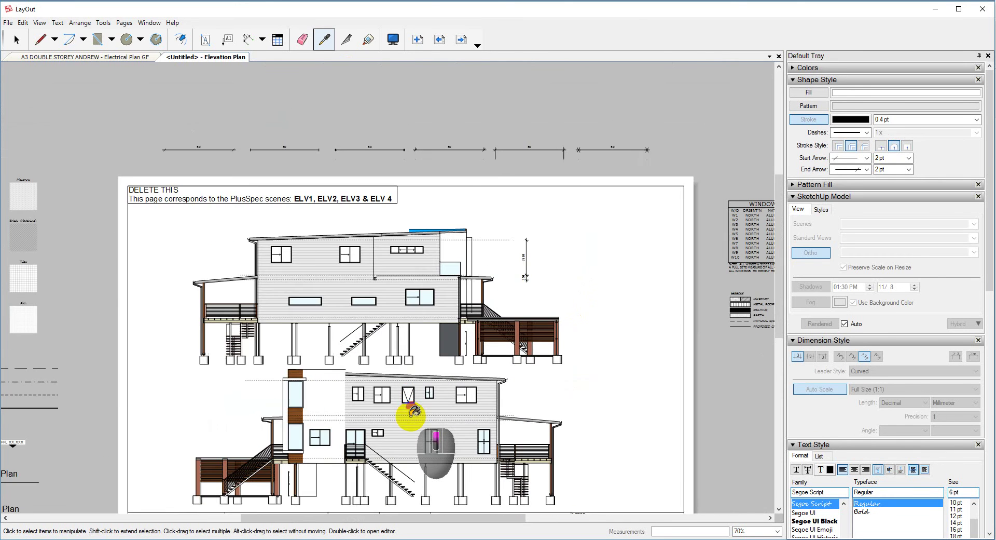
pyautogui.moveTo(414, 412); pyautogui.dragTo(443, 298, button='middle')
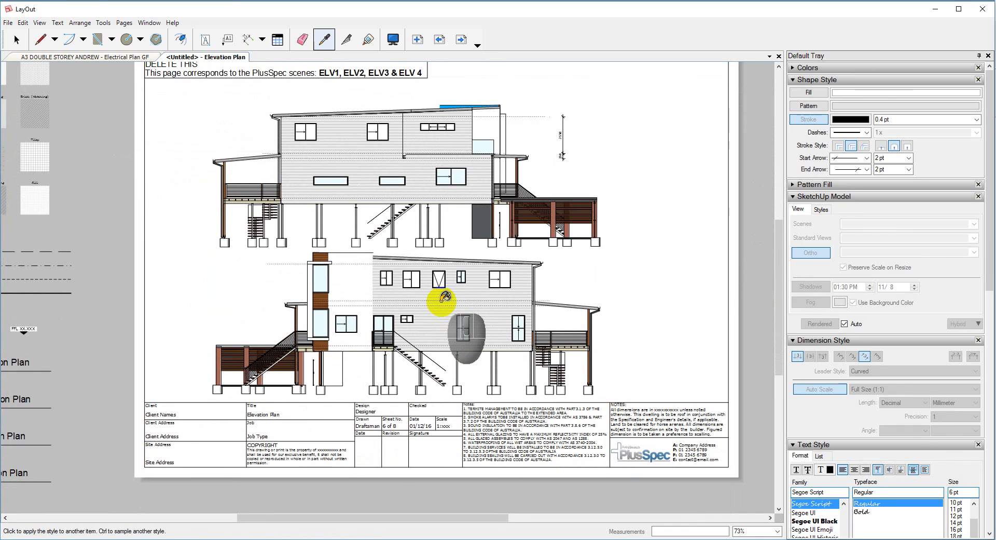
pyautogui.scroll(-3, 445, 296)
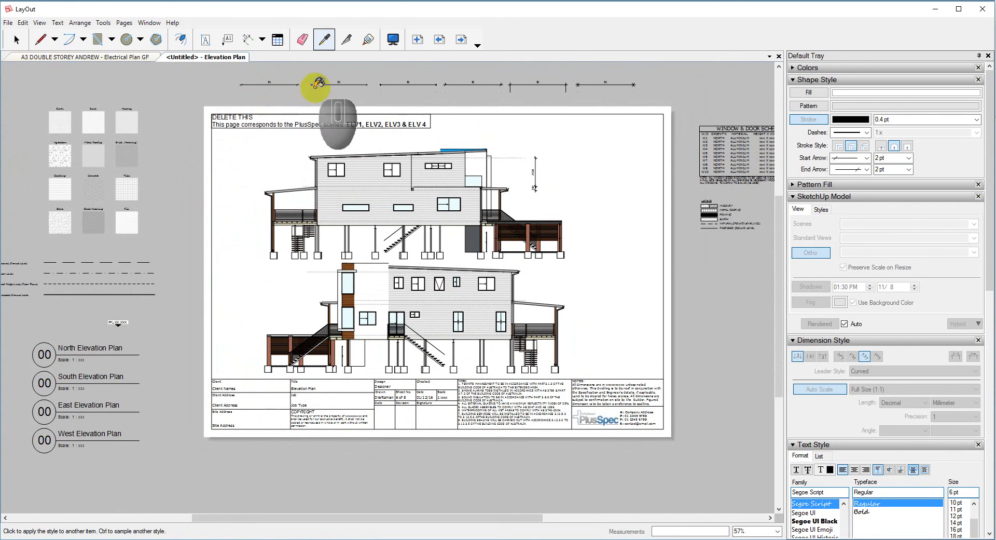
# Go to the Shadow Plan (Jun) page and paste the copied Floor Plan GF viewport onto it.
pyautogui.click(454, 48)
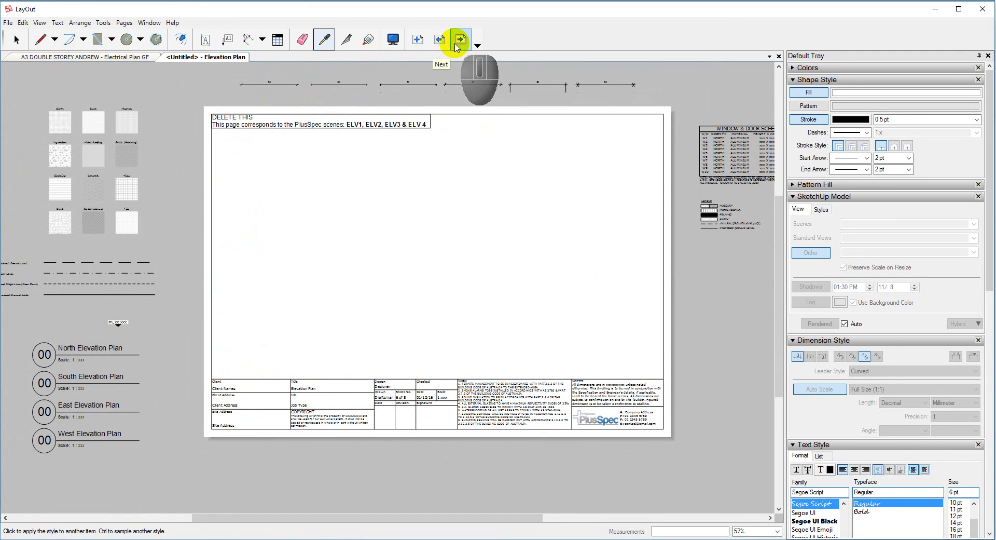
pyautogui.click(455, 46)
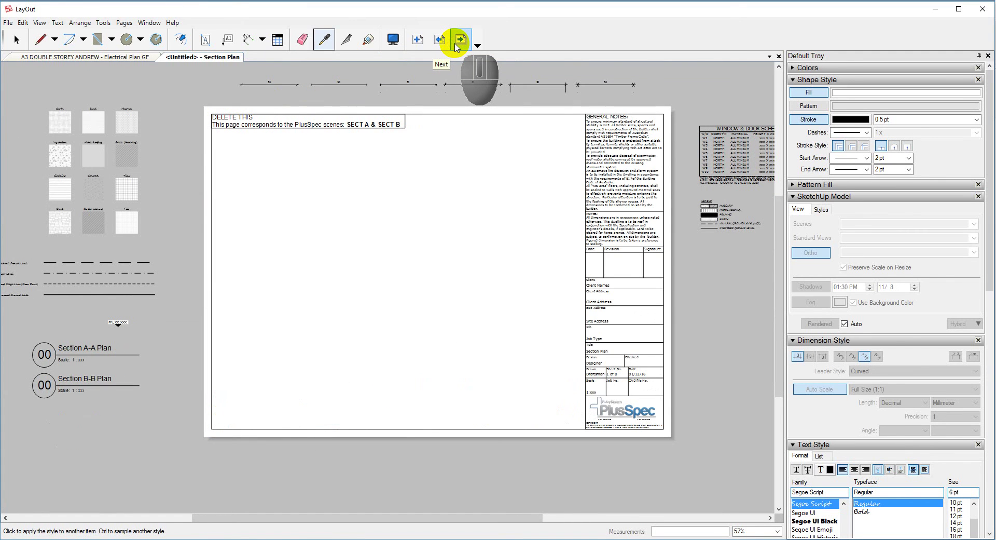
pyautogui.click(455, 46)
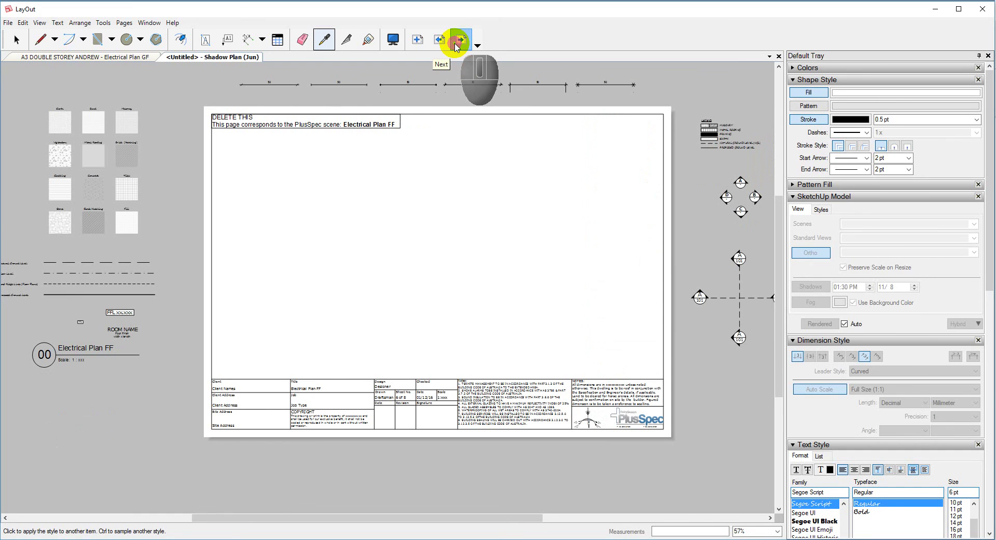
pyautogui.click(456, 47)
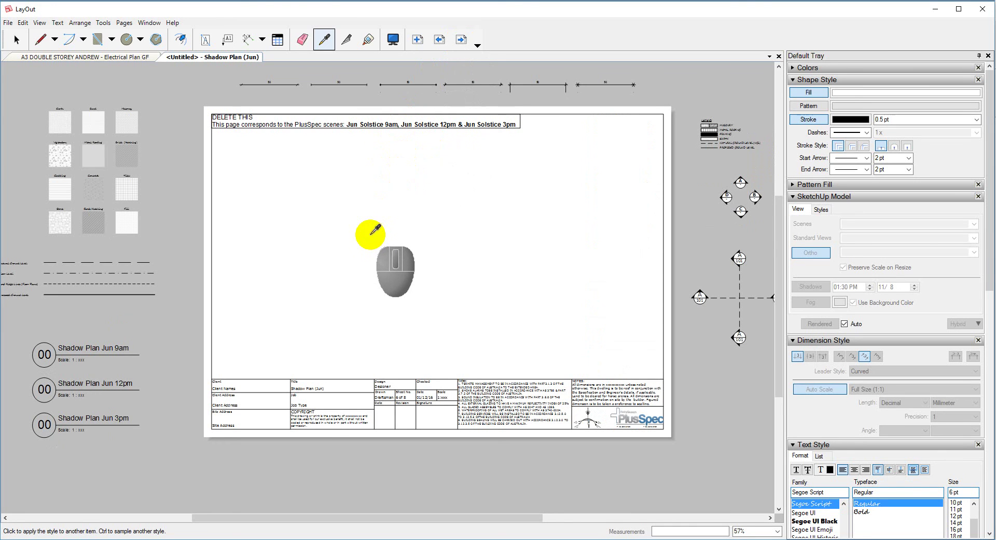
pyautogui.press('ctrl')
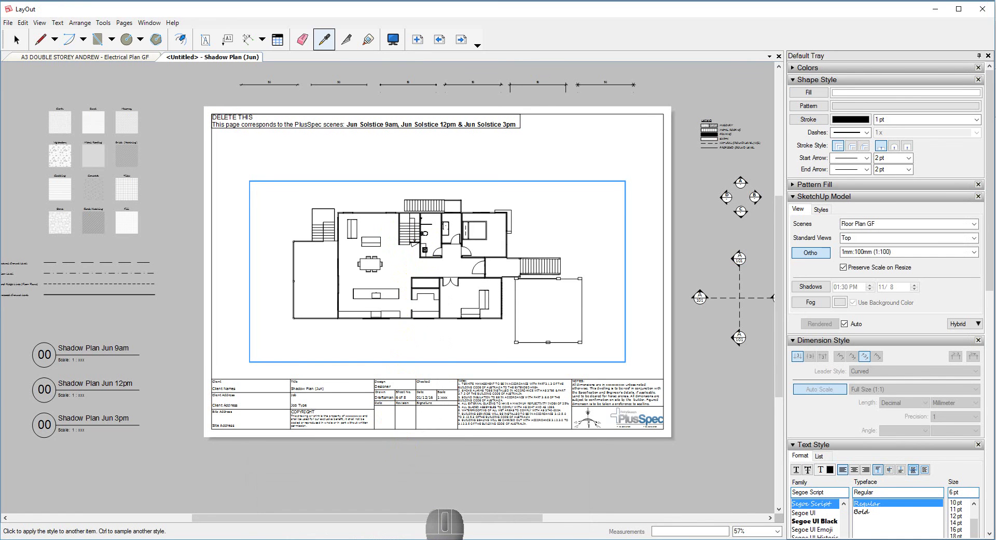
# Switch to the house model in SketchUp and show its All scene.
pyautogui.moveTo(444, 521)
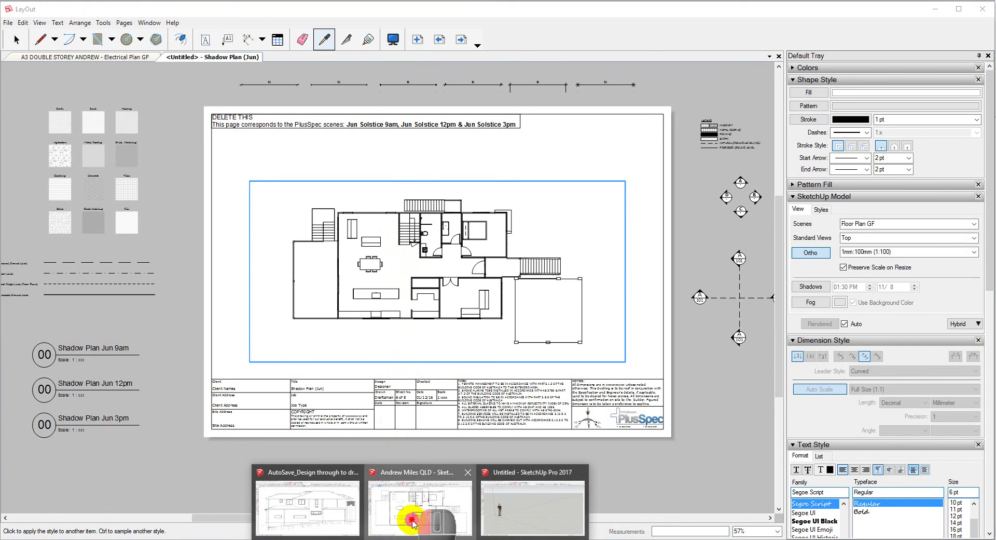
pyautogui.click(416, 498)
pyautogui.click(472, 59)
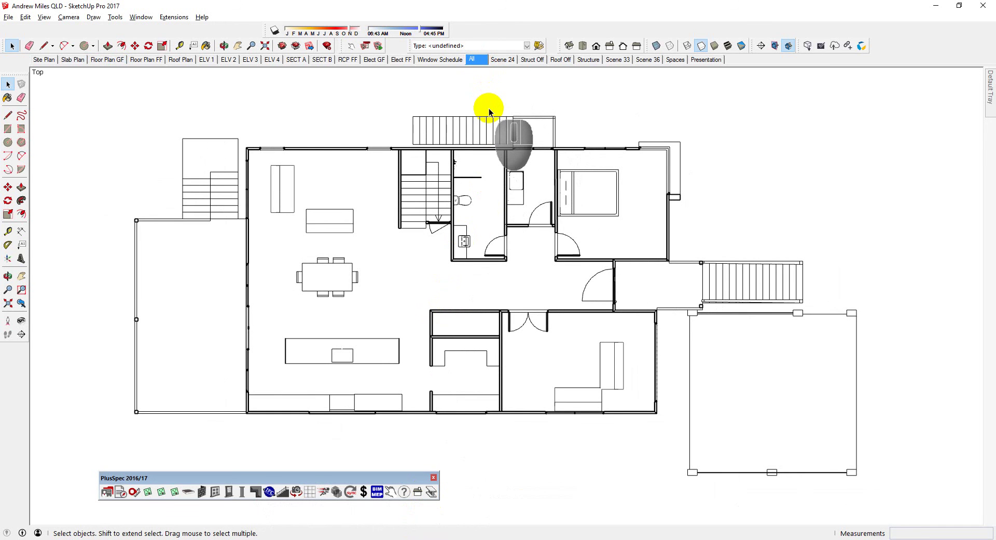
pyautogui.scroll(-3, 486, 130)
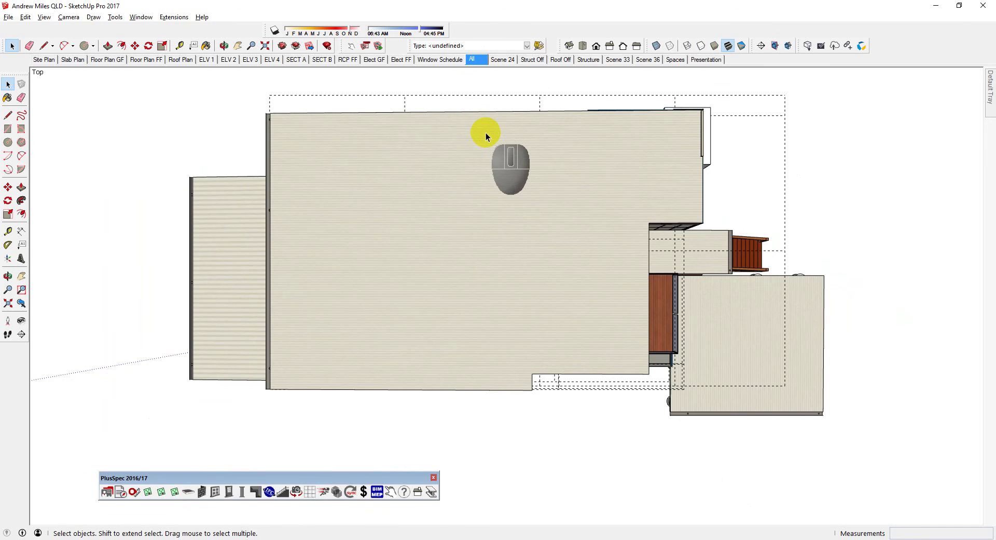
# Create the shadow scenes with the PlusSpec Job Tool and open the Jun Solstice (9am) scene.
pyautogui.click(111, 492)
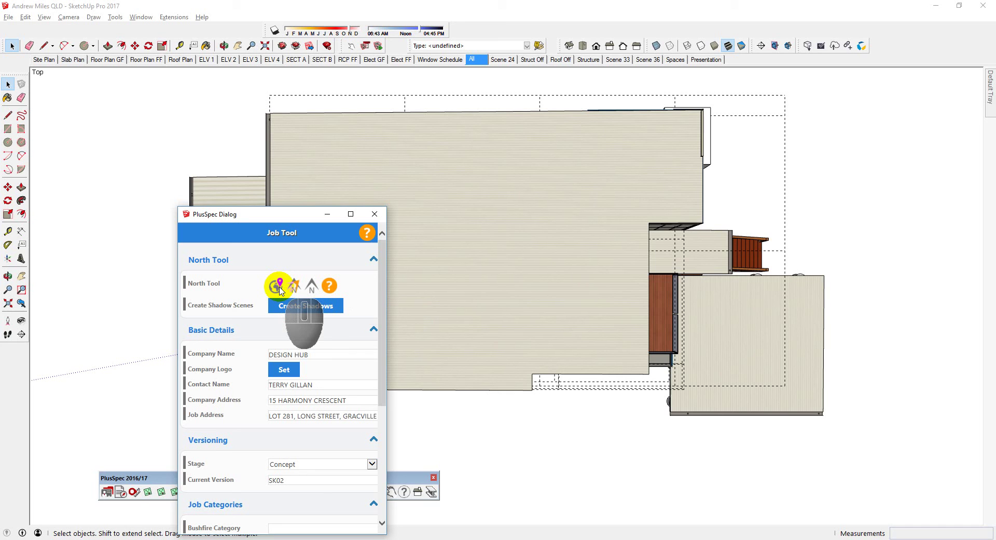
pyautogui.click(297, 307)
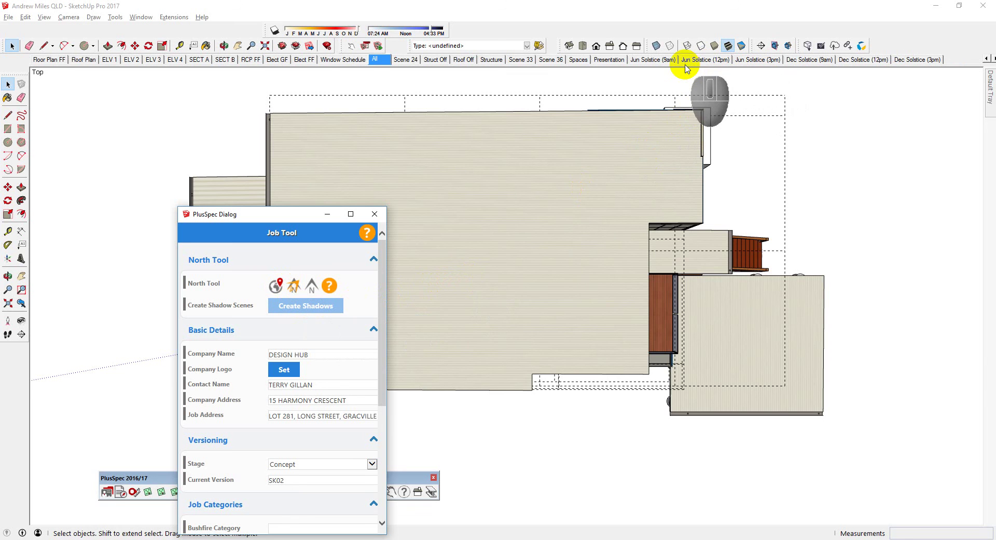
pyautogui.click(658, 59)
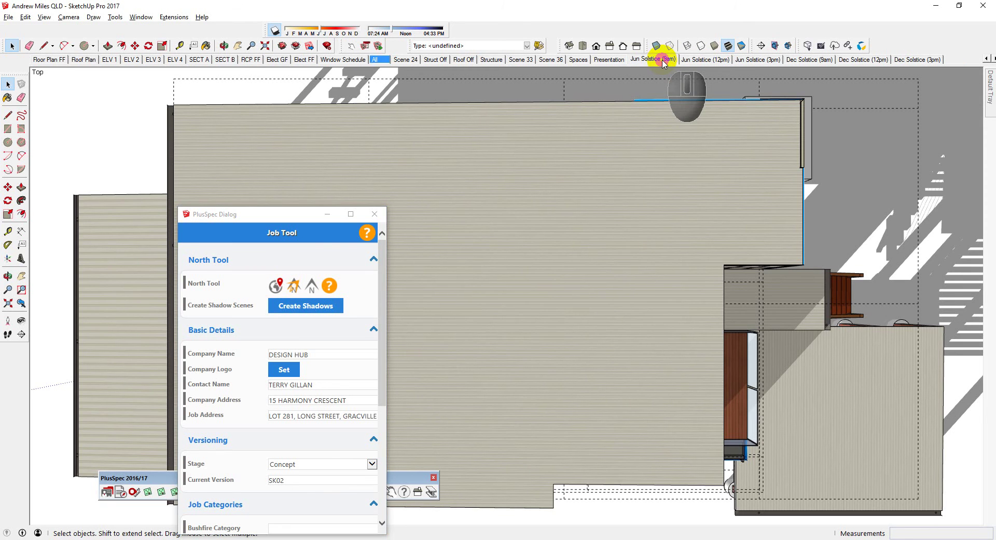
pyautogui.scroll(-3, 616, 179)
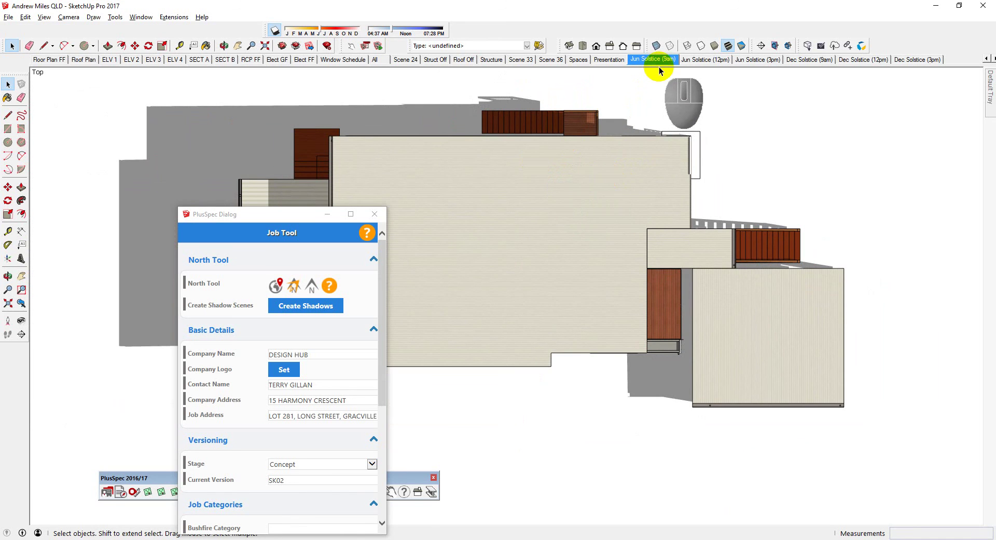
# Open the Jun Solstice (12pm) scene and close the Job Tool dialog.
pyautogui.click(699, 59)
pyautogui.scroll(-4, 602, 167)
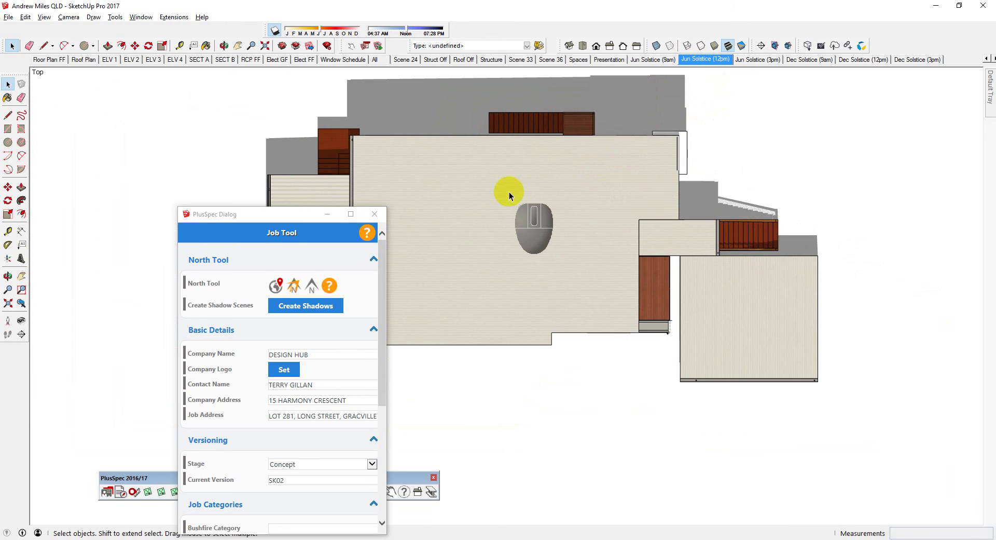
pyautogui.keyDown('shift'); pyautogui.moveTo(507, 196); pyautogui.dragTo(531, 209, button='middle'); pyautogui.keyUp('shift')
pyautogui.scroll(-2, 531, 209)
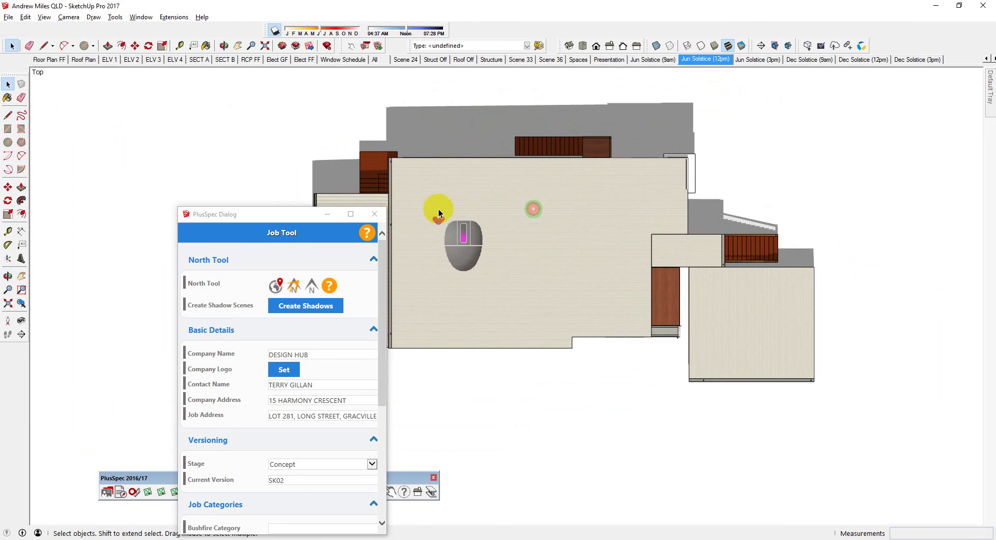
pyautogui.click(376, 214)
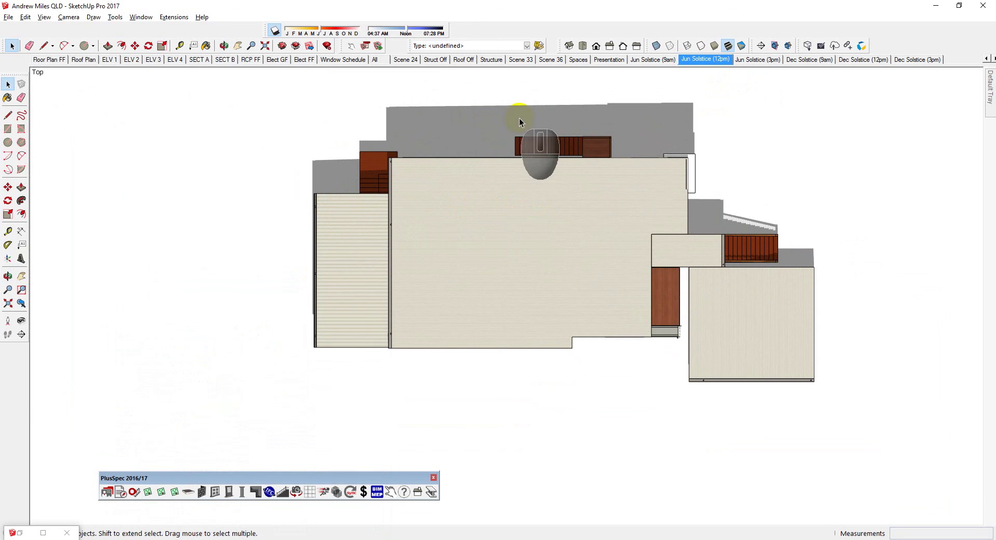
# Draw a rectangle of about 53.5 by 20.6 m around the whole house and its shadows in the top view.
pyautogui.scroll(-3, 337, 171)
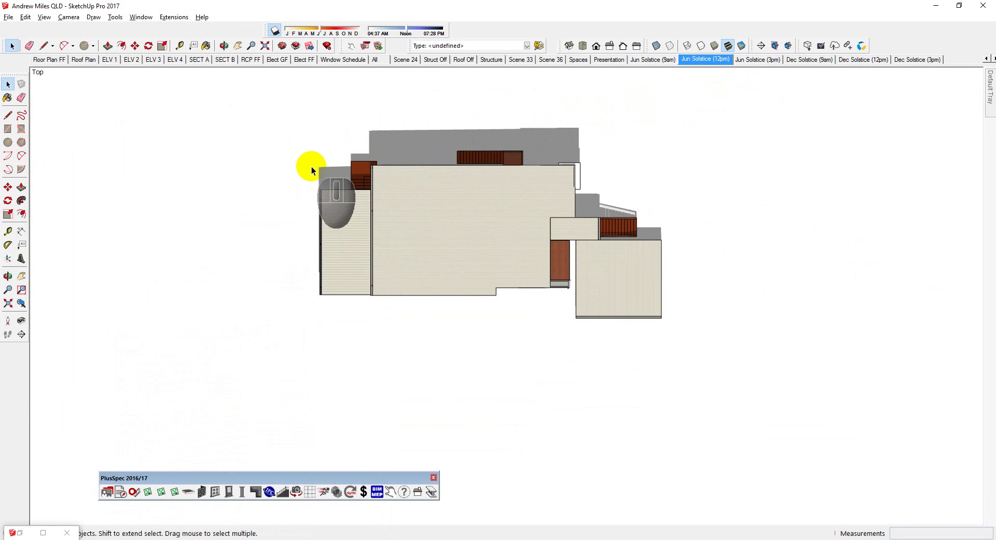
pyautogui.press('r')
pyautogui.click(84, 97)
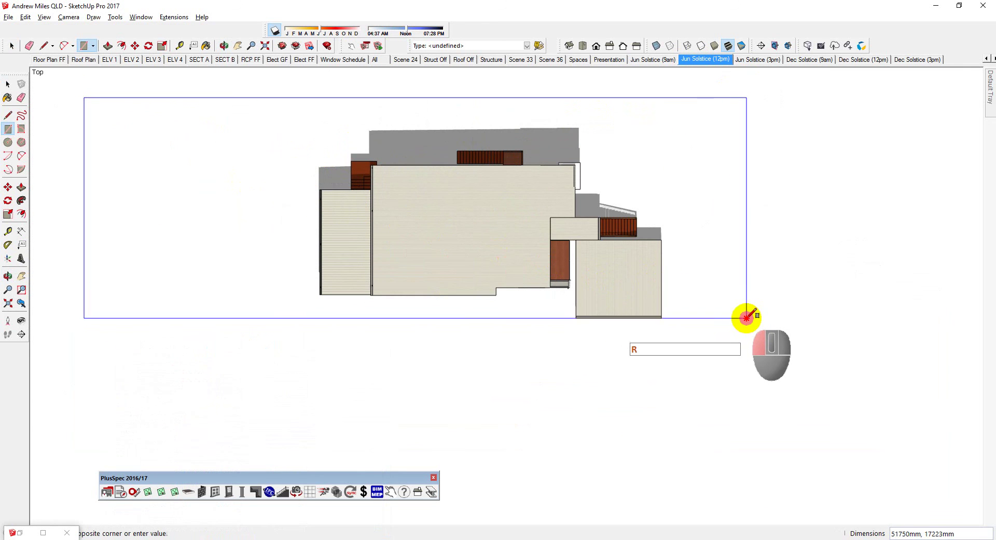
pyautogui.click(770, 360)
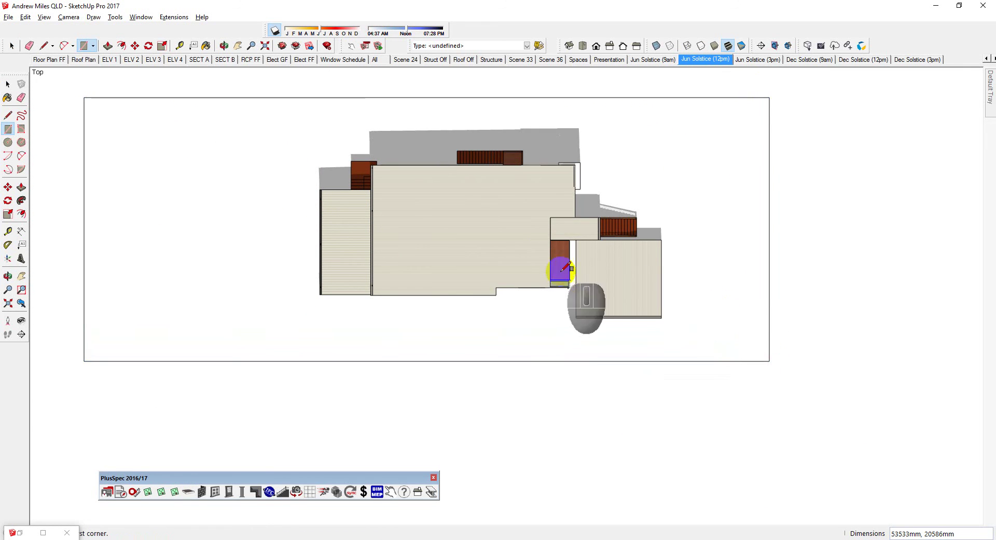
# Check the rectangle against the shadows in the Jun Solstice (3pm) and Dec Solstice (9am), (12pm) and (3pm) scenes.
pyautogui.click(751, 61)
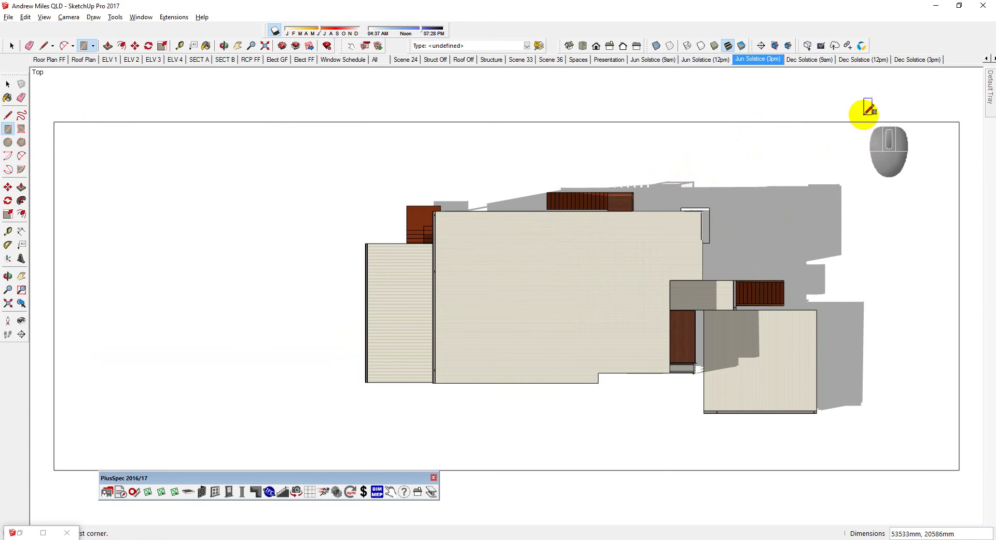
pyautogui.click(803, 61)
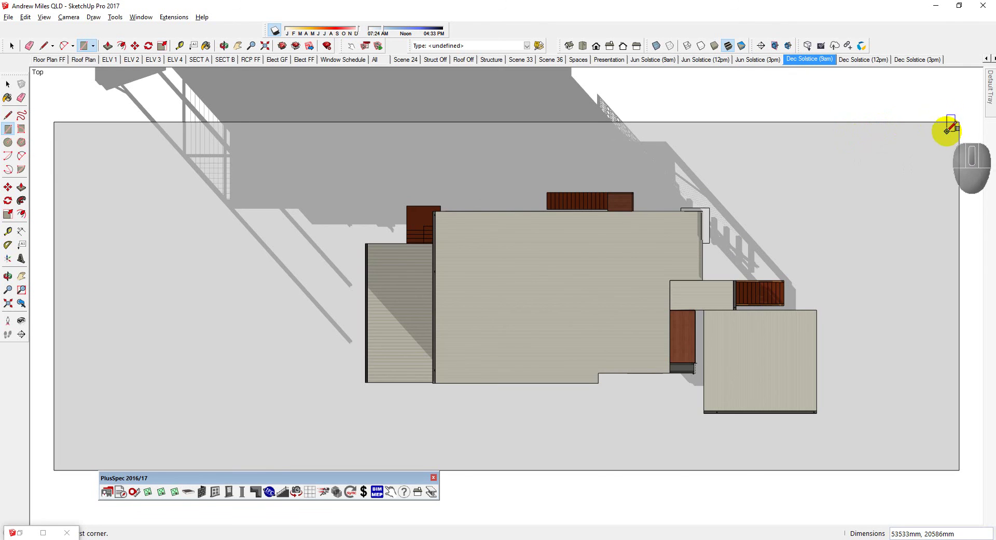
pyautogui.scroll(-4, 623, 255)
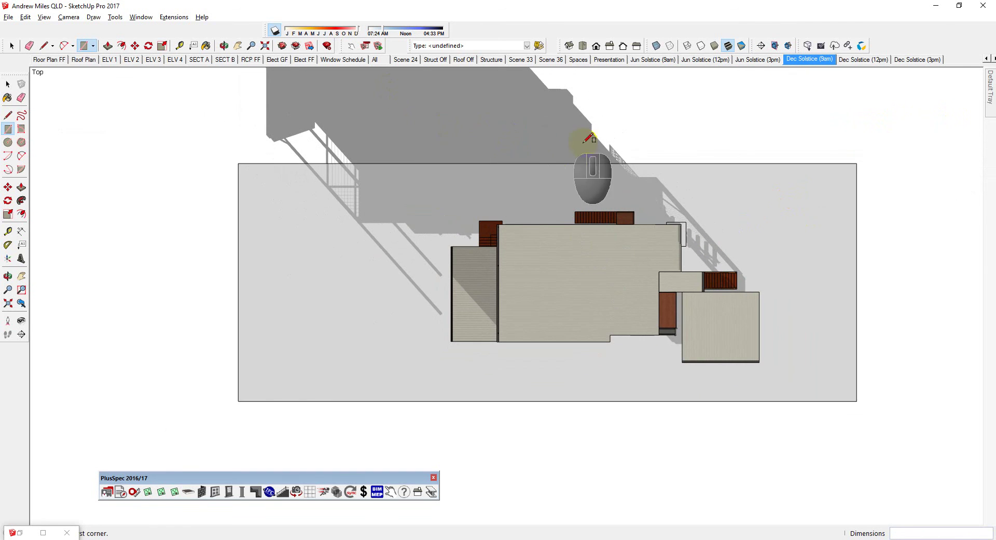
pyautogui.click(849, 60)
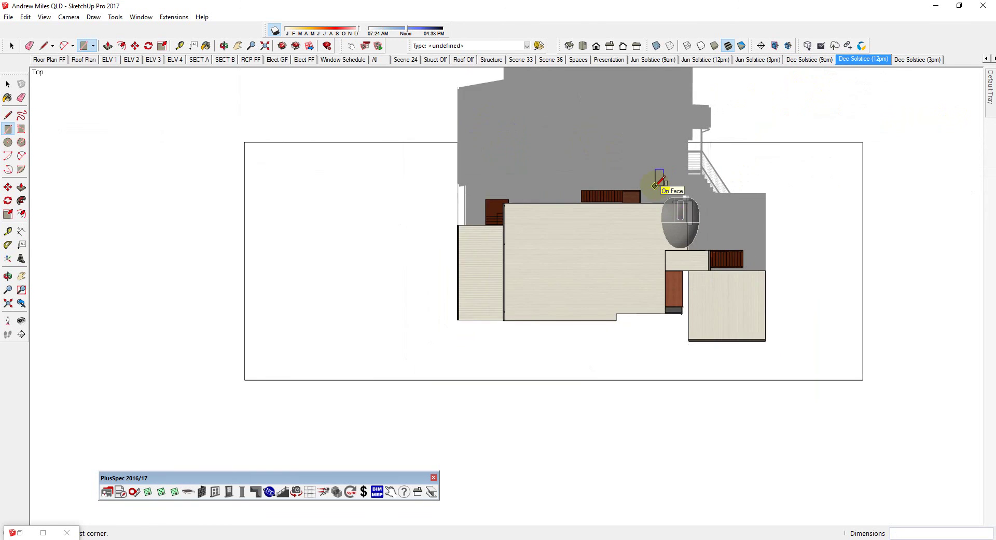
pyautogui.scroll(-4, 656, 184)
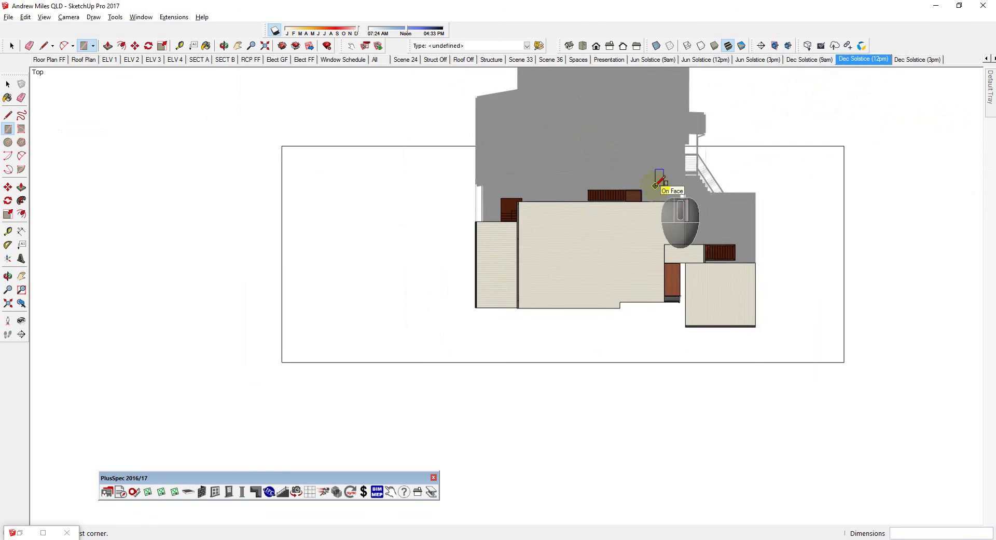
pyautogui.click(917, 60)
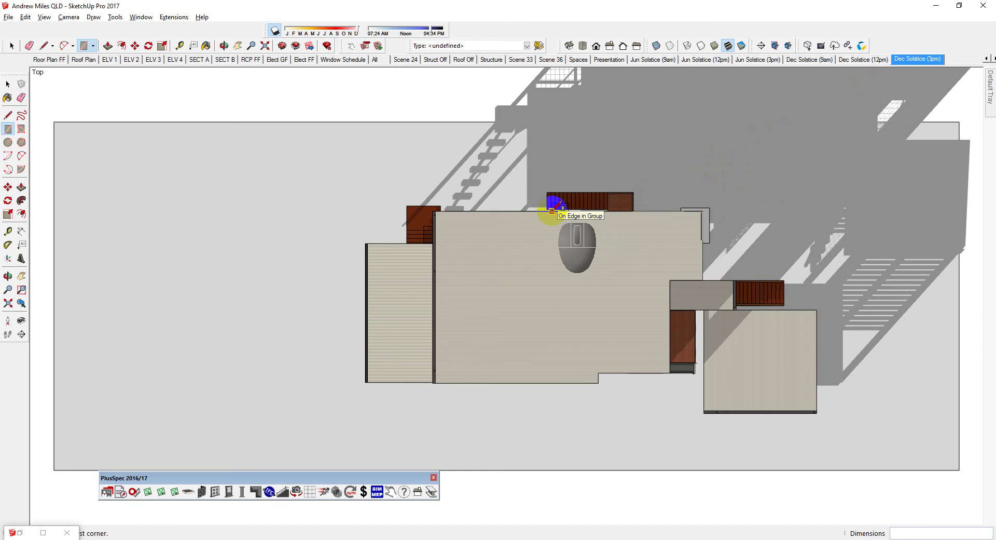
pyautogui.scroll(-5, 552, 211)
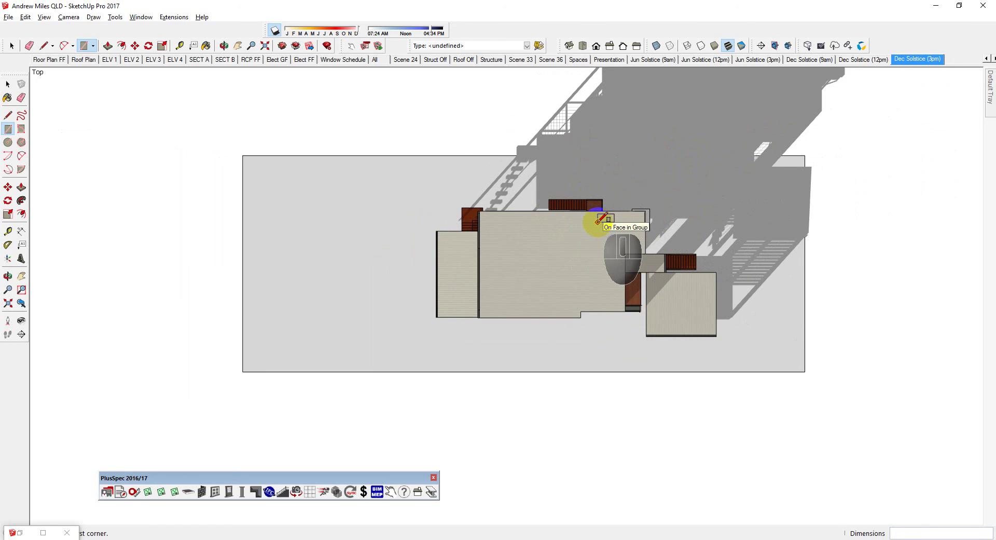
# Save the house model and switch to the Shadow Plan (Jun) page in LayOut.
pyautogui.hotkey('ctrl', 's')
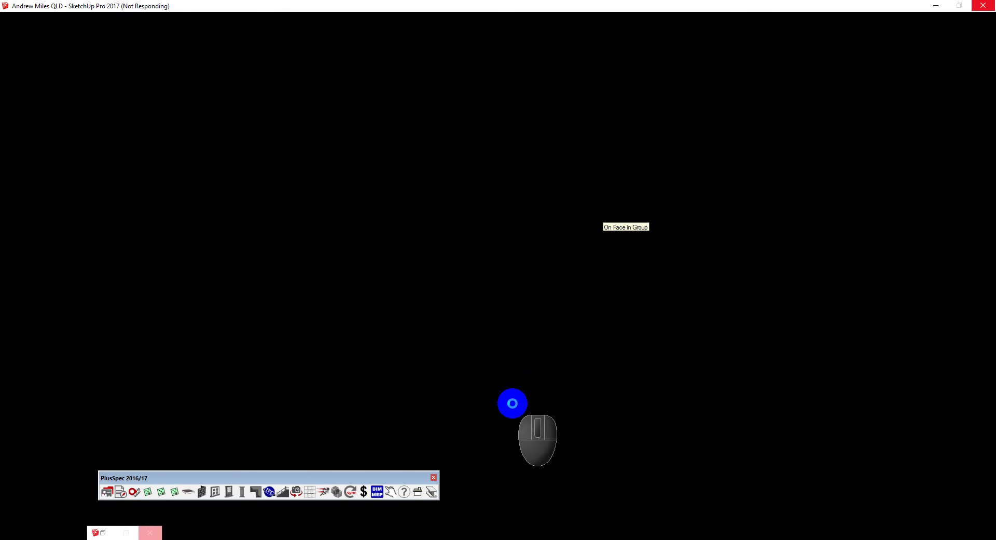
pyautogui.moveTo(523, 537)
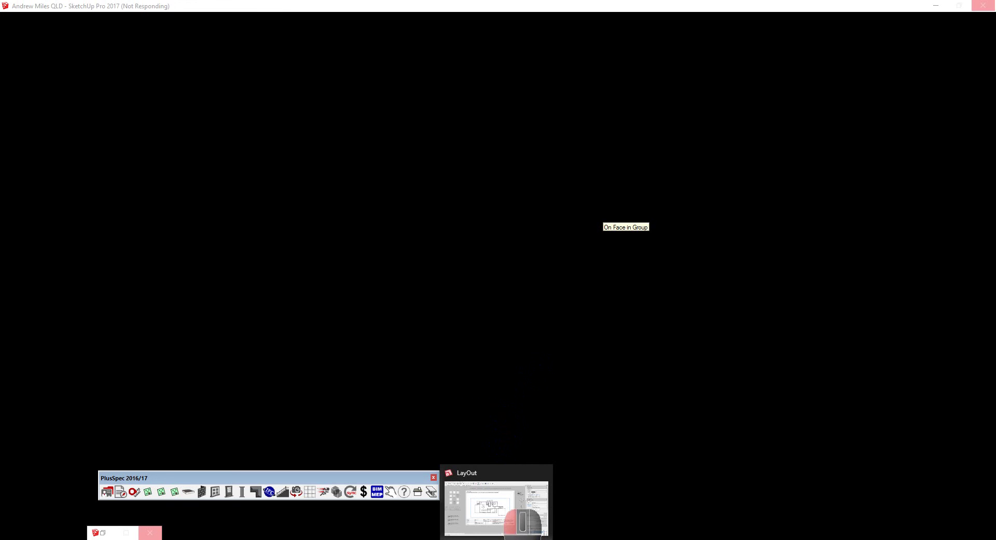
pyautogui.click(523, 535)
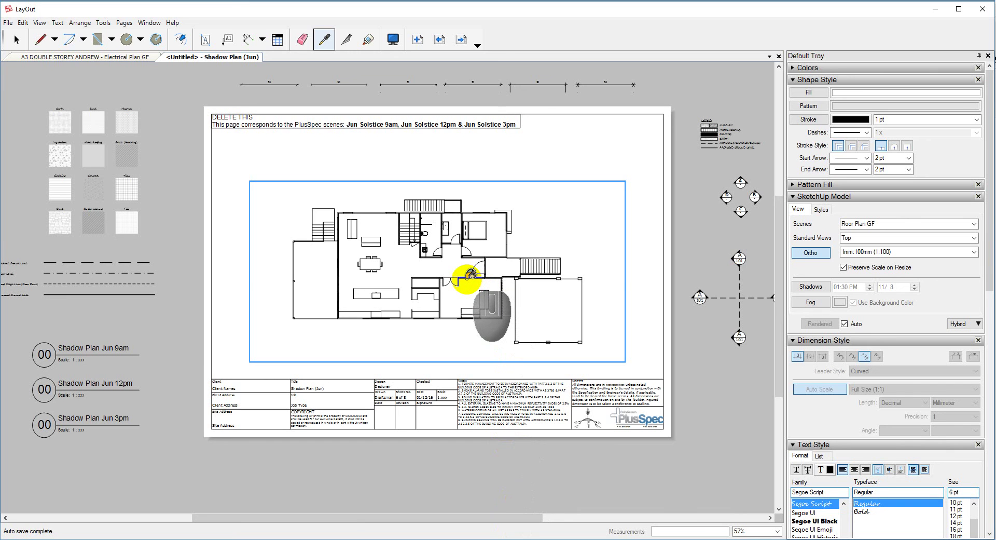
# Update the model reference of the floor plan viewport so that the new solstice scenes are available.
pyautogui.press('space')
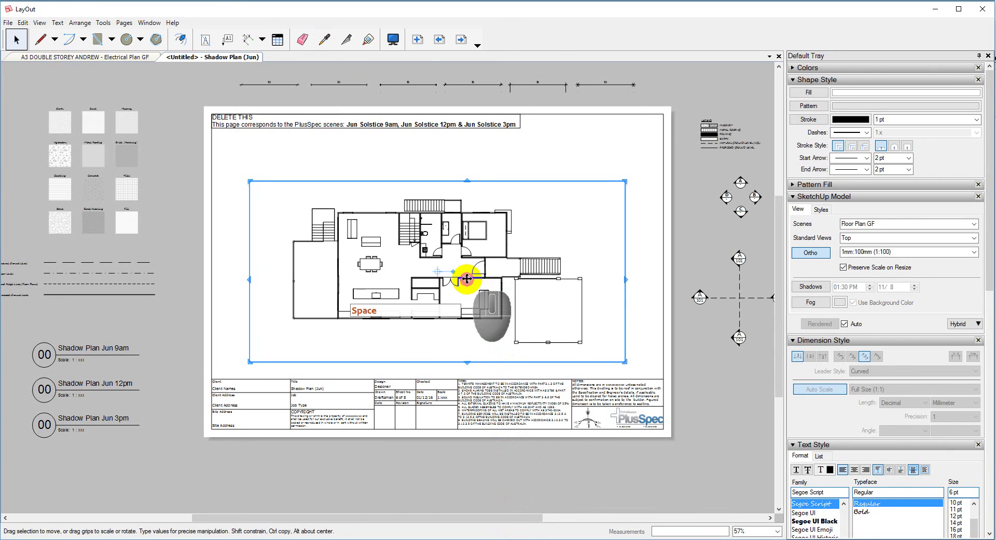
pyautogui.rightClick(467, 278)
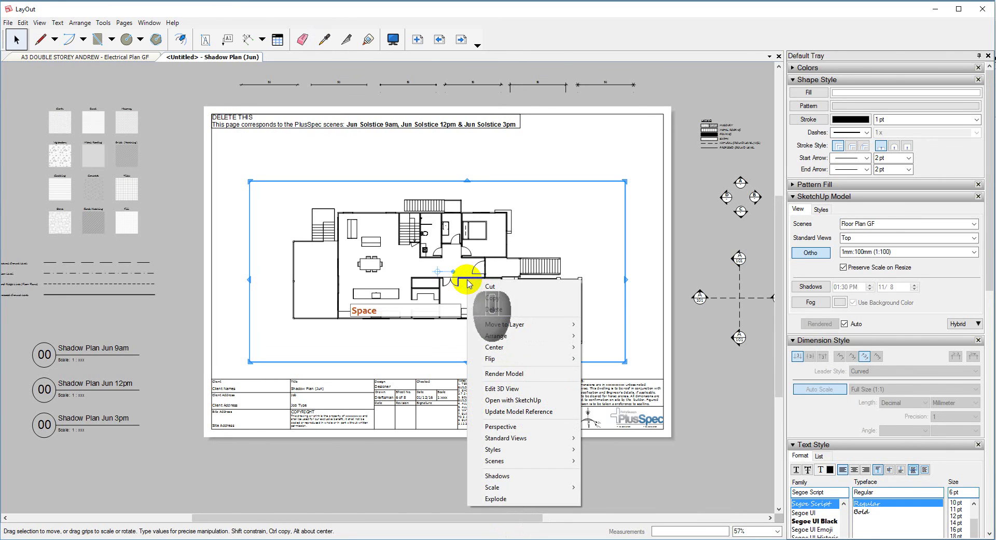
pyautogui.moveTo(511, 461)
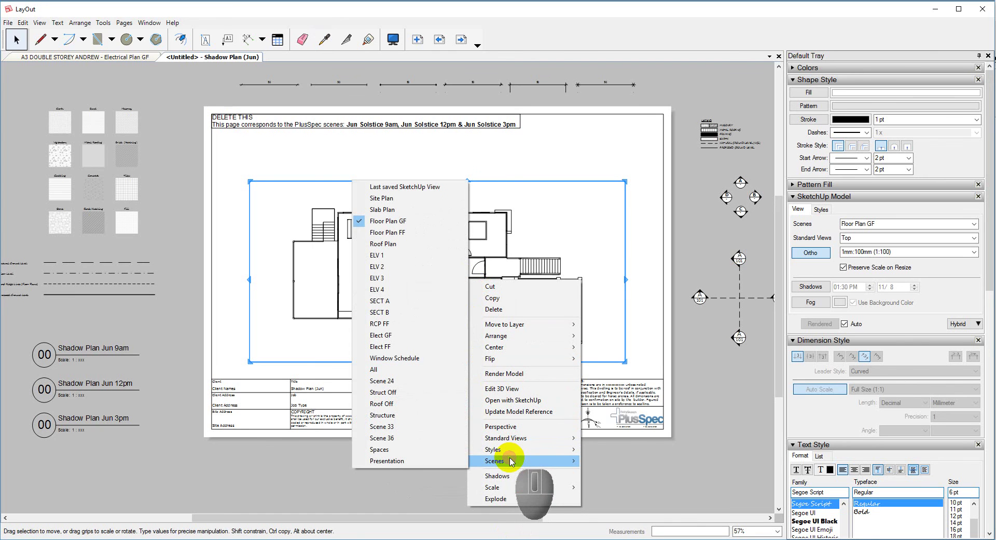
pyautogui.click(440, 412)
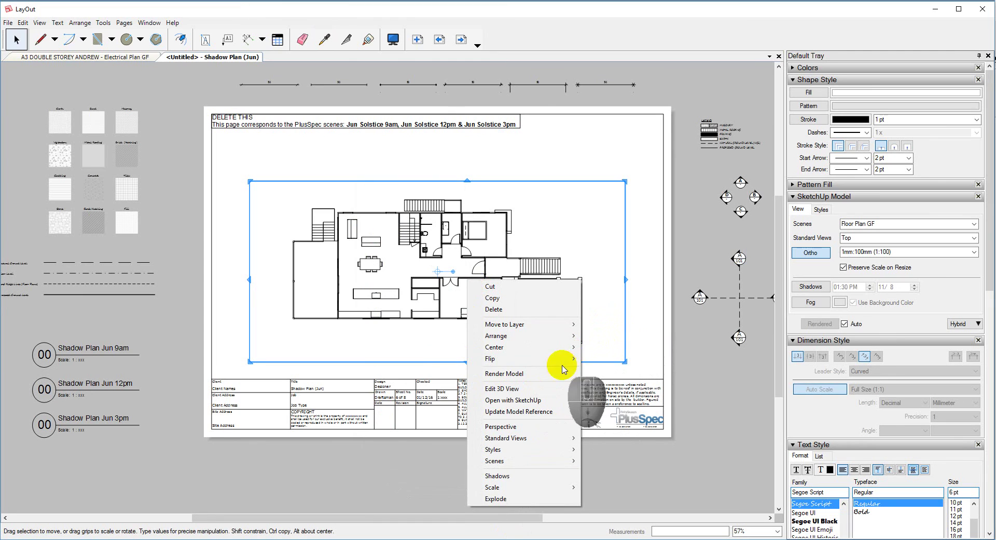
pyautogui.click(525, 411)
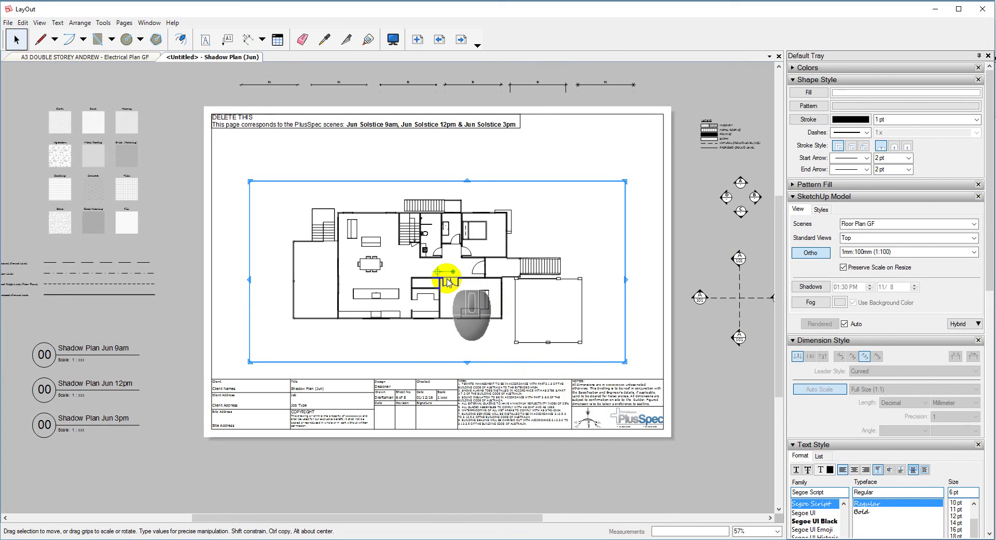
# Assign the Jun Solstice (9am) scene to the viewport and set its scale to 1mm:200mm (1:200).
pyautogui.rightClick(448, 341)
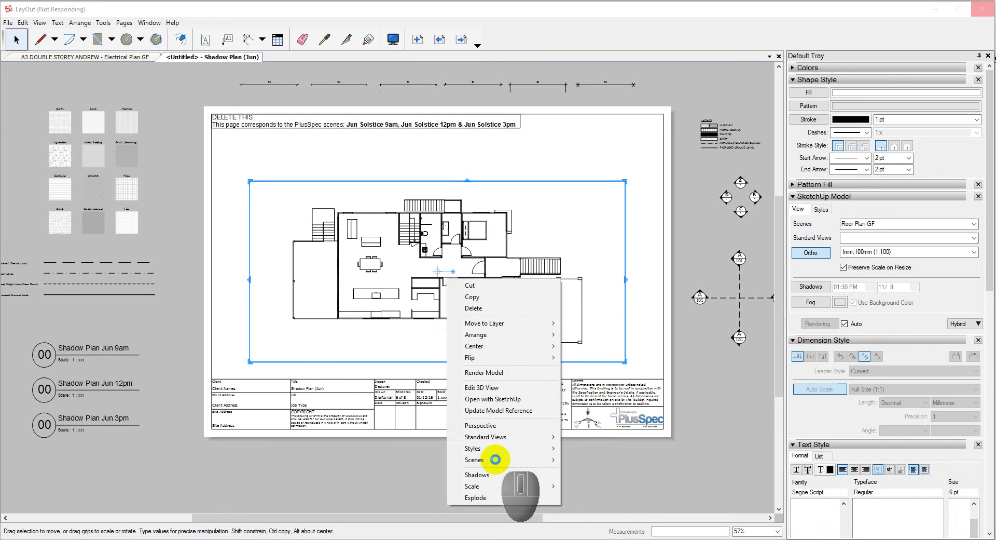
pyautogui.click(496, 459)
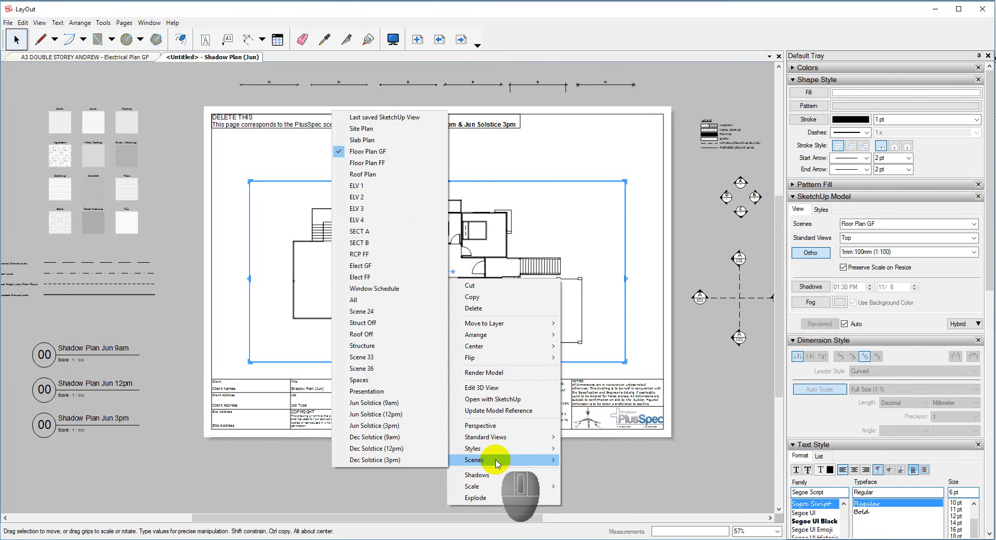
pyautogui.click(397, 408)
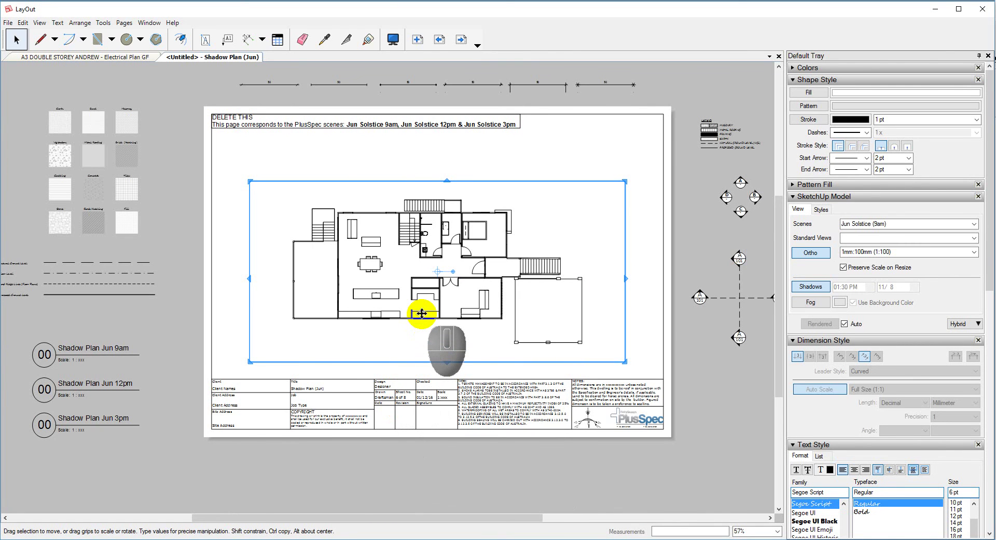
pyautogui.rightClick(426, 265)
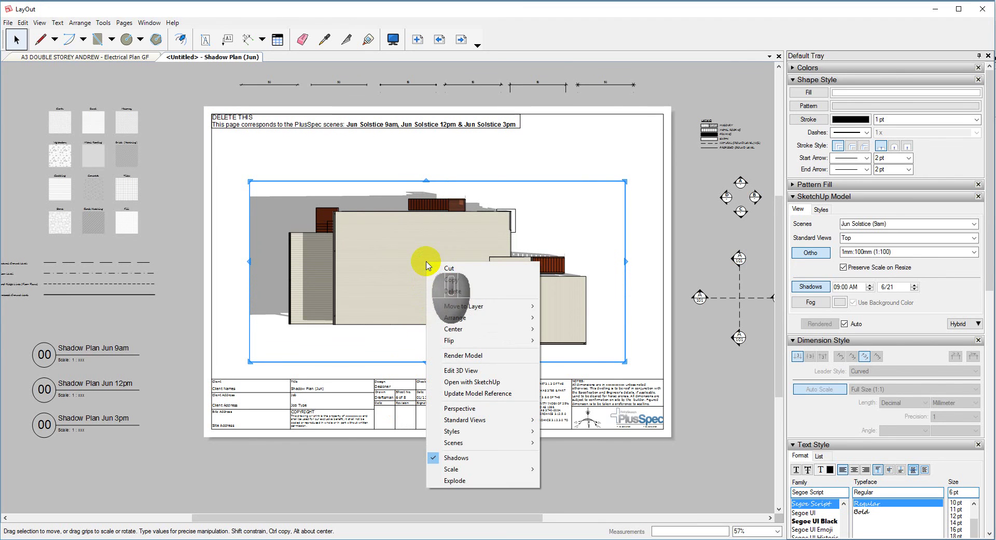
pyautogui.moveTo(460, 470)
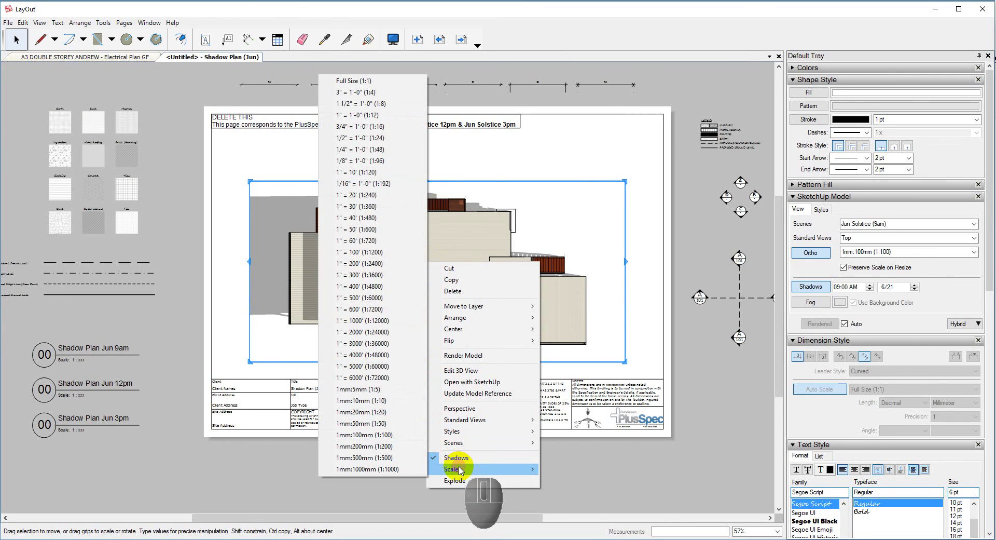
pyautogui.click(414, 443)
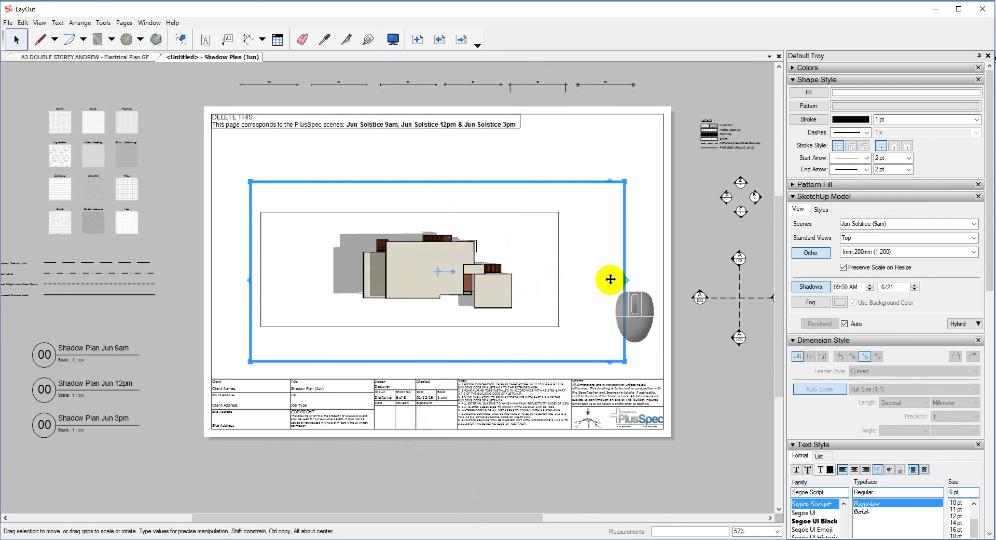
# Crop the viewport's right and lower edges close to the boundary rectangle and set its rendering to Raster.
pyautogui.moveTo(625, 278); pyautogui.dragTo(561, 267)
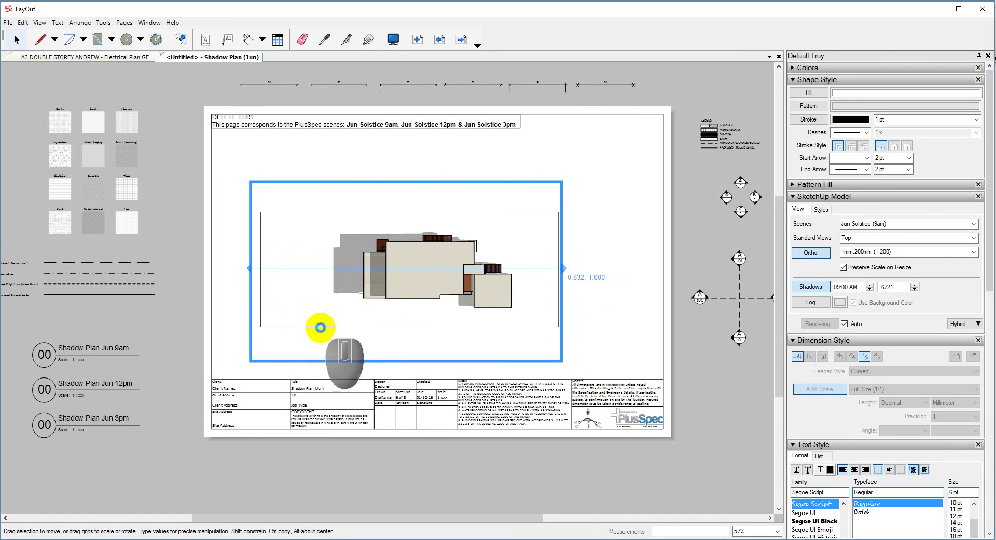
pyautogui.click(358, 342)
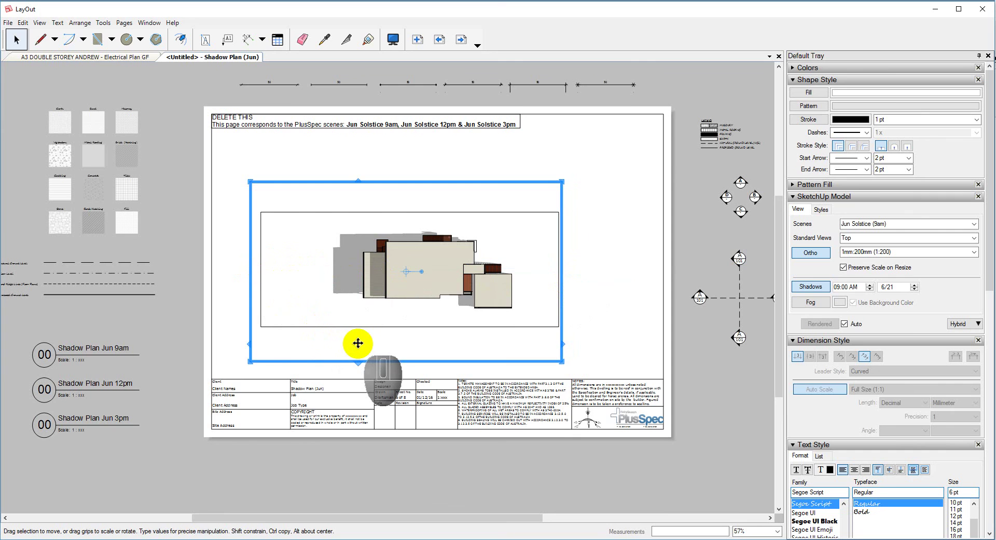
pyautogui.moveTo(358, 360); pyautogui.dragTo(365, 332)
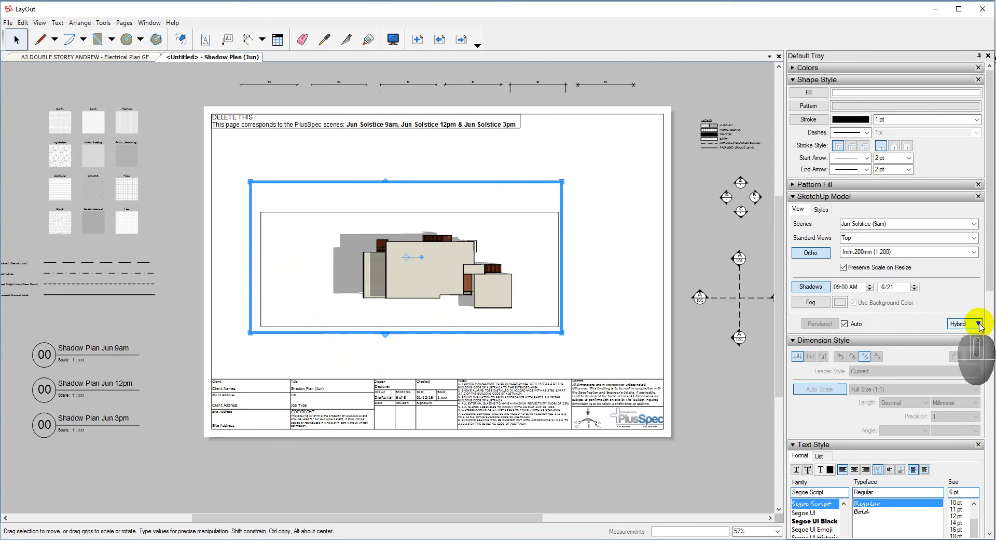
pyautogui.click(978, 324)
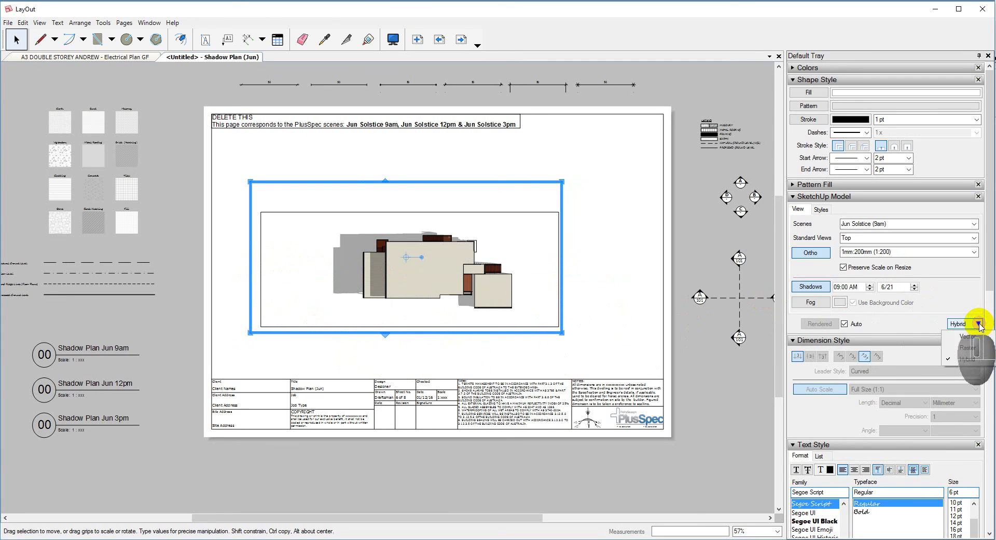
pyautogui.click(975, 342)
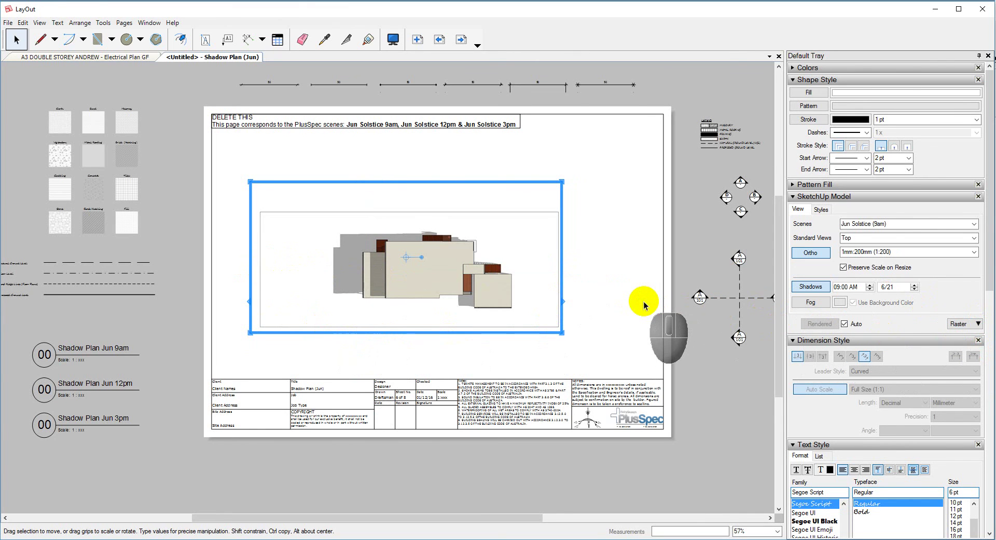
# Trim the viewport's upper edge and fit it with the Shadow Plan Jun 9am title into the sheet's upper-left corner.
pyautogui.moveTo(412, 180); pyautogui.dragTo(411, 205)
pyautogui.moveTo(424, 241); pyautogui.dragTo(382, 163)
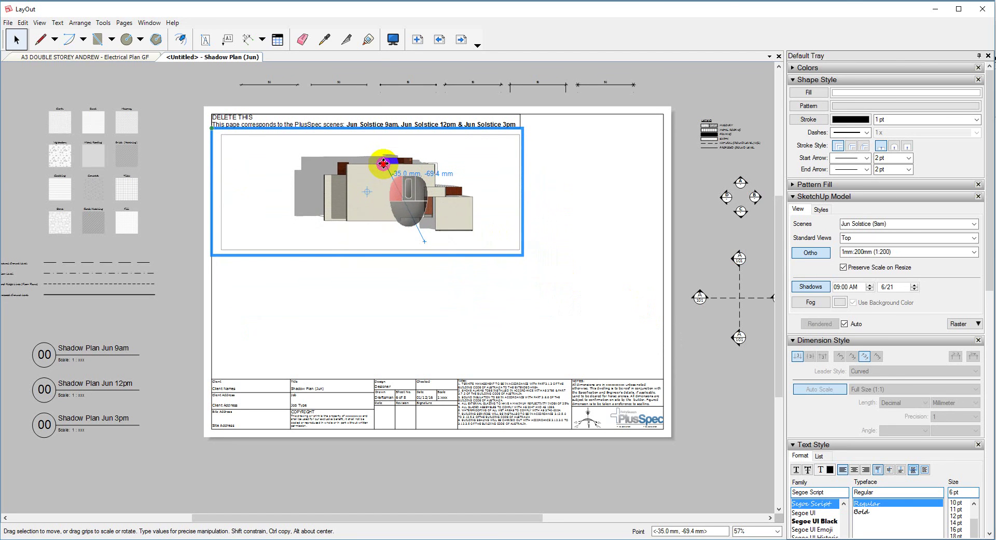
pyautogui.click(113, 347)
pyautogui.moveTo(113, 347)
pyautogui.mouseDown()
pyautogui.moveTo(251, 296)
pyautogui.moveTo(302, 226)
pyautogui.mouseUp()
# Move the viewport to just above the title block and assign it the Jun Solstice (3pm) scene.
pyautogui.click(370, 197)
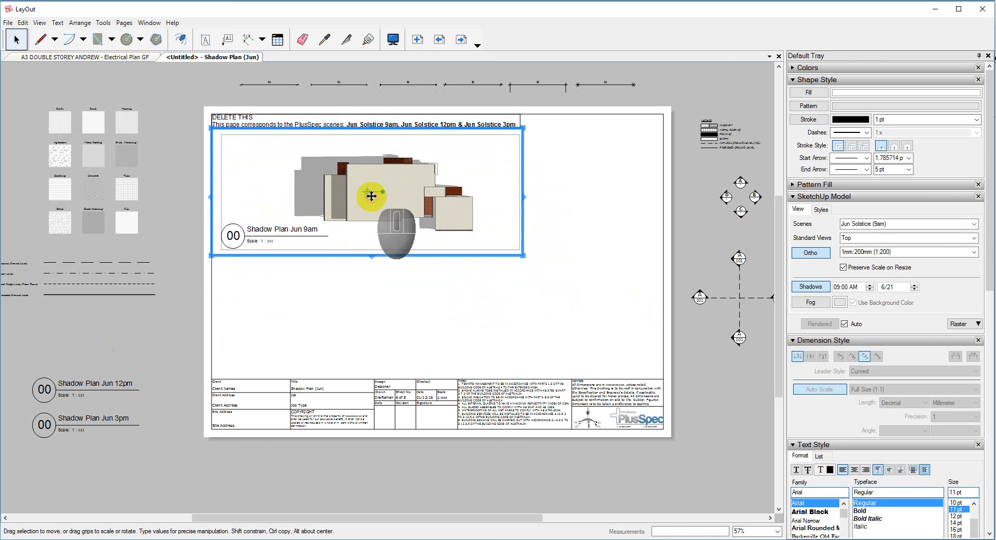
pyautogui.keyDown('ctrl'); pyautogui.moveTo(371, 196); pyautogui.dragTo(367, 316); pyautogui.keyUp('ctrl')
pyautogui.rightClick(367, 317)
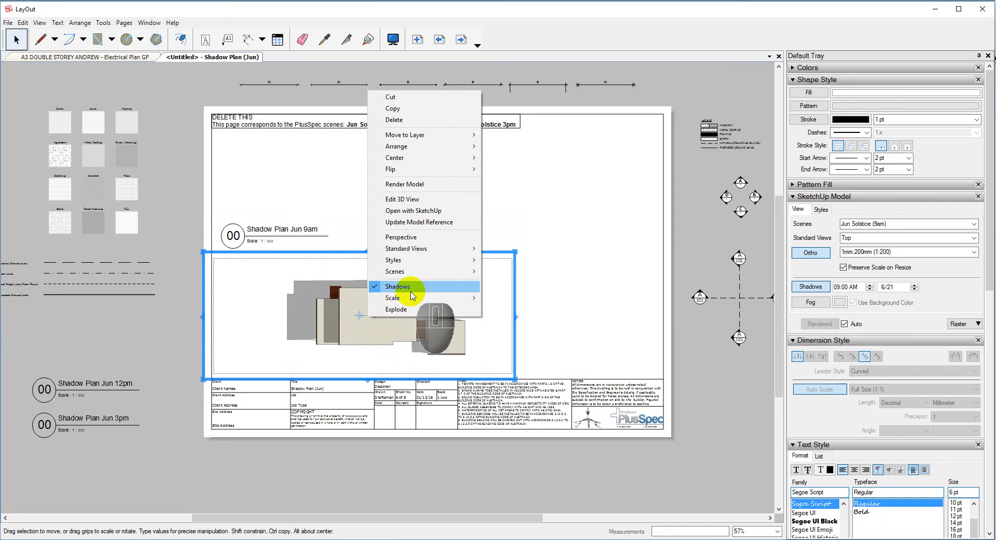
pyautogui.moveTo(417, 273)
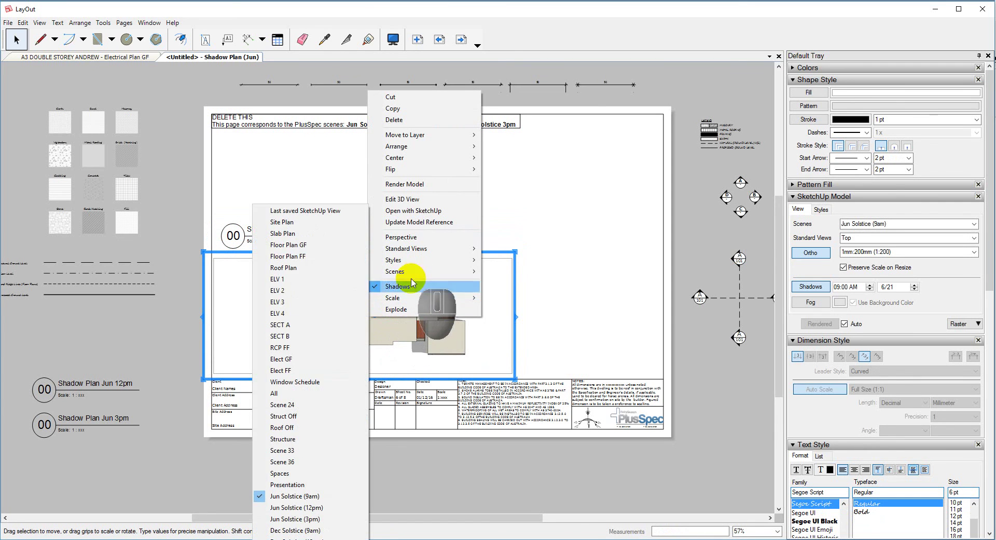
pyautogui.click(309, 519)
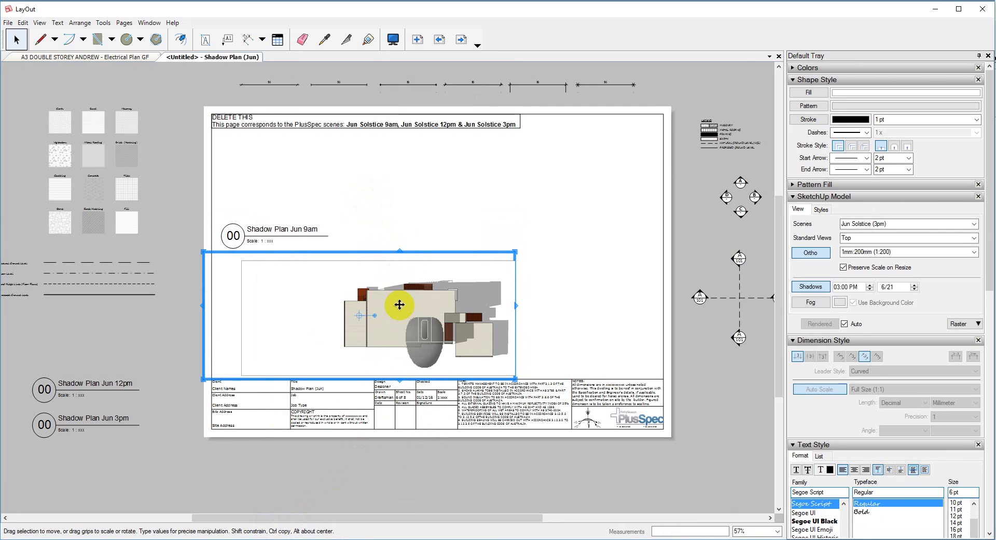
# Copy the 3pm viewport up behind the Shadow Plan Jun 9am title and assign the copy the Jun Solstice (9am) scene.
pyautogui.keyDown('ctrl'); pyautogui.moveTo(400, 305); pyautogui.dragTo(396, 172); pyautogui.keyUp('ctrl')
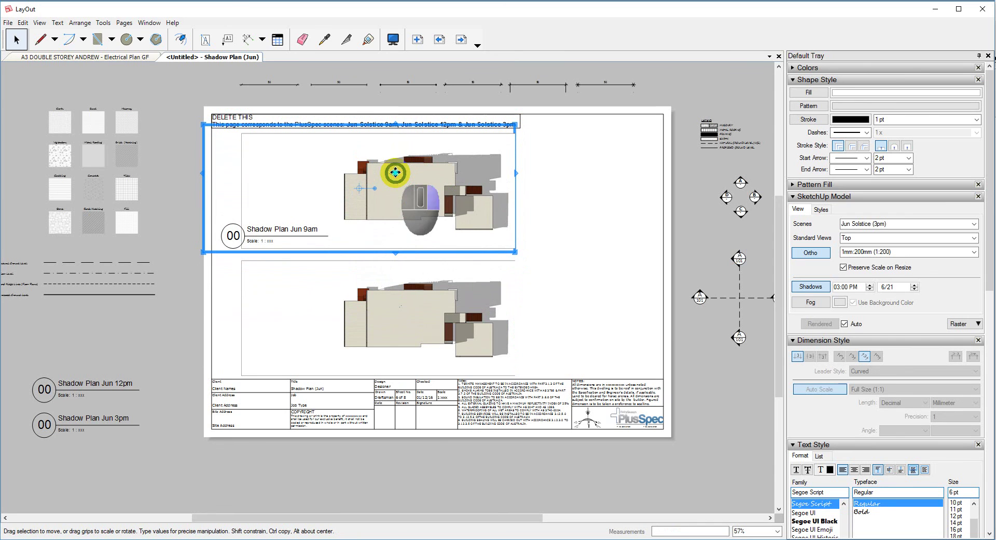
pyautogui.rightClick(395, 172)
pyautogui.moveTo(436, 355)
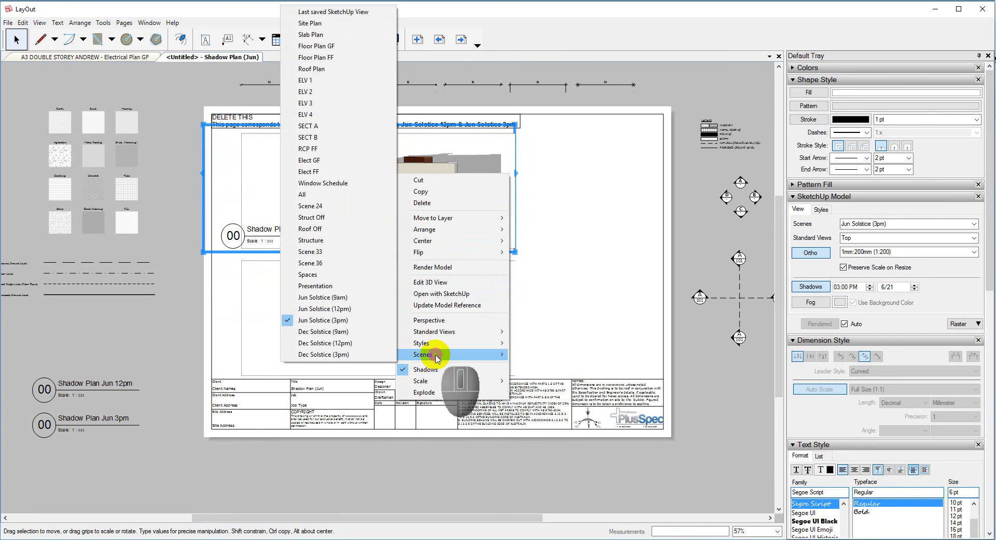
pyautogui.click(326, 297)
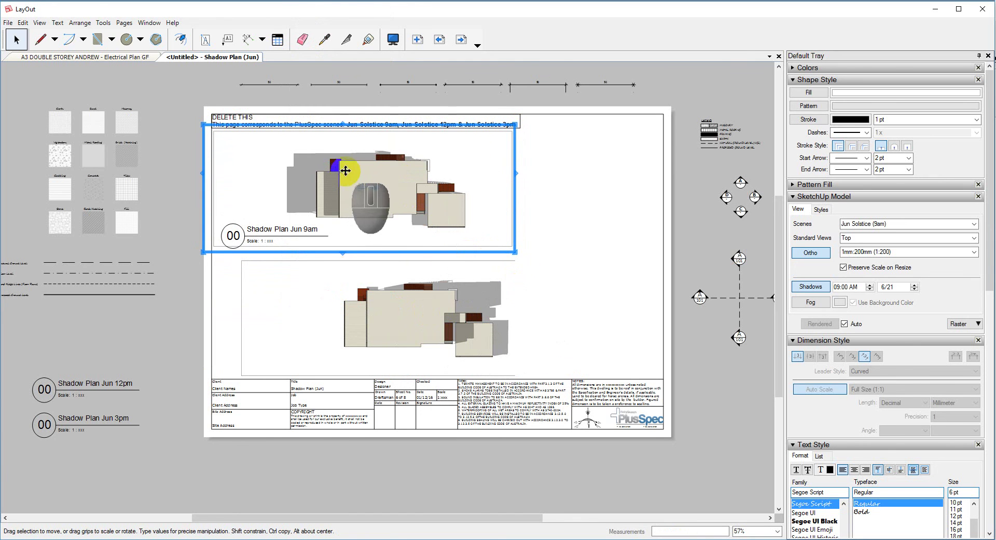
pyautogui.scroll(2, 423, 303)
pyautogui.scroll(3, 422, 301)
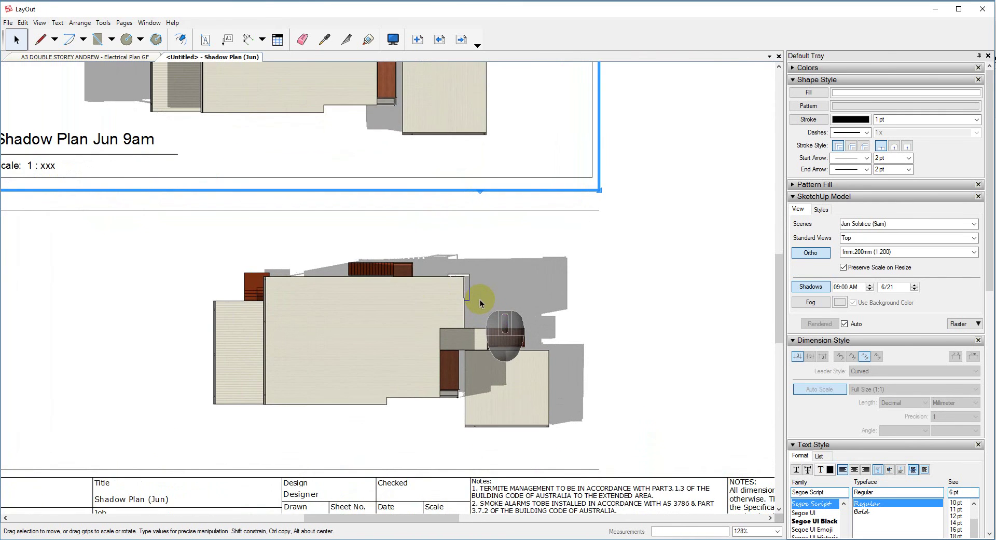
pyautogui.scroll(-4, 480, 299)
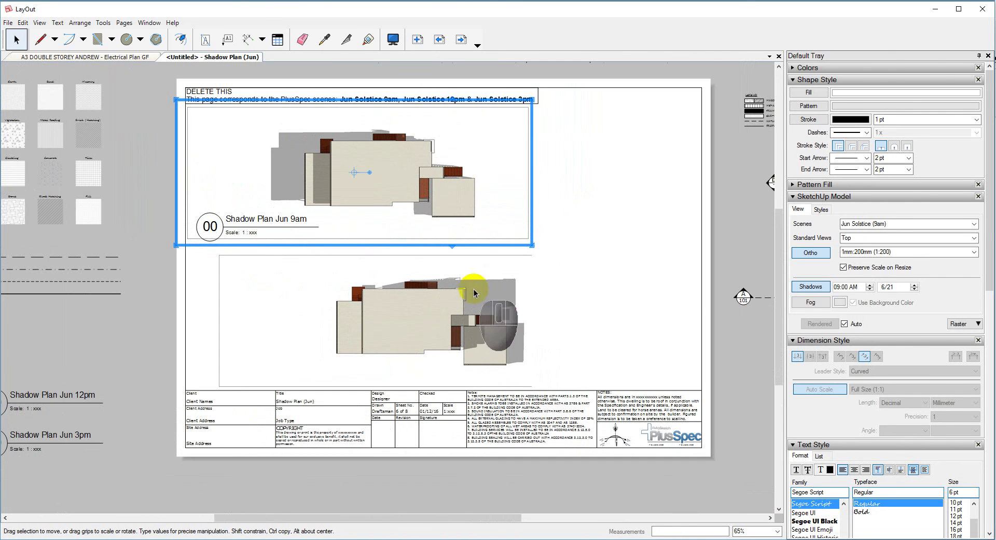
pyautogui.scroll(-1, 524, 275)
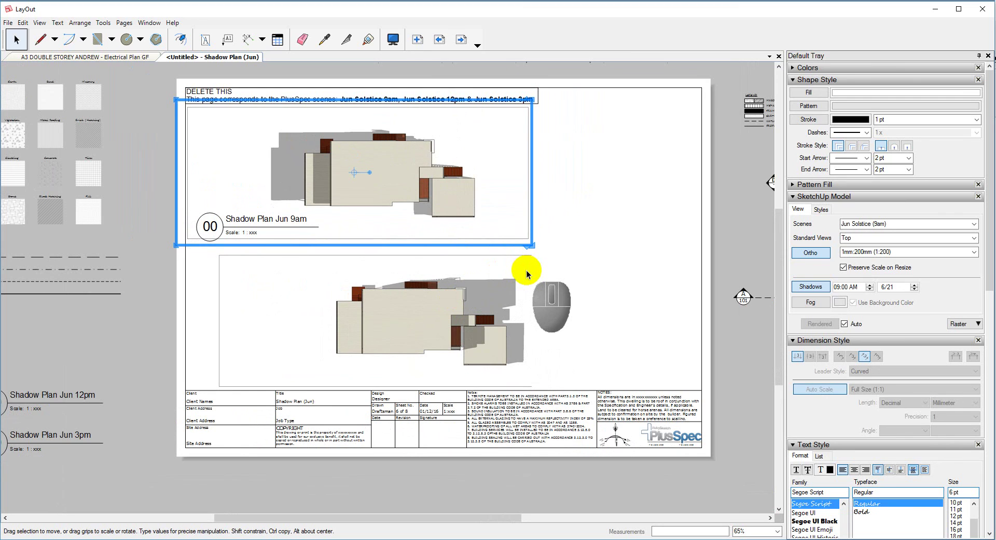